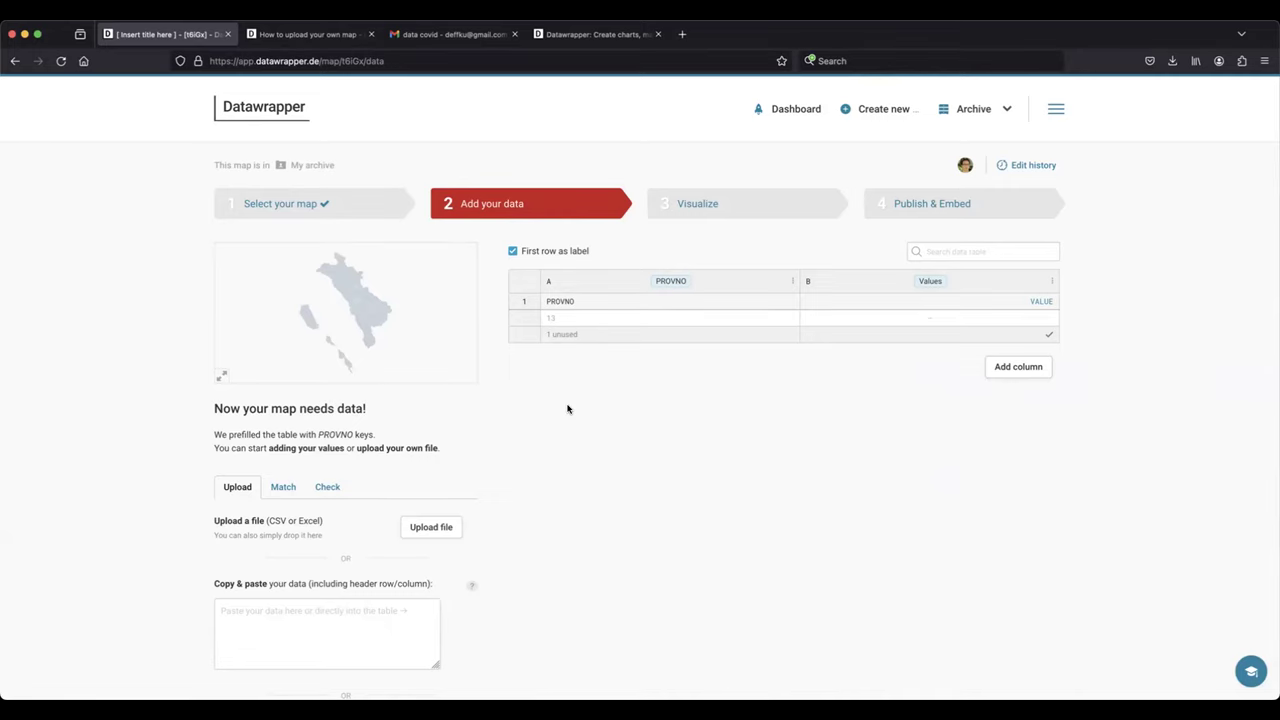
# - Upload covid-19_exp.csv from the Downloads folder as the map's data
pyautogui.scroll(-1, 578, 412)
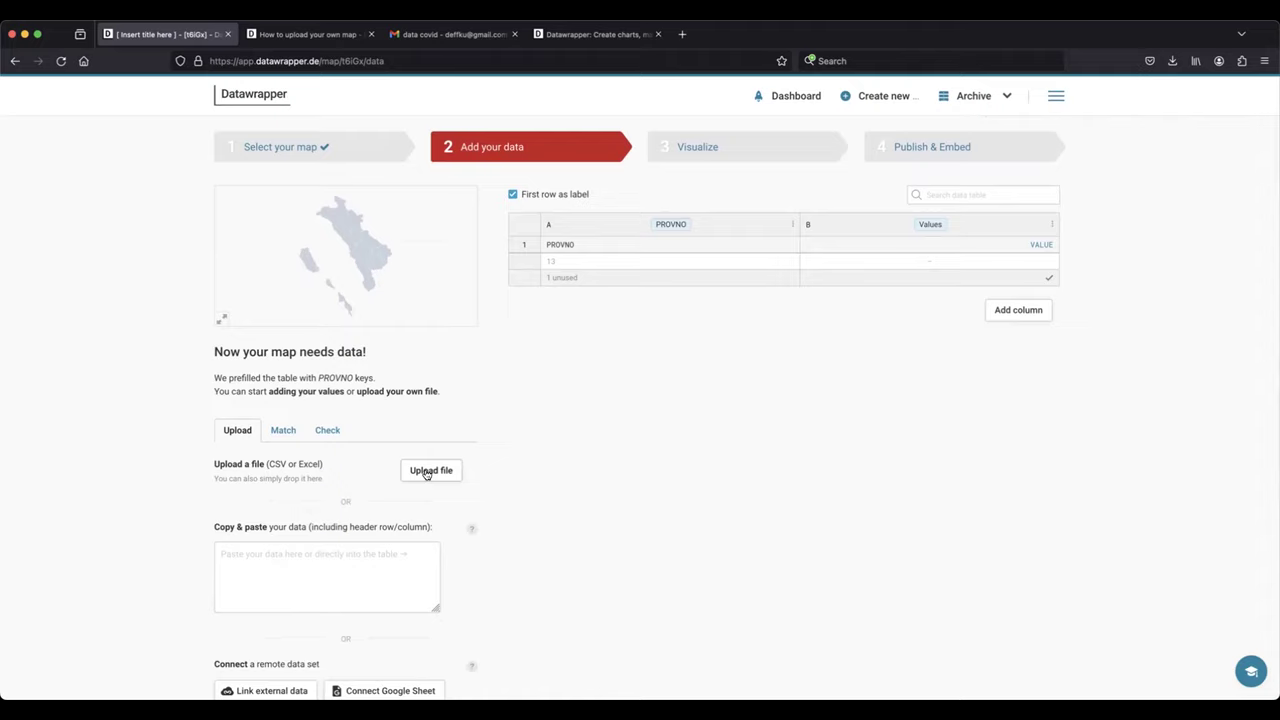
pyautogui.click(425, 472)
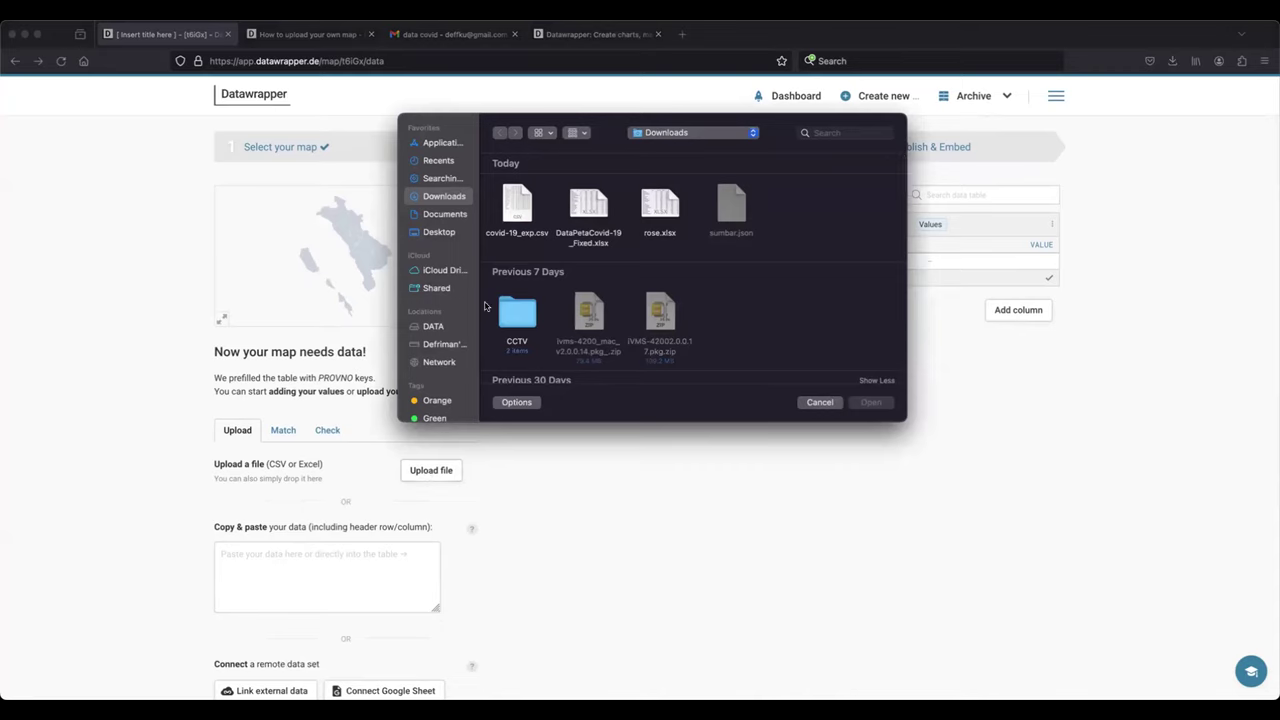
pyautogui.click(519, 205)
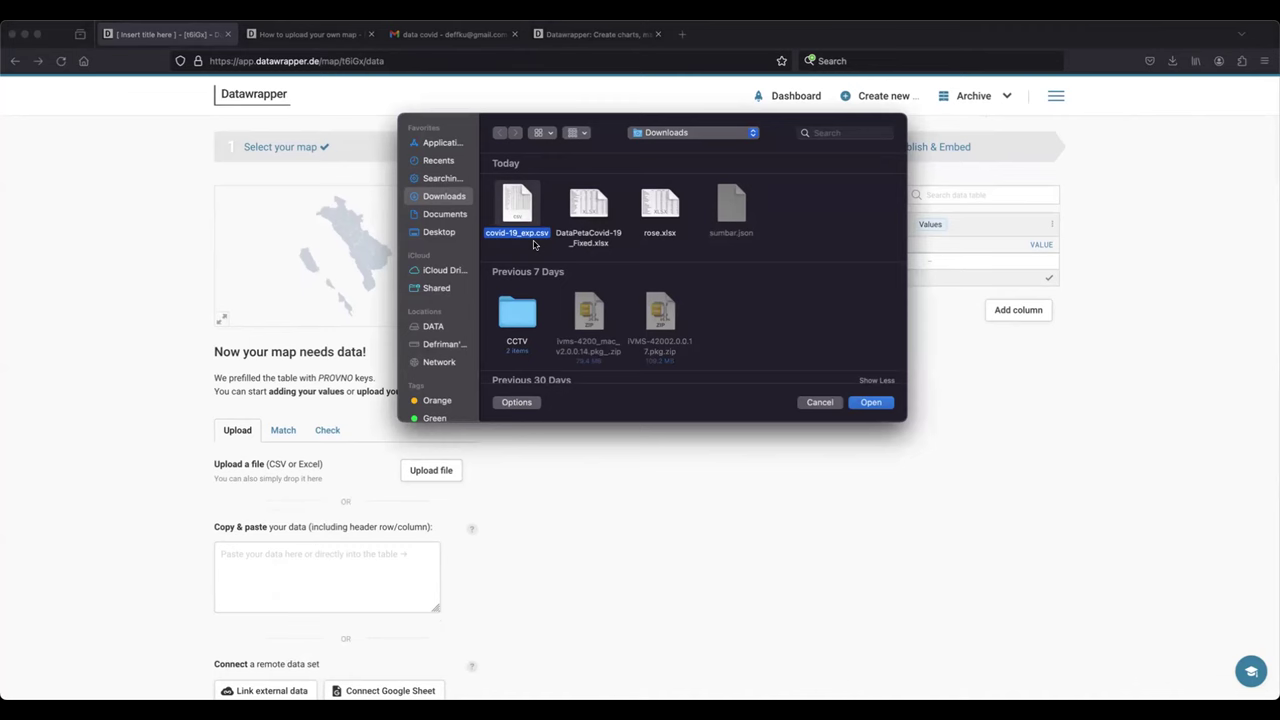
pyautogui.click(878, 405)
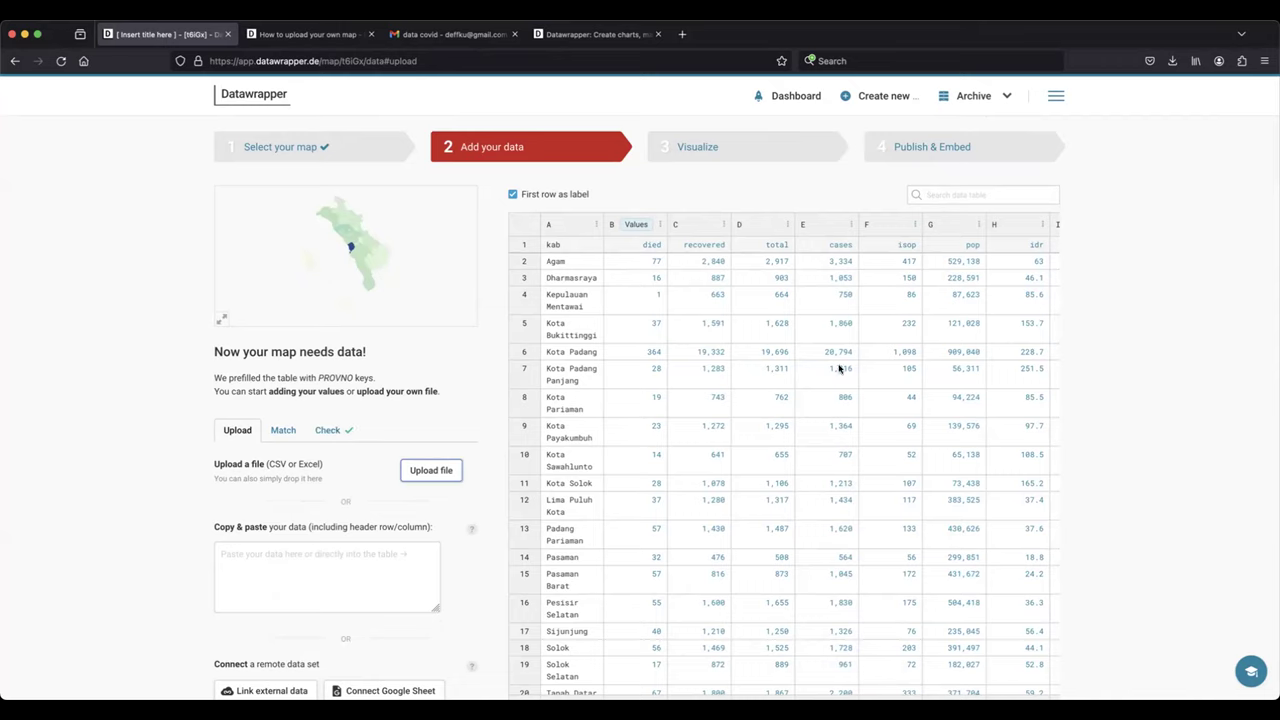
# - Examine the columns and district rows of the uploaded data table
pyautogui.hscroll(3, 1021, 357)
pyautogui.hscroll(-3, 1021, 357)
pyautogui.scroll(-3, 1021, 357)
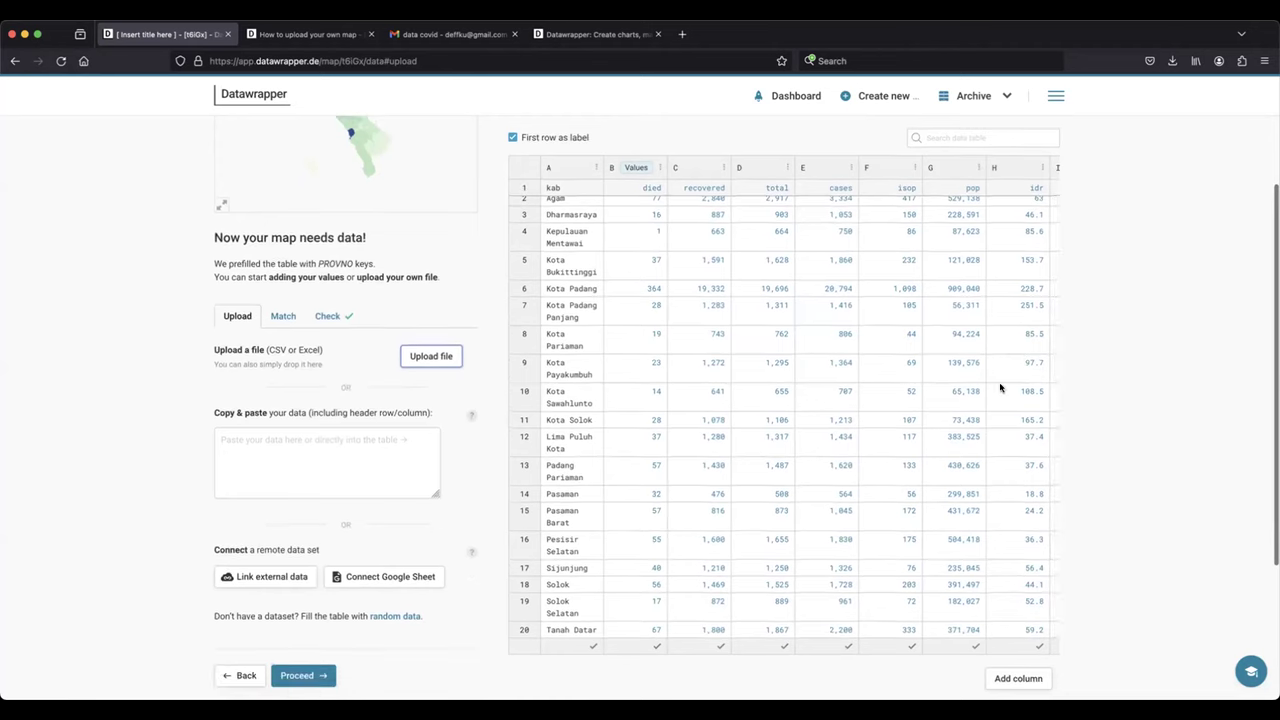
pyautogui.scroll(-3, 909, 400)
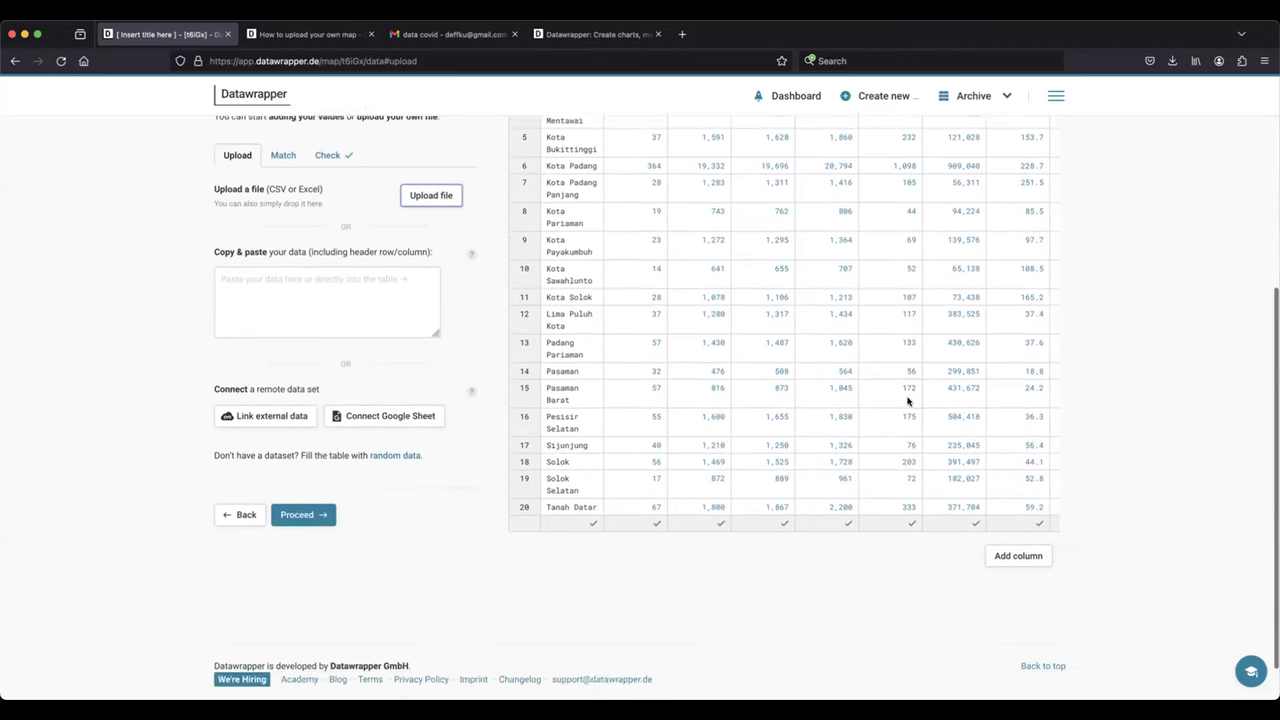
pyautogui.scroll(4, 909, 400)
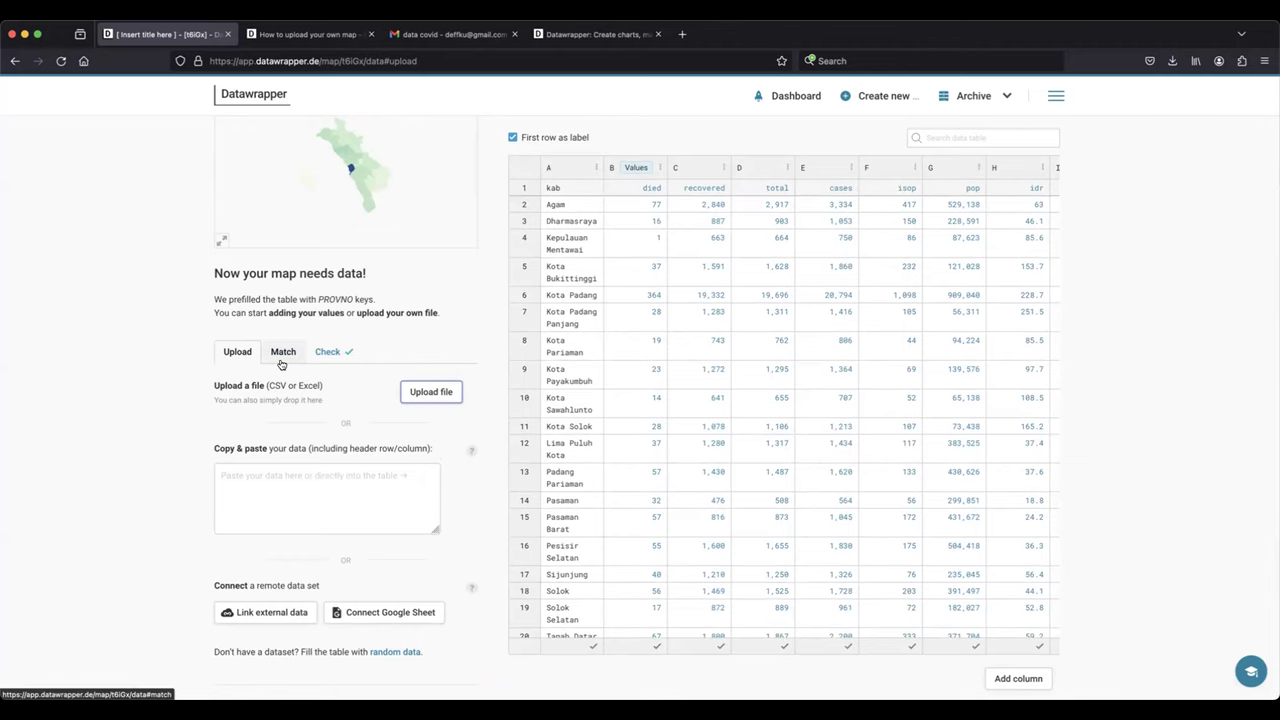
pyautogui.scroll(3, 549, 406)
pyautogui.scroll(-1, 538, 405)
pyautogui.scroll(-5, 538, 405)
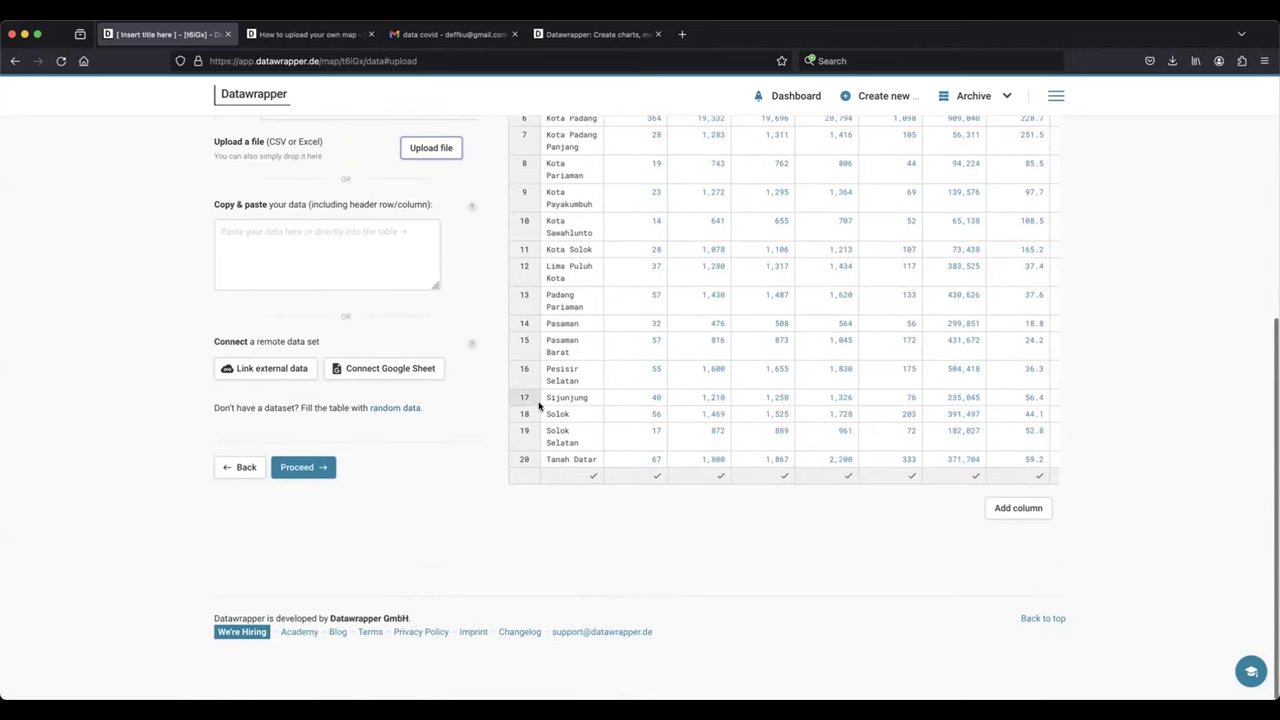
pyautogui.scroll(5, 538, 405)
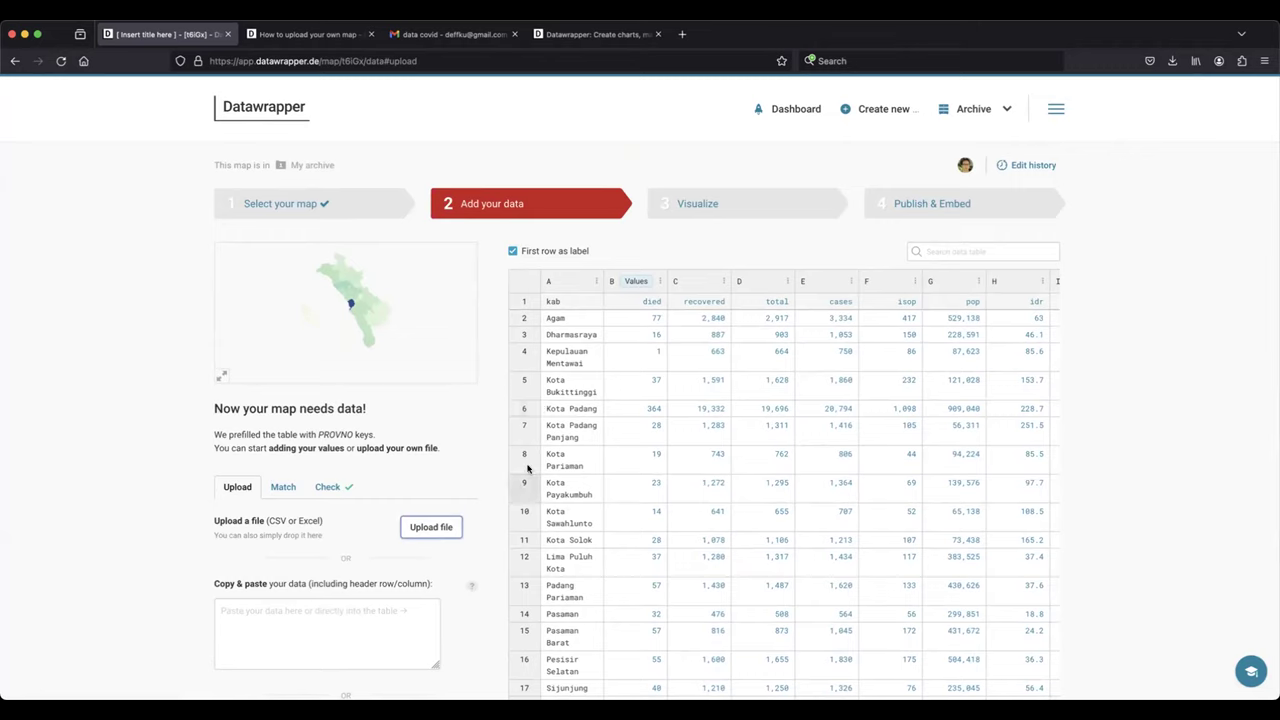
# - Accept the suggested column matching and the data check, and continue to the map's visualization stage
pyautogui.scroll(-5, 429, 457)
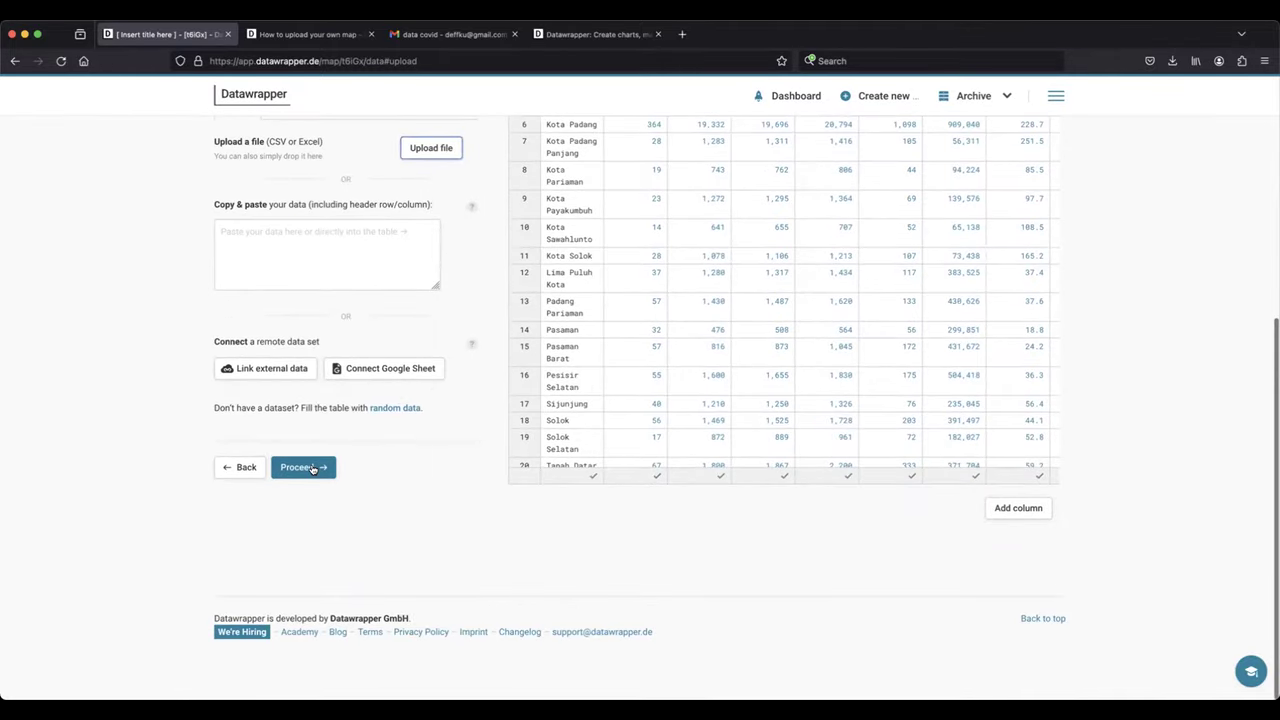
pyautogui.click(311, 468)
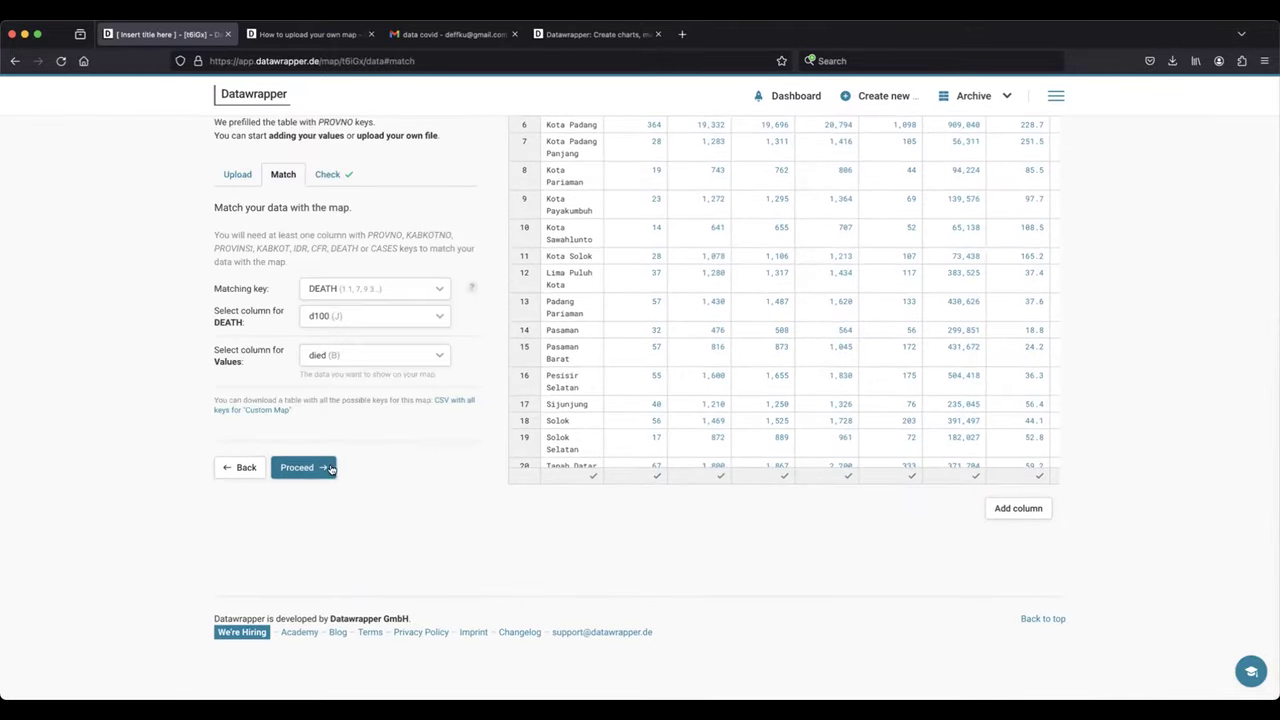
pyautogui.scroll(4, 1140, 431)
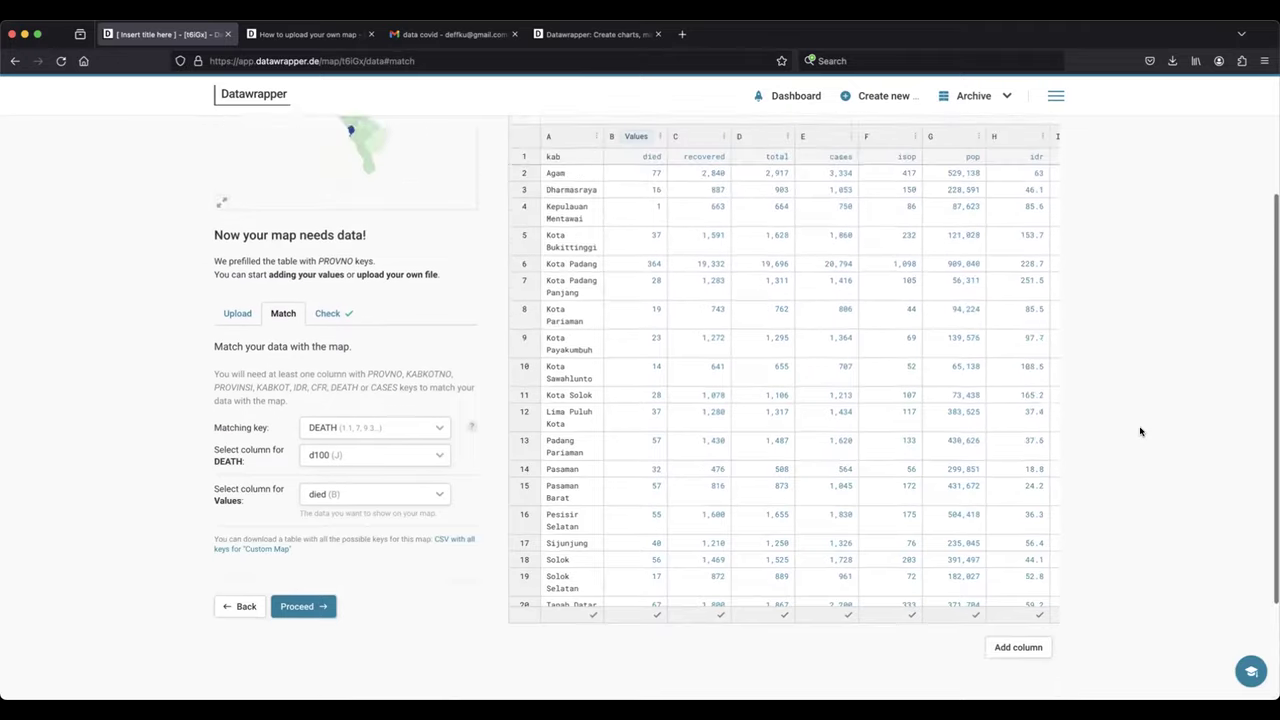
pyautogui.scroll(-4, 615, 471)
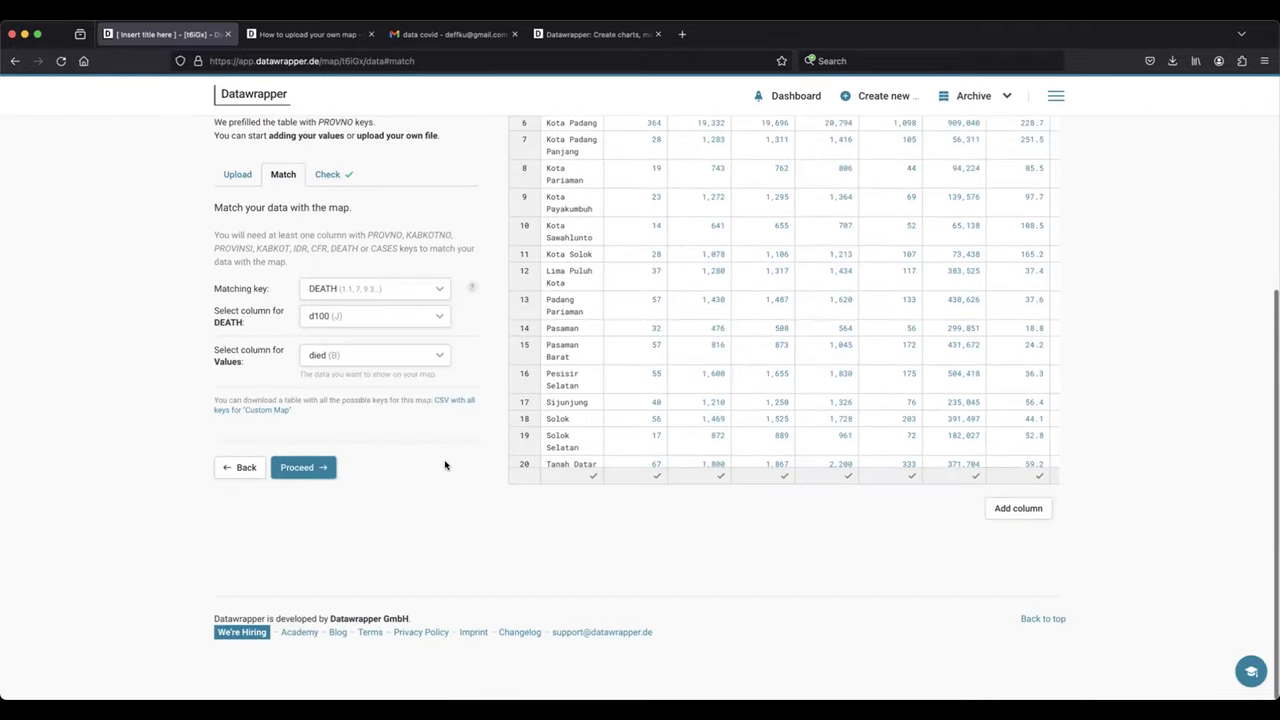
pyautogui.click(299, 466)
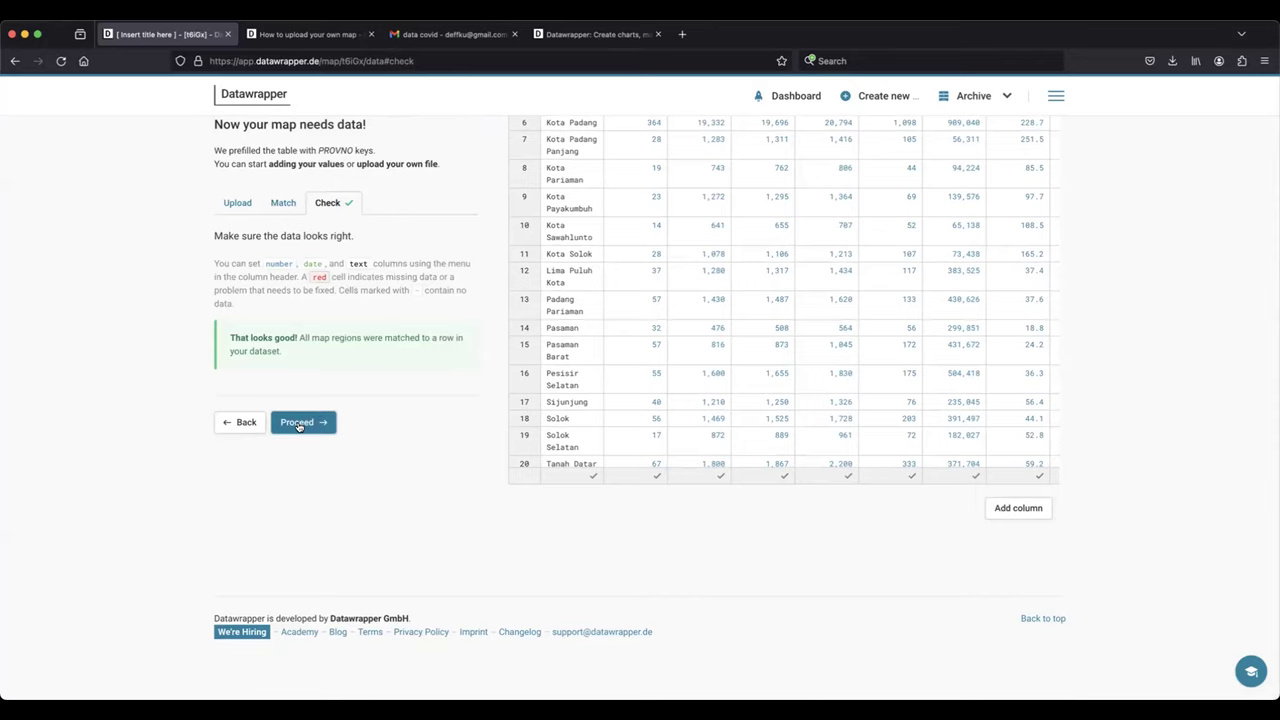
pyautogui.click(299, 424)
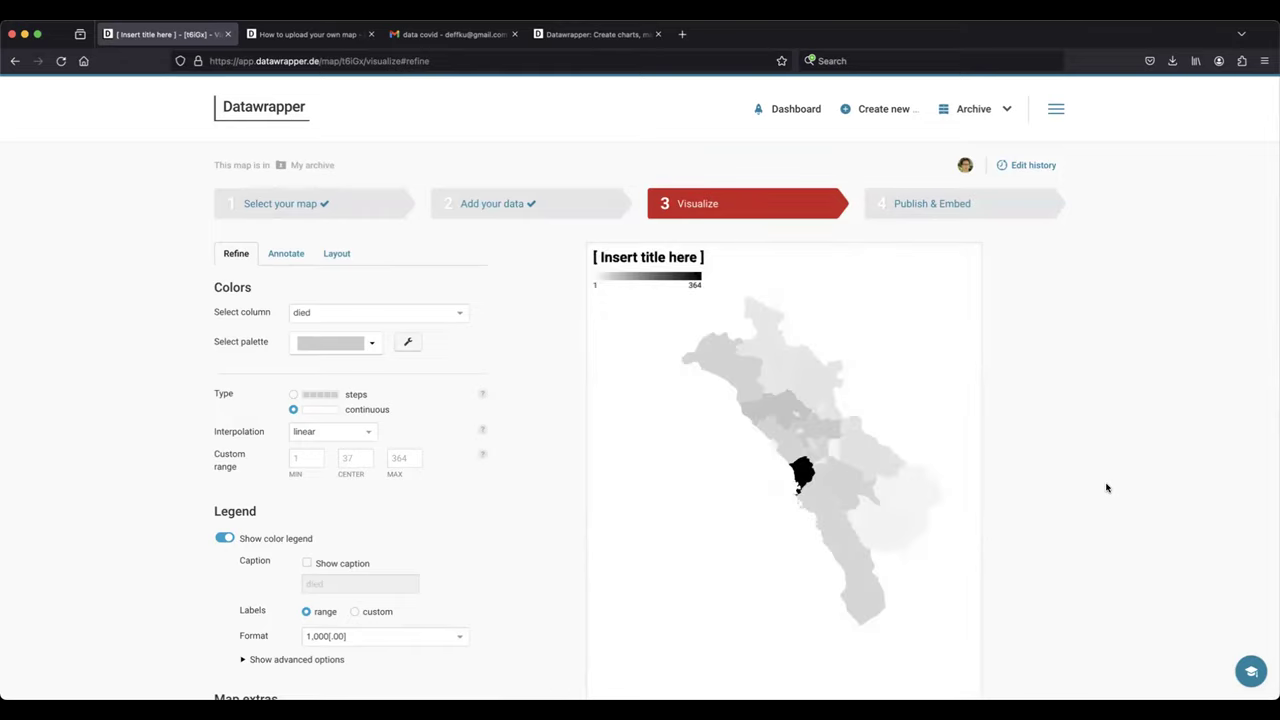
pyautogui.click(461, 313)
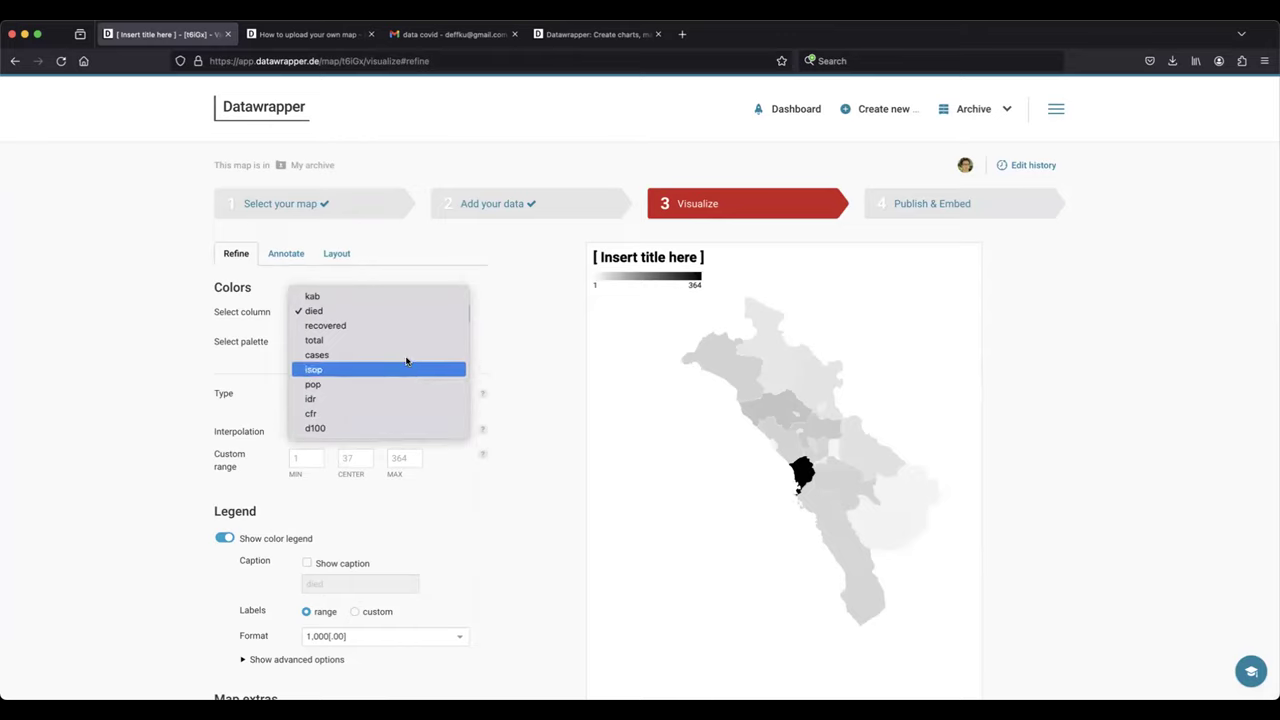
pyautogui.click(462, 311)
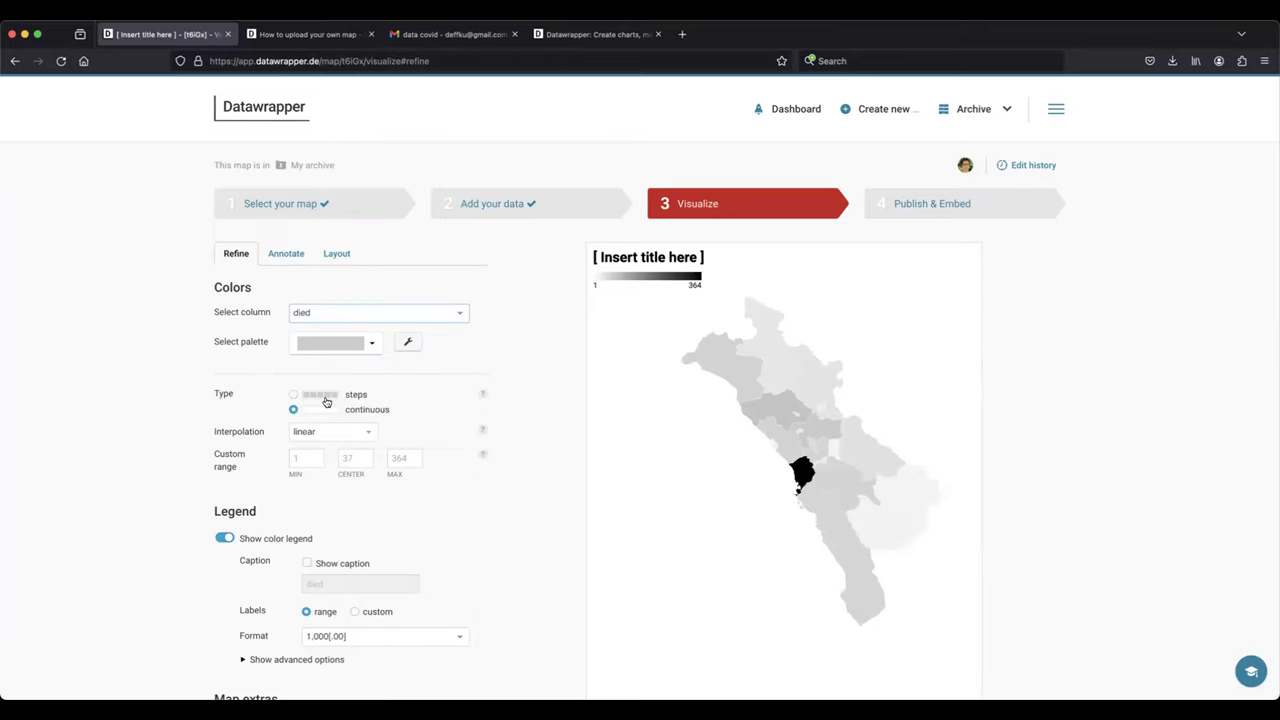
pyautogui.click(460, 318)
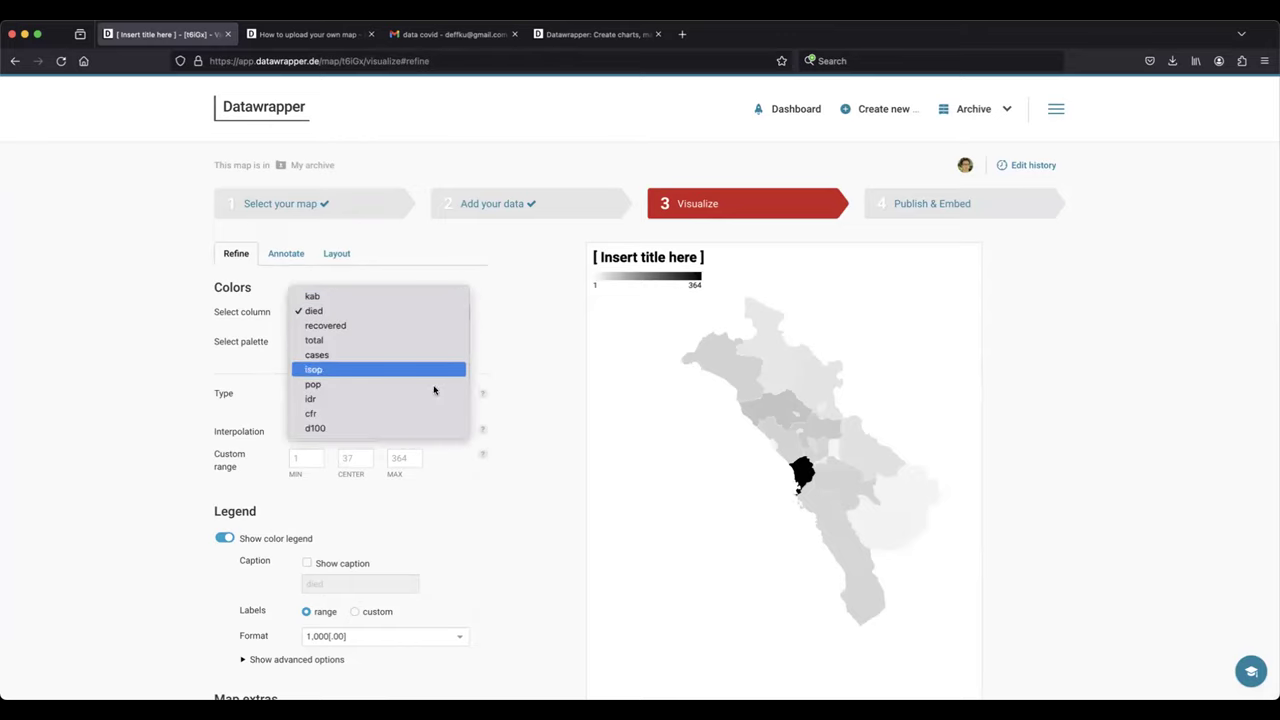
pyautogui.click(521, 309)
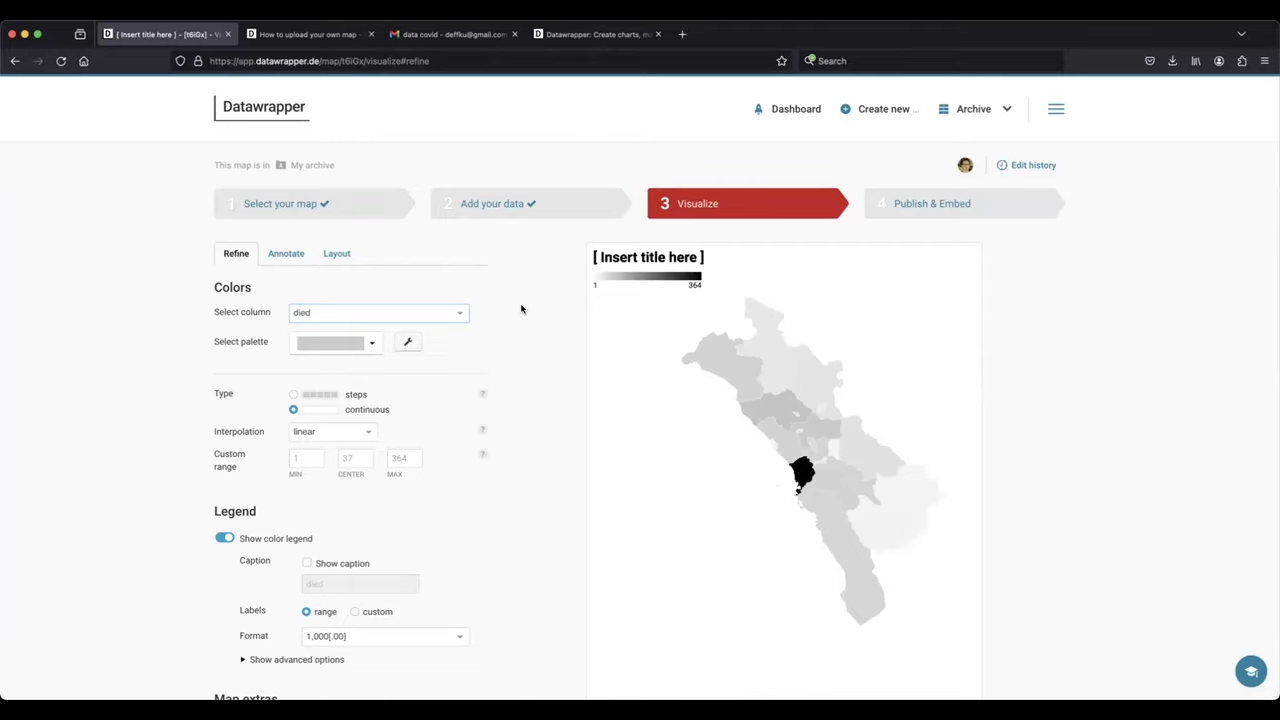
# - Apply the yellow-to-purple-to-dark-blue palette to the map's colors
pyautogui.click(373, 345)
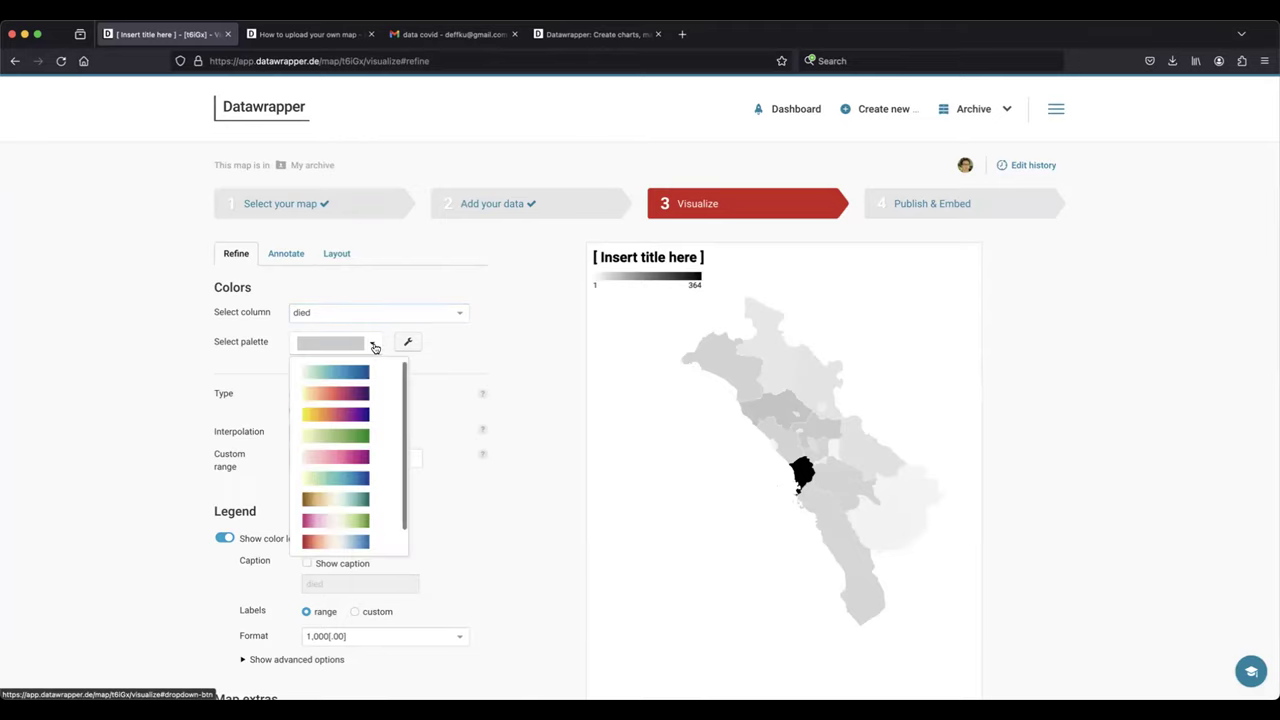
pyautogui.click(356, 416)
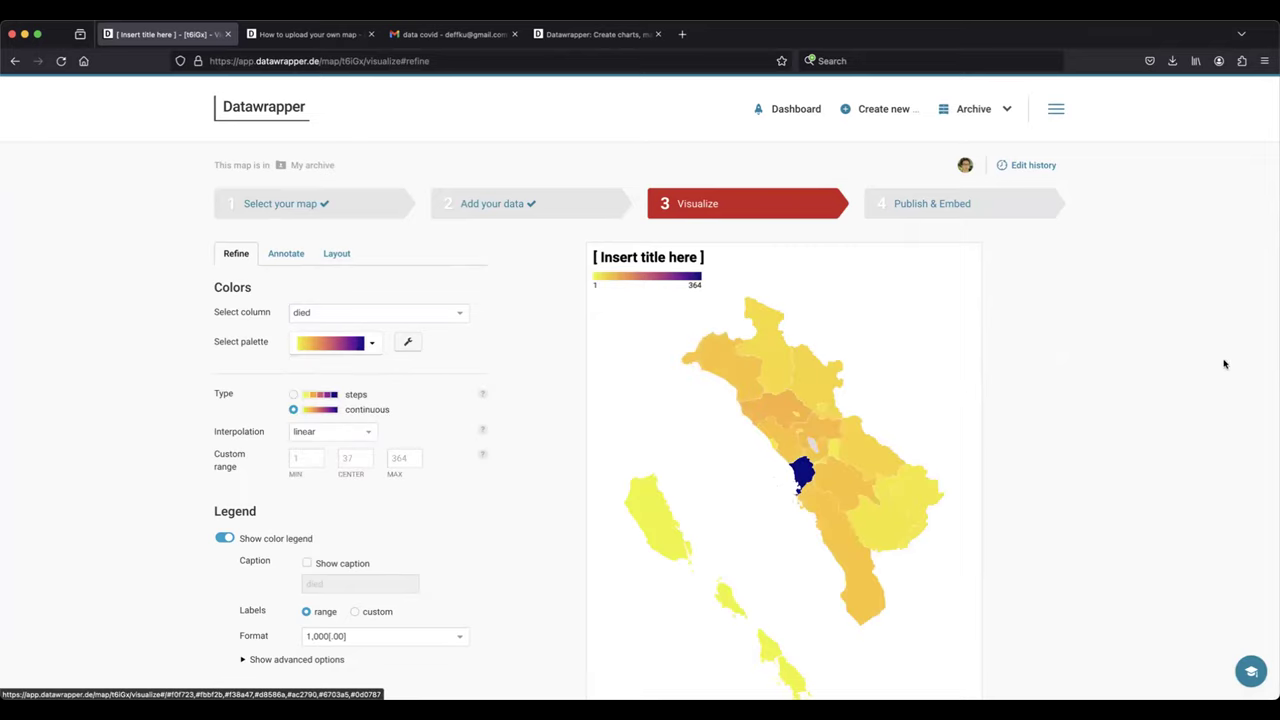
pyautogui.scroll(-2, 1044, 405)
pyautogui.scroll(-2, 1044, 405)
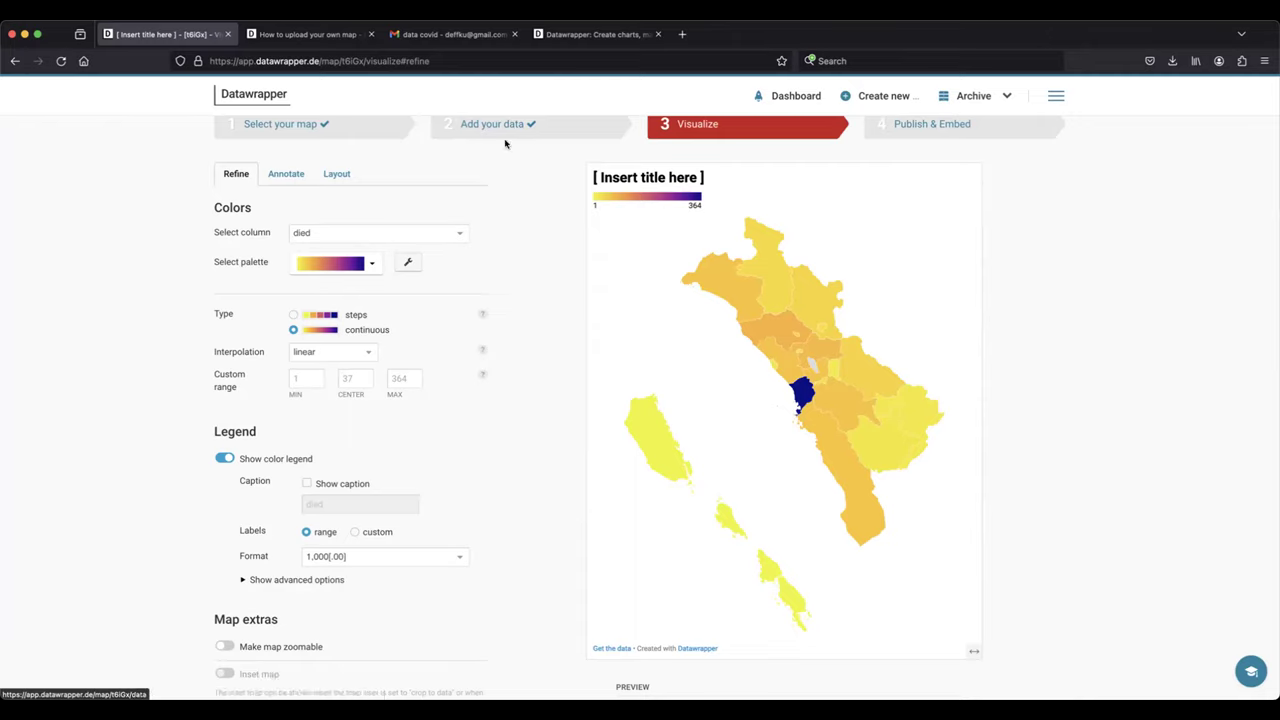
# - Try coloring the map by the recovered column and switch it back to the died column
pyautogui.click(457, 233)
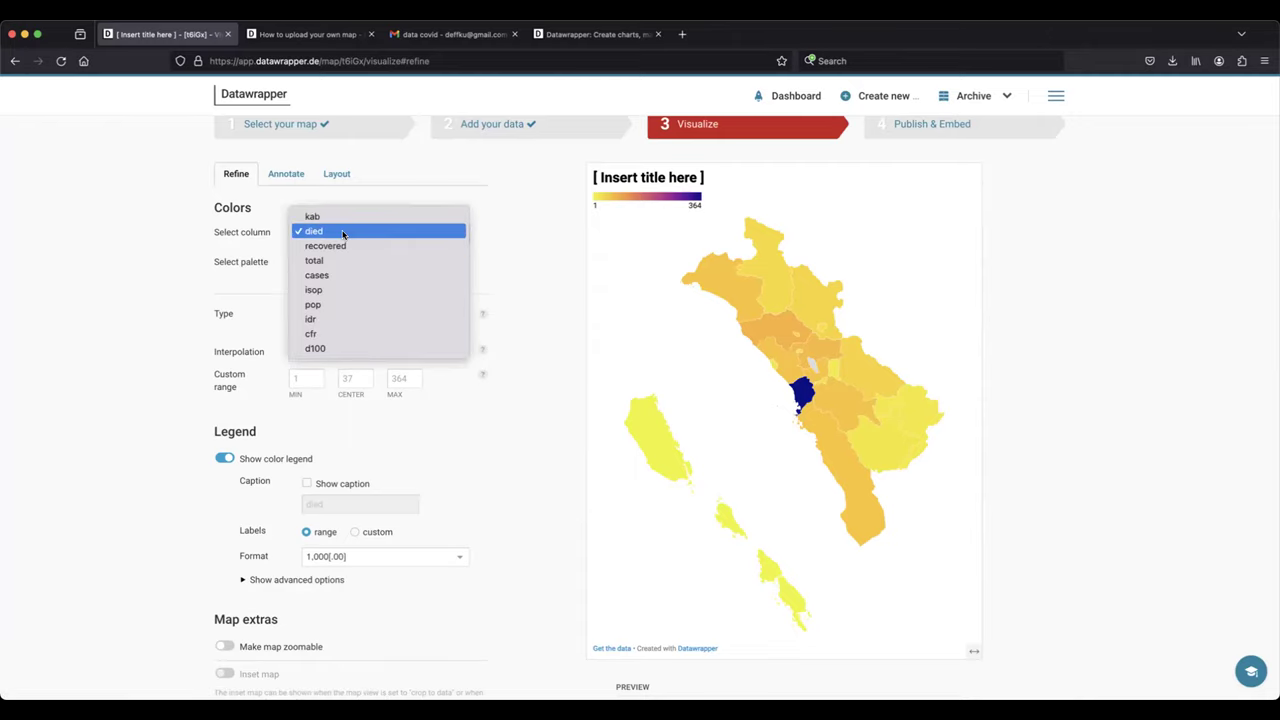
pyautogui.click(352, 232)
pyautogui.click(459, 233)
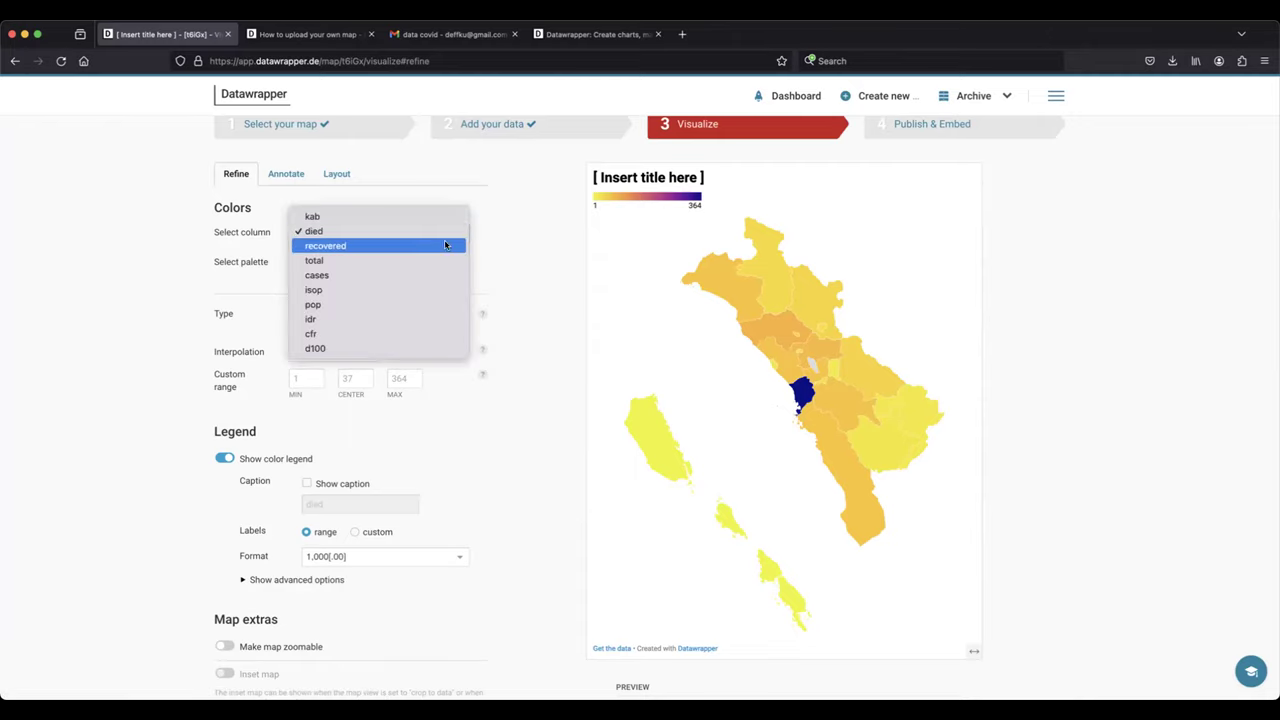
pyautogui.click(445, 246)
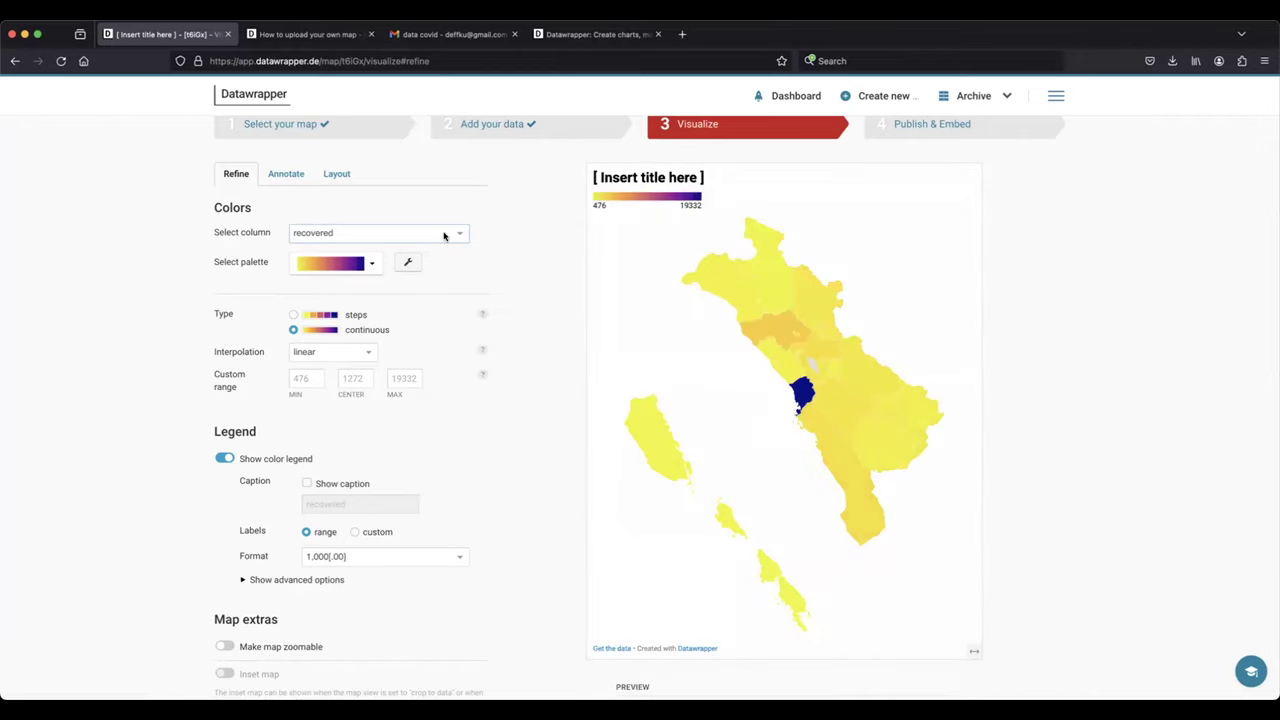
pyautogui.click(441, 236)
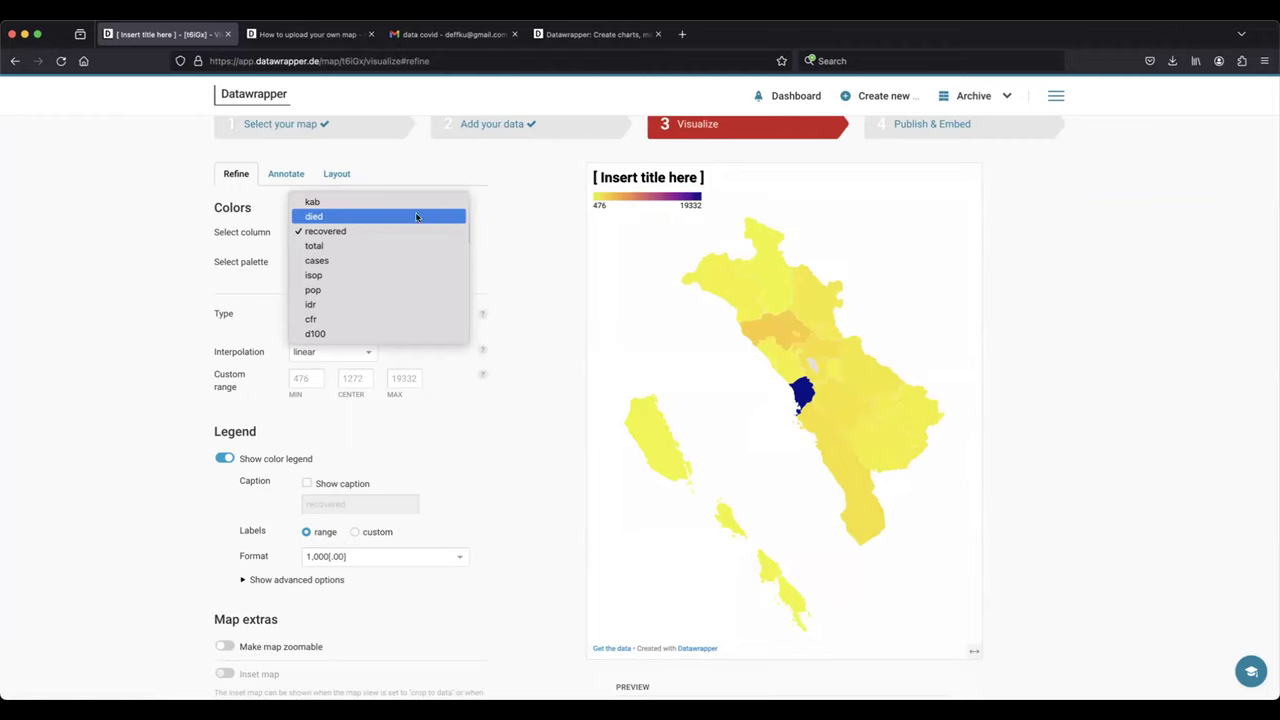
pyautogui.click(416, 217)
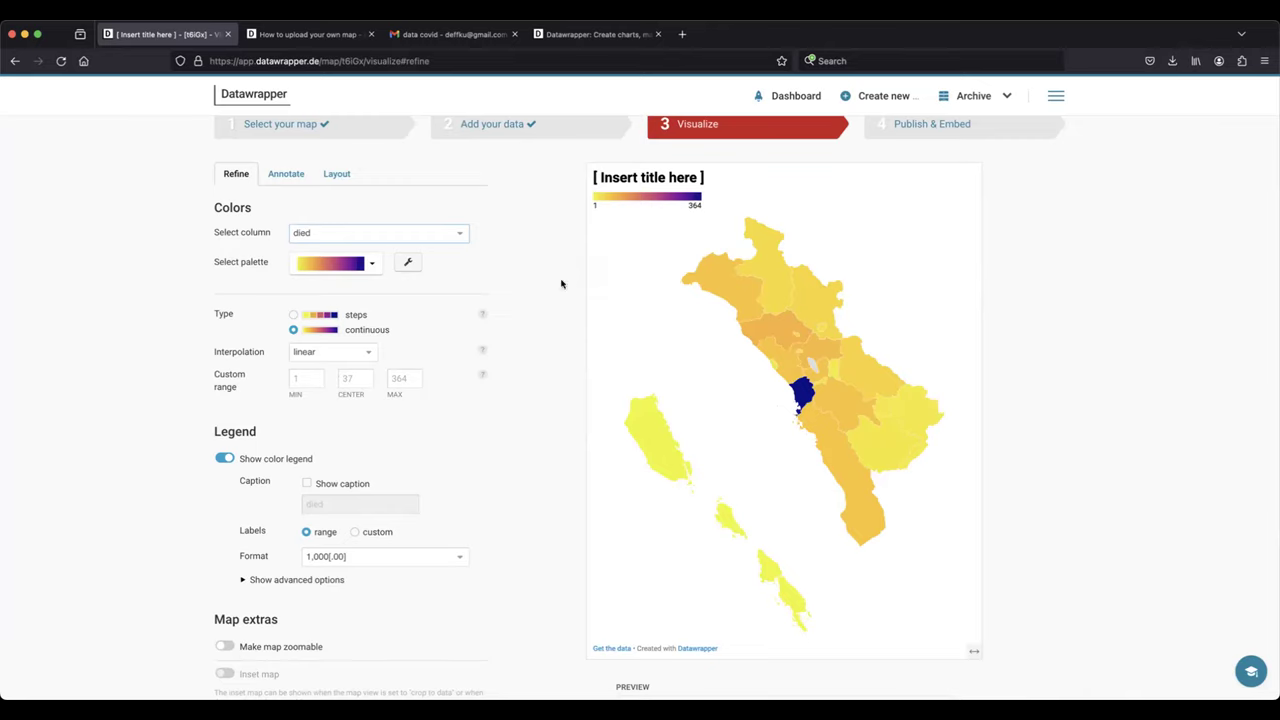
# - Replace the map's placeholder title with "Distribusi Jumlah Kematian Covid-19 di Provinsi Sumatera Barat"
pyautogui.click(681, 174)
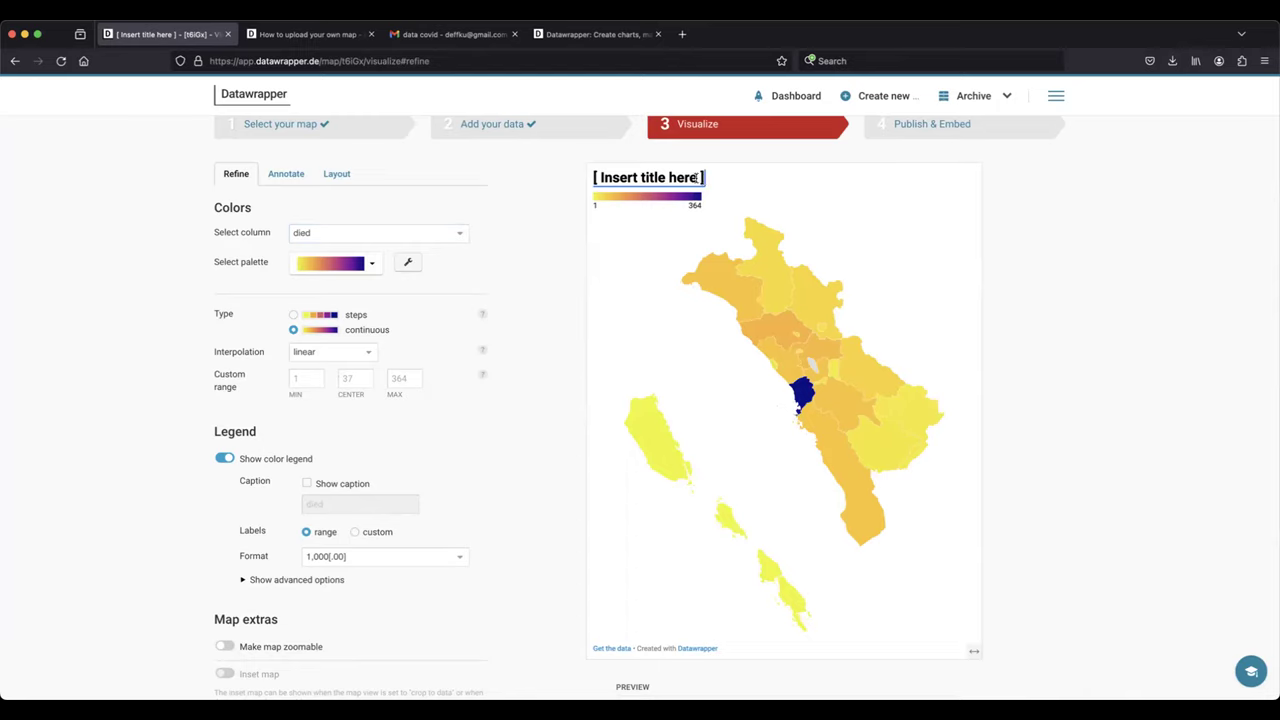
pyautogui.moveTo(698, 177); pyautogui.dragTo(575, 181)
pyautogui.press('BackSpace')
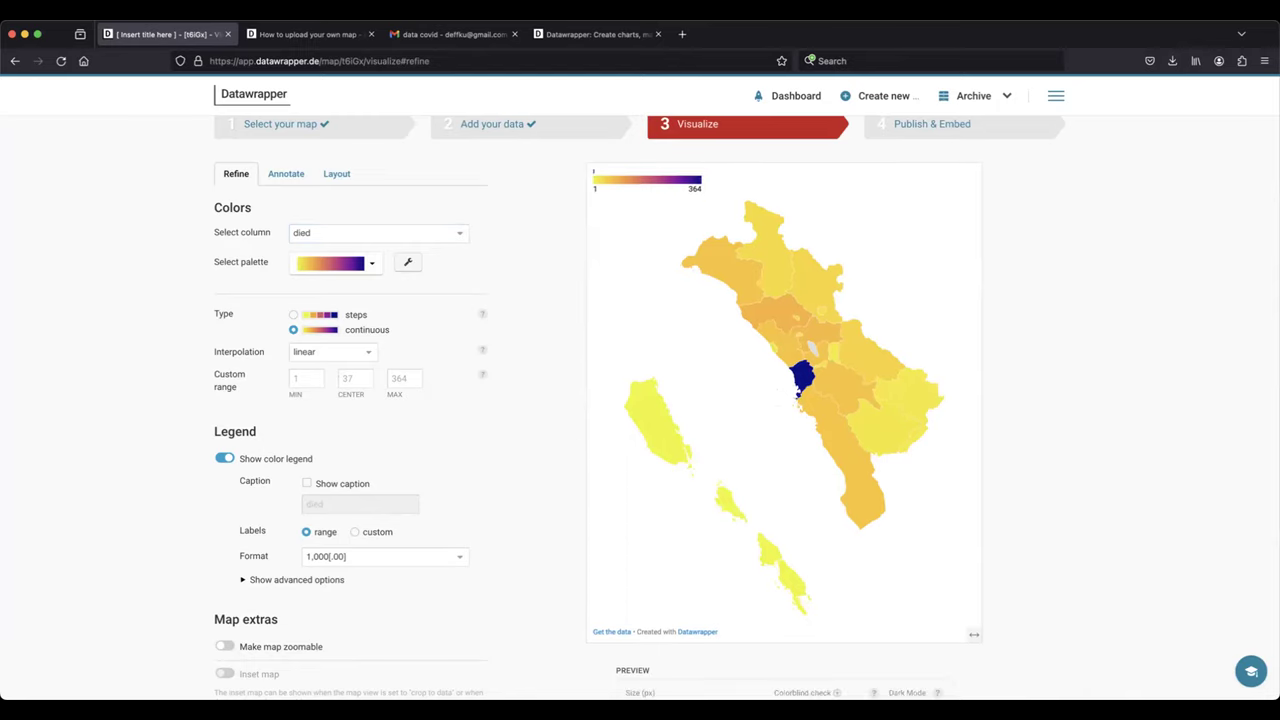
pyautogui.write('Dis')
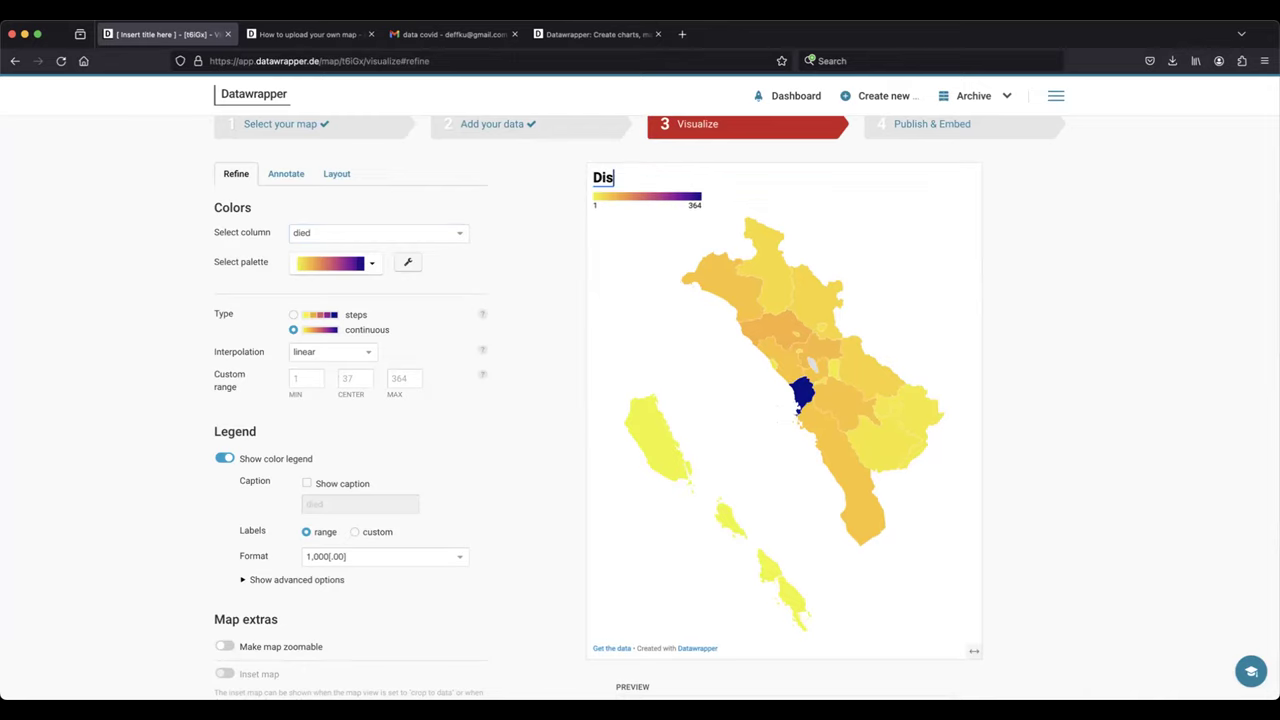
pyautogui.write('tribusi Kematia')
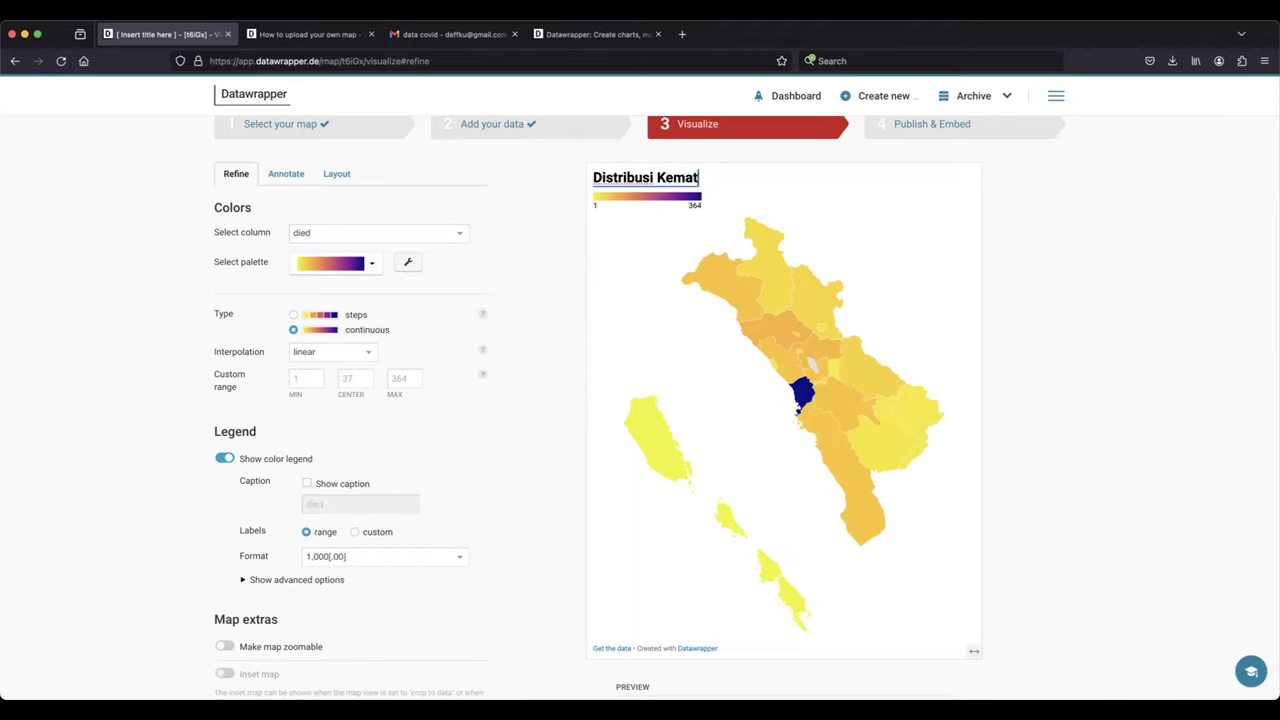
pyautogui.press('BackSpace')
pyautogui.press('BackSpace')
pyautogui.press('BackSpace')
pyautogui.press('BackSpace')
pyautogui.press('BackSpace')
pyautogui.press('BackSpace')
pyautogui.press('BackSpace')
pyautogui.write('Jumlah Kematian ')
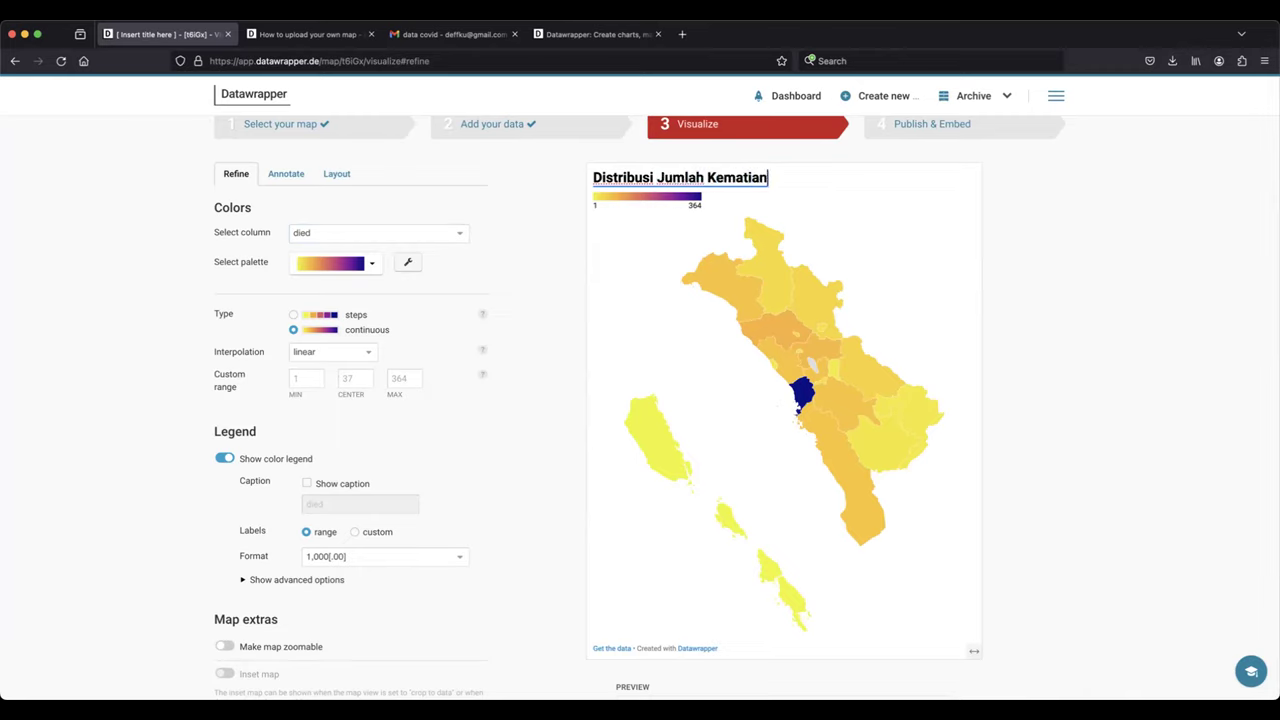
pyautogui.write('Covid-19 di Propi')
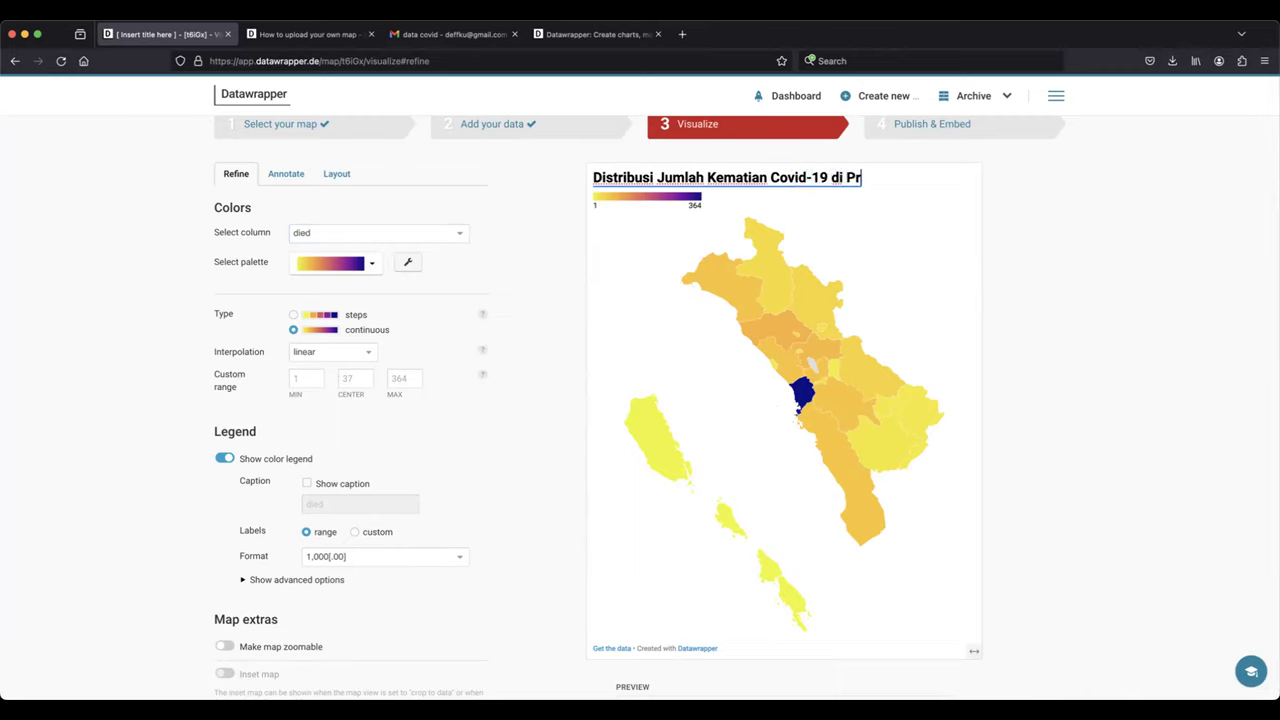
pyautogui.press('BackSpace')
pyautogui.press('BackSpace')
pyautogui.write('vinsi Sumatera Bat')
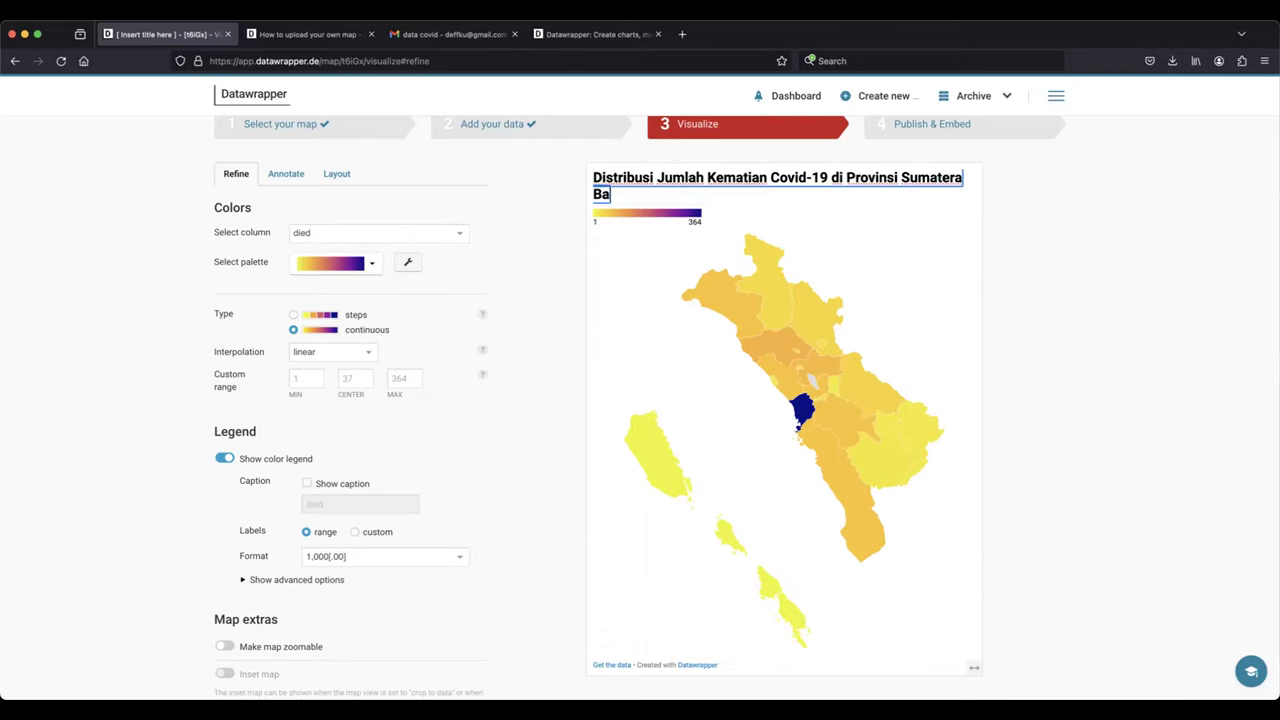
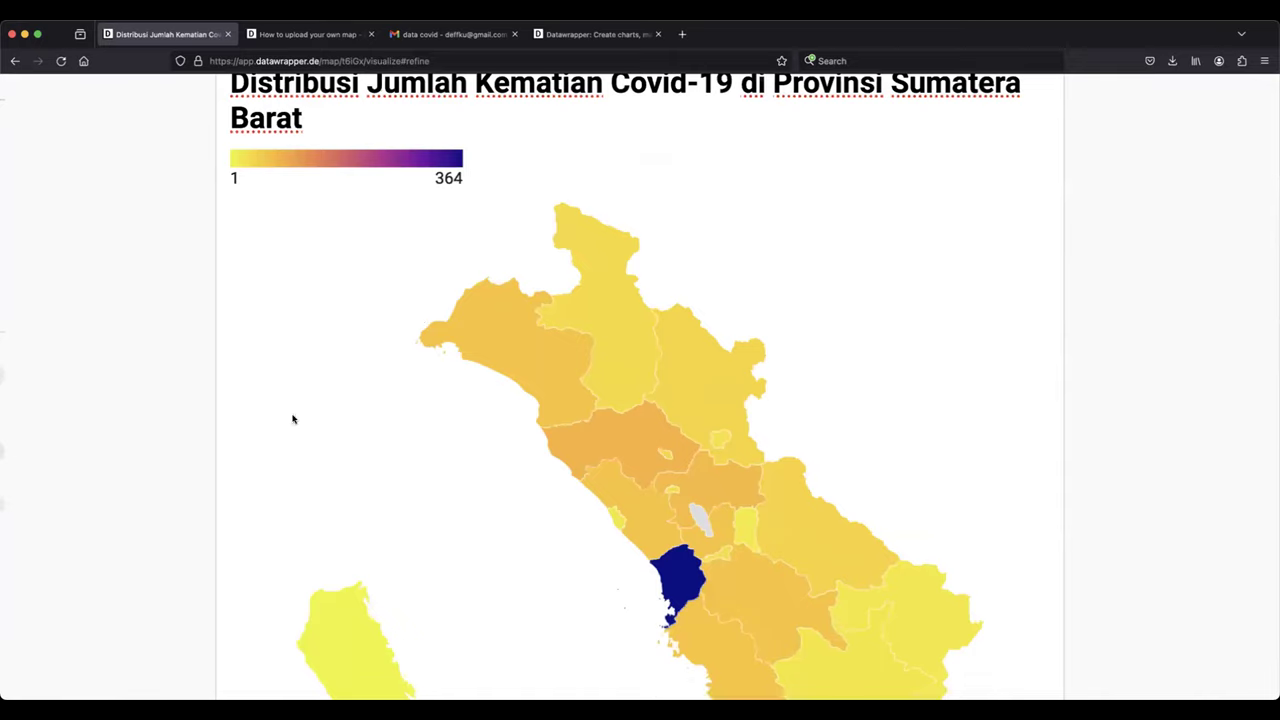
# - Change the map's color type from continuous to steps
pyautogui.scroll(-2, 250, 527)
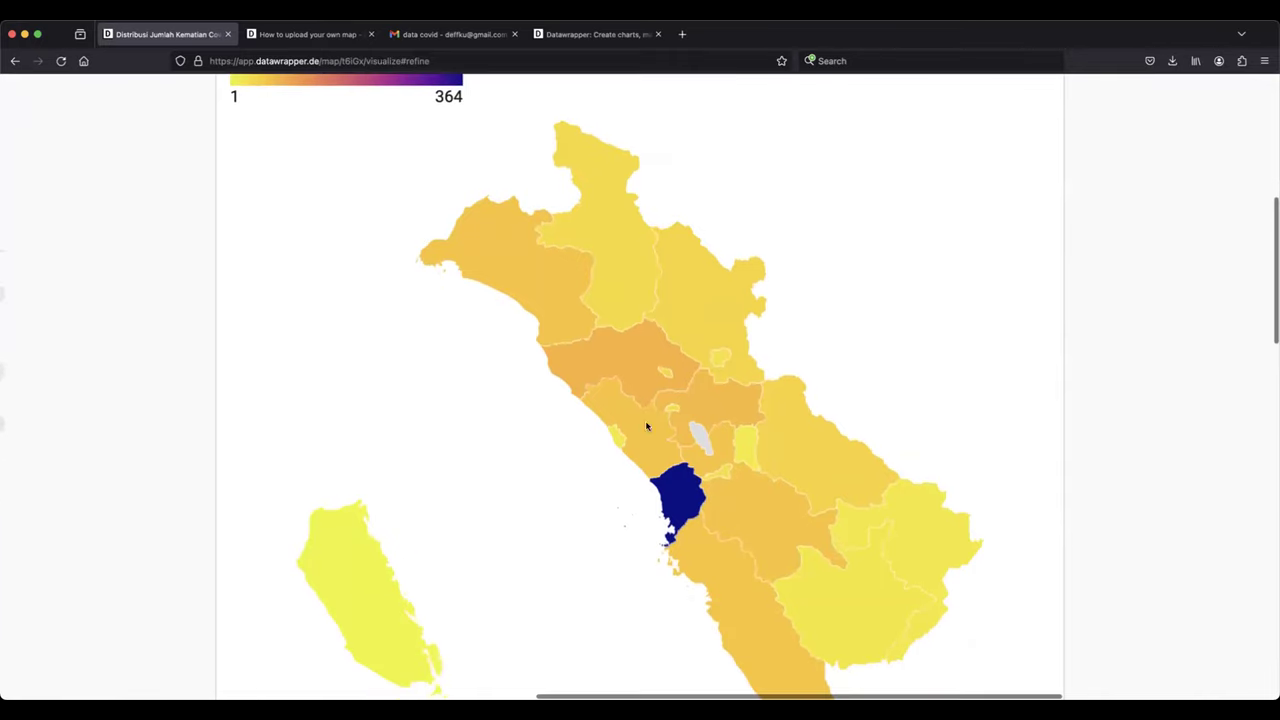
pyautogui.hscroll(-3, 380, 469)
pyautogui.hscroll(-1, 348, 465)
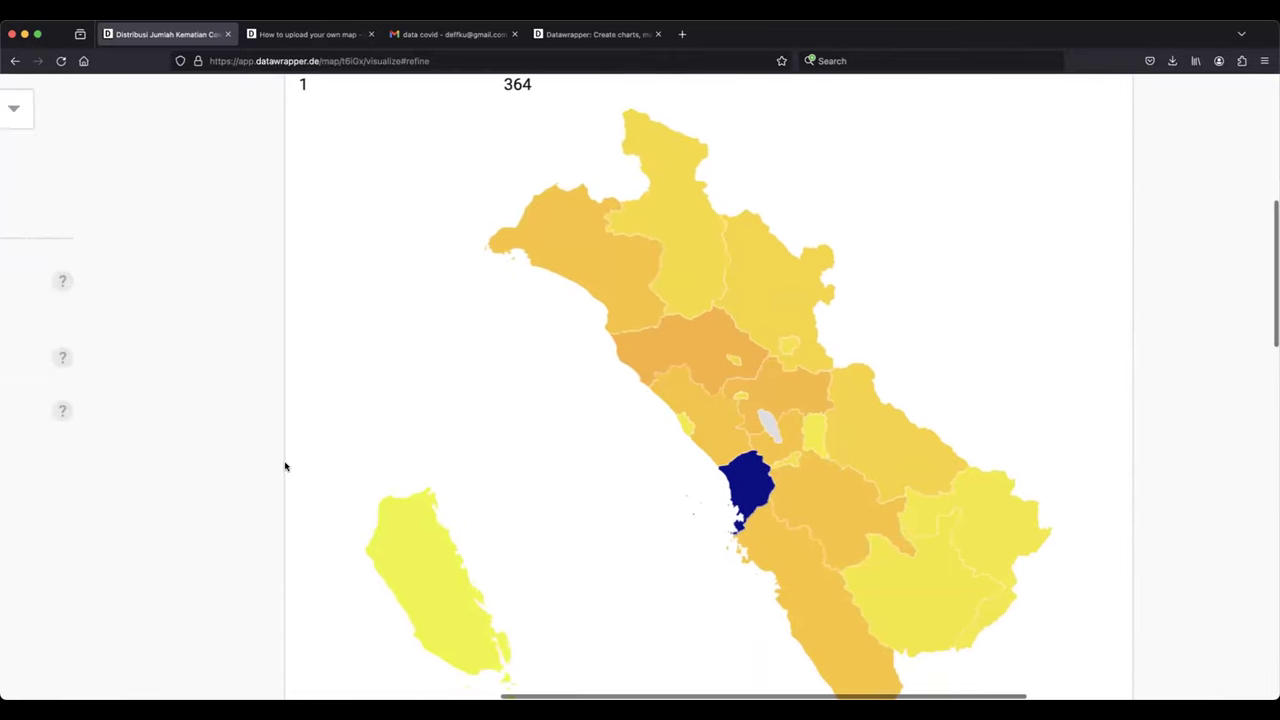
pyautogui.hscroll(-10, 203, 437)
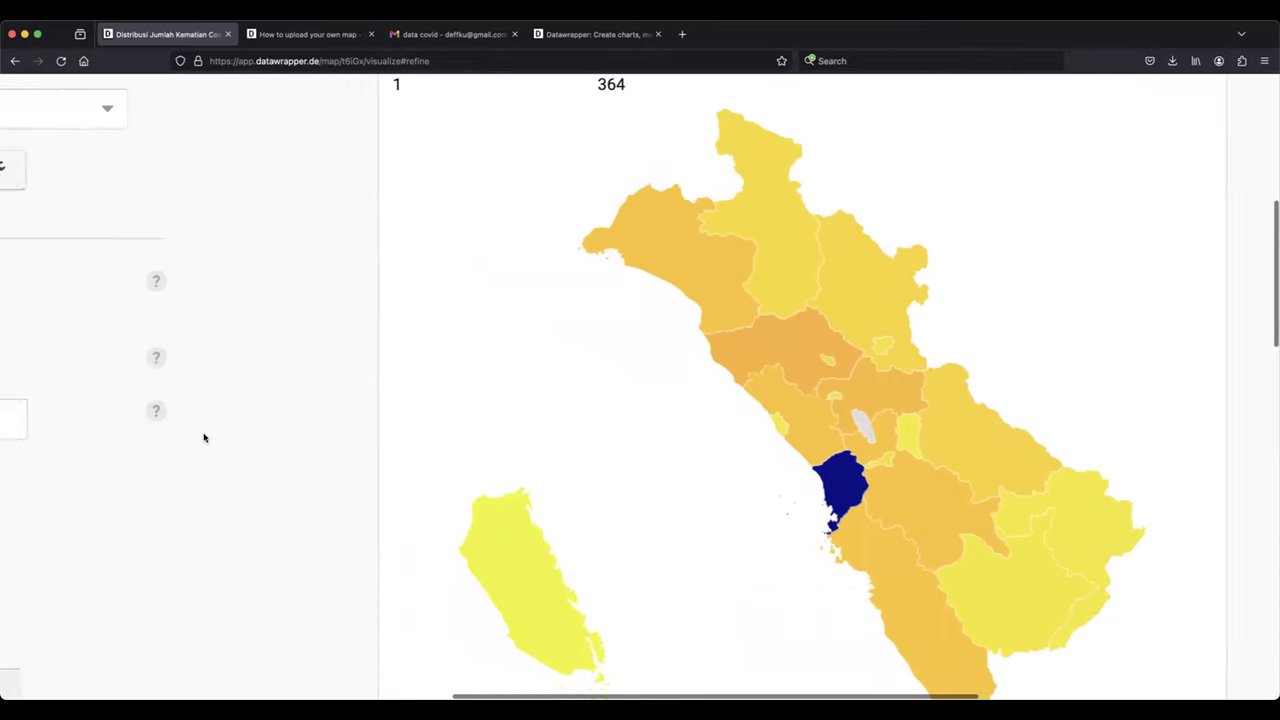
pyautogui.scroll(3, 204, 438)
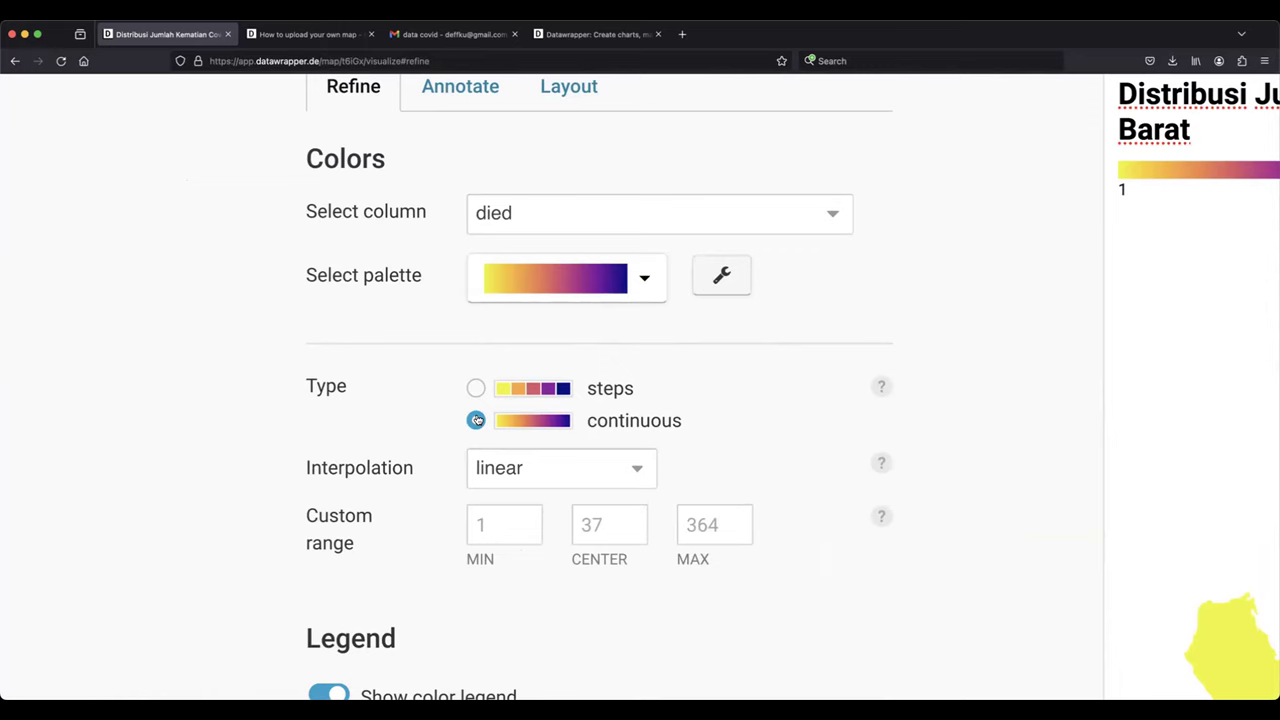
pyautogui.hscroll(5, 529, 424)
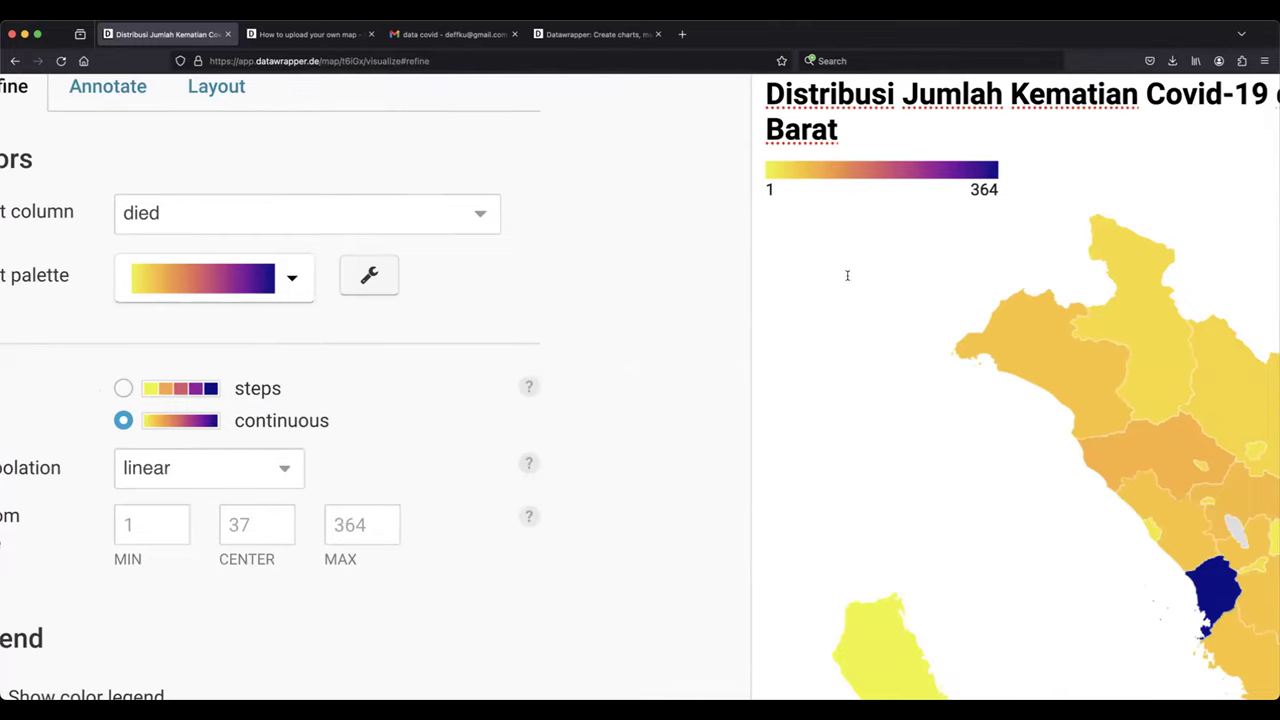
pyautogui.hscroll(-5, 520, 364)
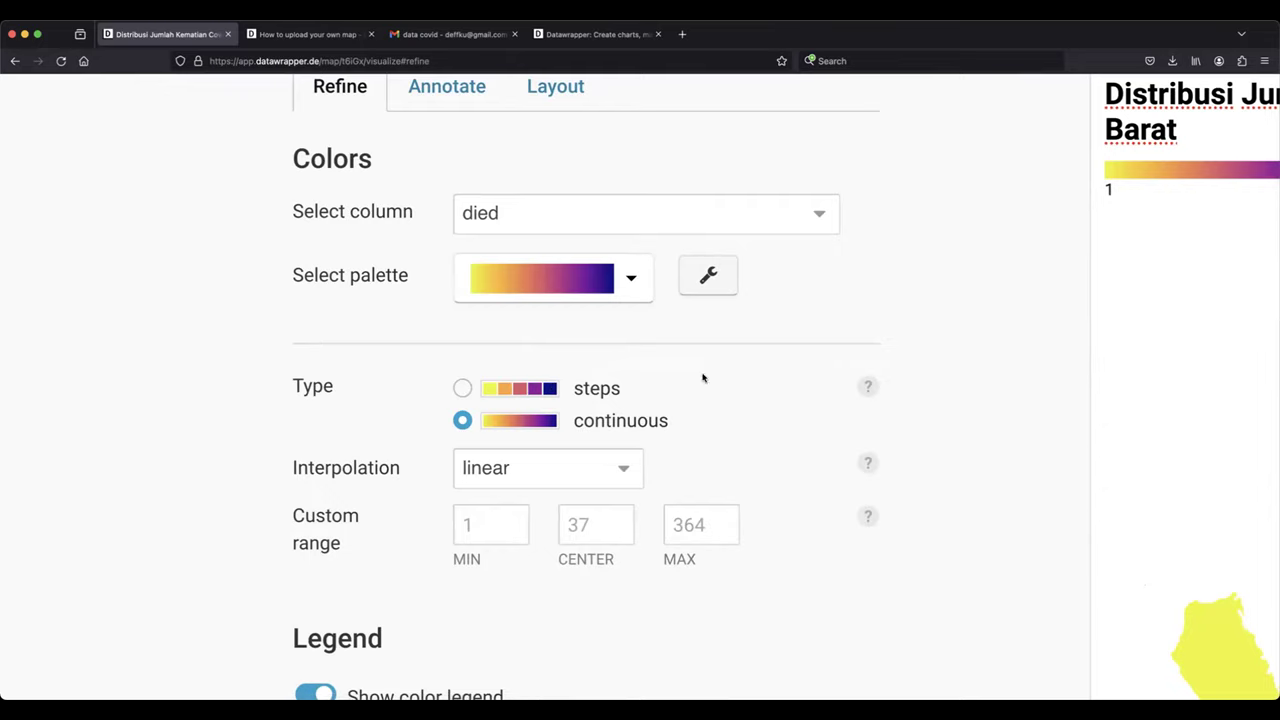
pyautogui.click(462, 390)
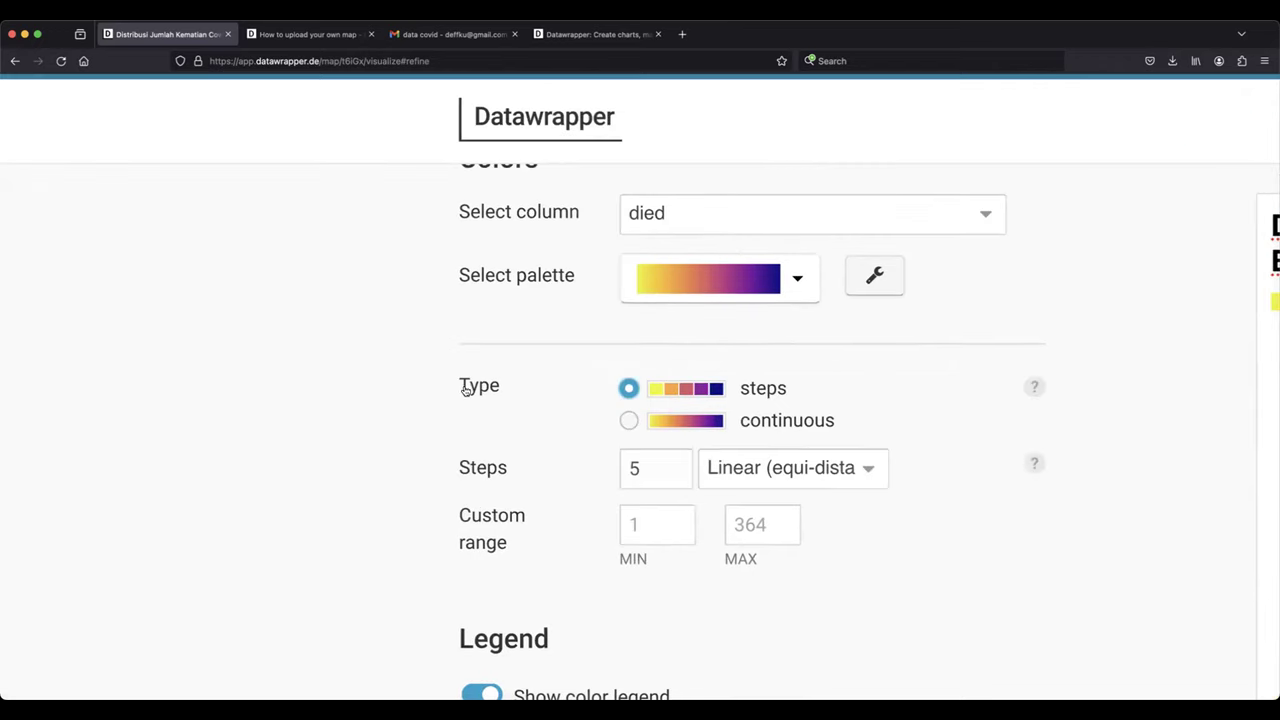
# - Set the classification method for the color steps to Custom
pyautogui.hscroll(5, 650, 409)
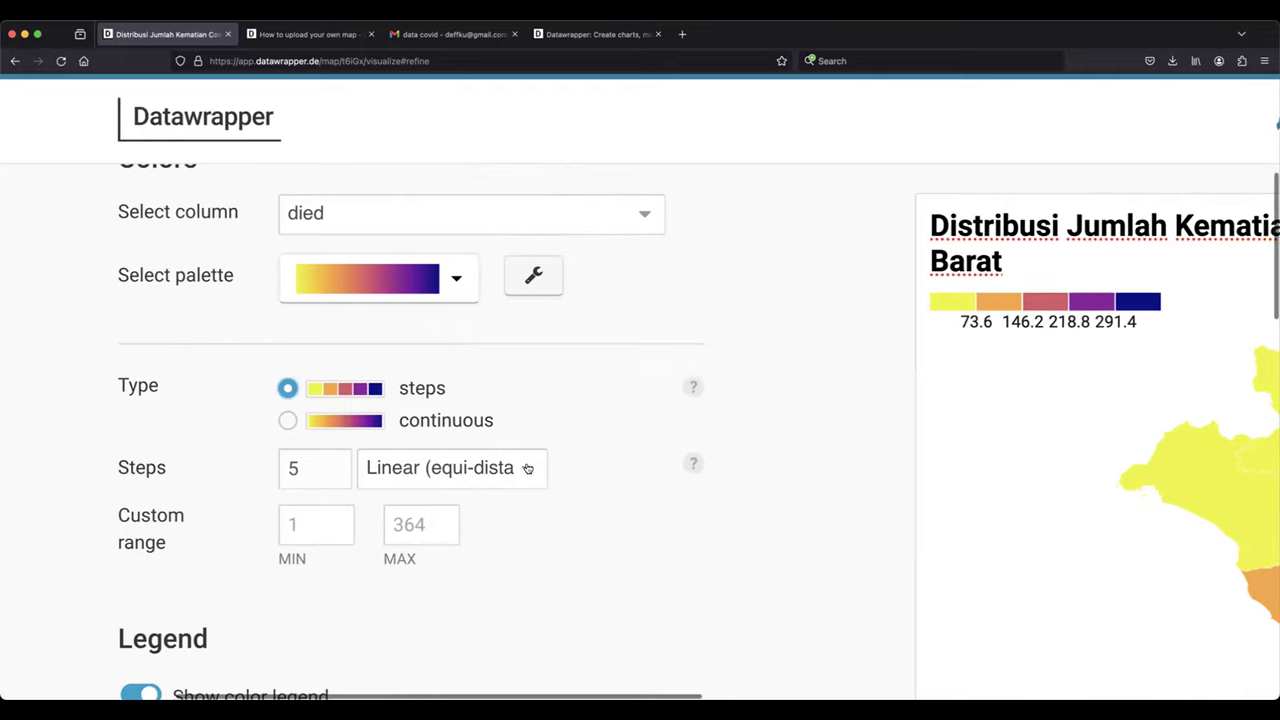
pyautogui.scroll(-2, 527, 468)
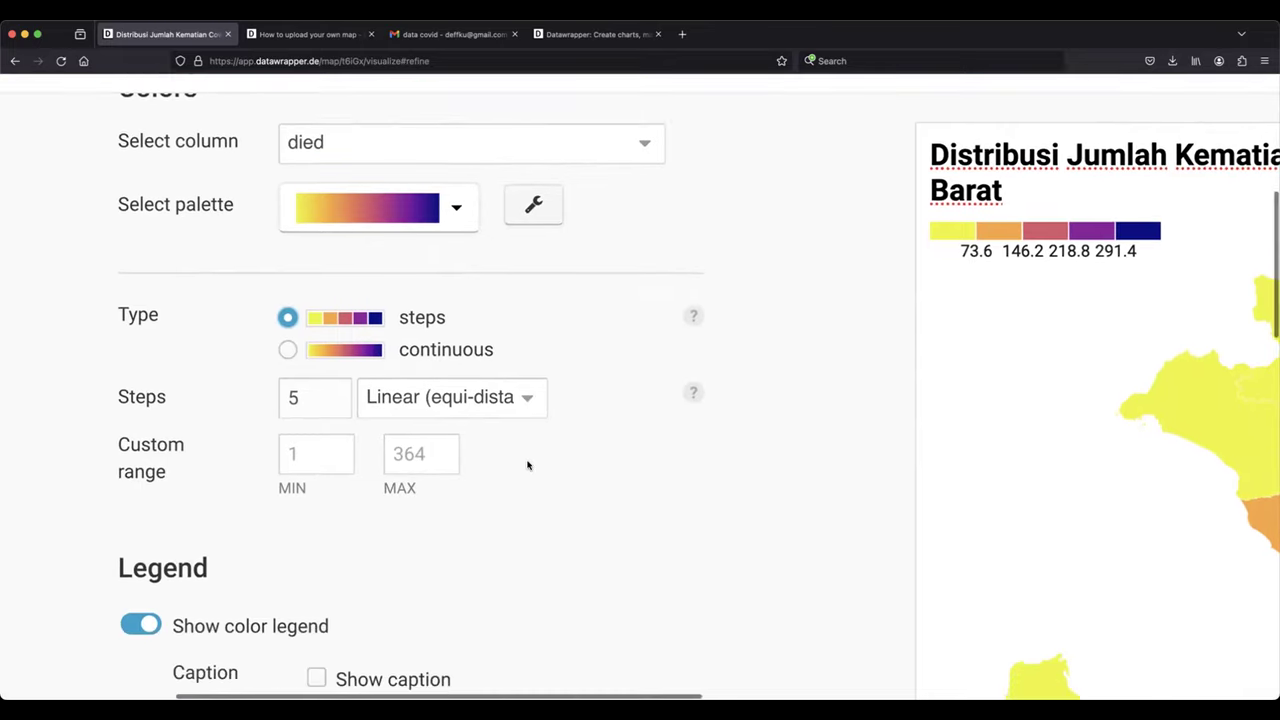
pyautogui.hscroll(2, 592, 360)
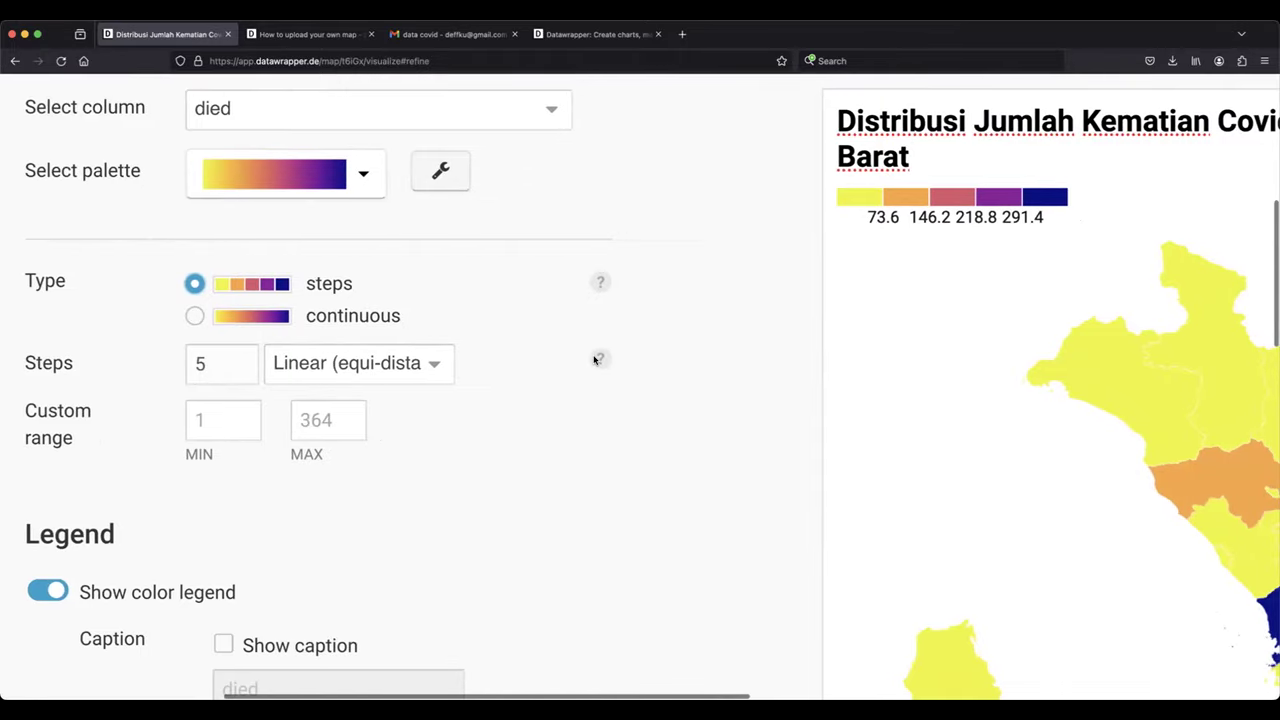
pyautogui.click(432, 372)
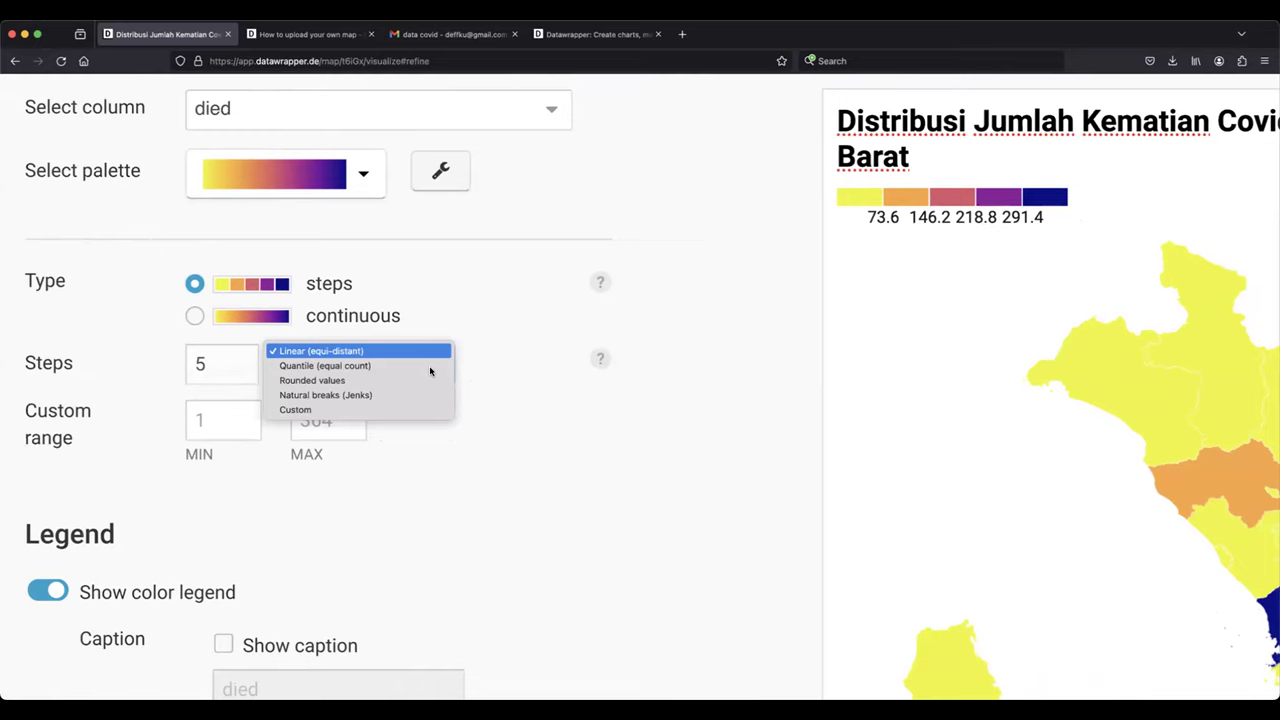
pyautogui.click(389, 410)
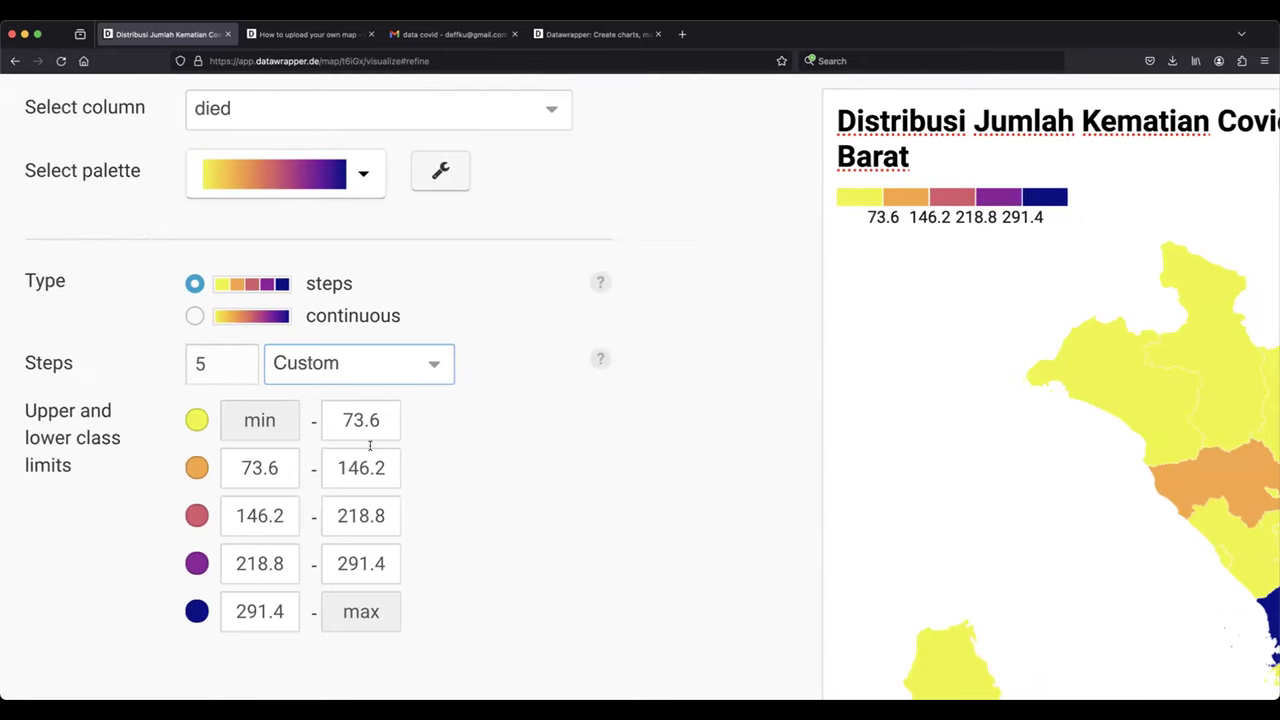
# - Try smaller and larger numbers of custom color steps and return the count to 5
pyautogui.click(237, 369)
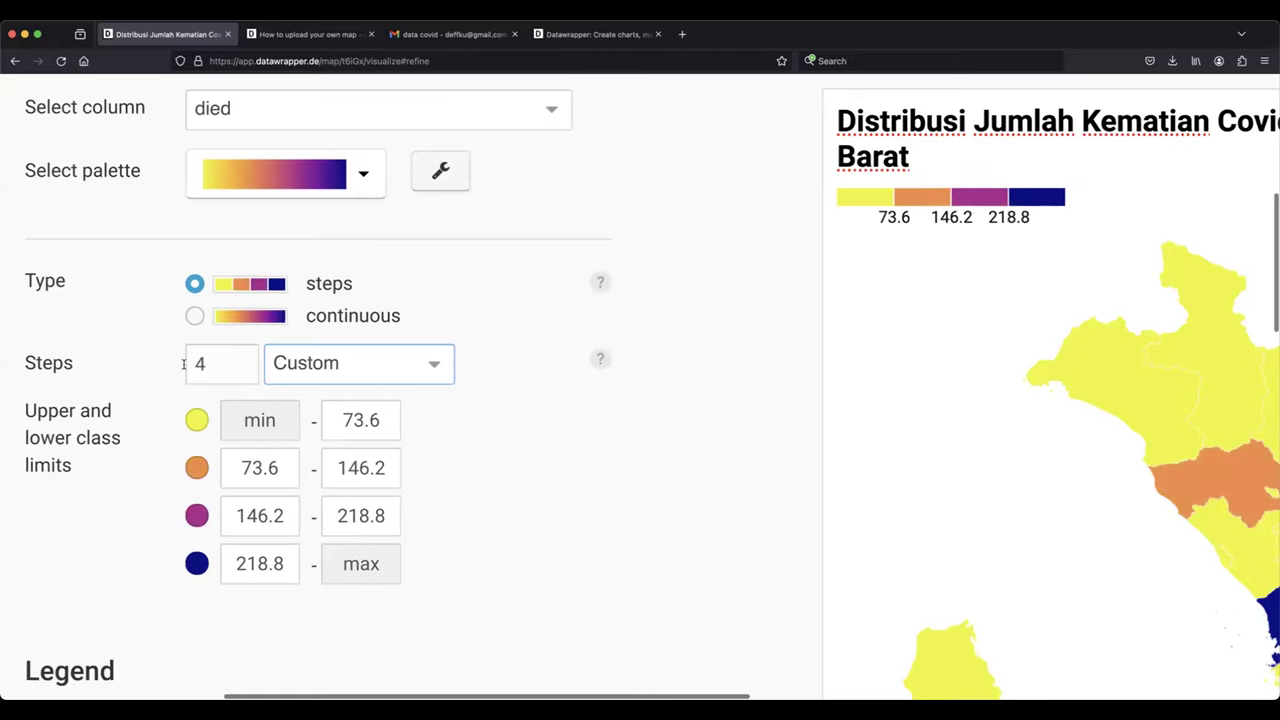
pyautogui.click(237, 369)
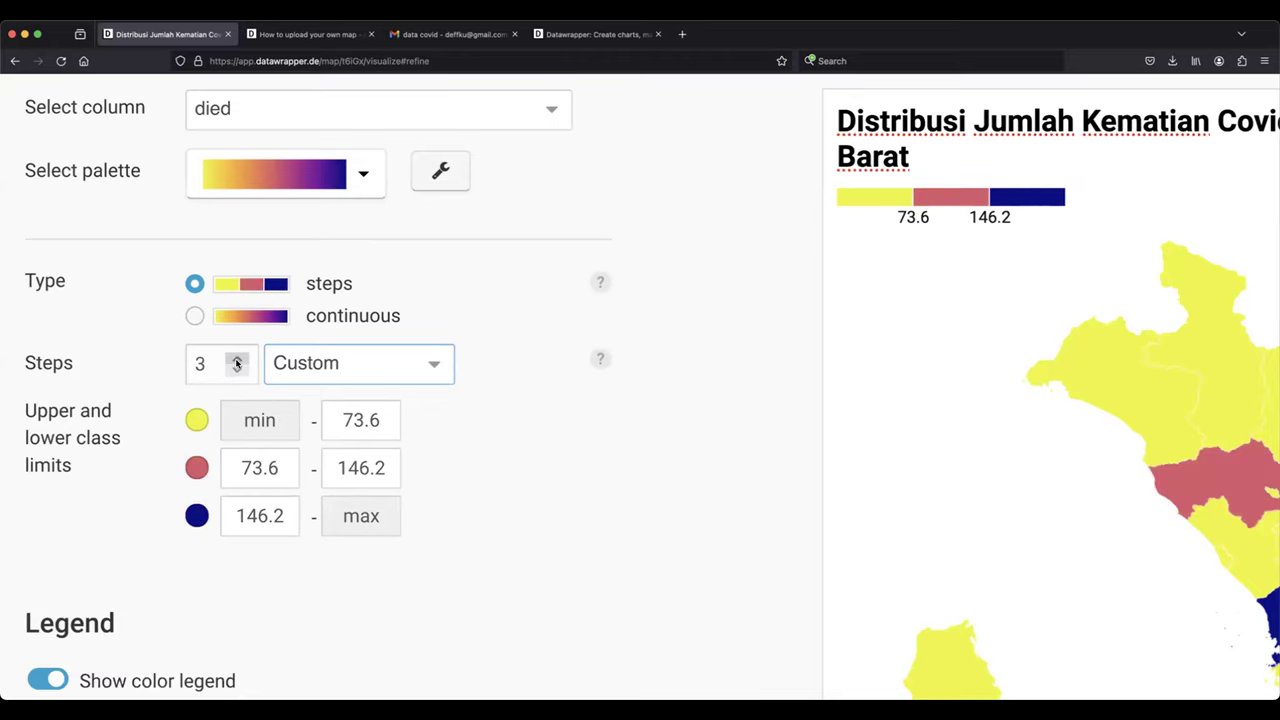
pyautogui.click(237, 361)
pyautogui.click(237, 361)
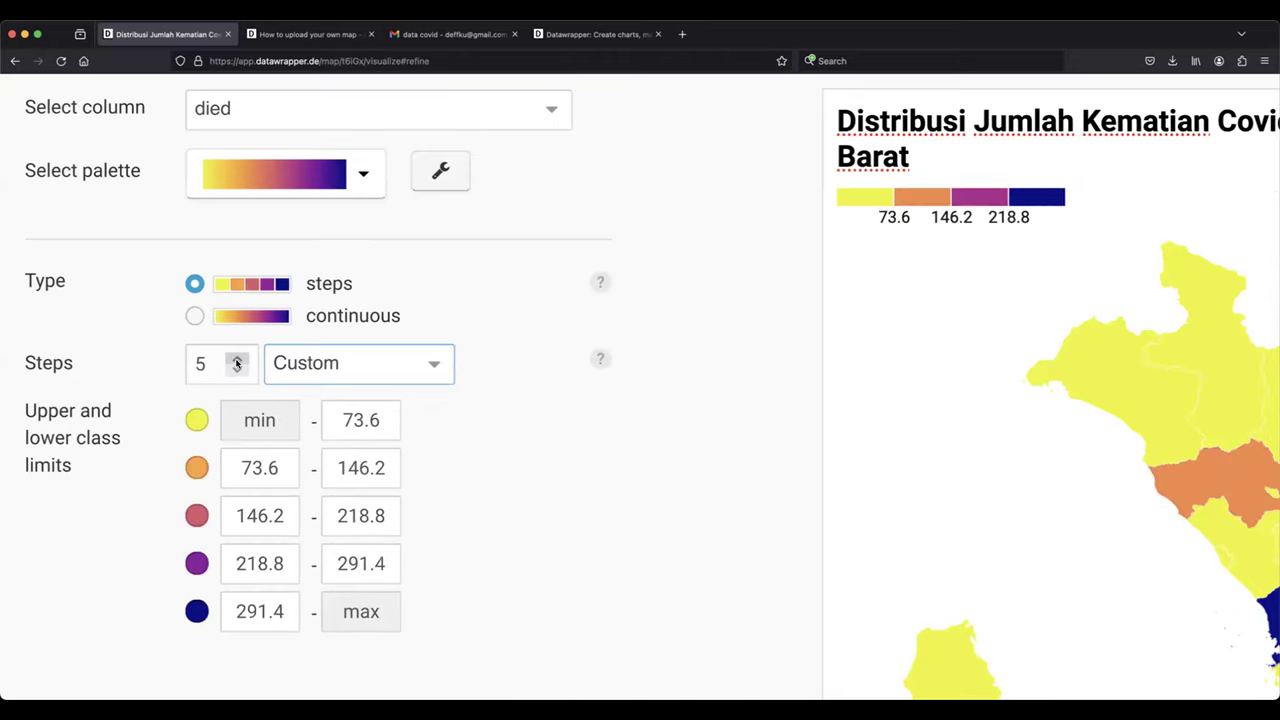
pyautogui.click(237, 361)
pyautogui.click(237, 359)
pyautogui.click(236, 369)
pyautogui.click(236, 369)
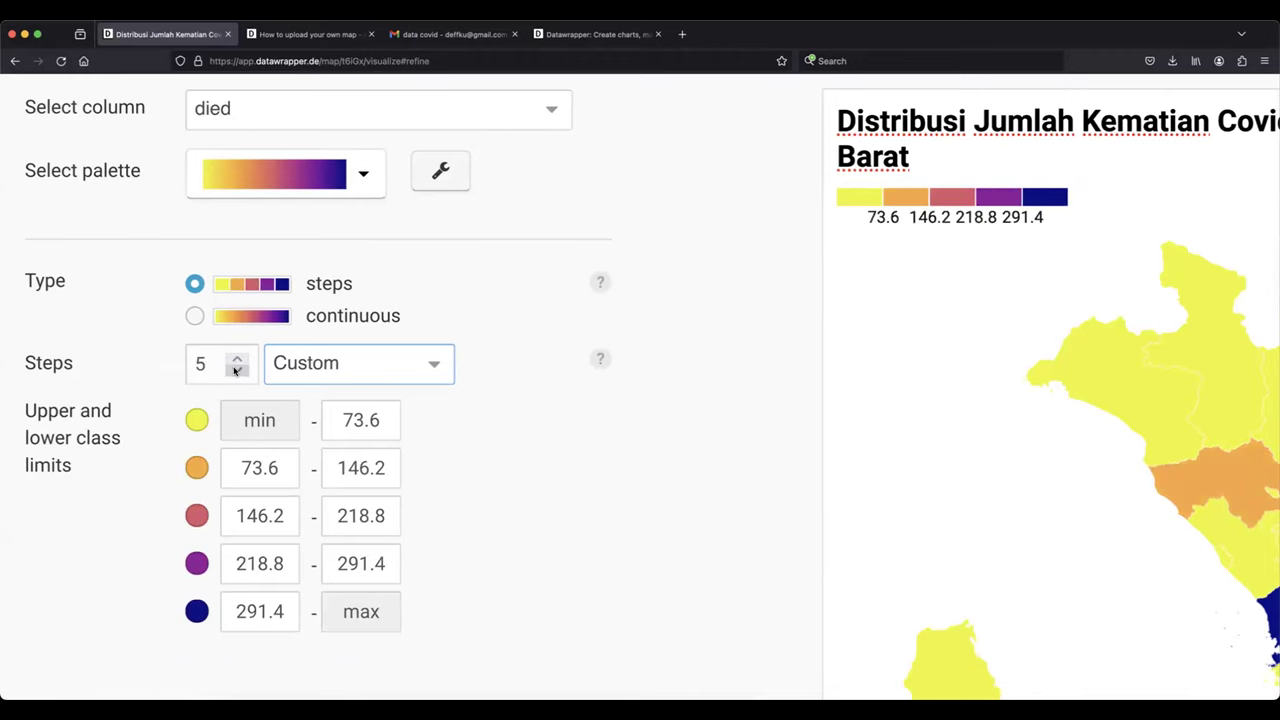
# - Switch to the rose workbook in Excel and examine the died values of the districts as a basis for the class limits
pyautogui.hscroll(2, 243, 414)
pyautogui.hscroll(-5, 243, 414)
pyautogui.scroll(-1, 268, 416)
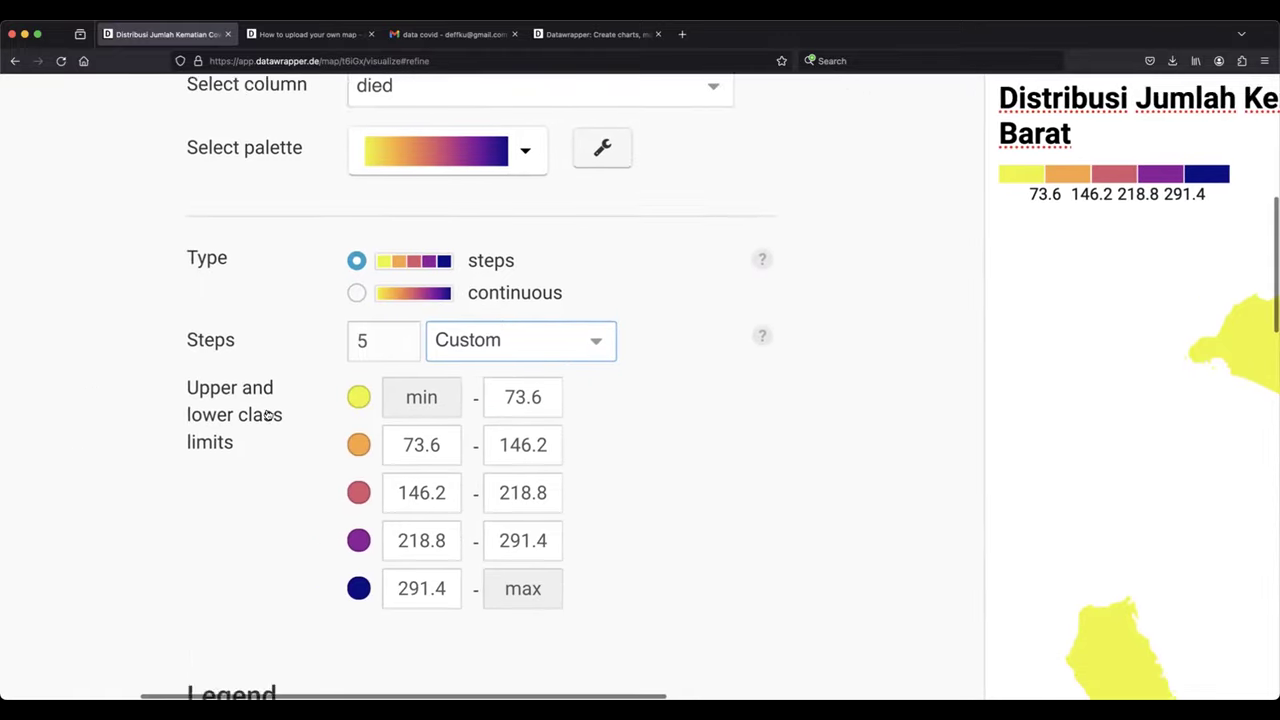
pyautogui.scroll(-2, 268, 416)
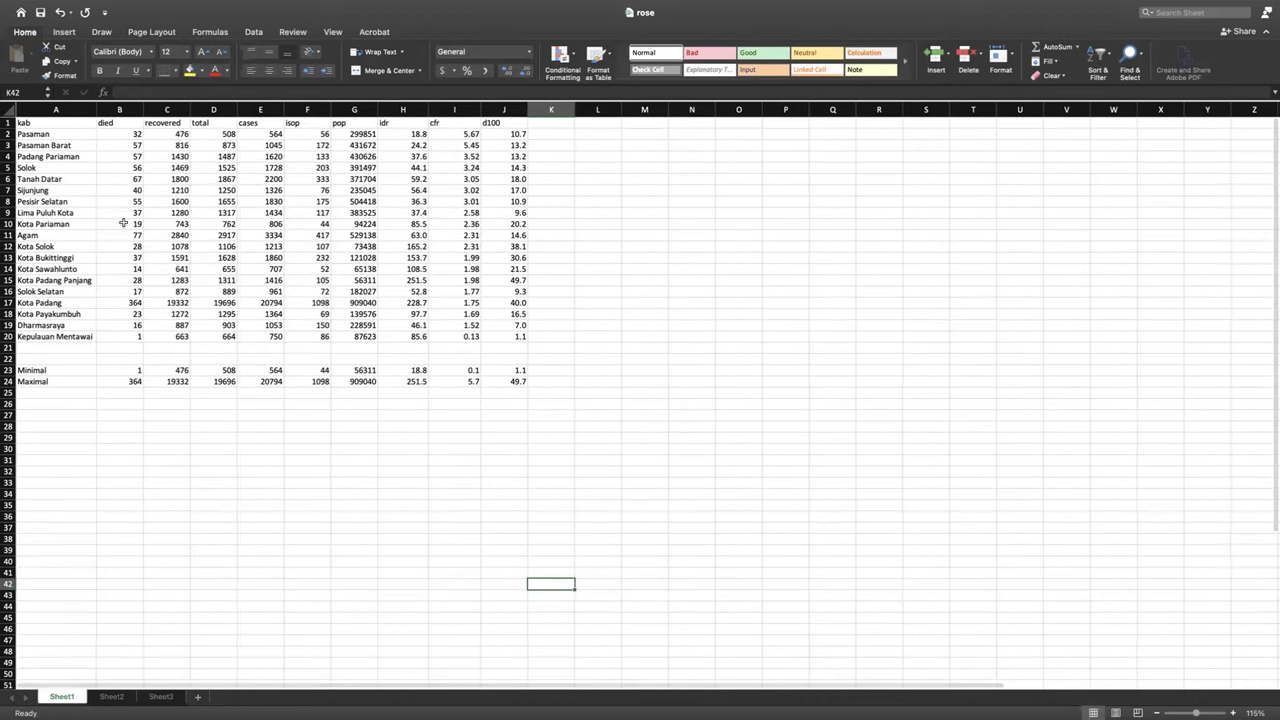
pyautogui.scroll(-3, 125, 260)
pyautogui.scroll(3, 125, 260)
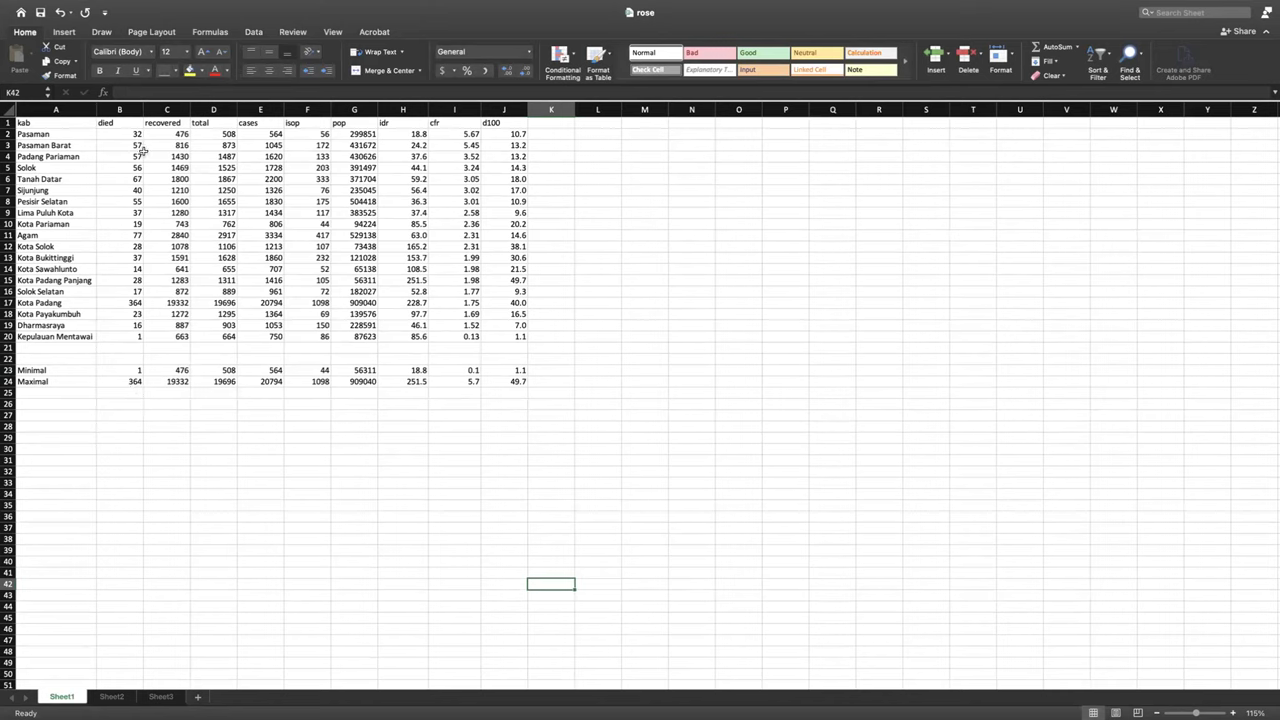
pyautogui.click(128, 303)
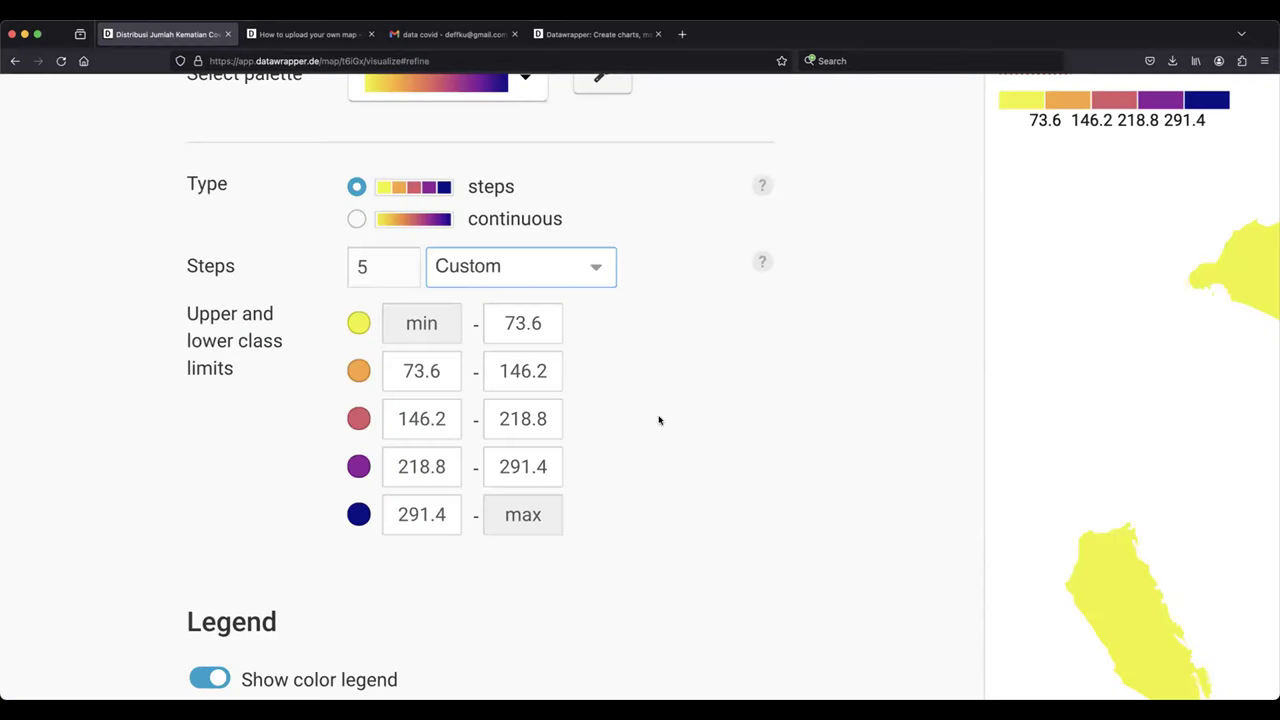
# - Back in Datawrapper, define seven custom color classes separated at 20, 30, 40, 50, 100 and 200
pyautogui.click(523, 330)
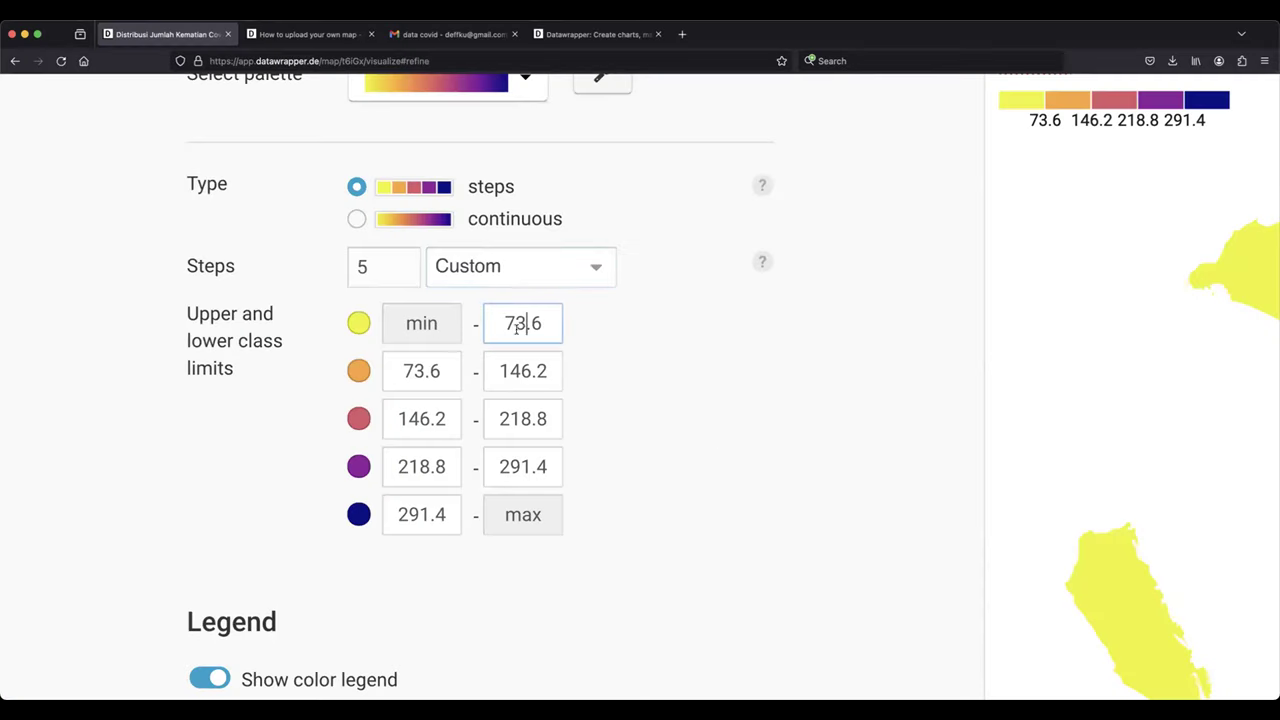
pyautogui.moveTo(504, 325); pyautogui.dragTo(555, 326)
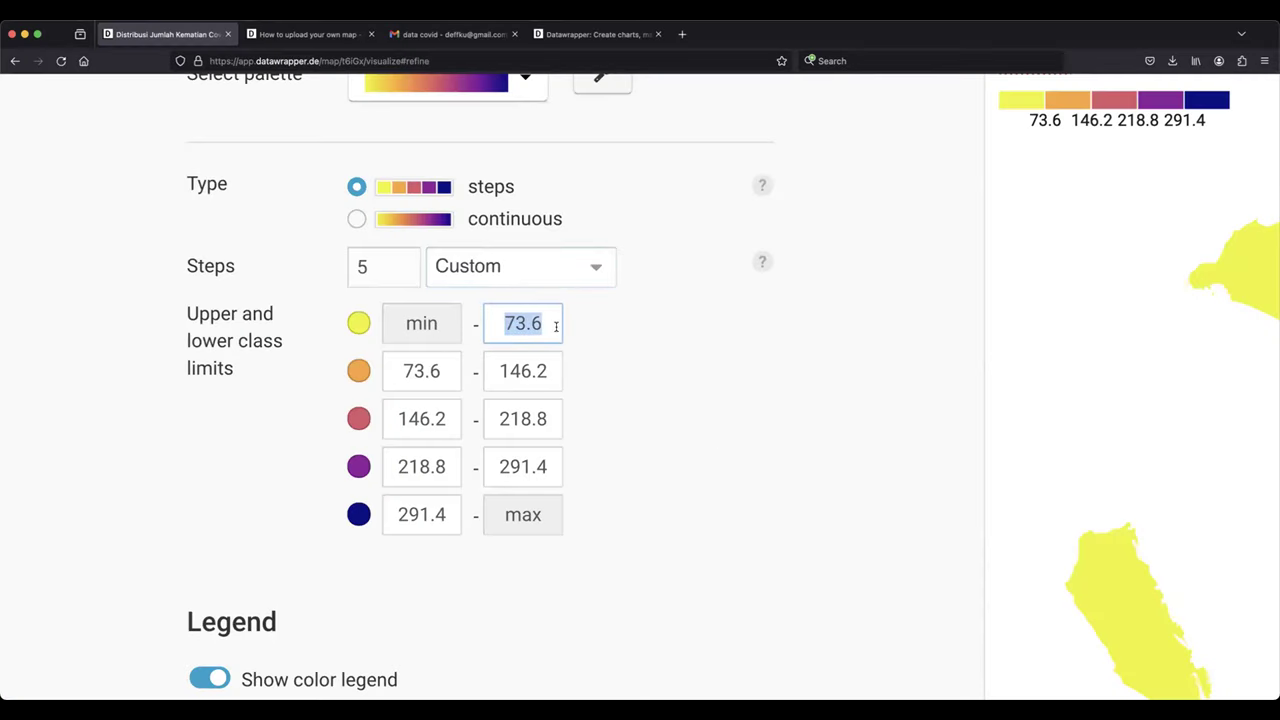
pyautogui.press('super+Tab')
pyautogui.write('20')
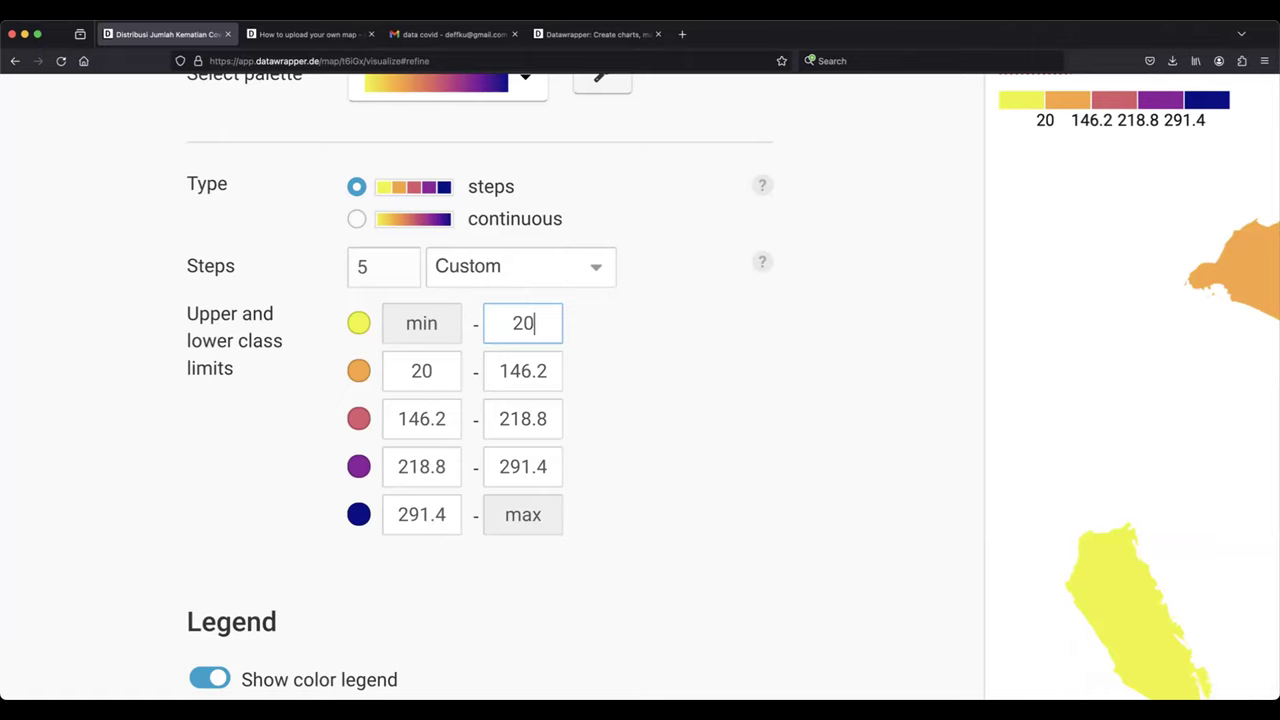
pyautogui.hscroll(-1, 583, 340)
pyautogui.moveTo(505, 366); pyautogui.dragTo(565, 366)
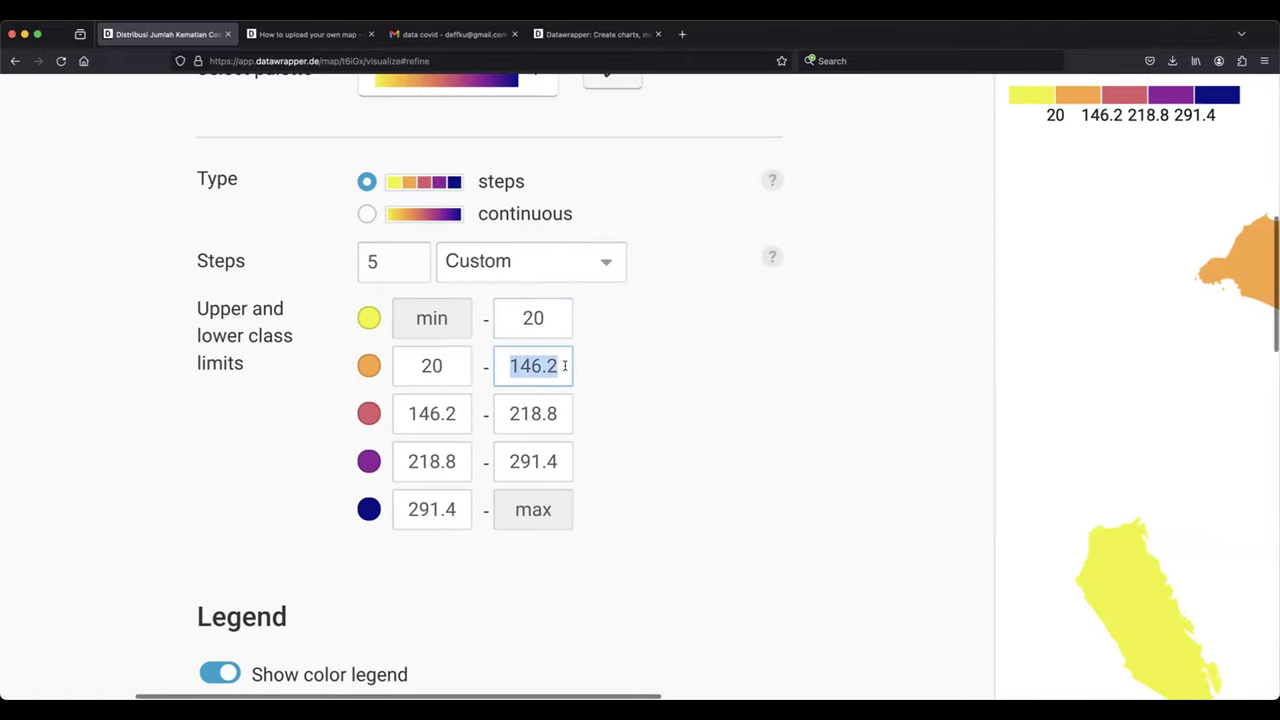
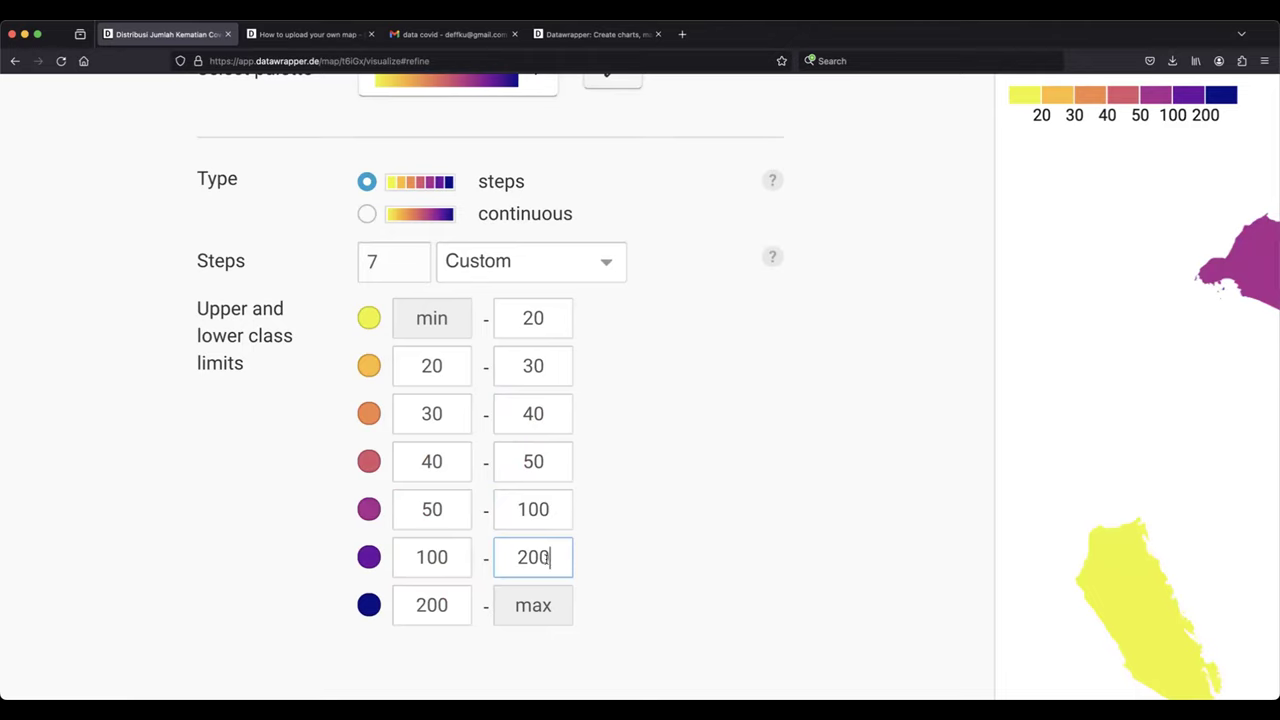
# - Reduce the browser's page zoom to 90%
pyautogui.click(1264, 61)
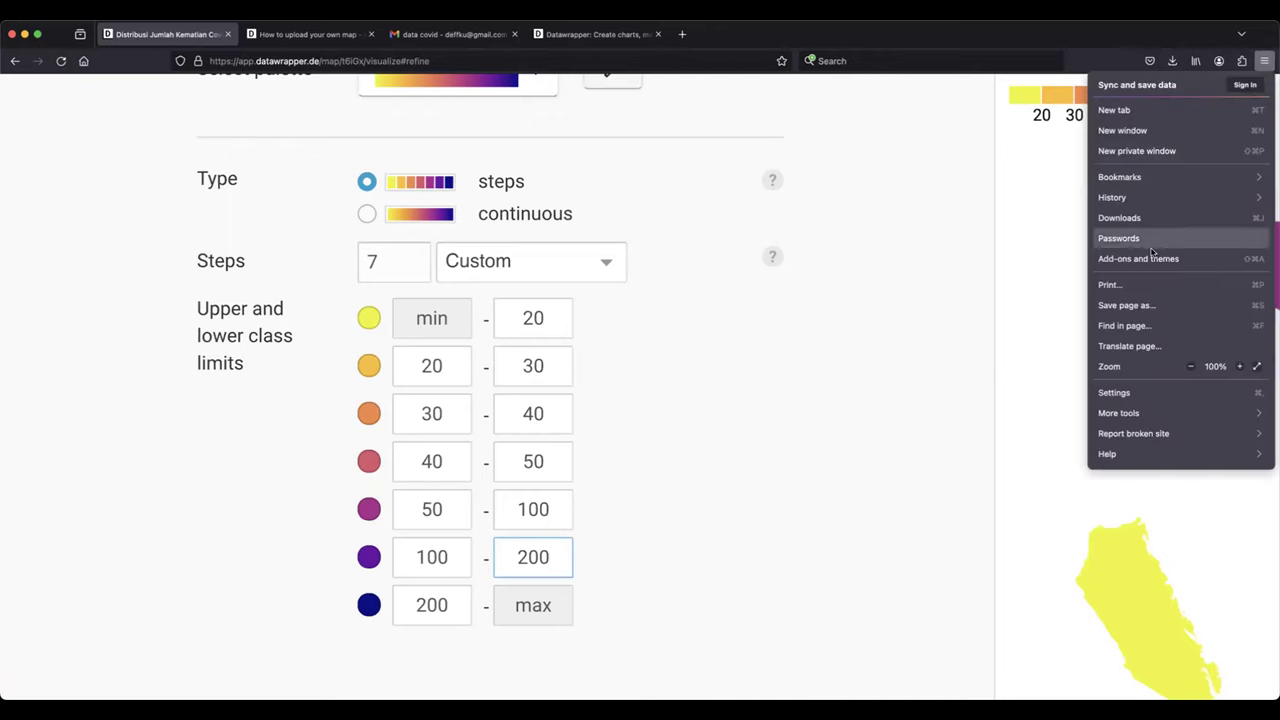
pyautogui.click(975, 316)
pyautogui.click(1264, 61)
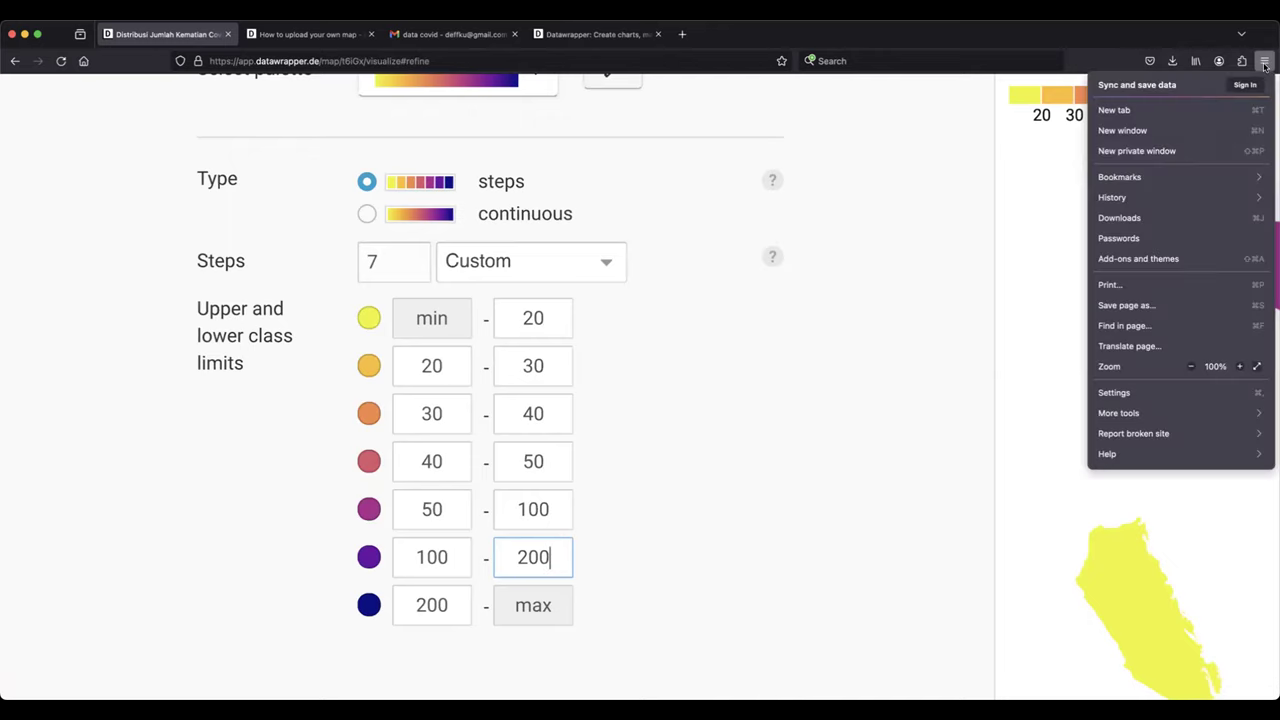
pyautogui.click(724, 279)
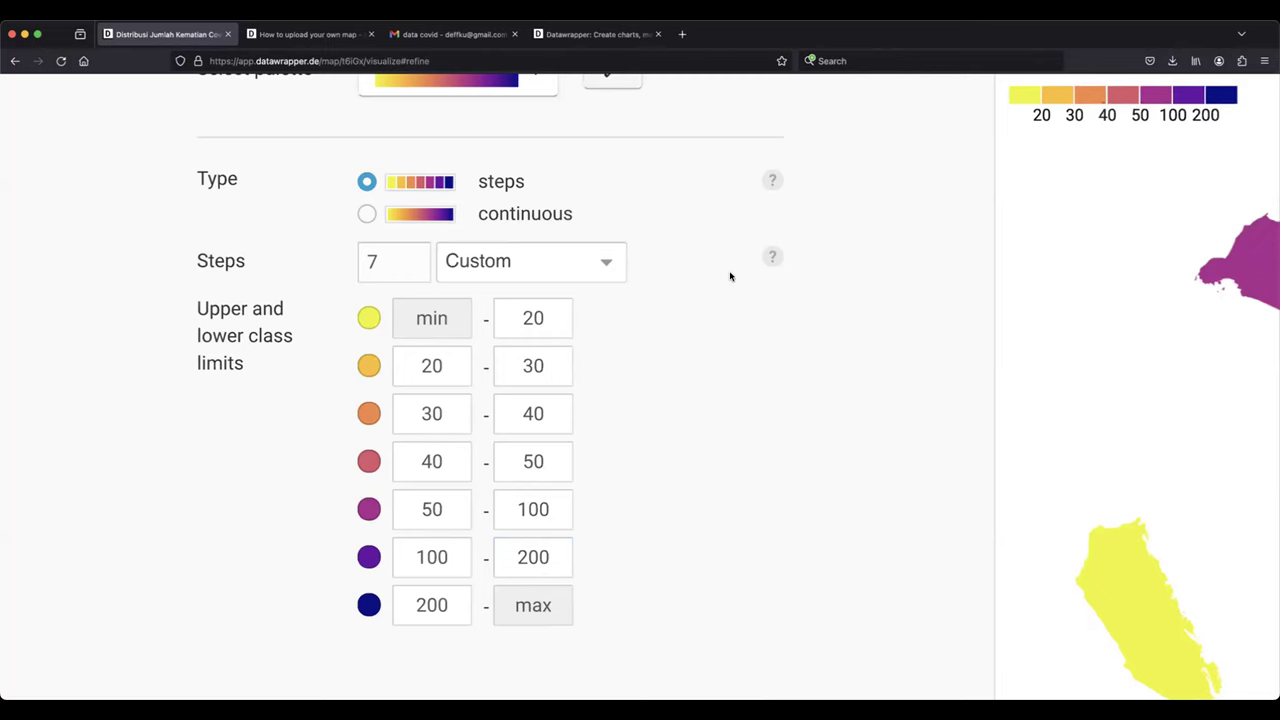
pyautogui.press('super+minus')
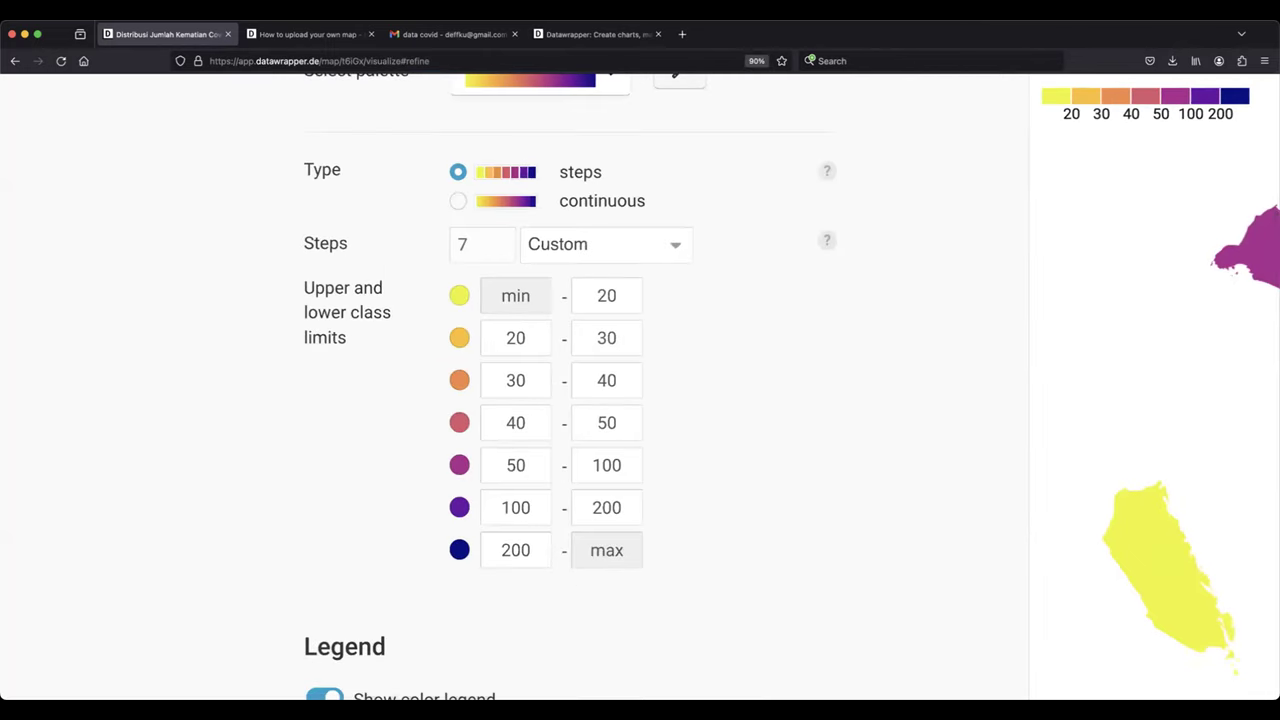
pyautogui.press('super+minus')
pyautogui.press('super+minus')
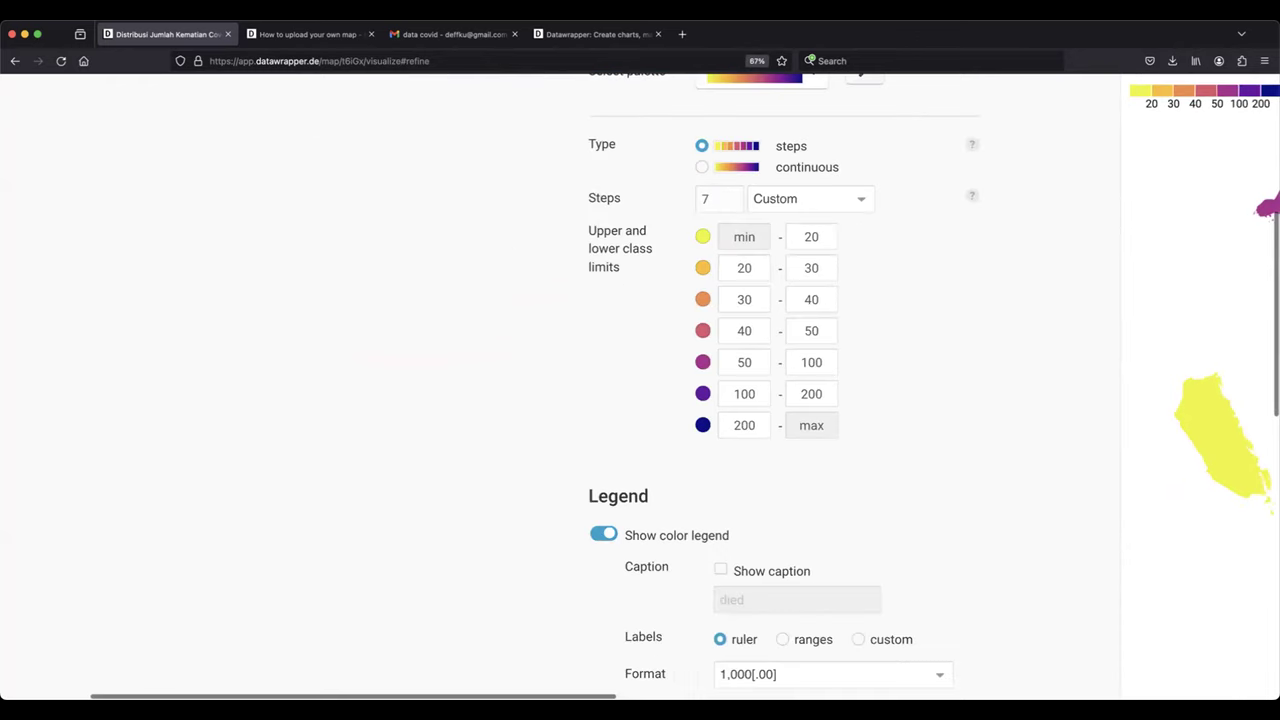
pyautogui.press('super+plus')
pyautogui.press('super+plus')
pyautogui.press('super+plus')
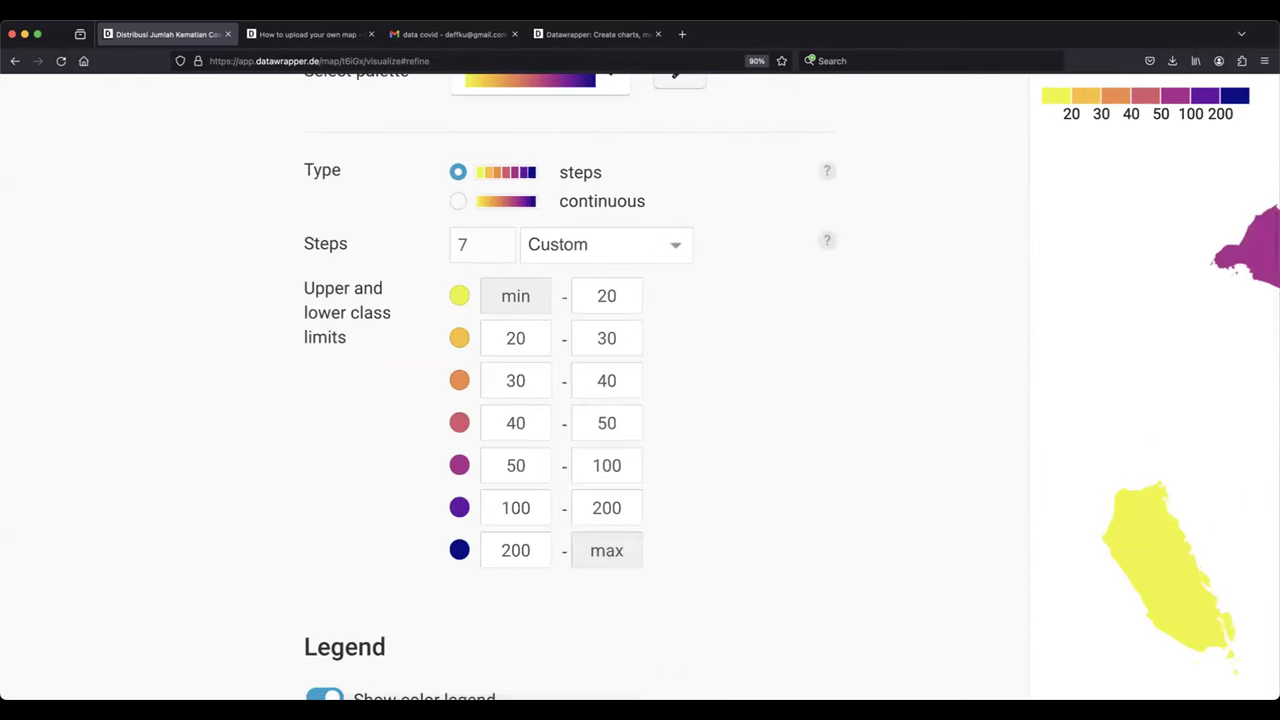
# - Examine how the districts are colored with the custom classes and look over the legend settings
pyautogui.scroll(-1, 974, 304)
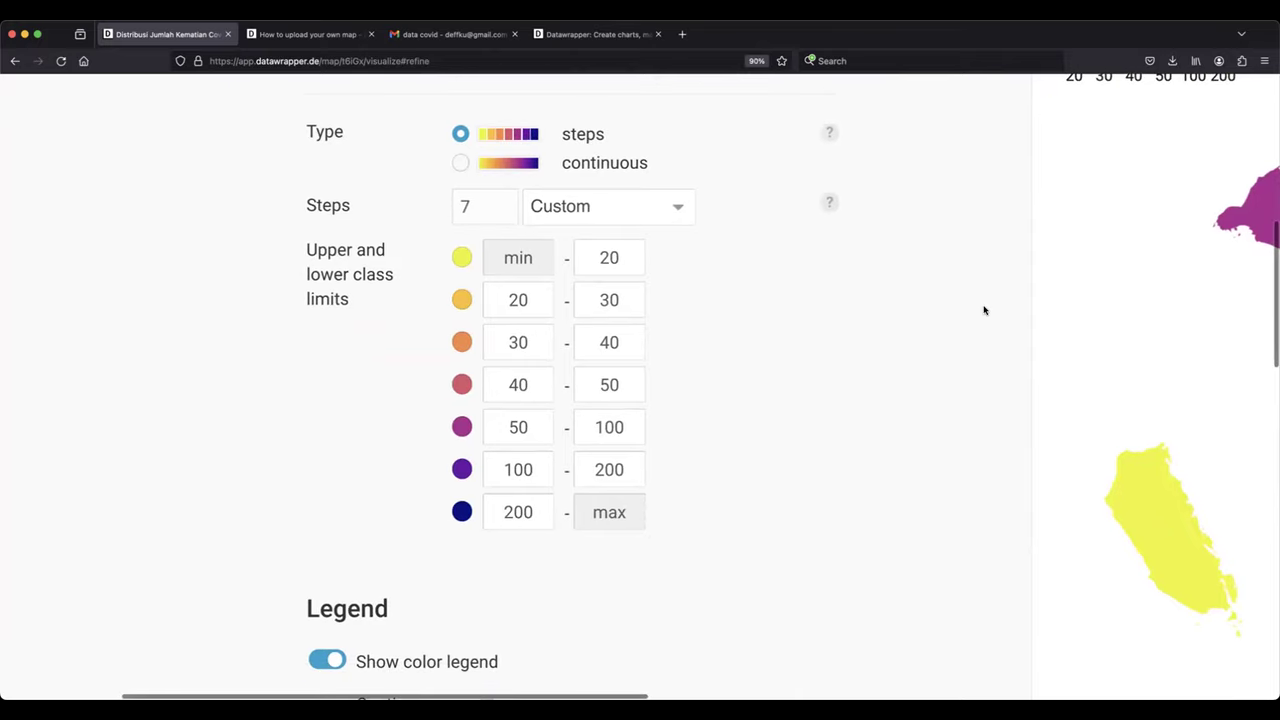
pyautogui.hscroll(5, 913, 302)
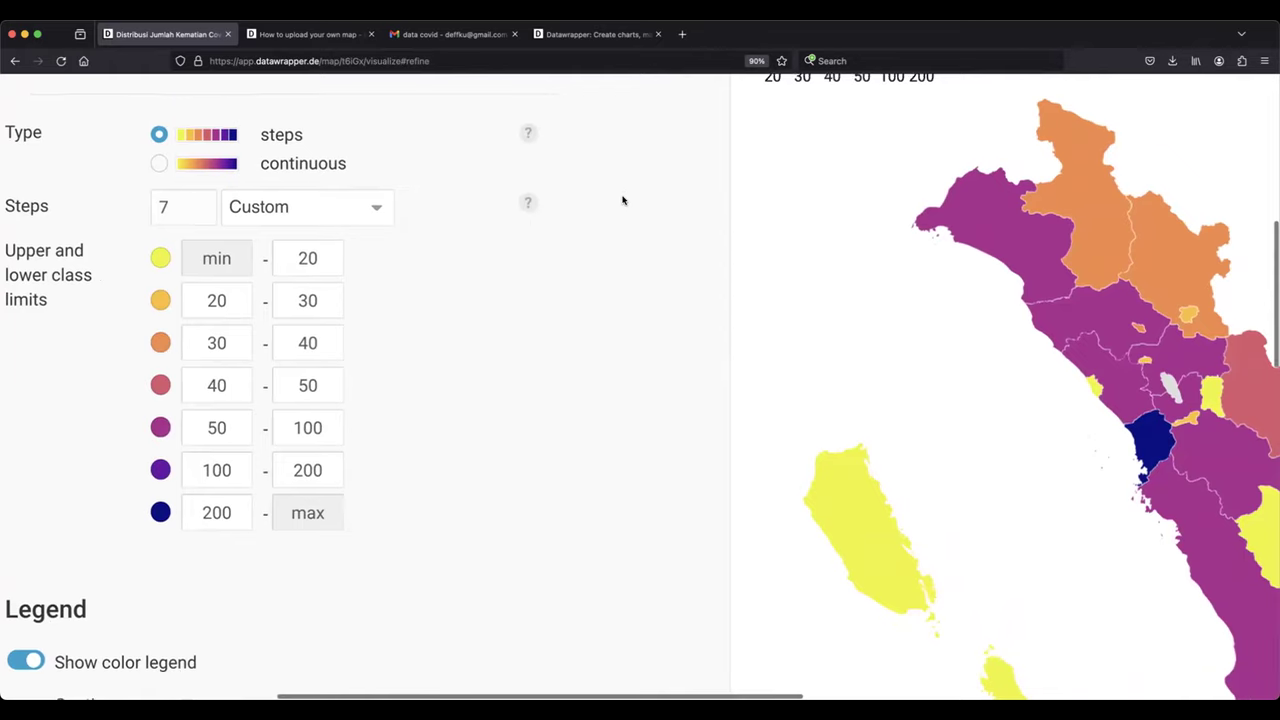
pyautogui.scroll(-3, 620, 195)
pyautogui.scroll(3, 623, 200)
pyautogui.scroll(-5, 622, 200)
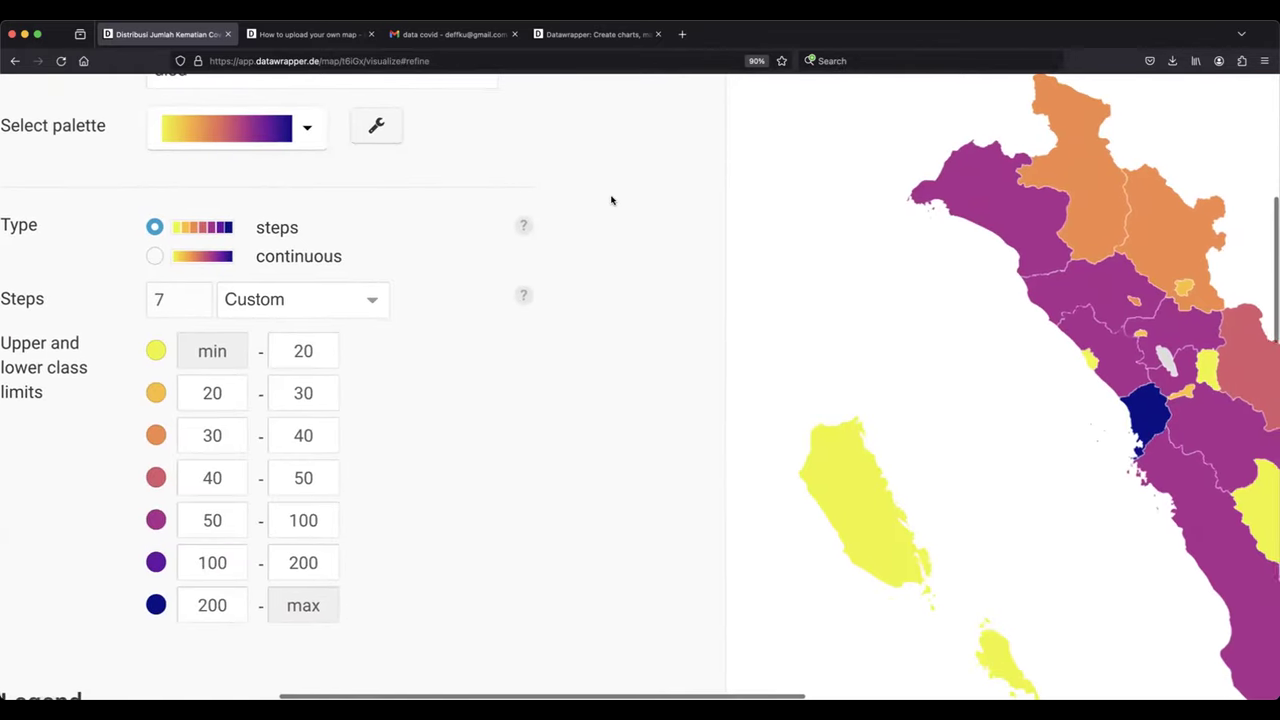
pyautogui.hscroll(-5, 562, 224)
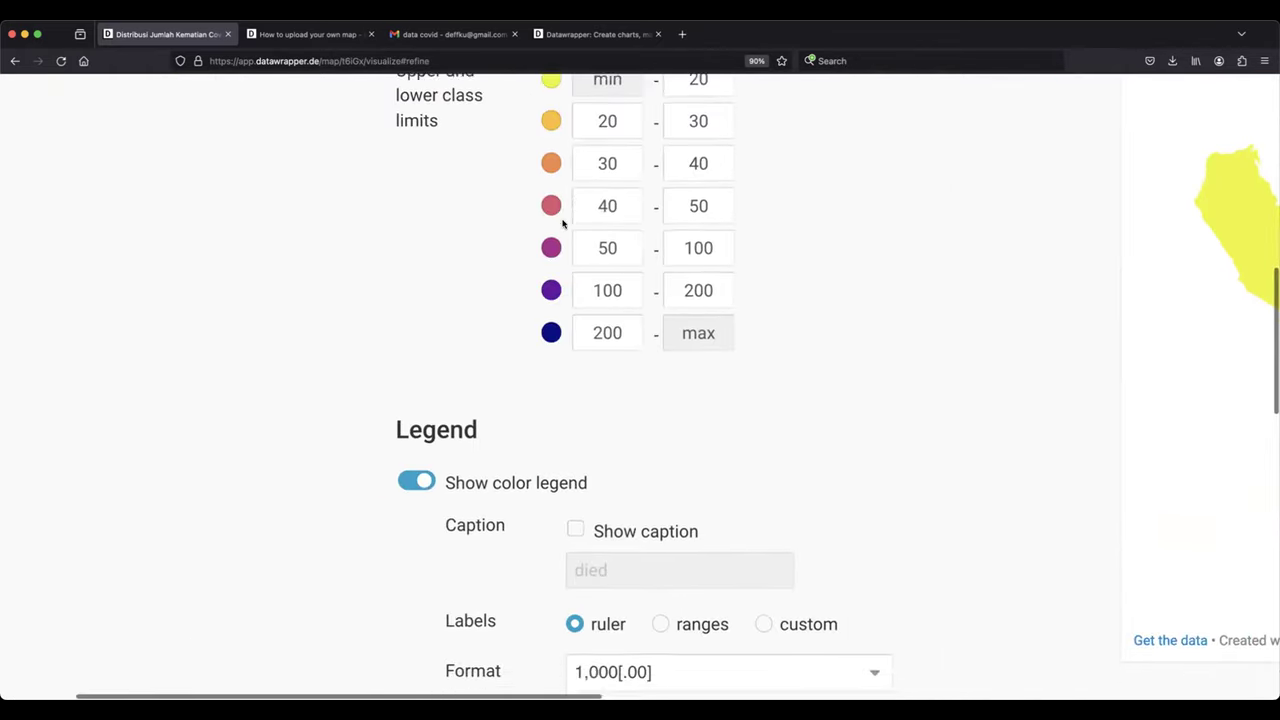
# - Set the color legend's labels to ranges and check the resulting legend on the map
pyautogui.scroll(-5, 563, 223)
pyautogui.scroll(-1, 790, 340)
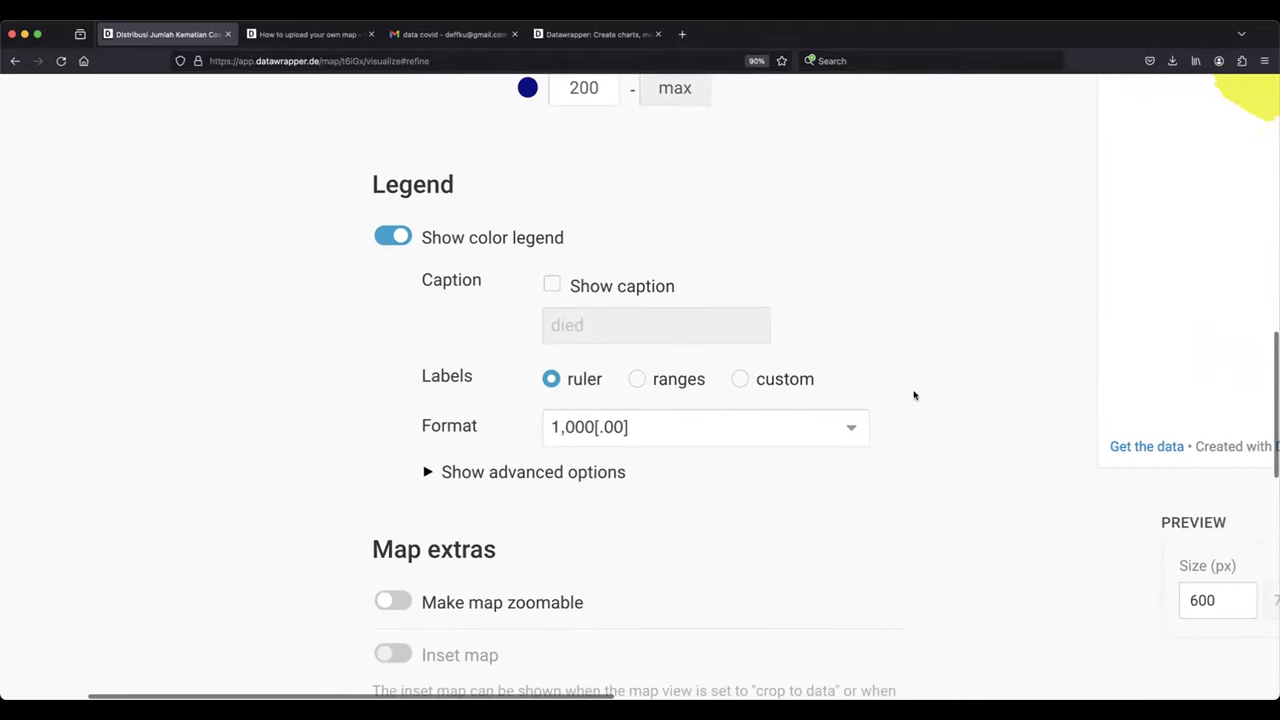
pyautogui.hscroll(2, 812, 290)
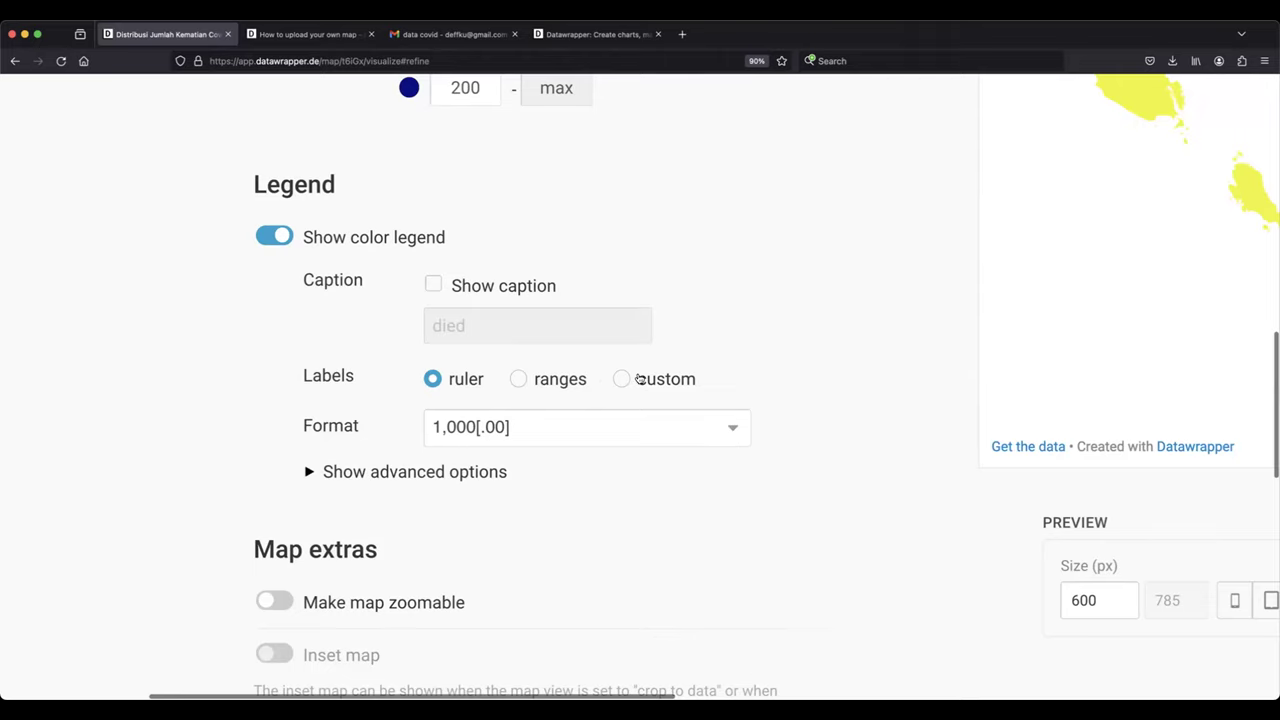
pyautogui.click(520, 381)
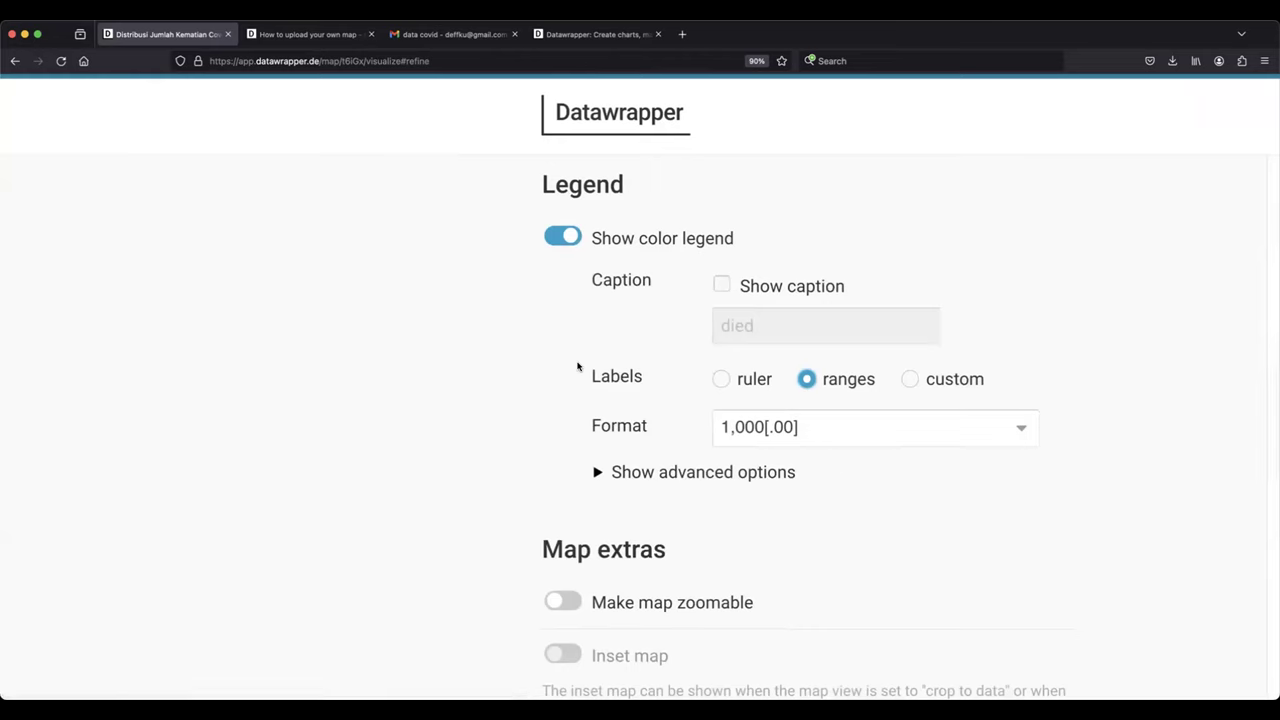
pyautogui.scroll(5, 960, 258)
pyautogui.hscroll(10, 960, 258)
pyautogui.hscroll(4, 956, 258)
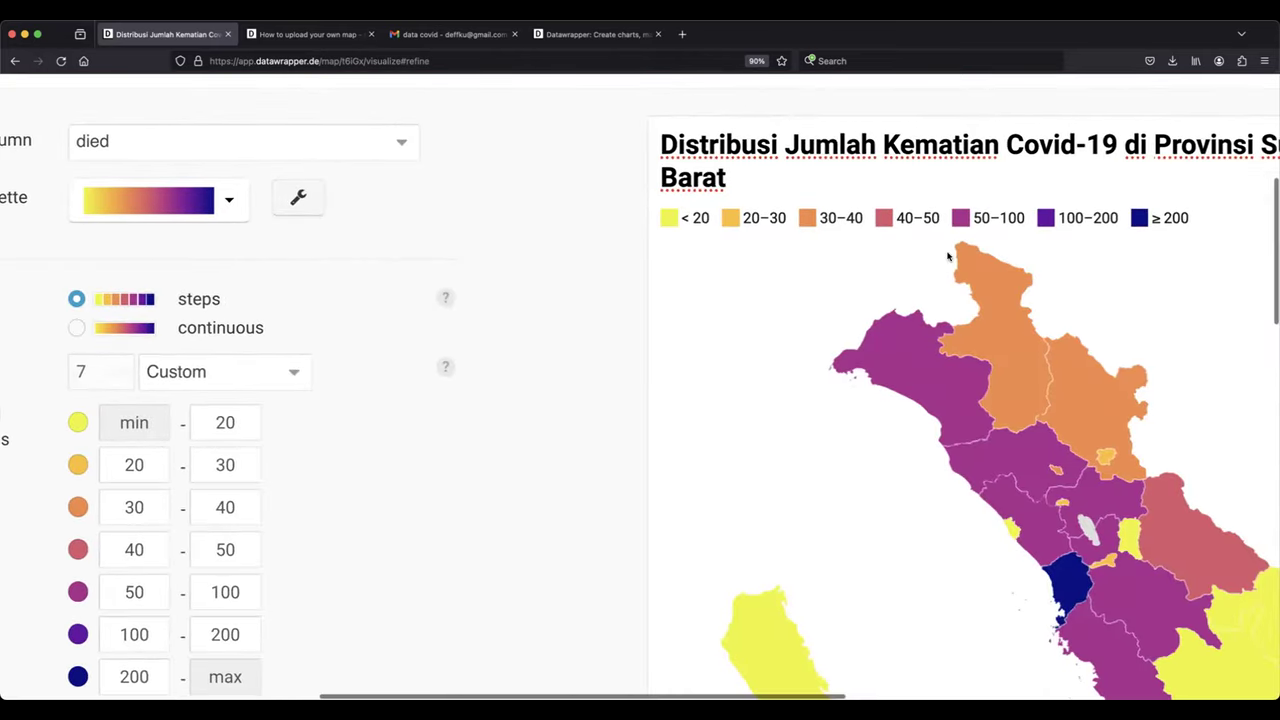
pyautogui.hscroll(2, 948, 257)
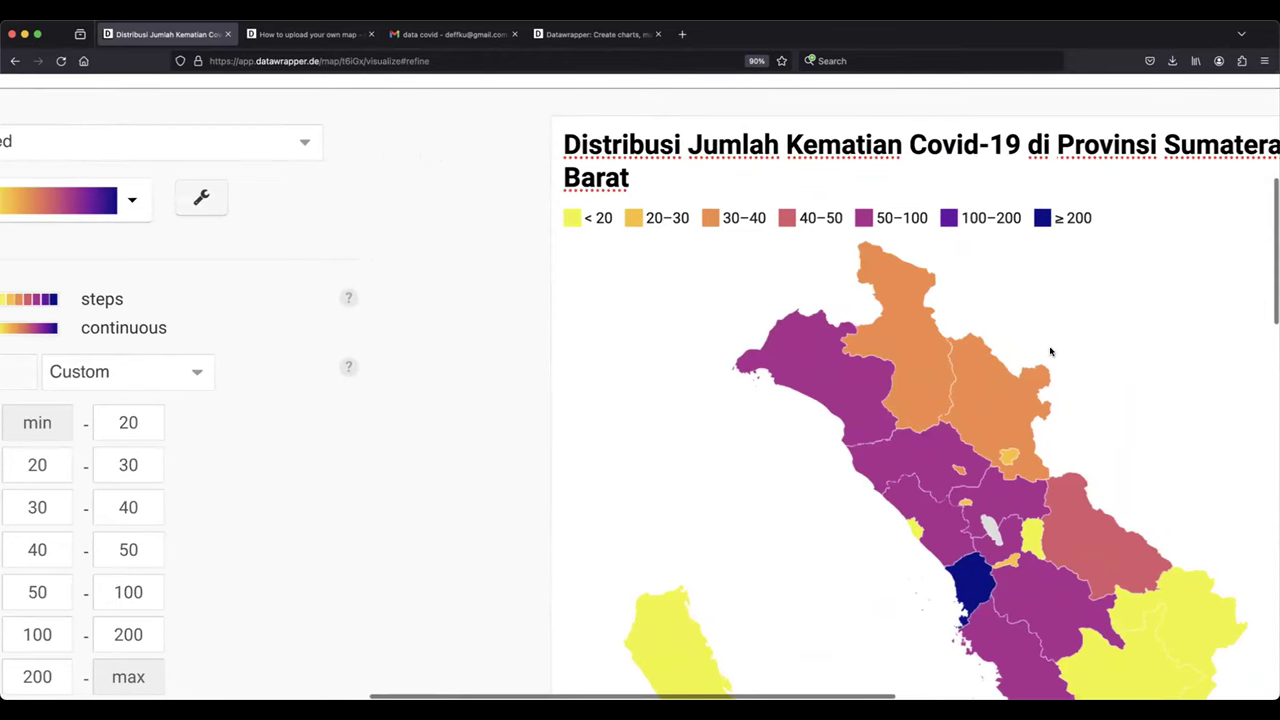
pyautogui.hscroll(3, 1014, 338)
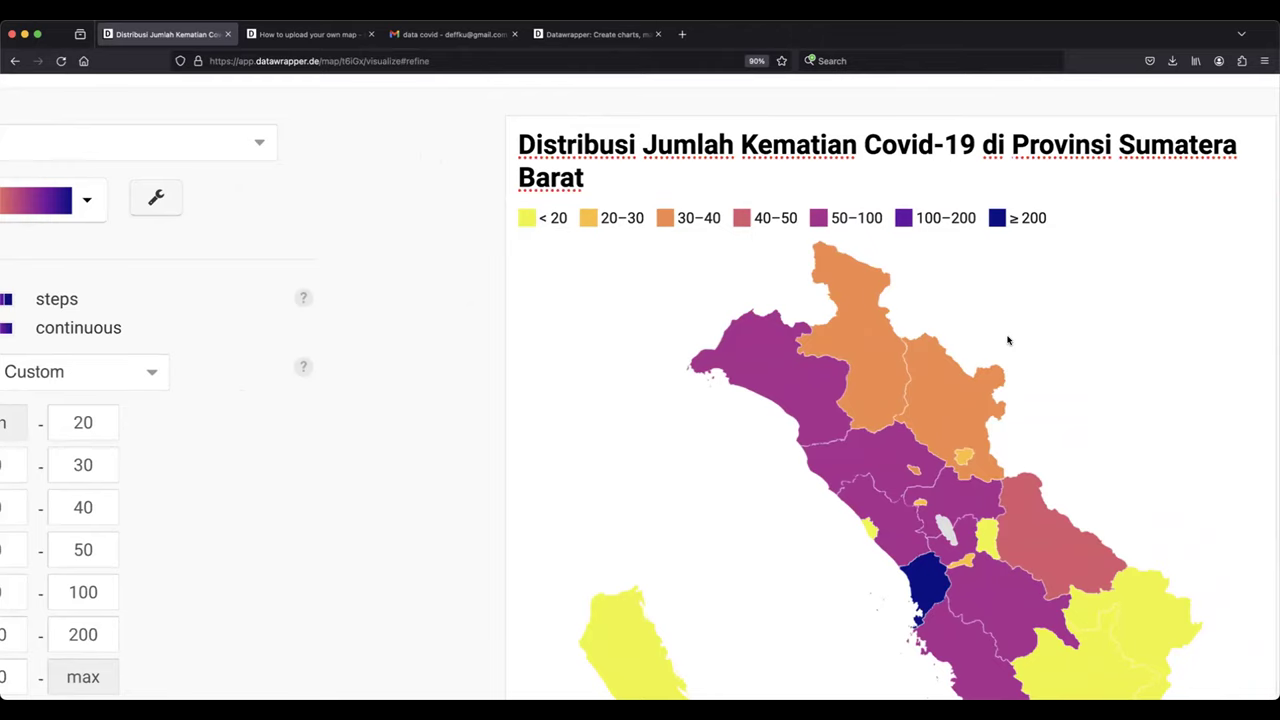
# - Expand the legend's advanced options and enable highlighting on hover
pyautogui.scroll(-3, 1081, 357)
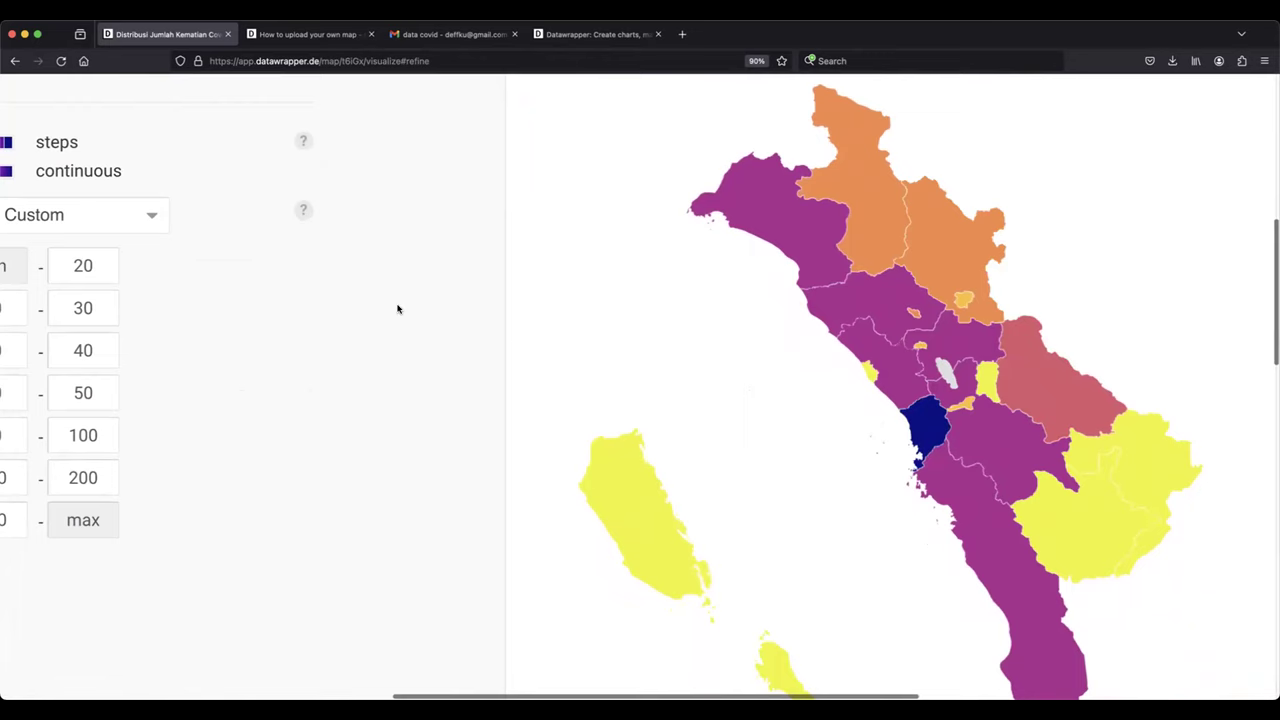
pyautogui.scroll(-5, 397, 309)
pyautogui.scroll(5, 397, 309)
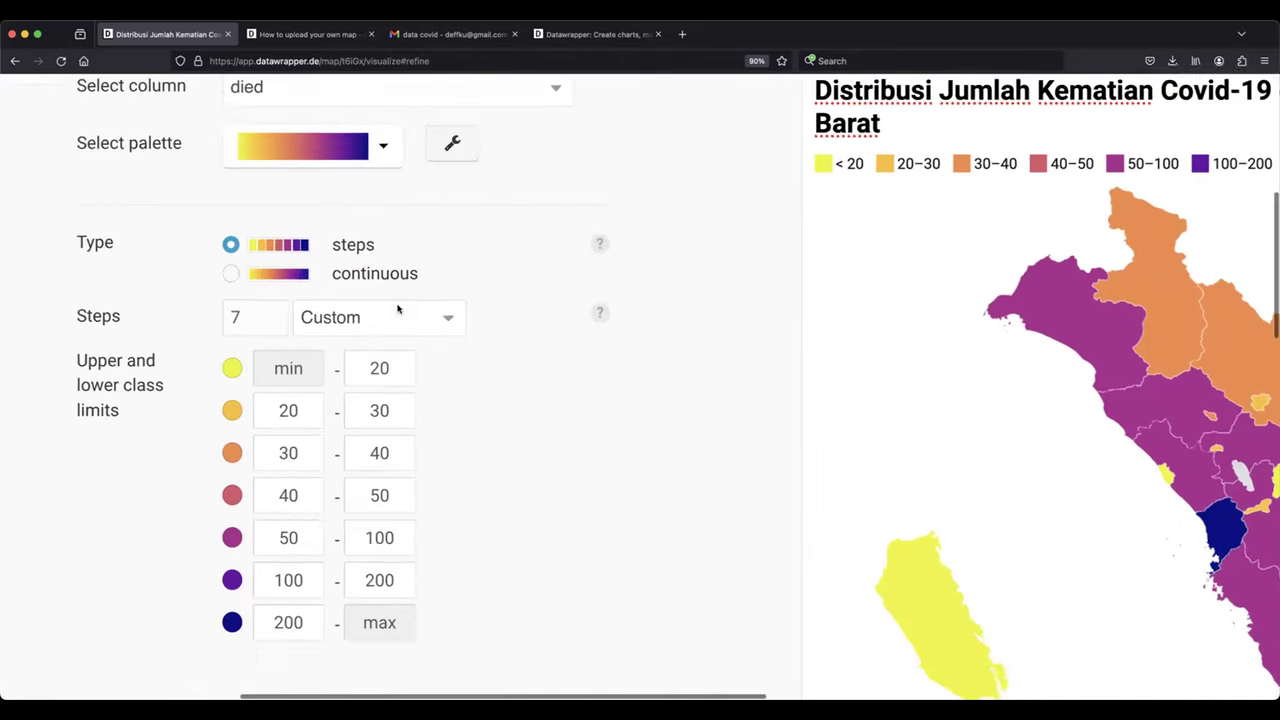
pyautogui.scroll(-8, 397, 309)
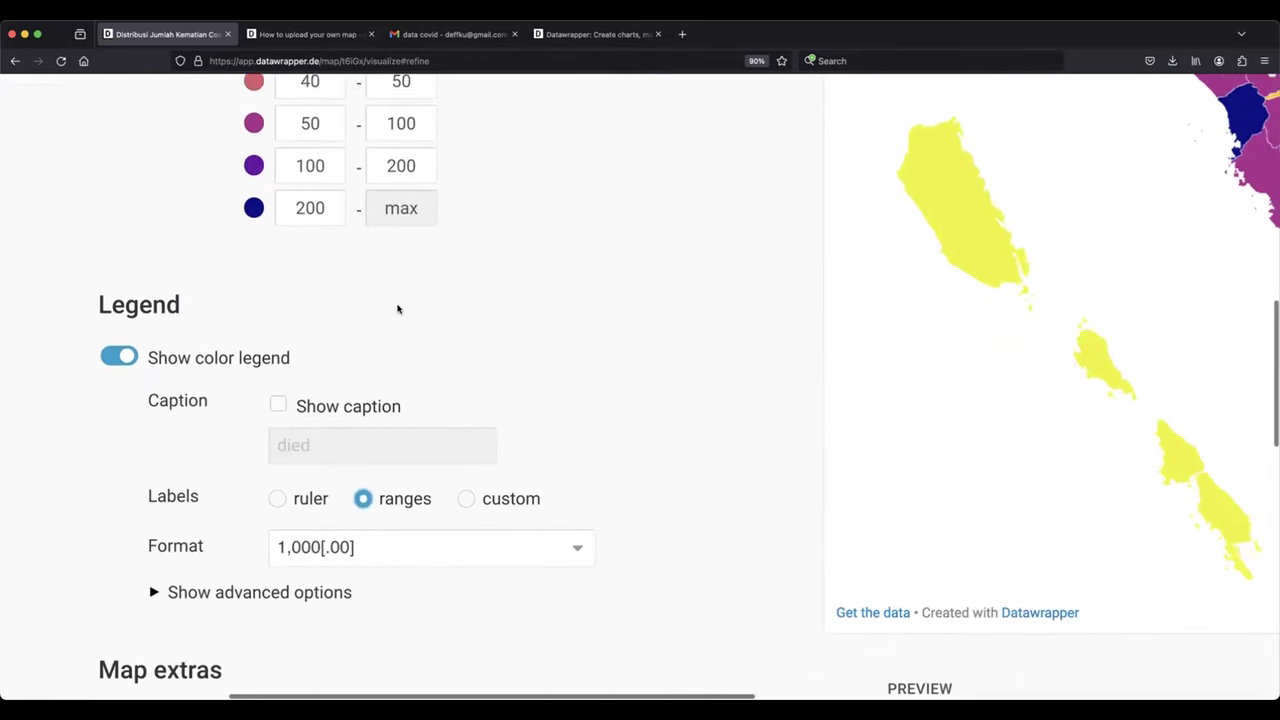
pyautogui.click(570, 513)
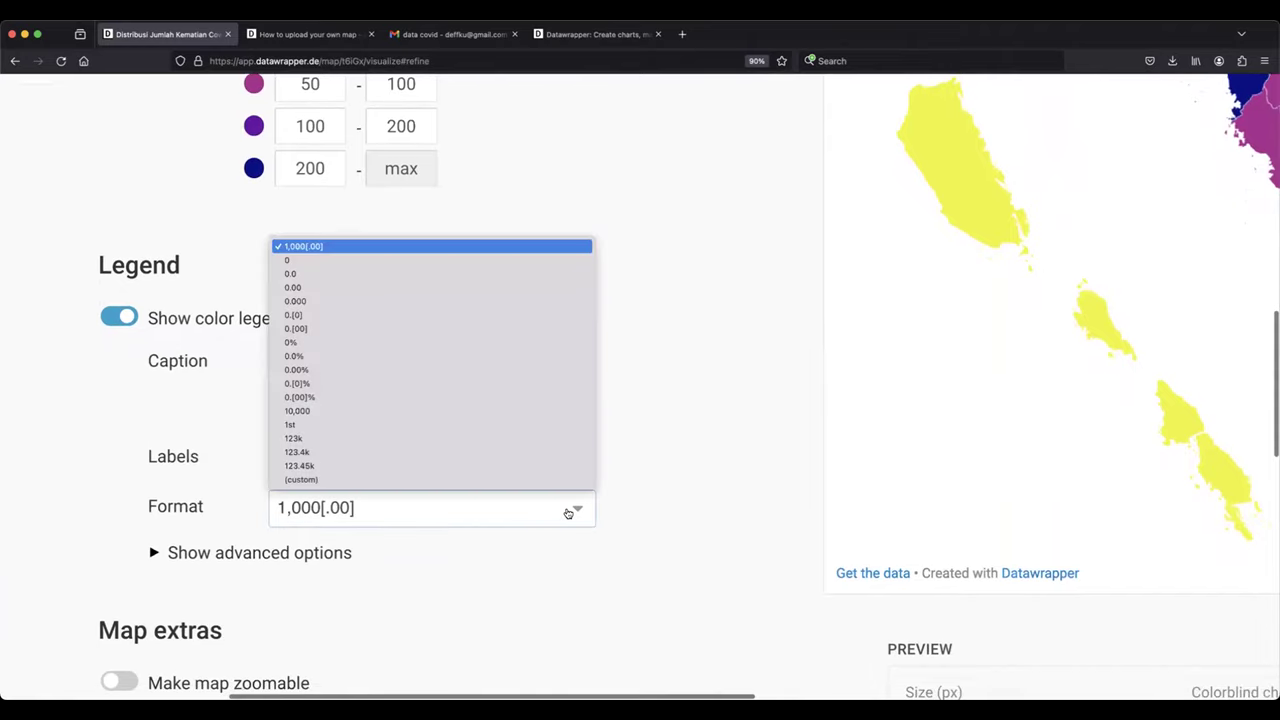
pyautogui.click(671, 392)
pyautogui.scroll(-1, 671, 392)
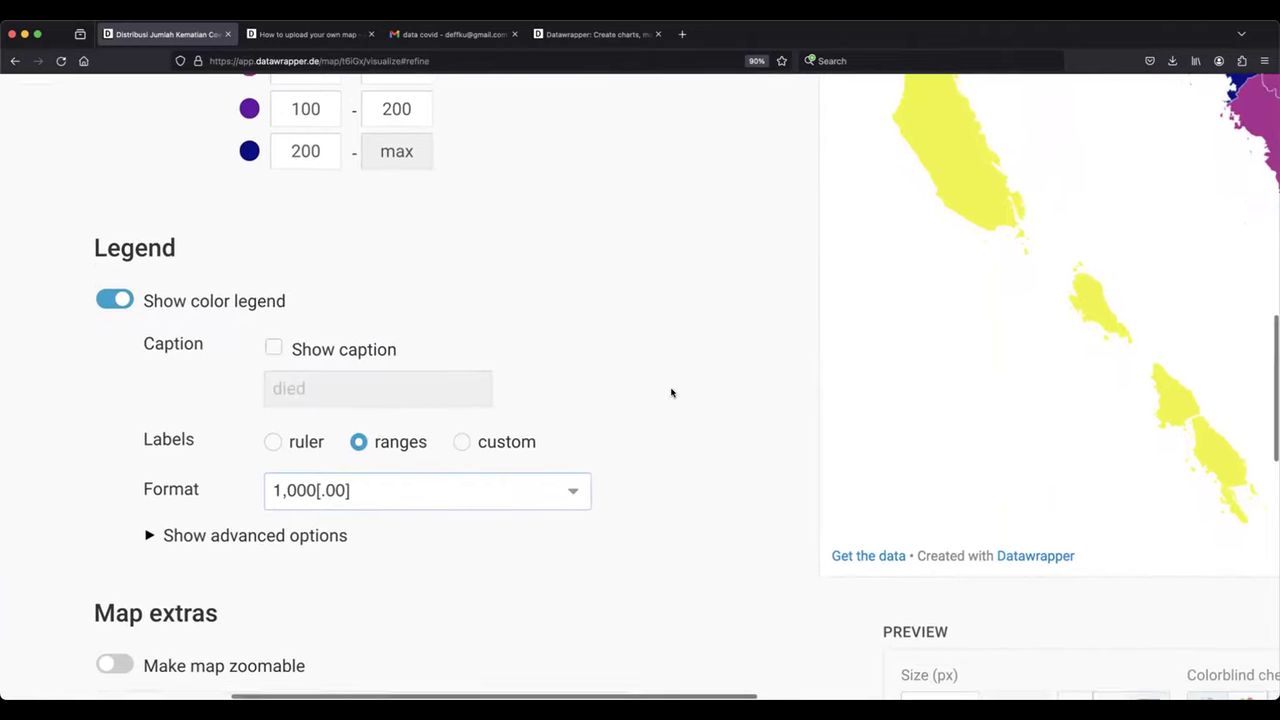
pyautogui.click(251, 540)
pyautogui.scroll(-3, 400, 543)
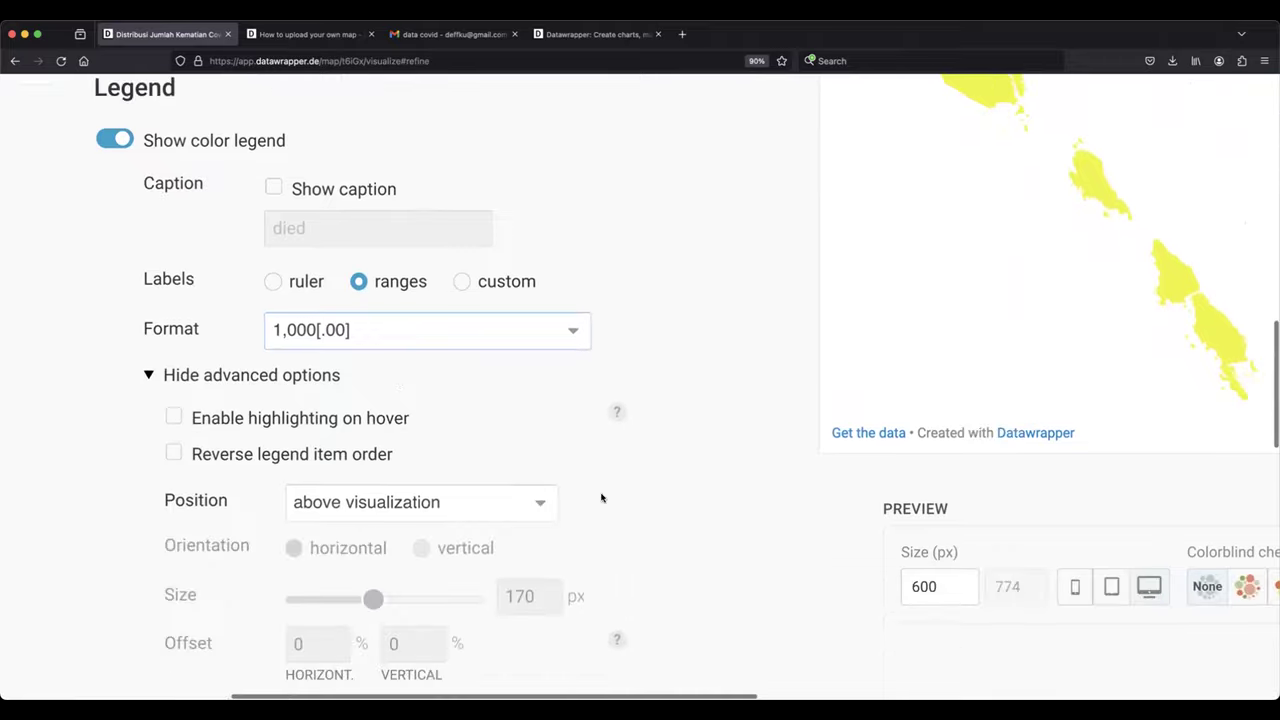
pyautogui.scroll(-2, 610, 497)
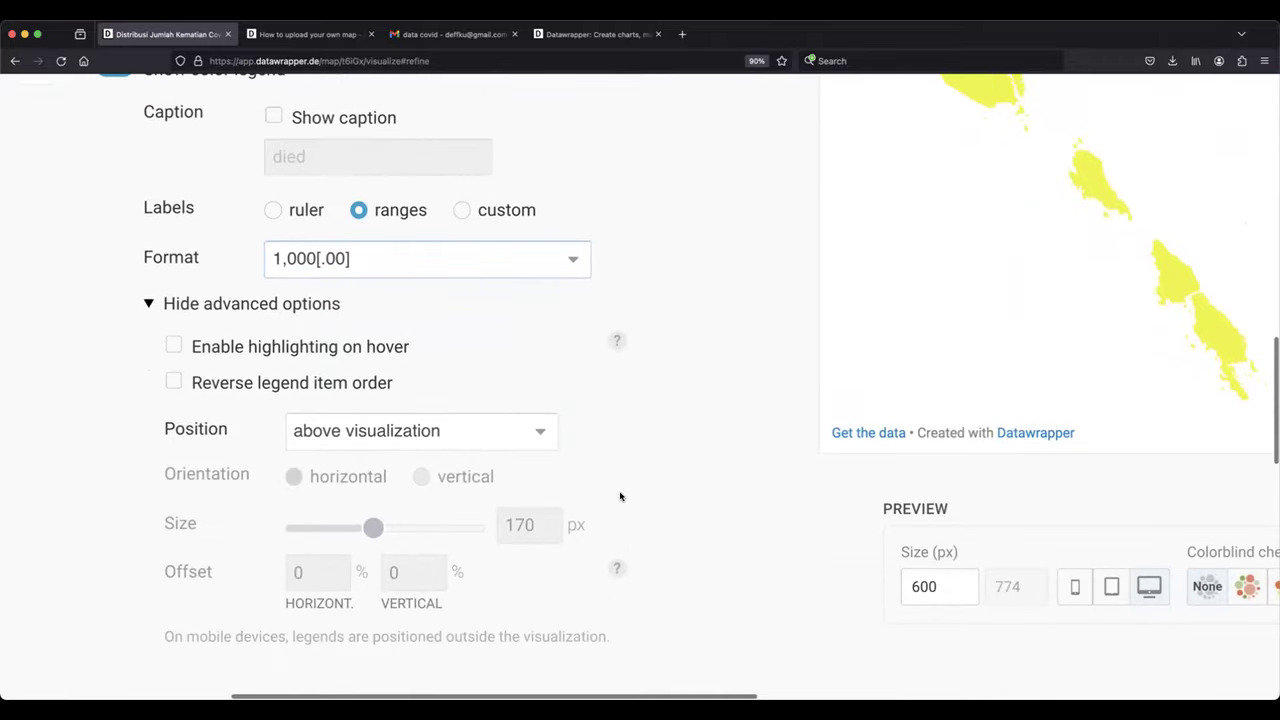
pyautogui.click(174, 350)
# - Try reversing the legend item order and compare it with the normal order on the map
pyautogui.click(174, 382)
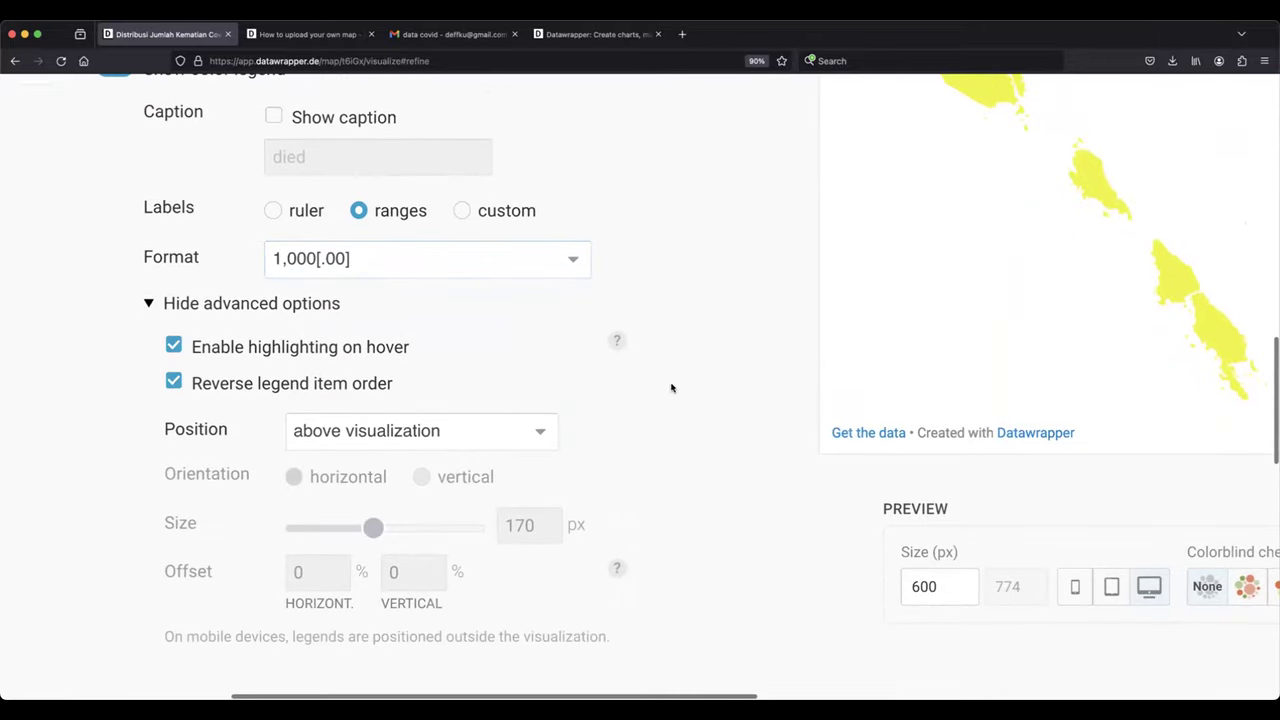
pyautogui.scroll(2, 650, 390)
pyautogui.scroll(5, 646, 390)
pyautogui.hscroll(5, 646, 390)
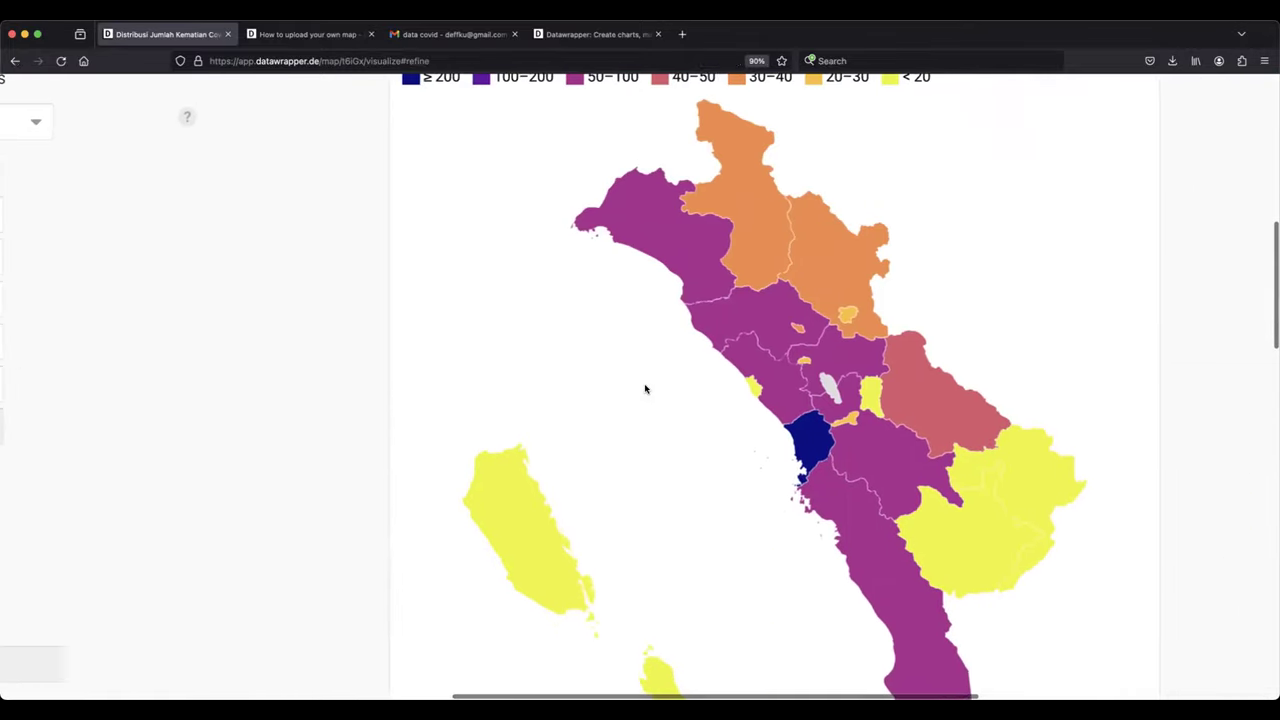
pyautogui.hscroll(-5, 645, 389)
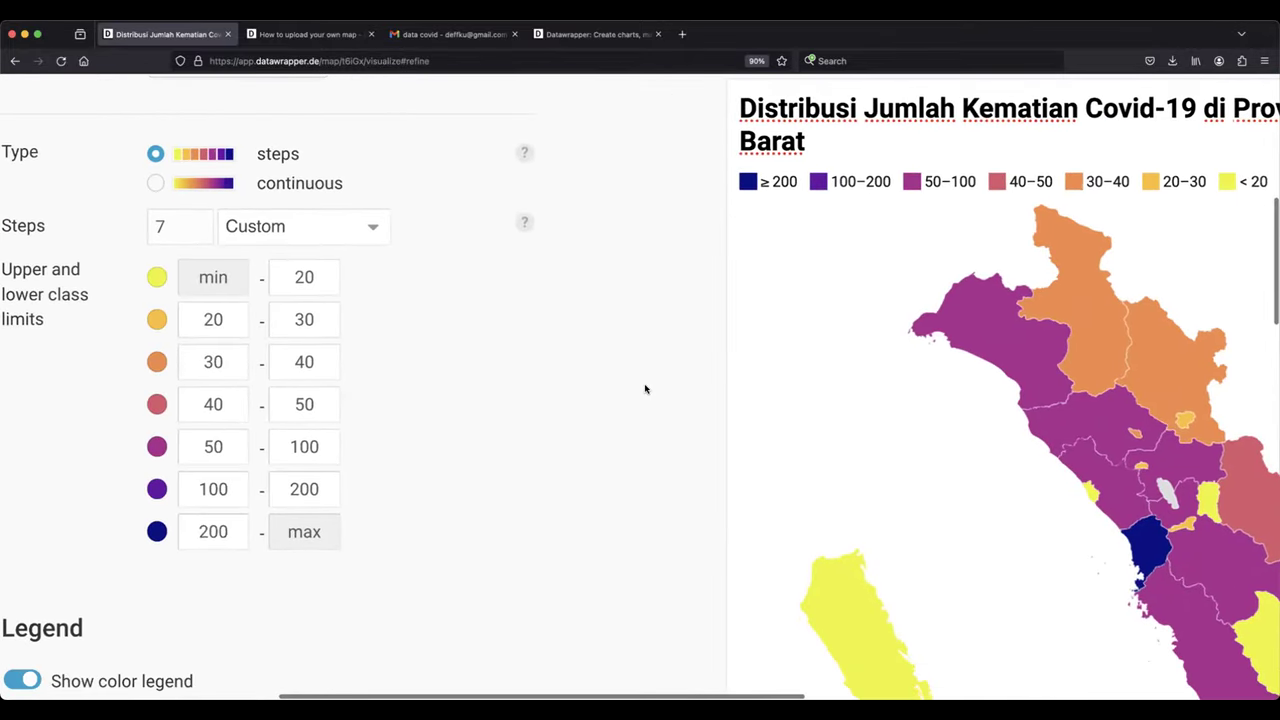
pyautogui.scroll(-7, 537, 380)
pyautogui.hscroll(-3, 537, 380)
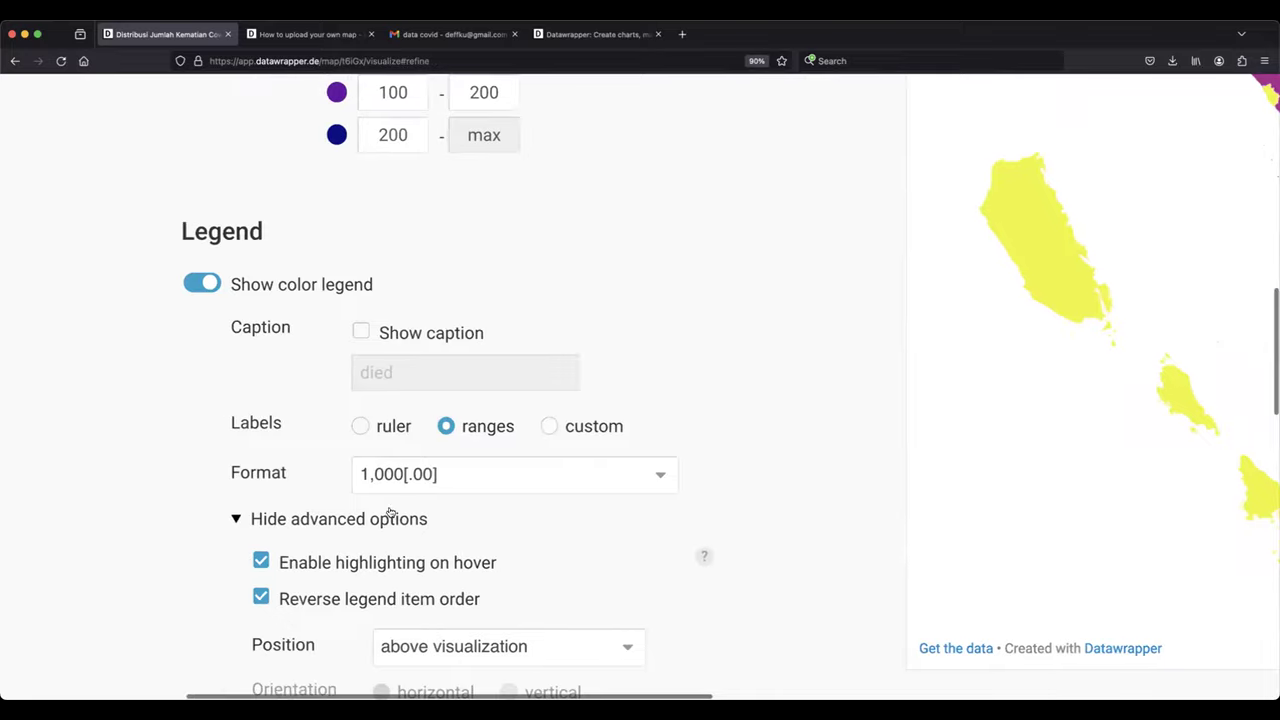
pyautogui.click(261, 597)
pyautogui.hscroll(9, 631, 500)
pyautogui.scroll(7, 631, 500)
pyautogui.hscroll(1, 631, 500)
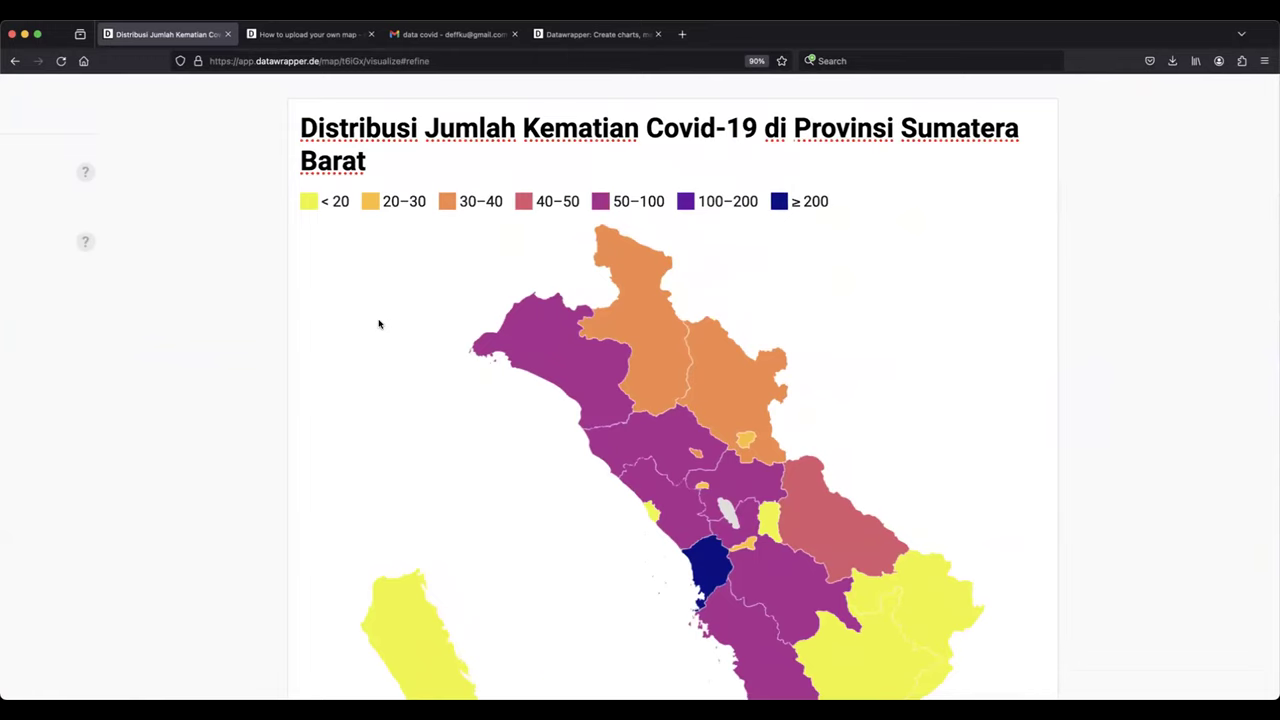
pyautogui.scroll(1, 378, 323)
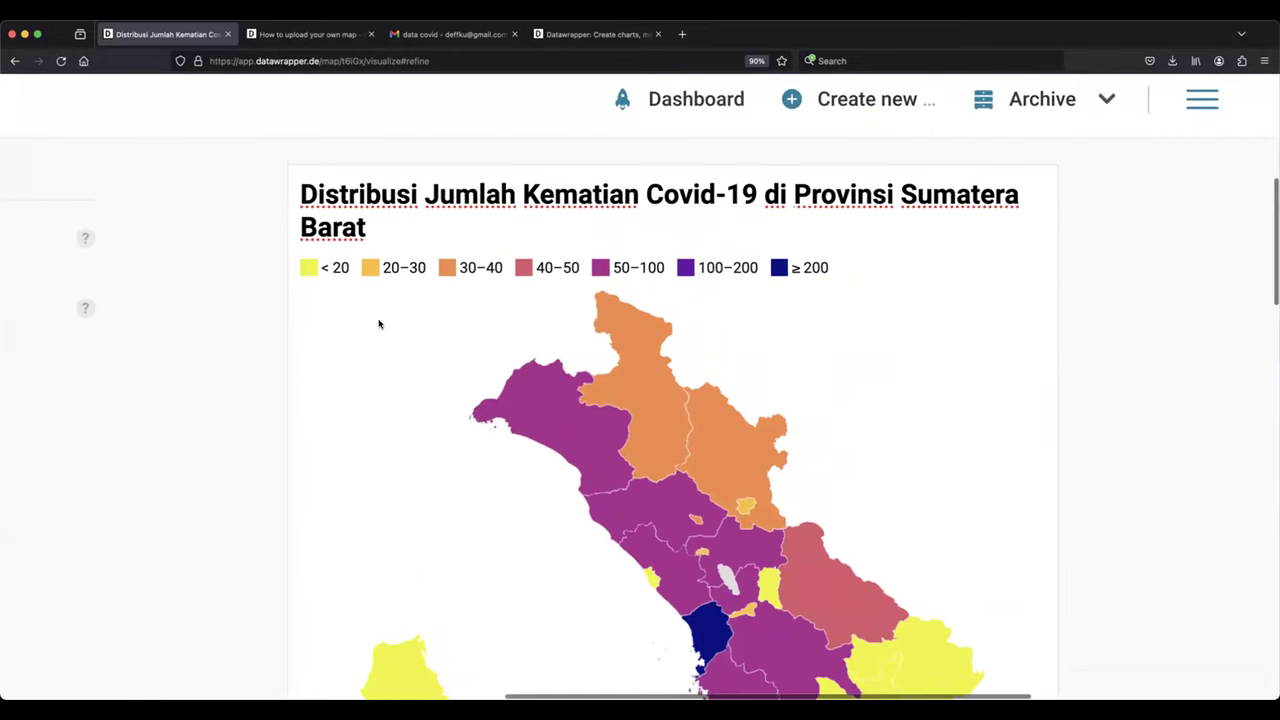
# - Set the legend position to below visualization and check its placement under the map
pyautogui.scroll(-5, 400, 318)
pyautogui.hscroll(-8, 440, 320)
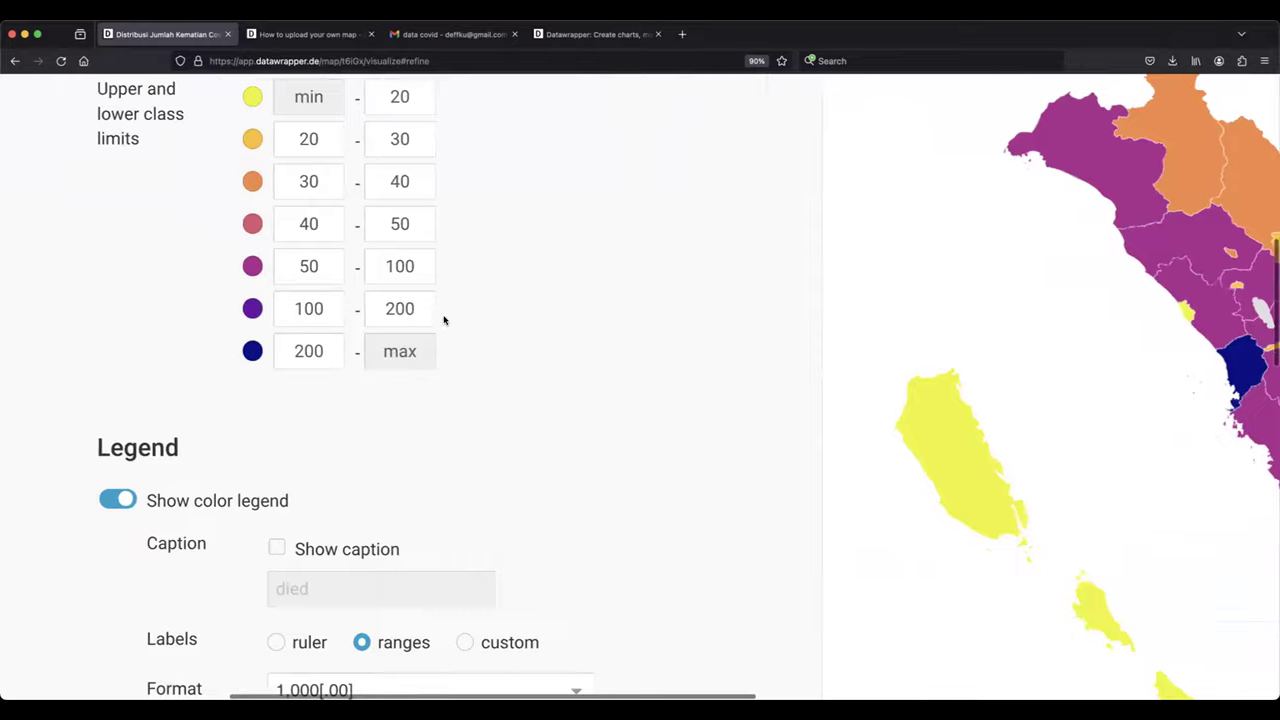
pyautogui.scroll(-5, 444, 320)
pyautogui.scroll(-3, 444, 320)
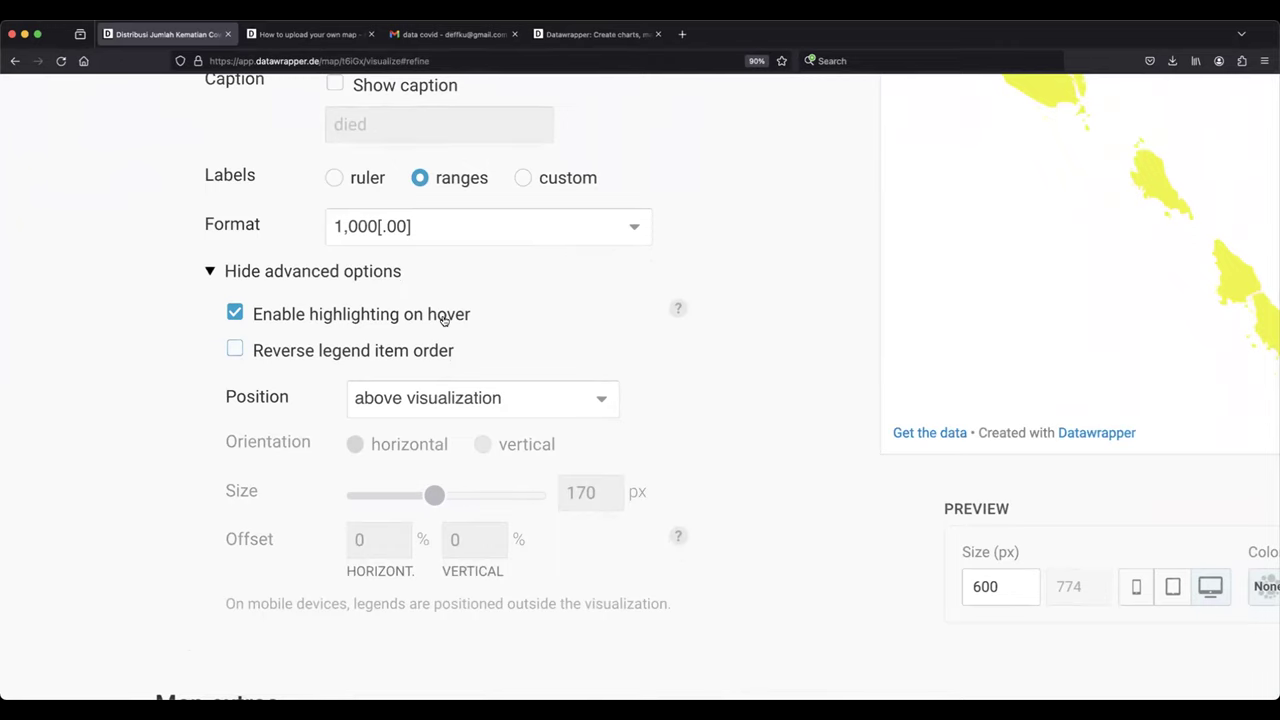
pyautogui.click(605, 406)
pyautogui.click(598, 364)
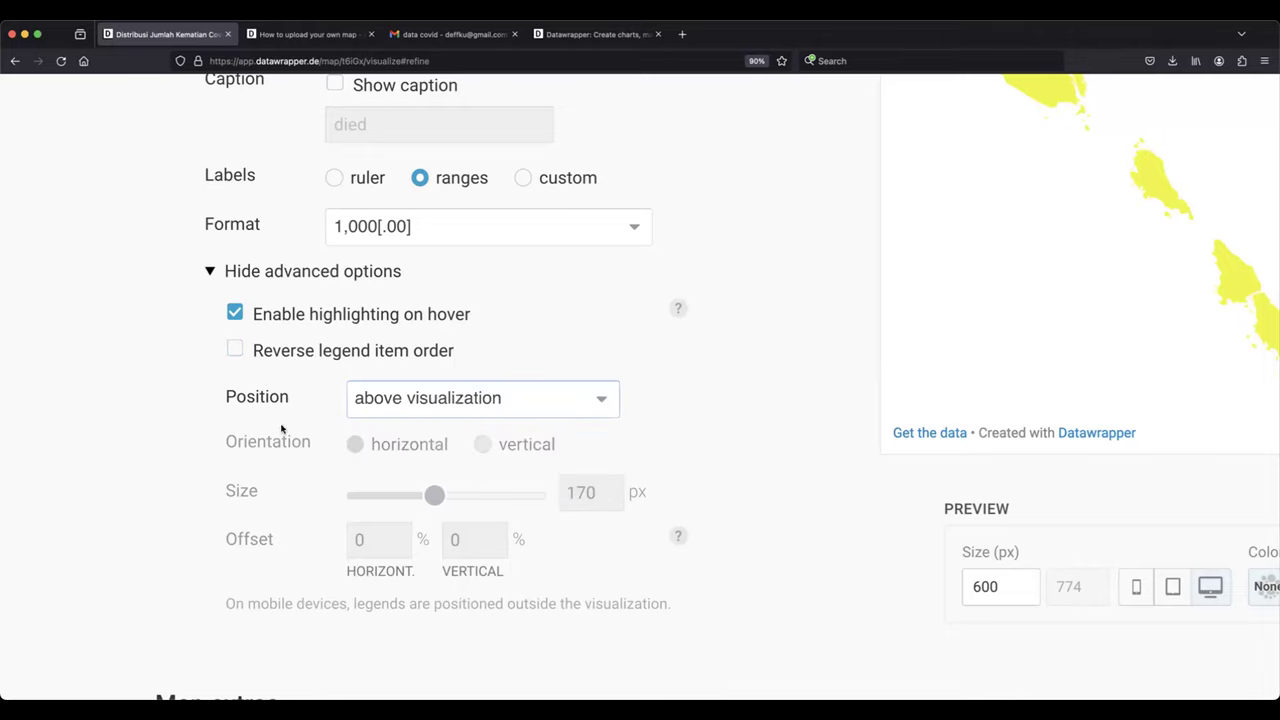
pyautogui.click(536, 418)
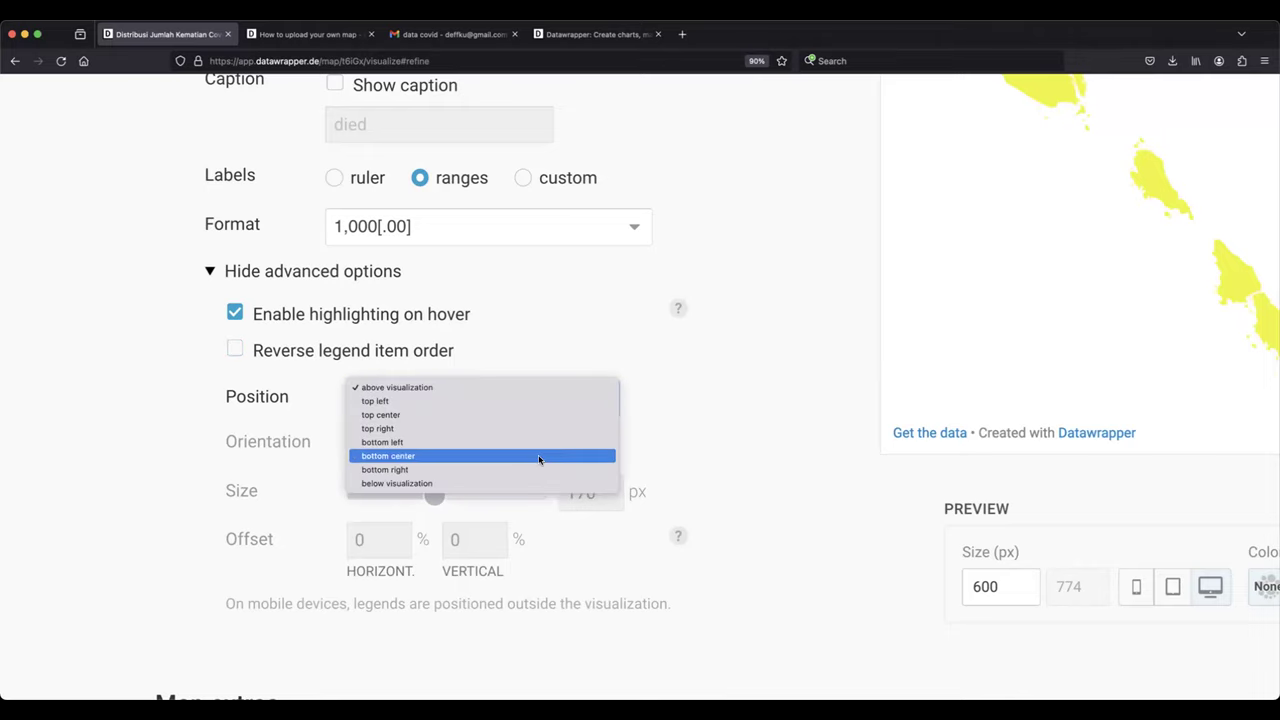
pyautogui.click(483, 485)
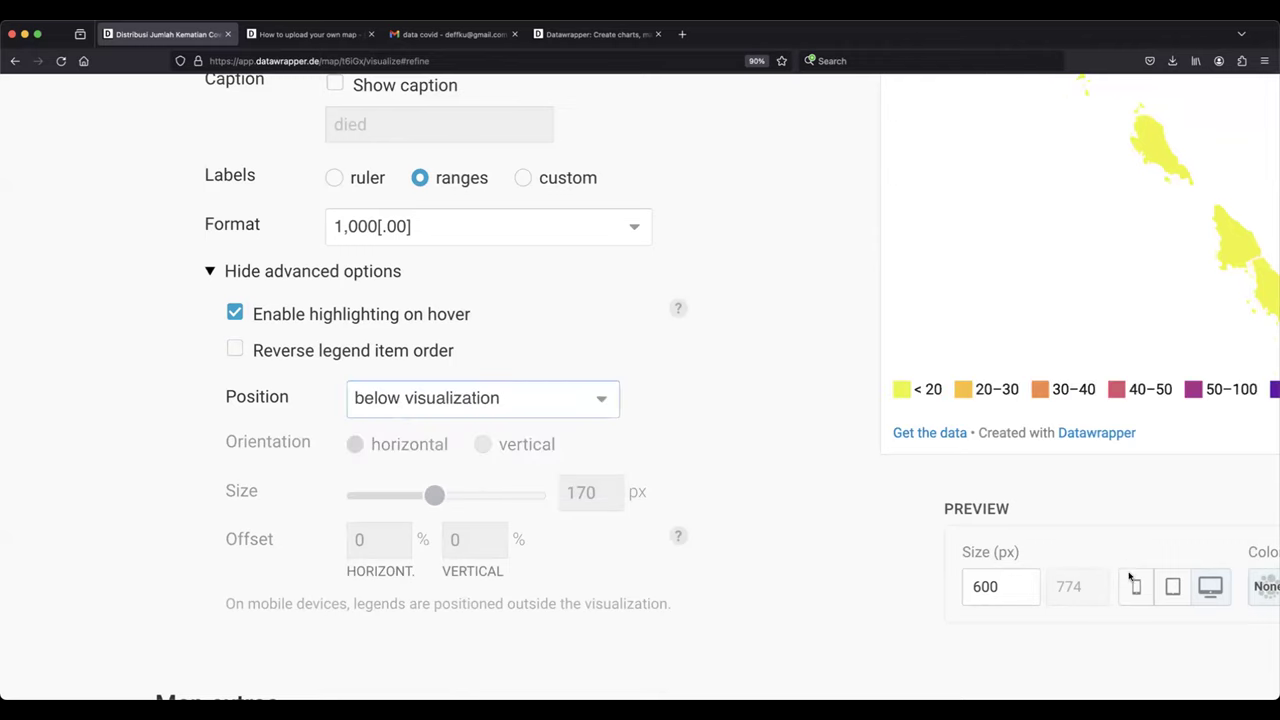
pyautogui.scroll(5, 854, 443)
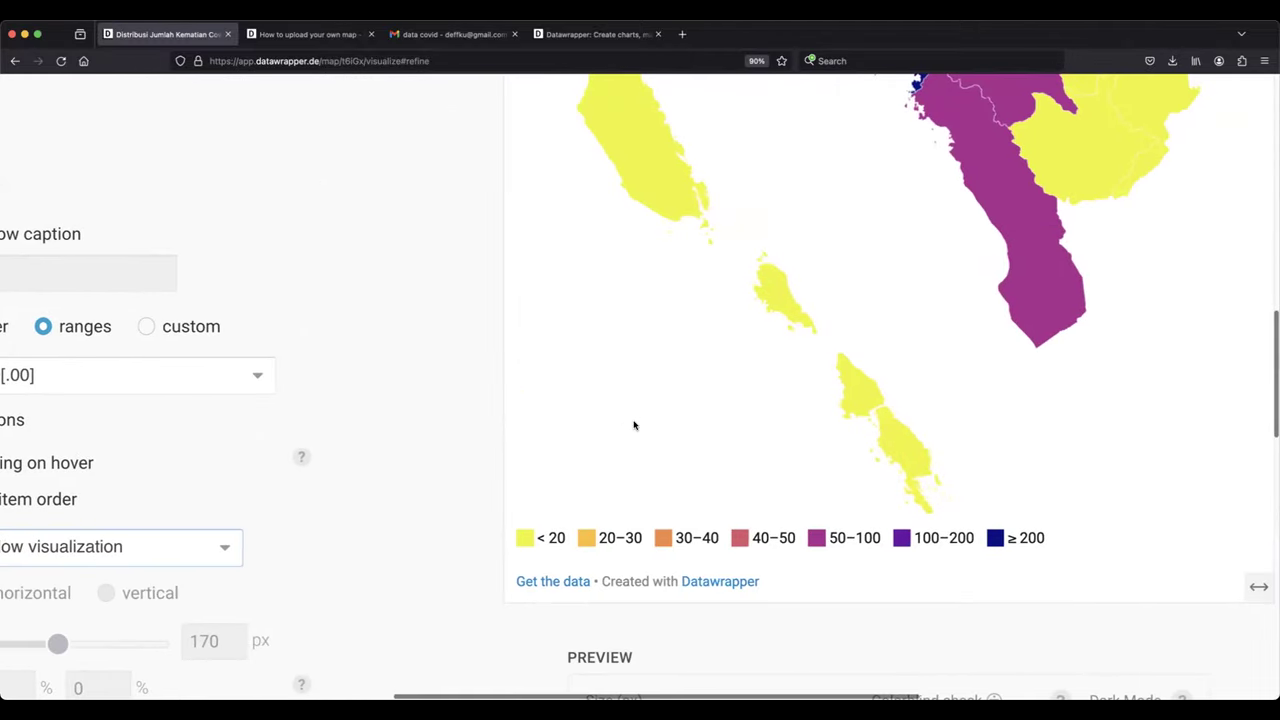
pyautogui.scroll(-5, 477, 510)
pyautogui.hscroll(-5, 477, 510)
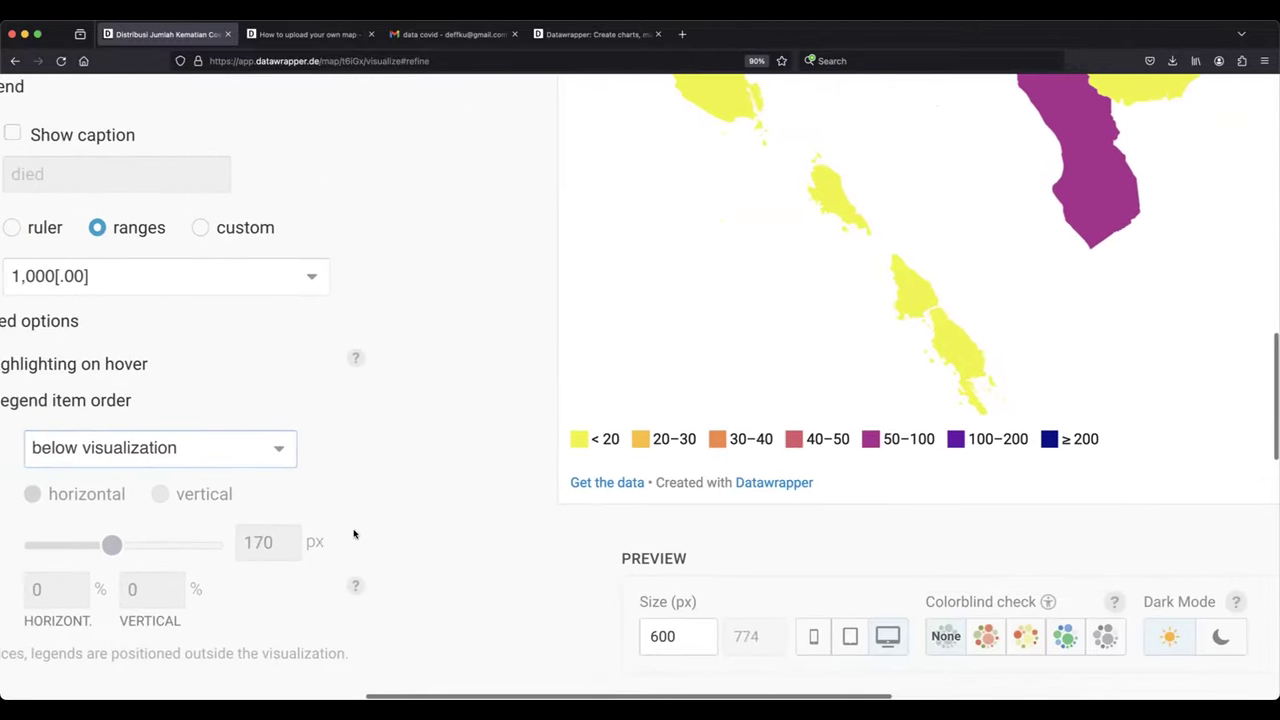
# - Set the legend position to bottom right and check how it sits on the map
pyautogui.click(335, 458)
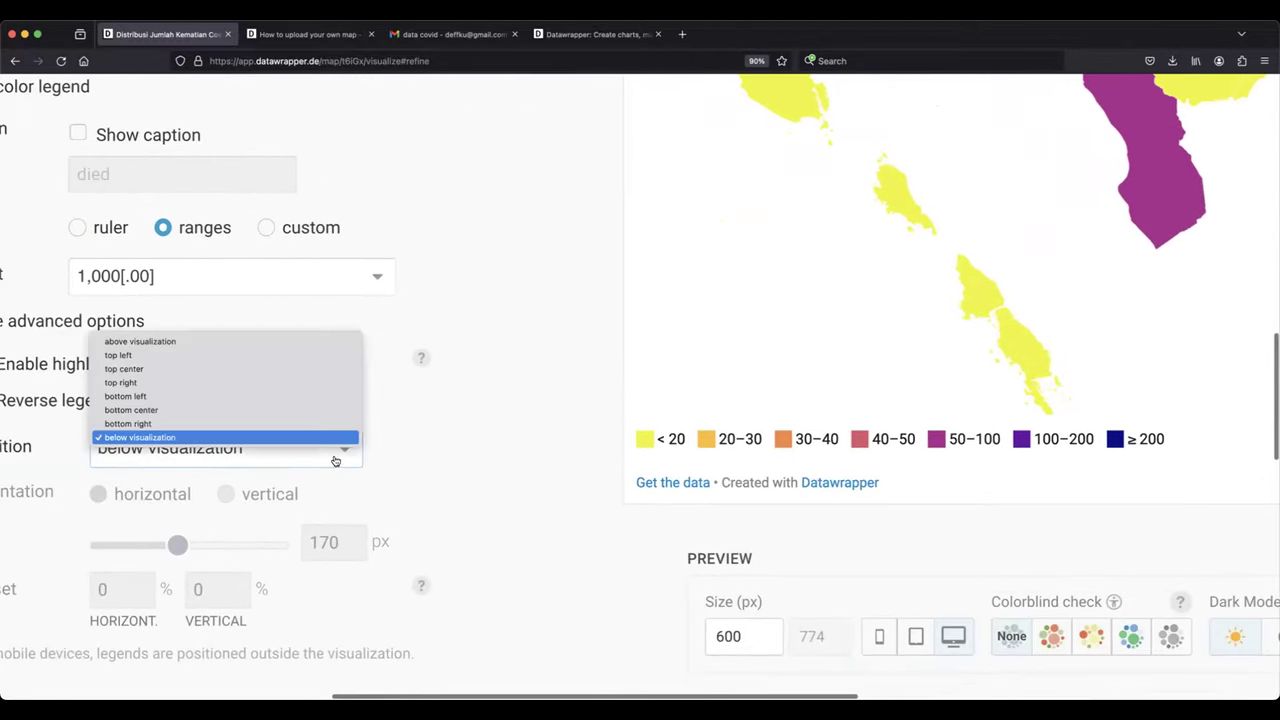
pyautogui.click(281, 423)
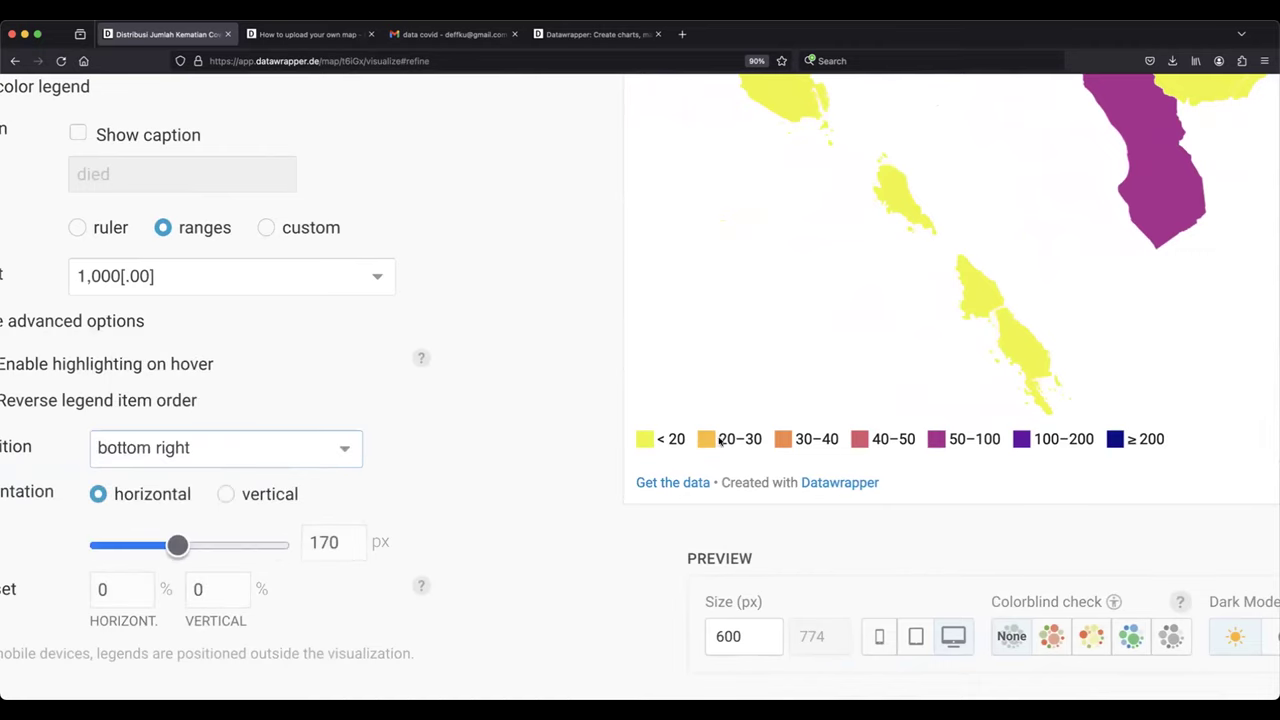
pyautogui.hscroll(5, 900, 371)
pyautogui.scroll(5, 903, 372)
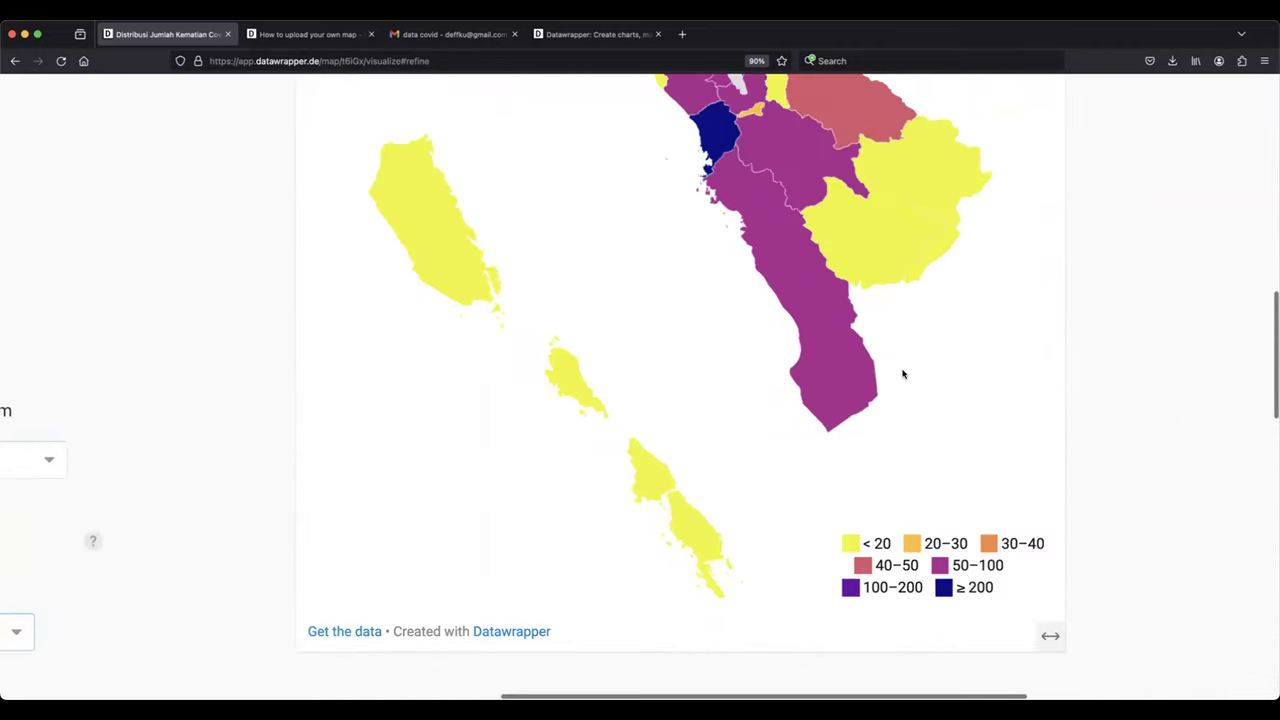
pyautogui.scroll(-5, 989, 380)
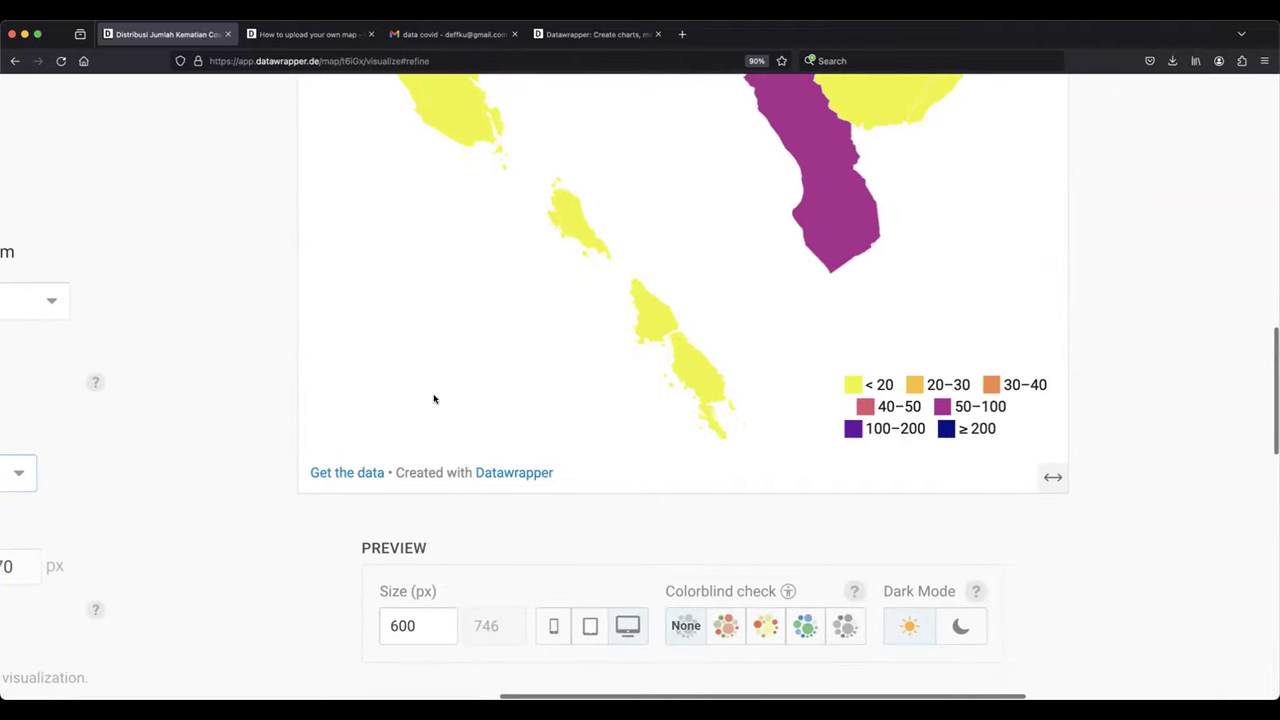
pyautogui.hscroll(-10, 434, 399)
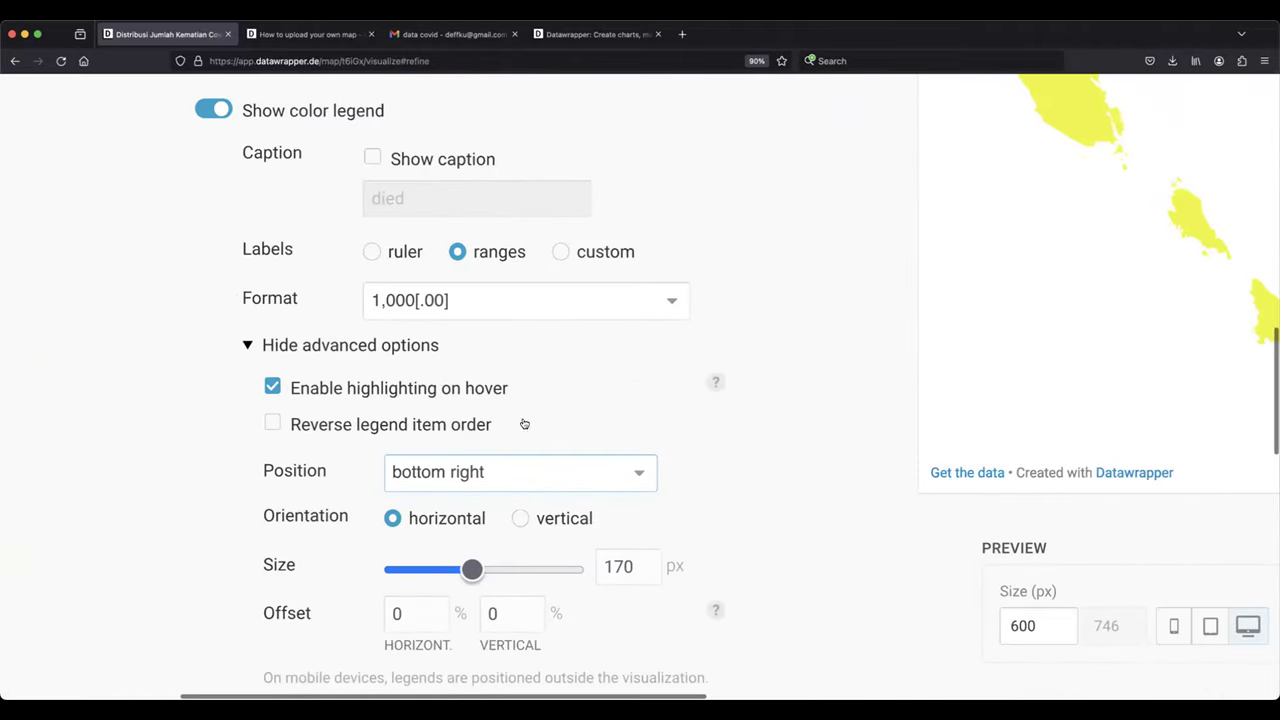
pyautogui.scroll(-5, 525, 423)
pyautogui.hscroll(1, 485, 381)
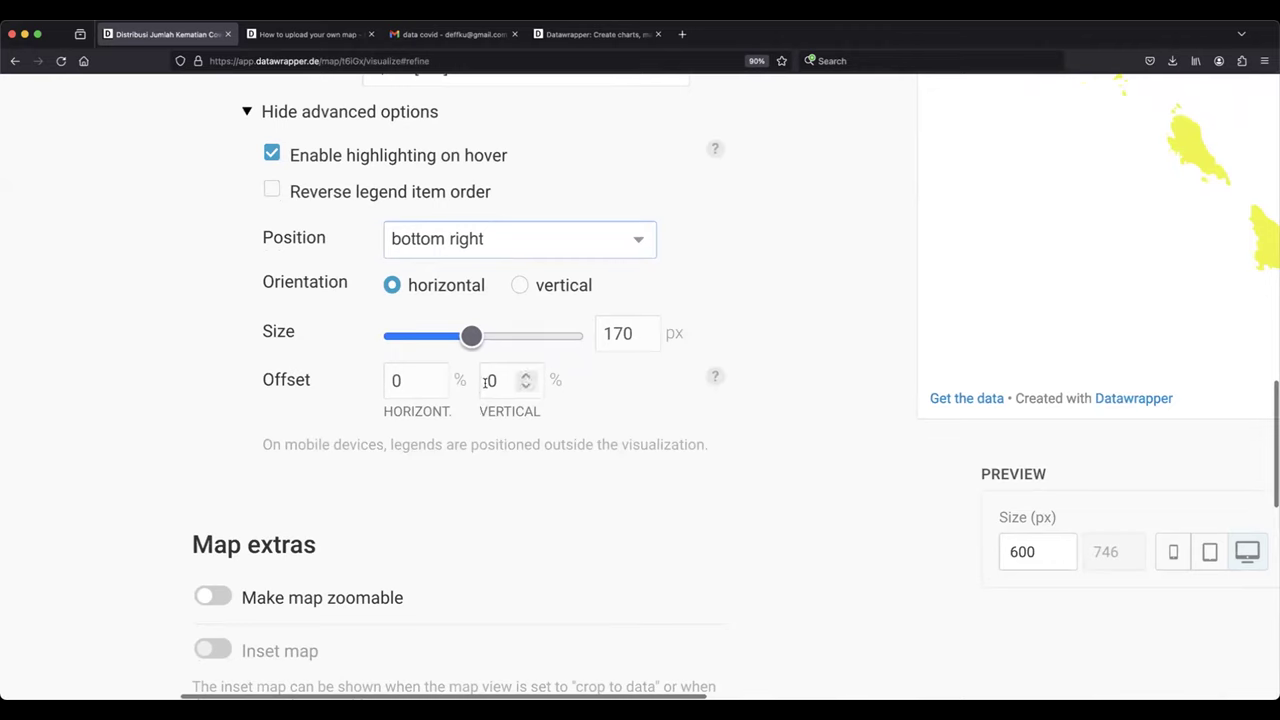
# - Set the legend position to bottom left and check its placement beside the islands
pyautogui.click(632, 245)
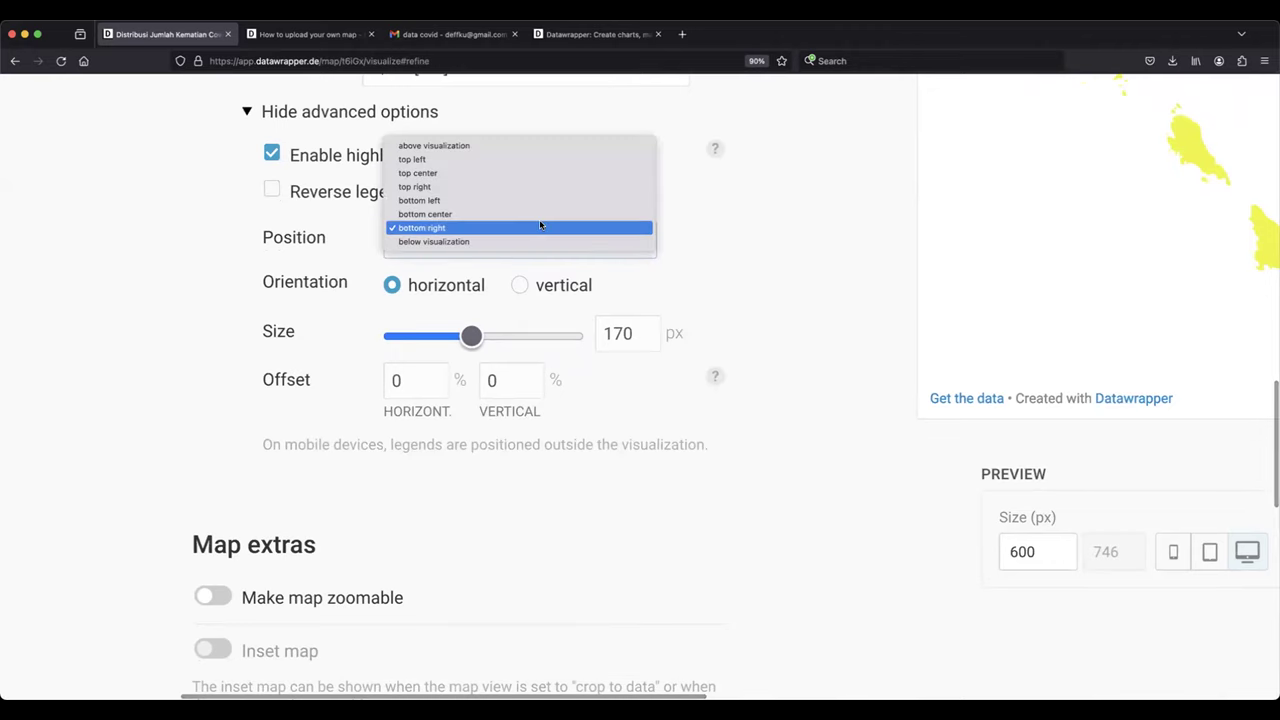
pyautogui.click(526, 200)
pyautogui.hscroll(5, 800, 318)
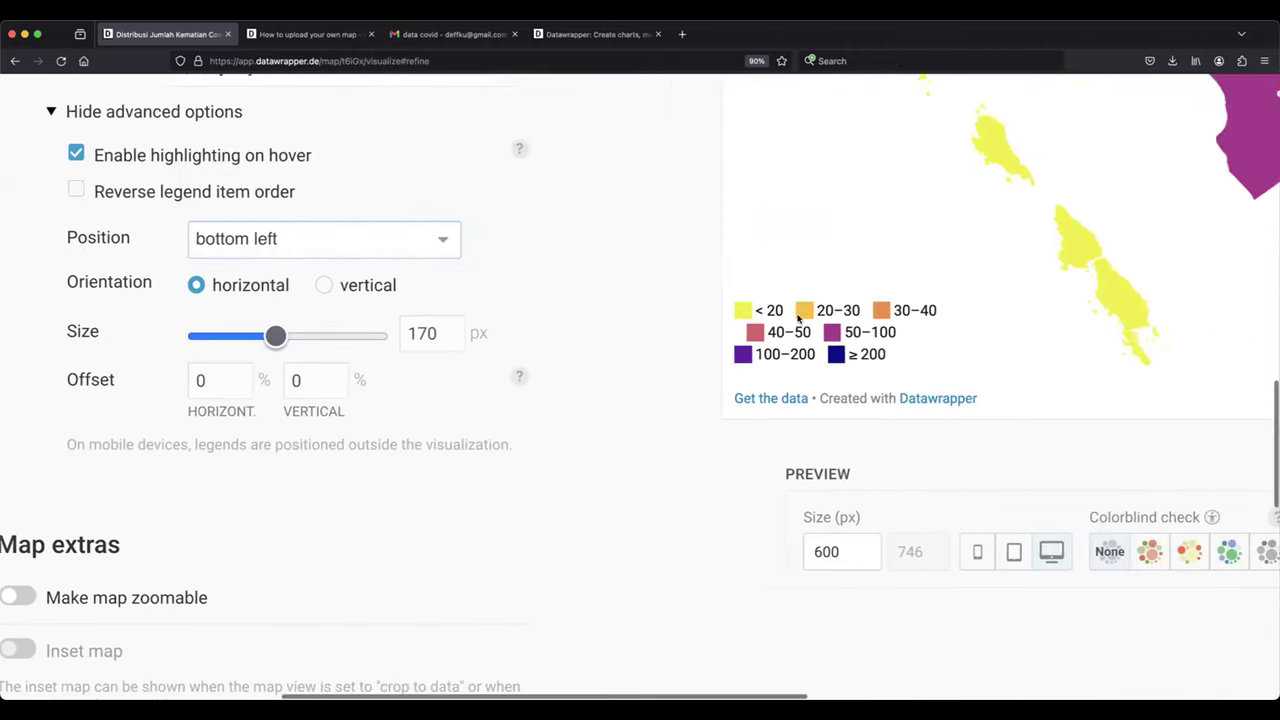
# - Try the legend at bottom center of the map and return it to bottom left
pyautogui.click(320, 254)
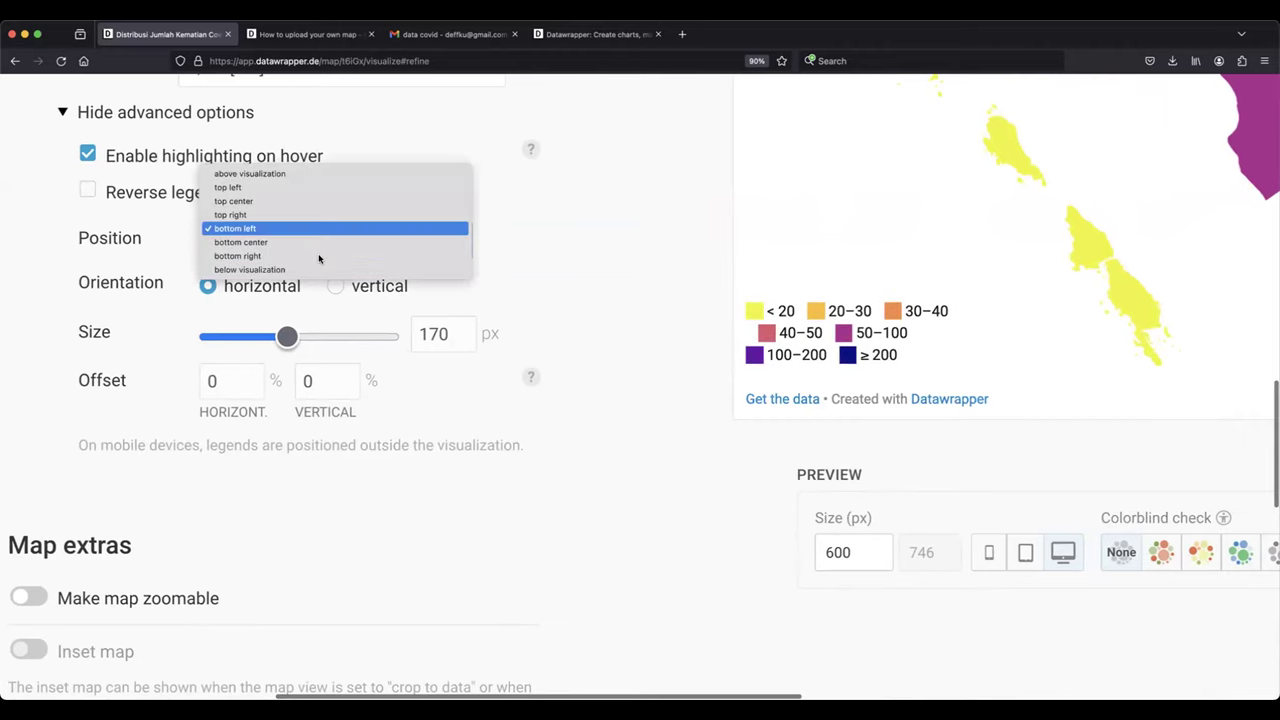
pyautogui.click(286, 242)
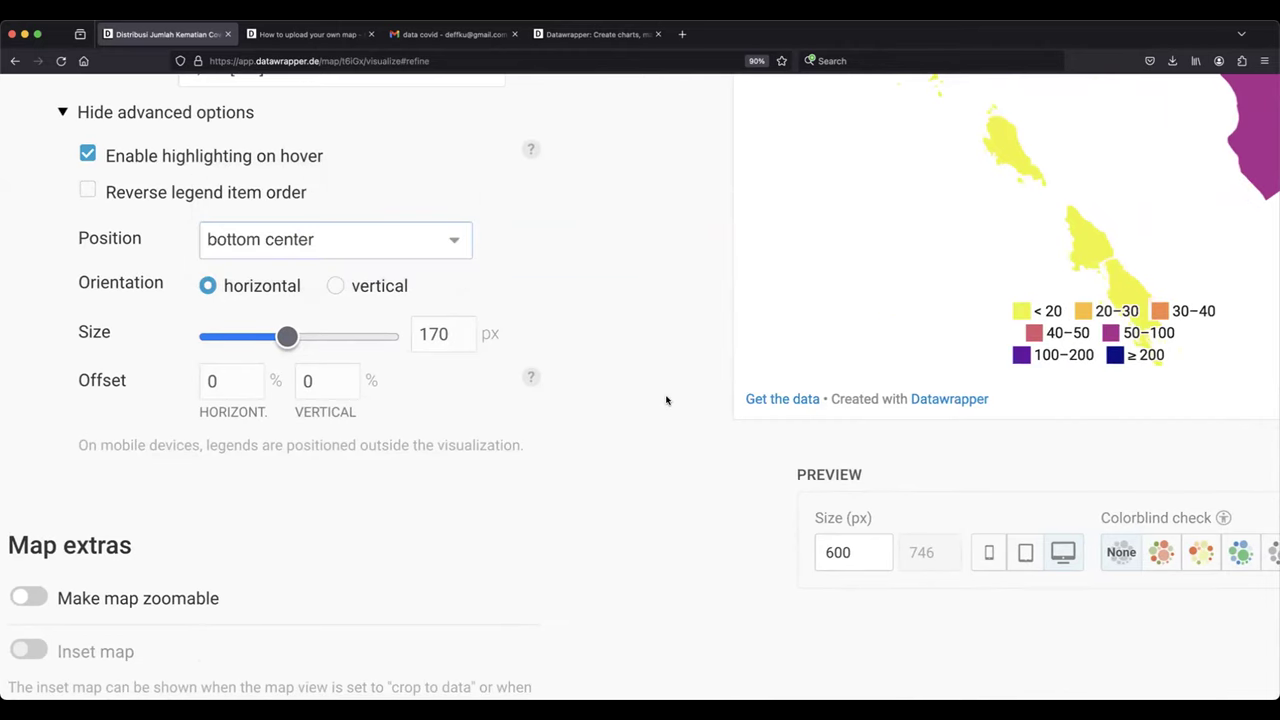
pyautogui.click(445, 242)
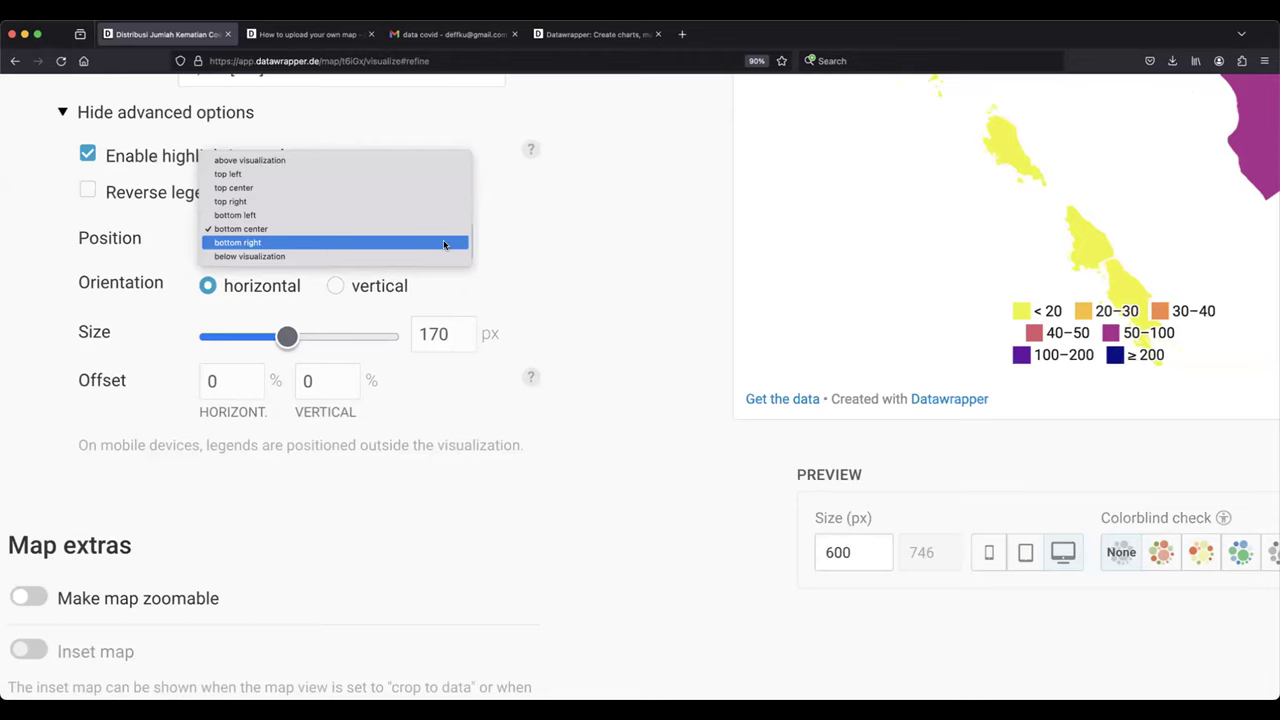
pyautogui.click(389, 215)
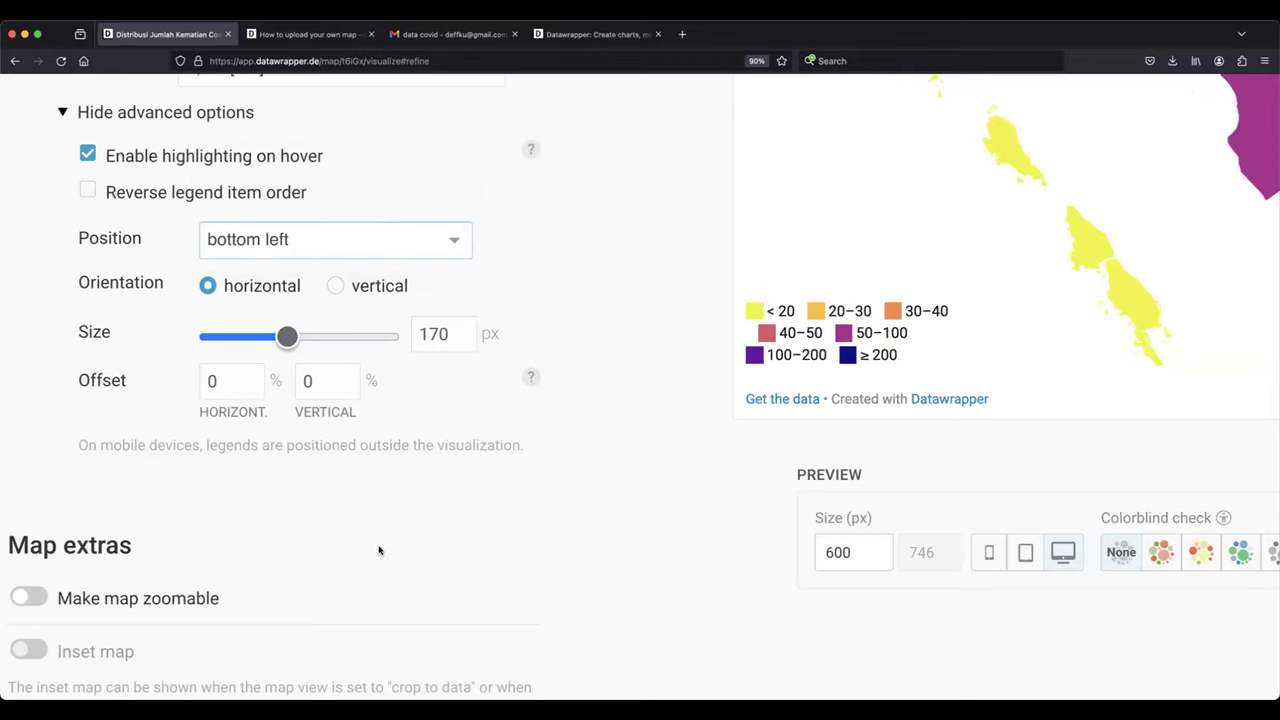
# - Make the map zoomable and enable the inset map in the map extras
pyautogui.scroll(-3, 411, 526)
pyautogui.hscroll(-3, 413, 527)
pyautogui.scroll(-2, 409, 530)
pyautogui.hscroll(-1, 409, 530)
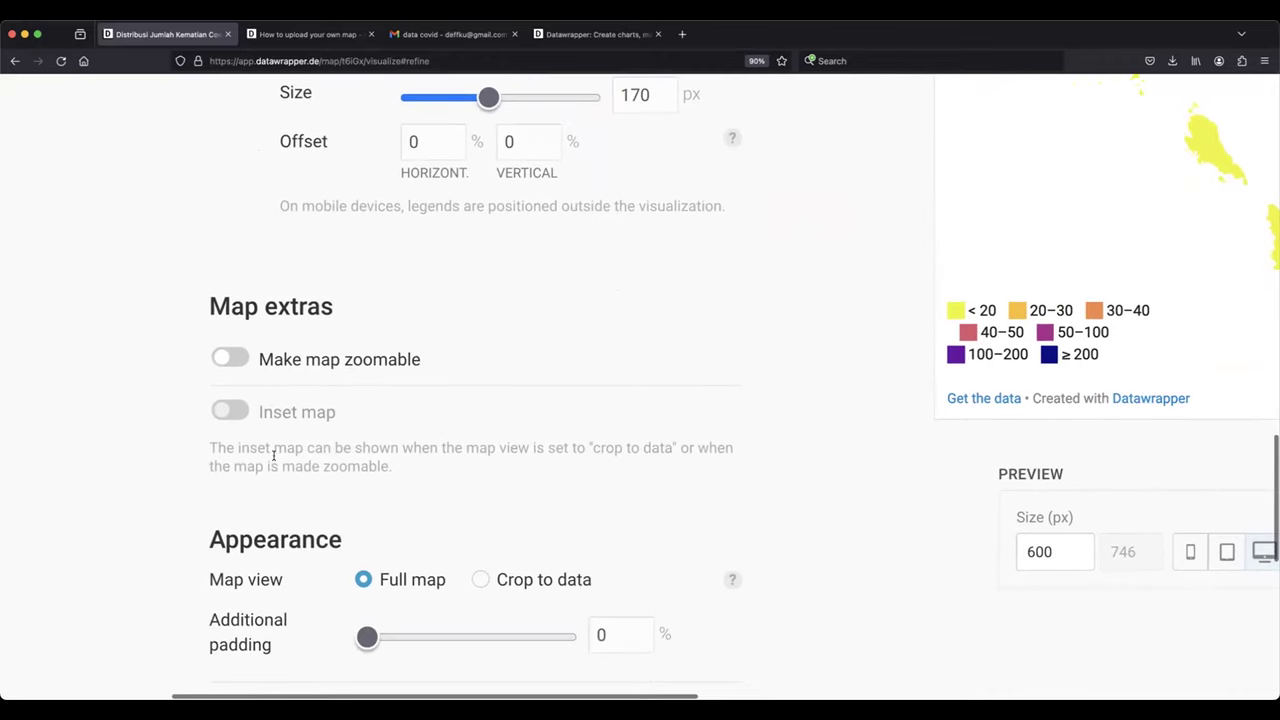
pyautogui.click(222, 359)
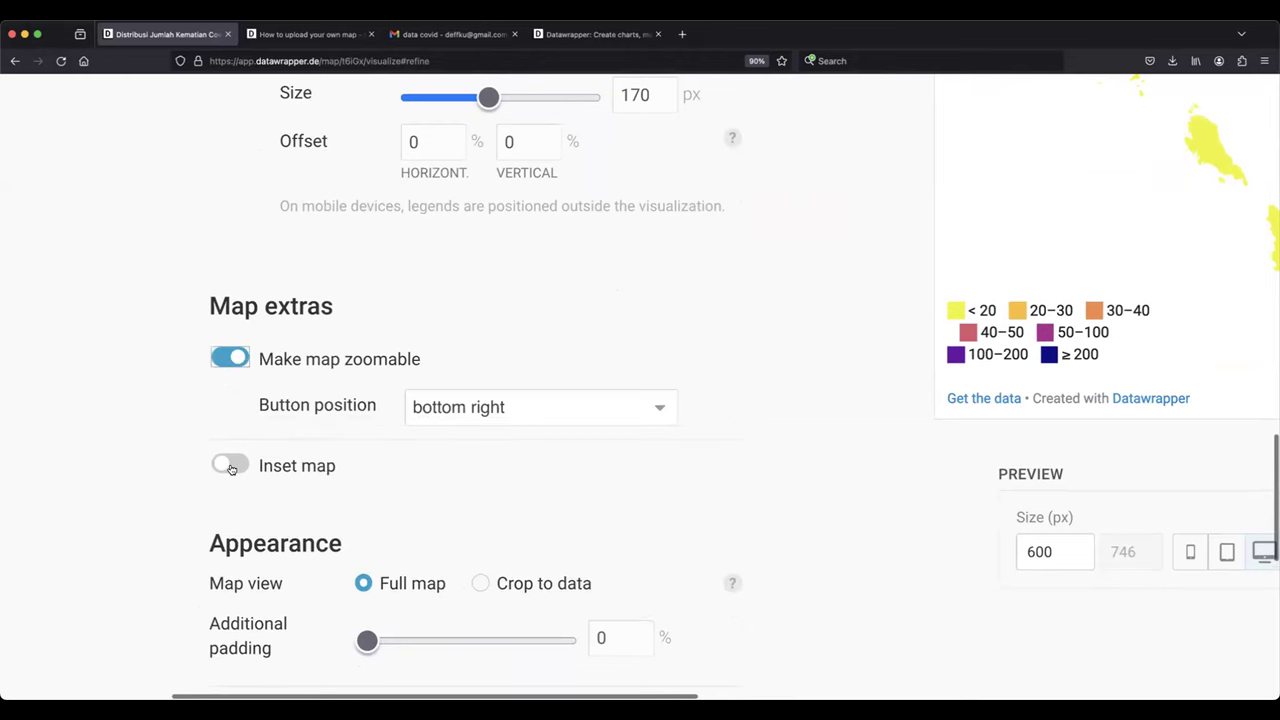
pyautogui.click(230, 466)
# - Zoom in on the map preview to test the zoom controls and examine the enlarged districts
pyautogui.hscroll(5, 766, 368)
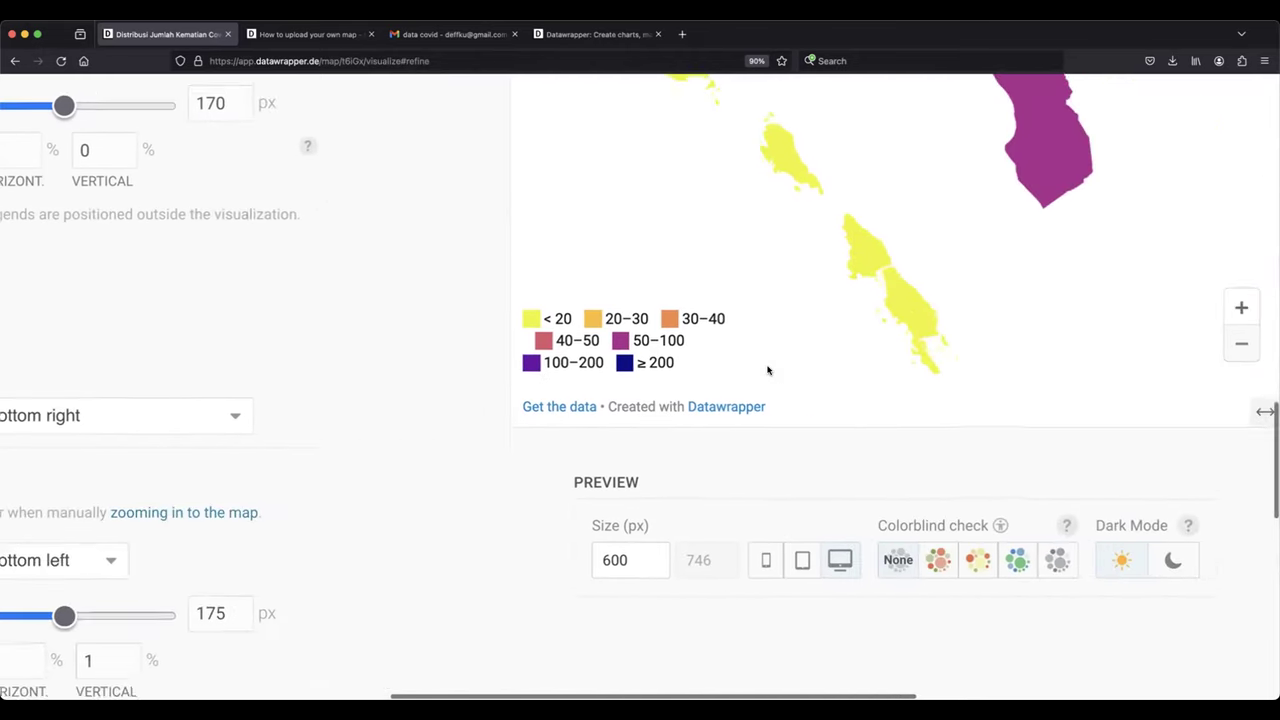
pyautogui.scroll(3, 780, 380)
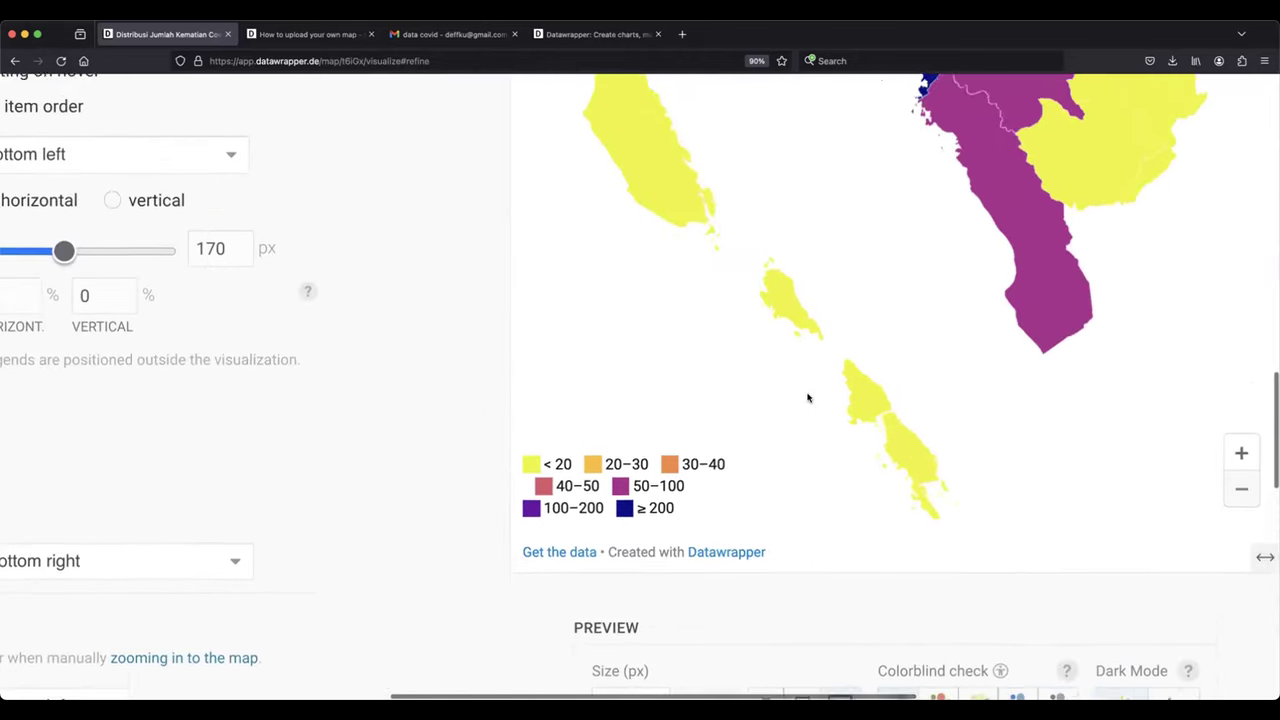
pyautogui.click(1241, 469)
pyautogui.scroll(5, 1023, 434)
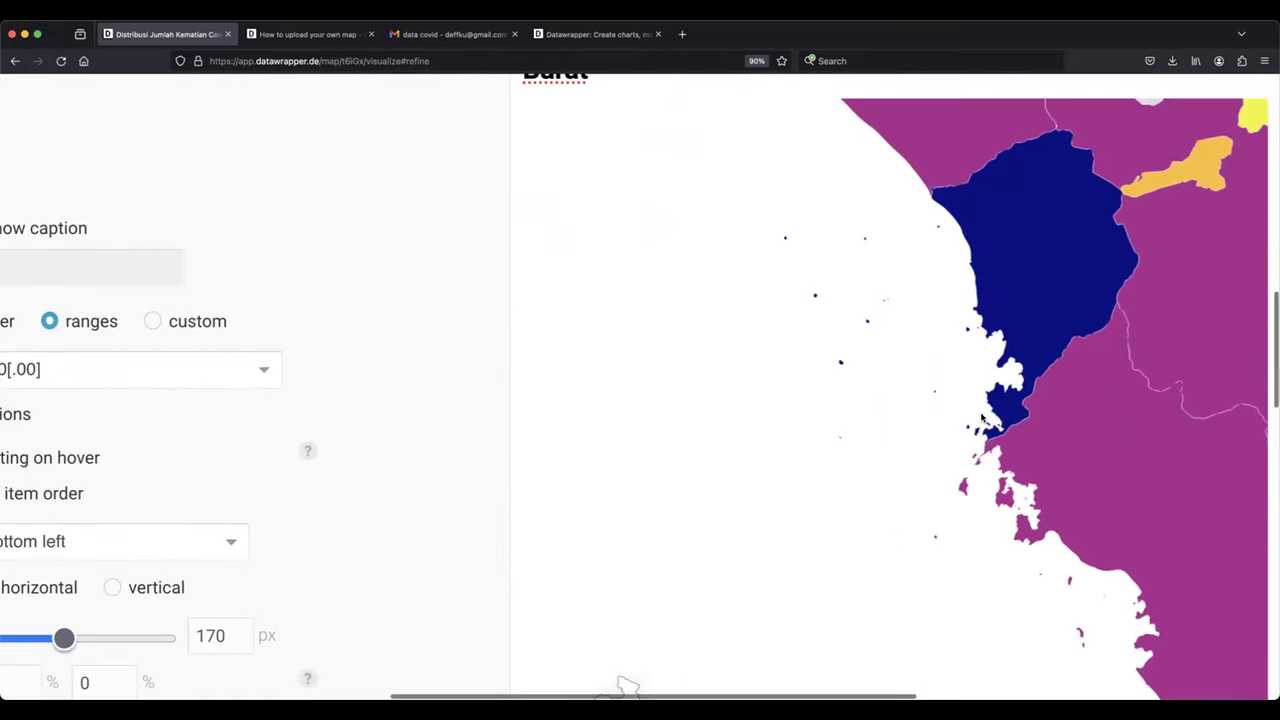
pyautogui.hscroll(1, 982, 418)
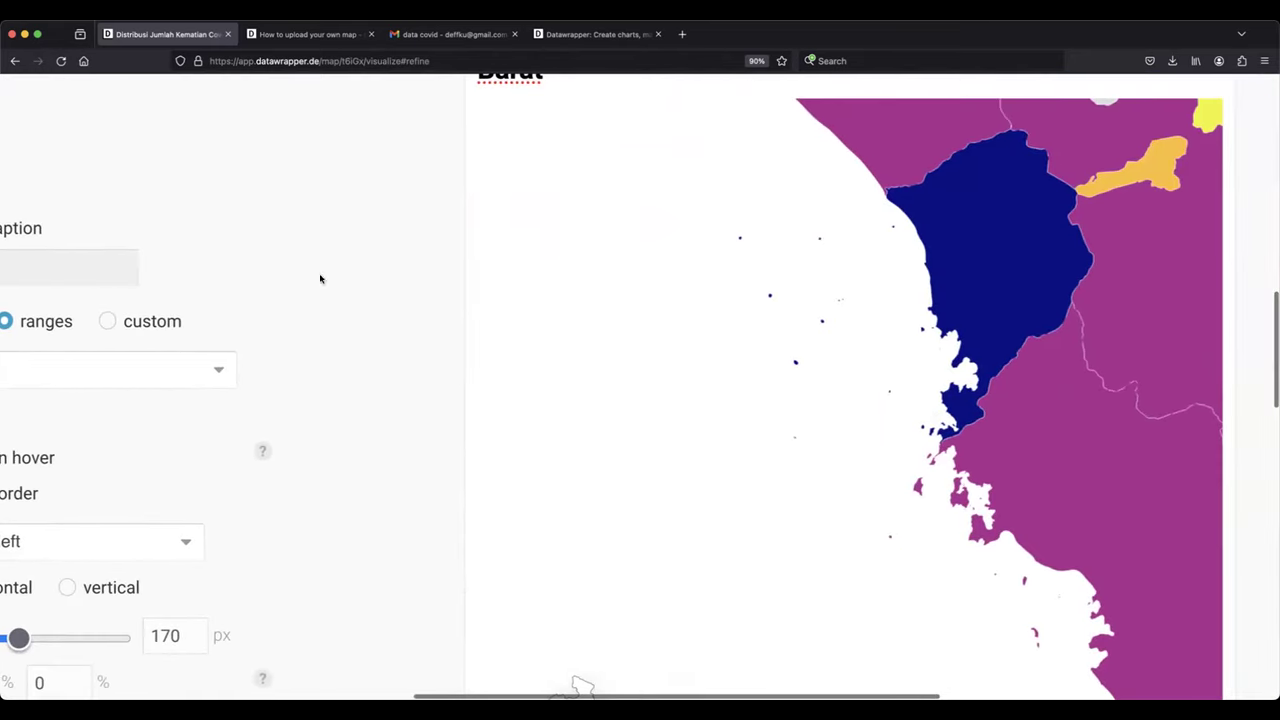
pyautogui.click(427, 60)
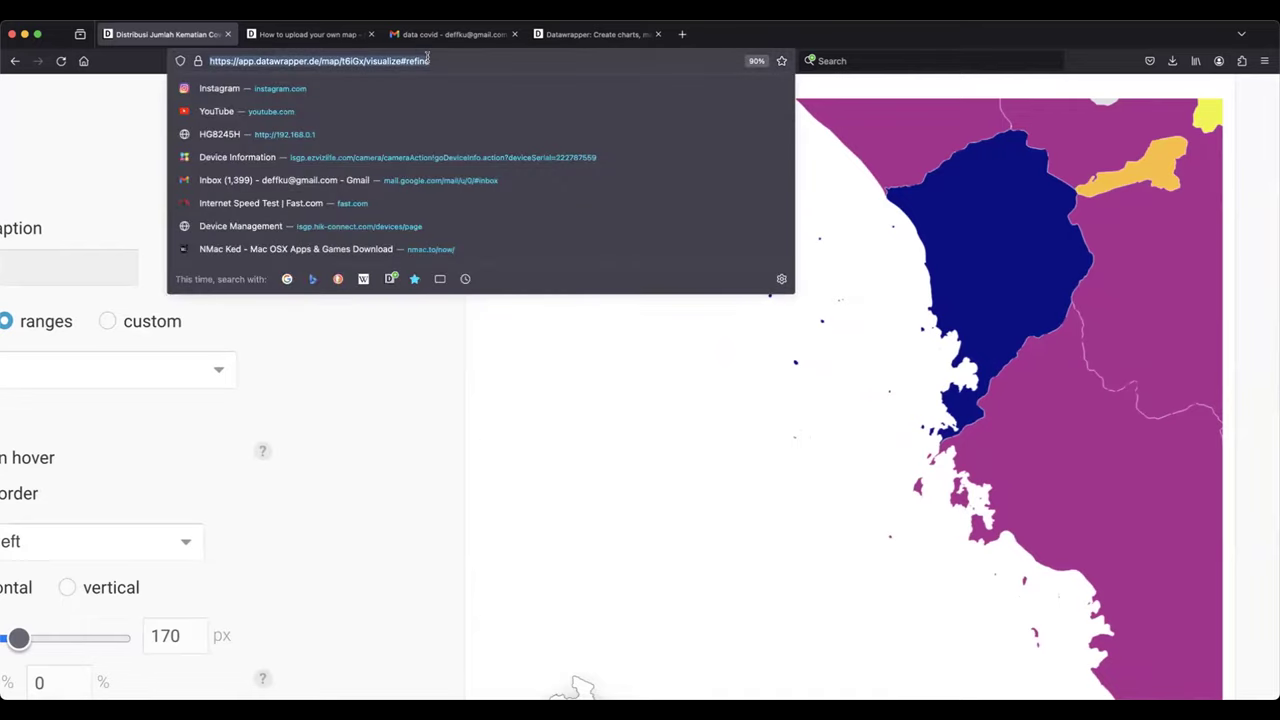
pyautogui.press('Escape')
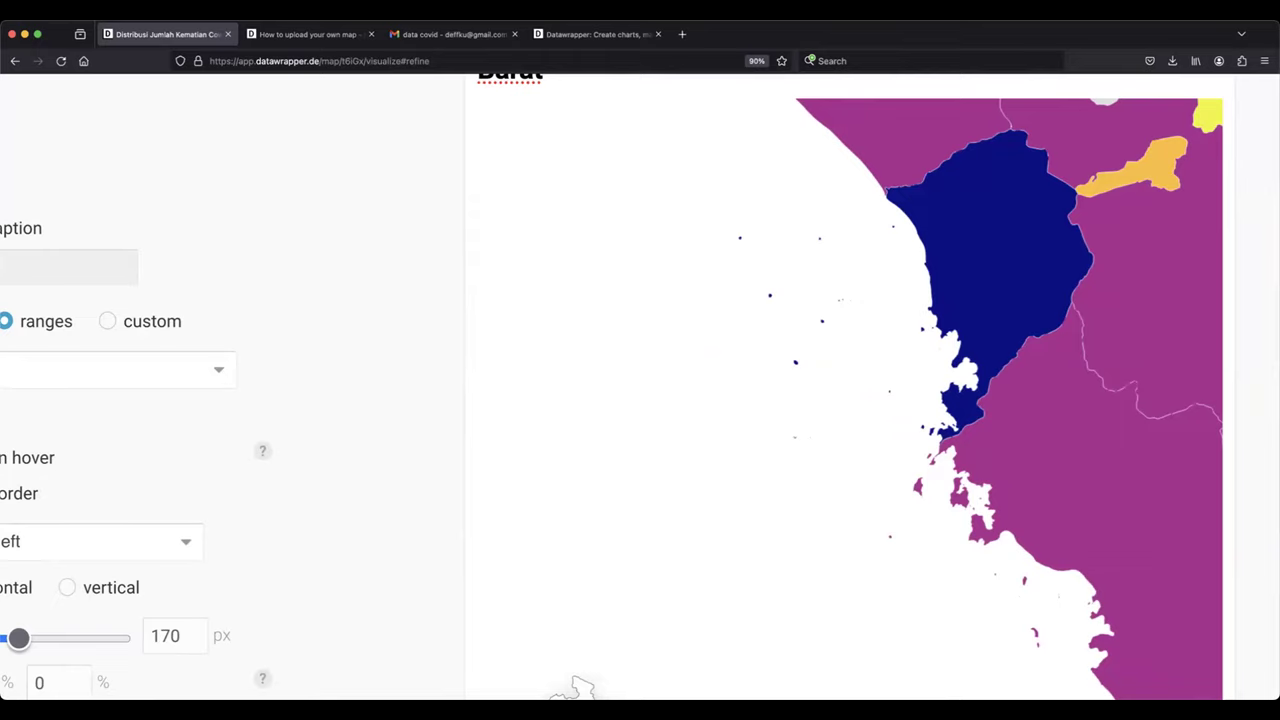
pyautogui.hscroll(1, 400, 184)
pyautogui.rightClick(400, 184)
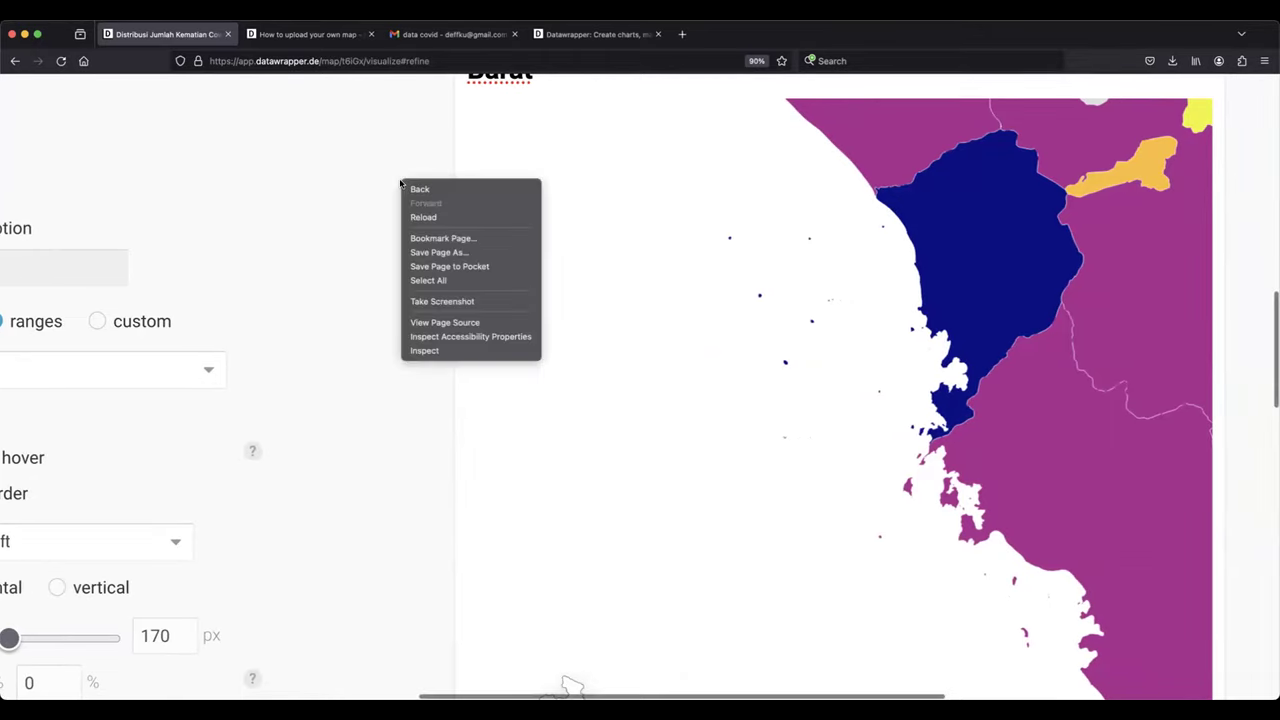
pyautogui.click(340, 205)
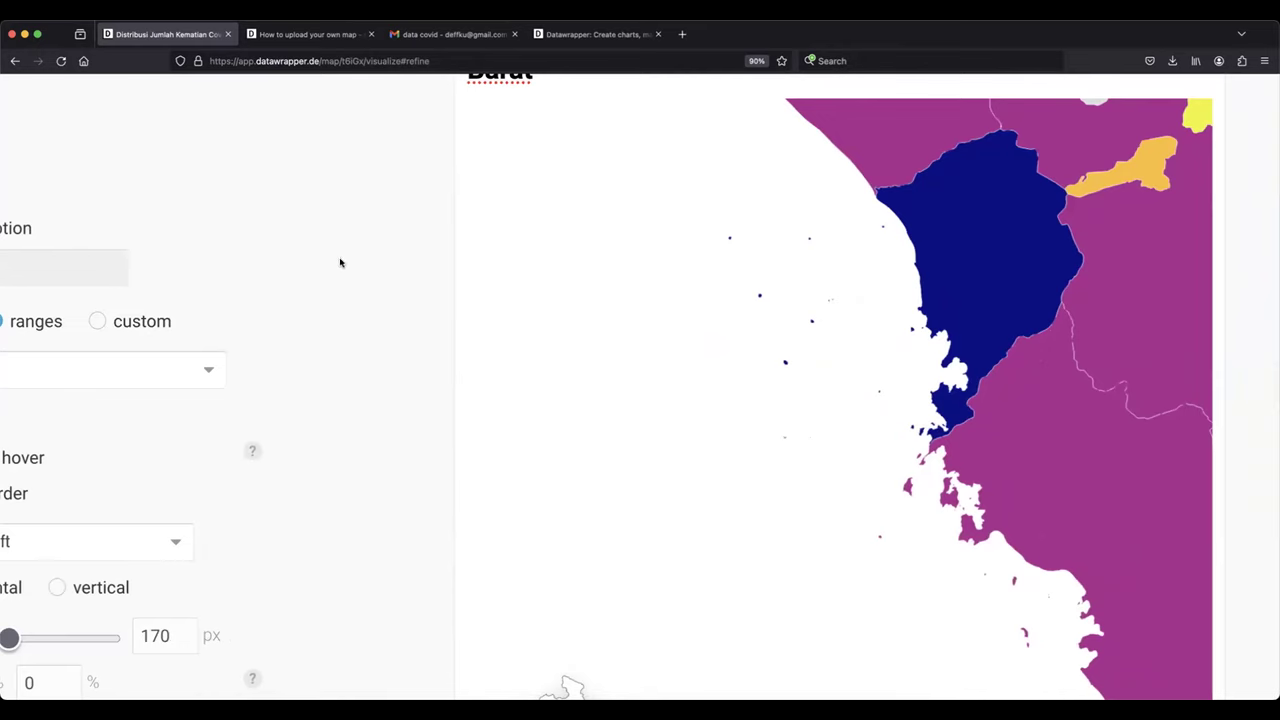
# - Check the inset map's placement beside the legend and zoom the preview back out to the whole province
pyautogui.scroll(3, 385, 228)
pyautogui.scroll(-5, 437, 249)
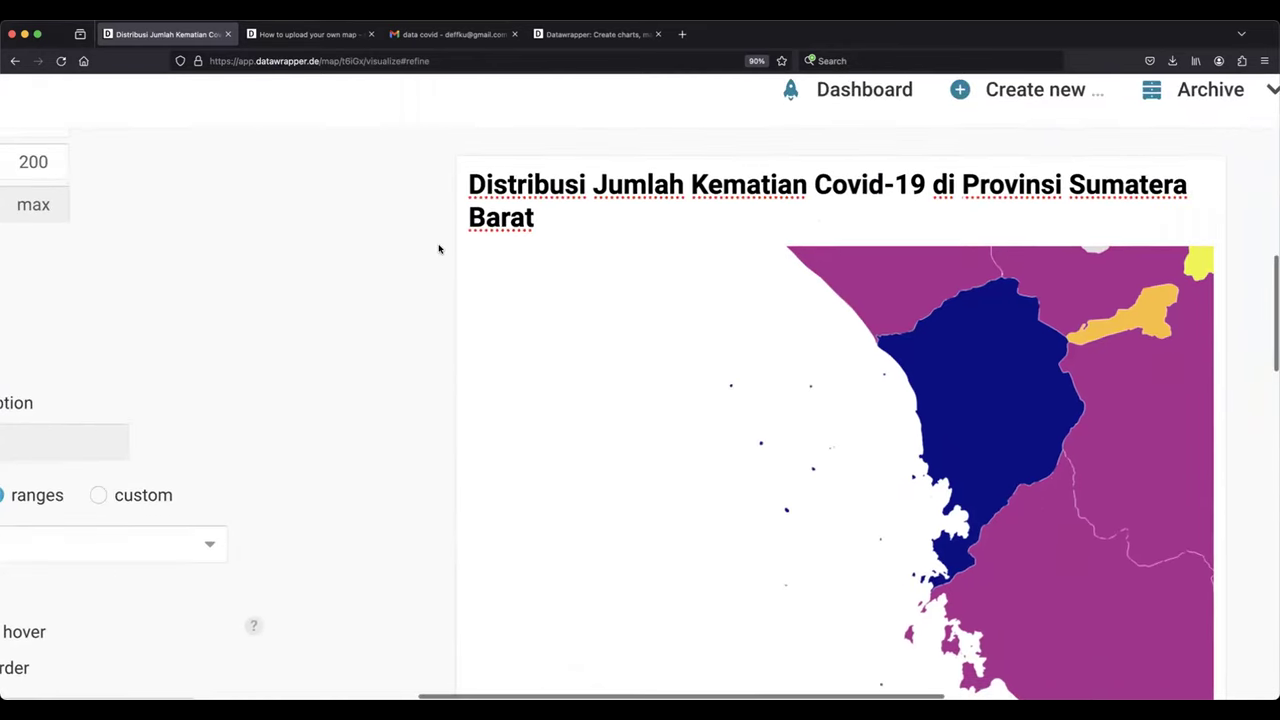
pyautogui.scroll(-2, 438, 249)
pyautogui.hscroll(3, 438, 249)
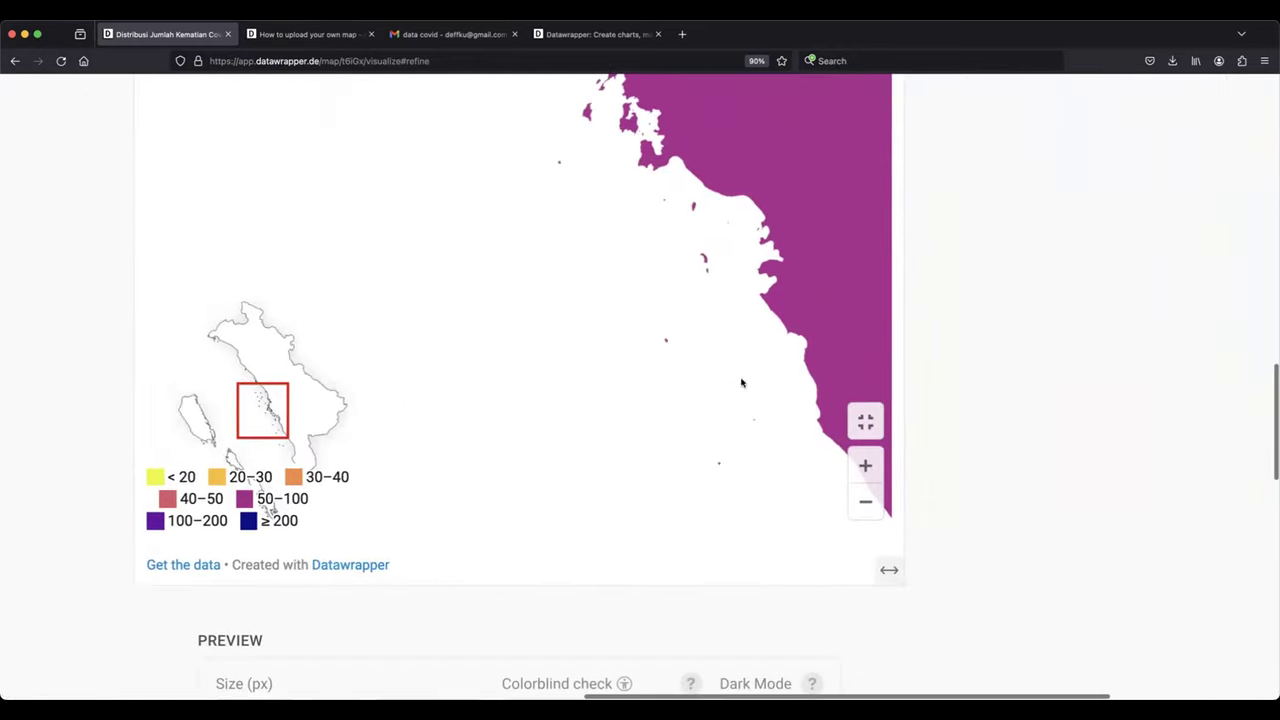
pyautogui.click(863, 505)
pyautogui.click(863, 505)
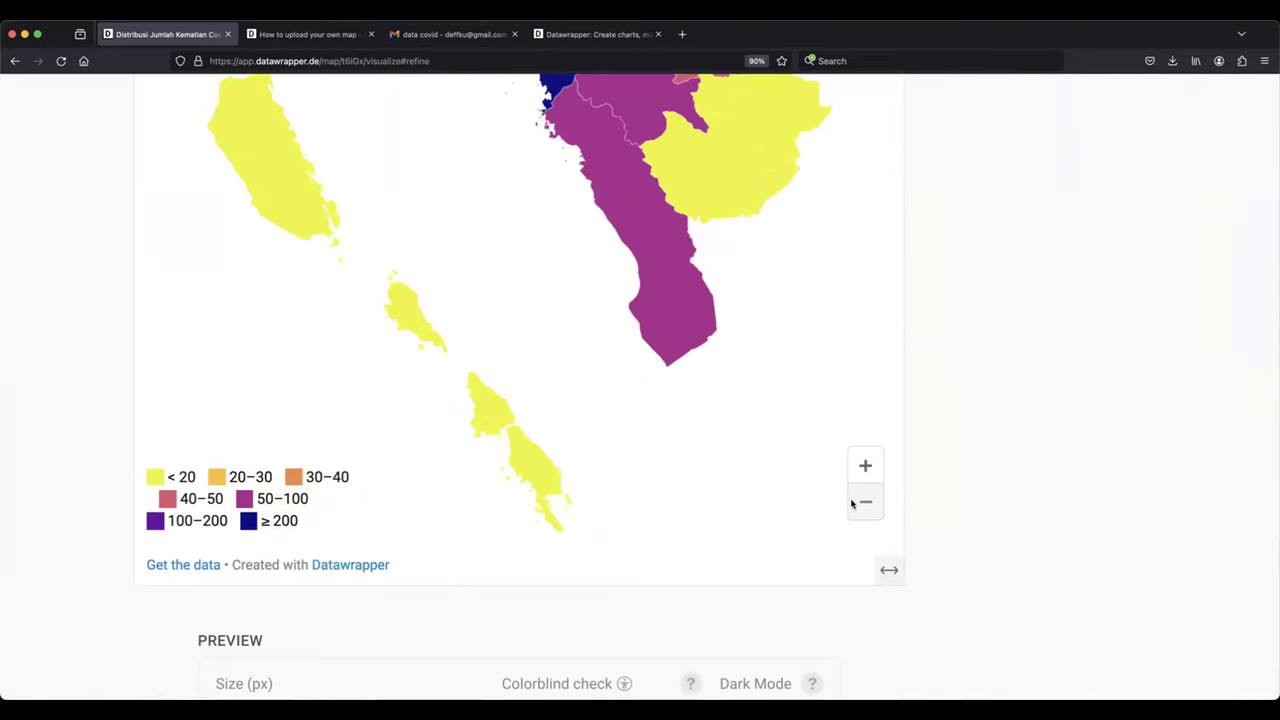
pyautogui.scroll(1, 631, 406)
pyautogui.scroll(2, 631, 406)
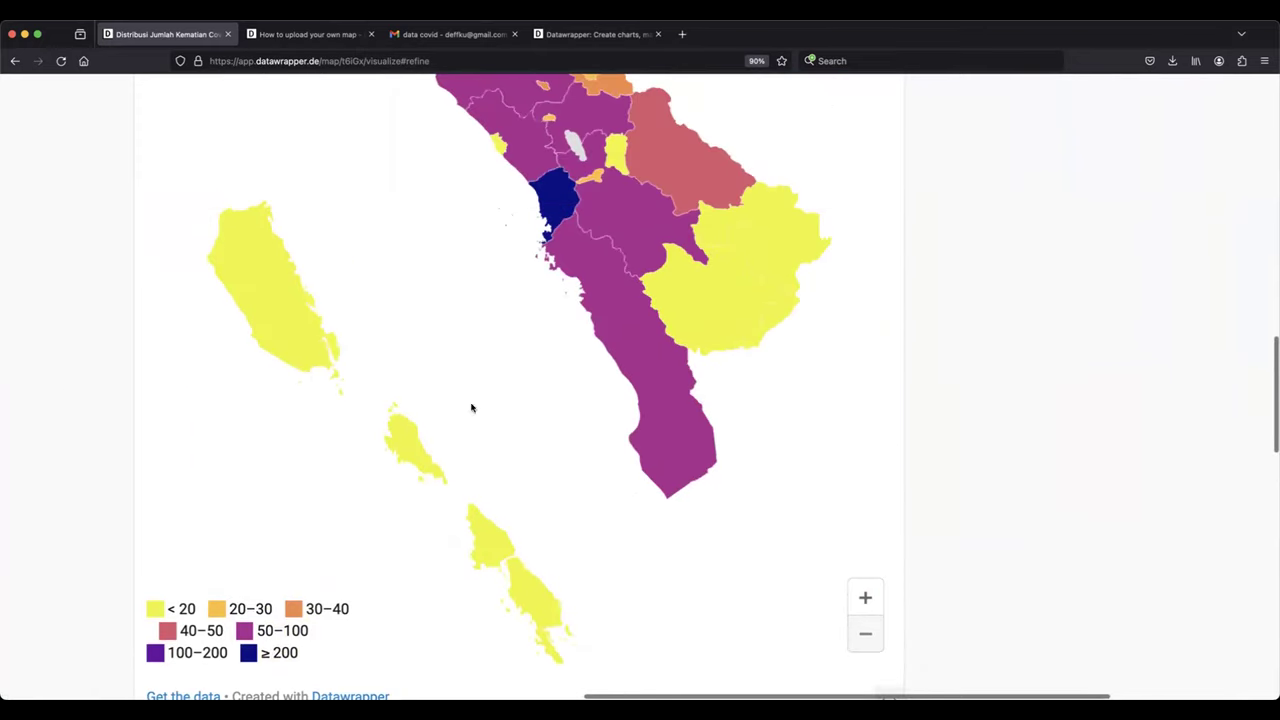
# - Review the map extras settings for the zoom button position and the inset map's position, size and offset
pyautogui.hscroll(-10, 289, 457)
pyautogui.scroll(-5, 289, 457)
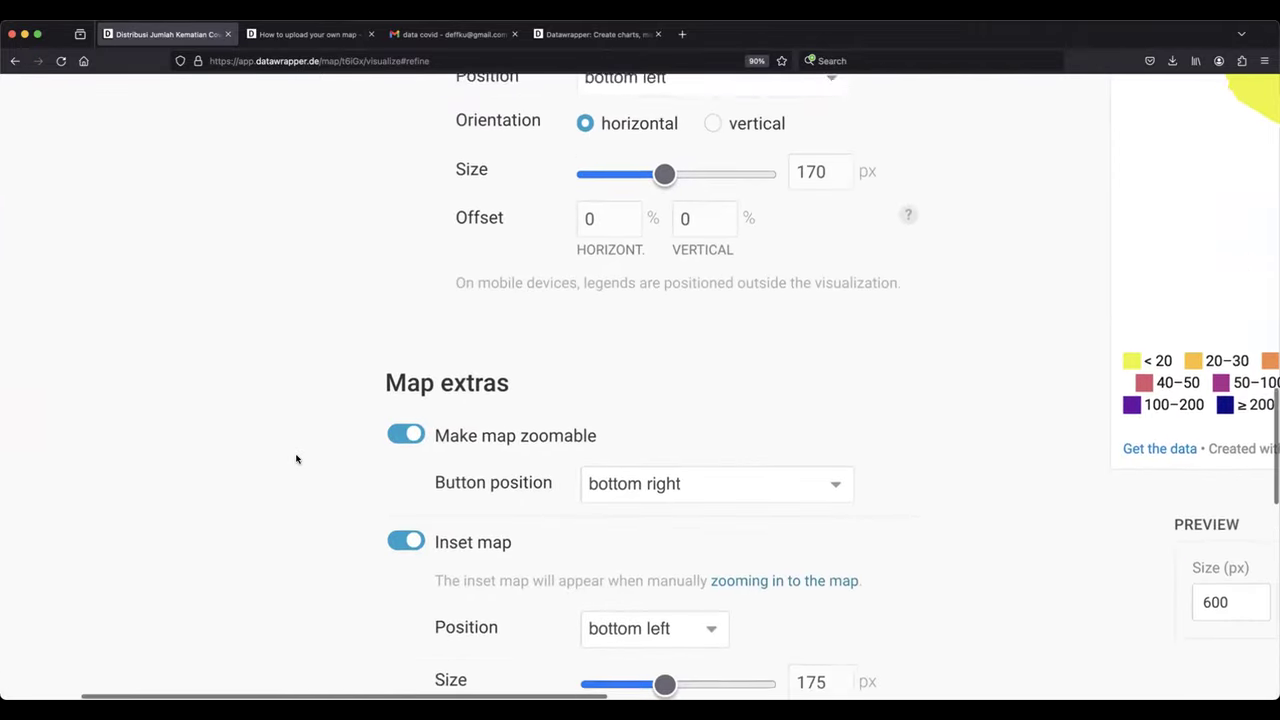
pyautogui.scroll(-4, 296, 459)
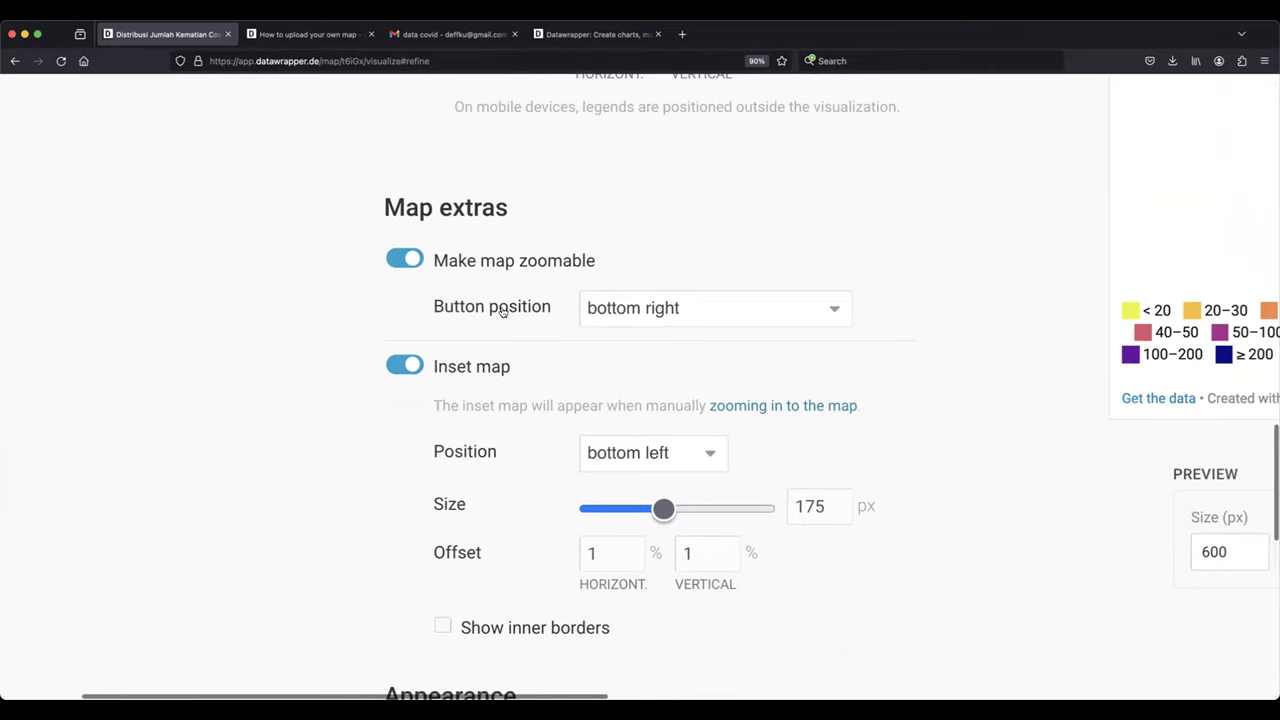
pyautogui.hscroll(2, 722, 413)
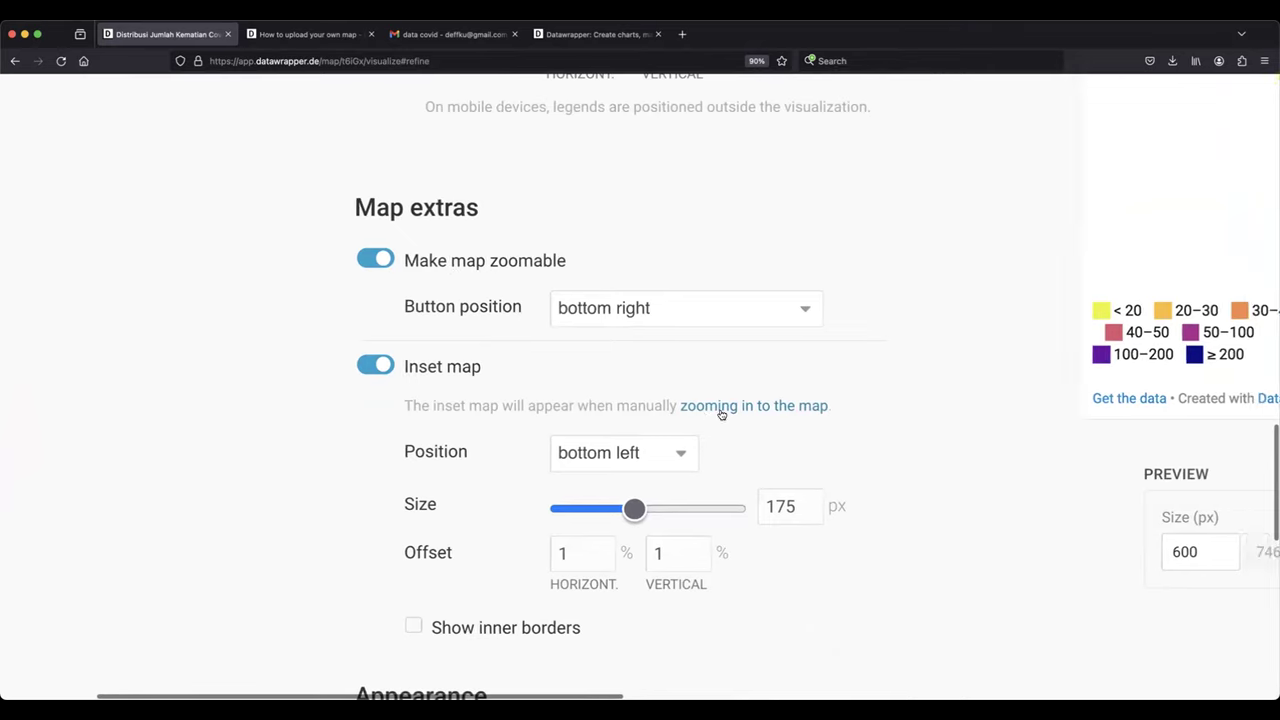
# - Examine the full map preview with its legend and the placement of the zoom buttons
pyautogui.hscroll(10, 722, 413)
pyautogui.hscroll(5, 716, 413)
pyautogui.scroll(-1, 716, 413)
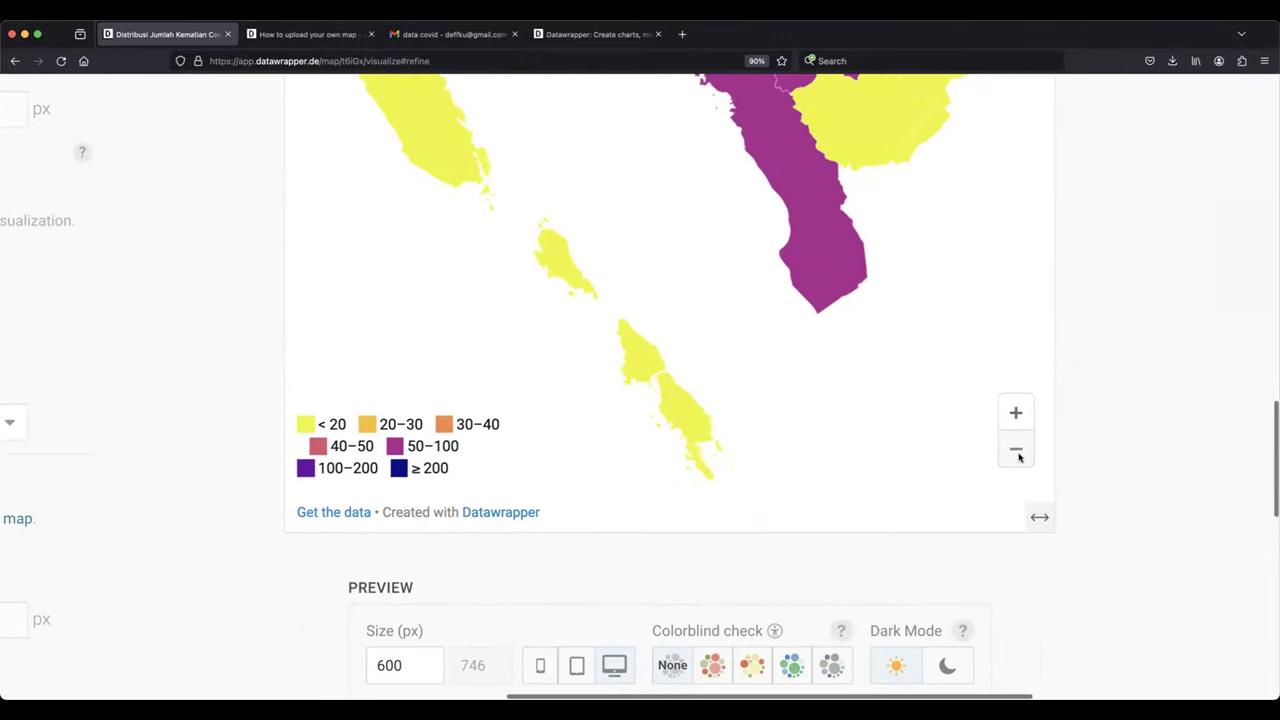
pyautogui.scroll(1, 988, 512)
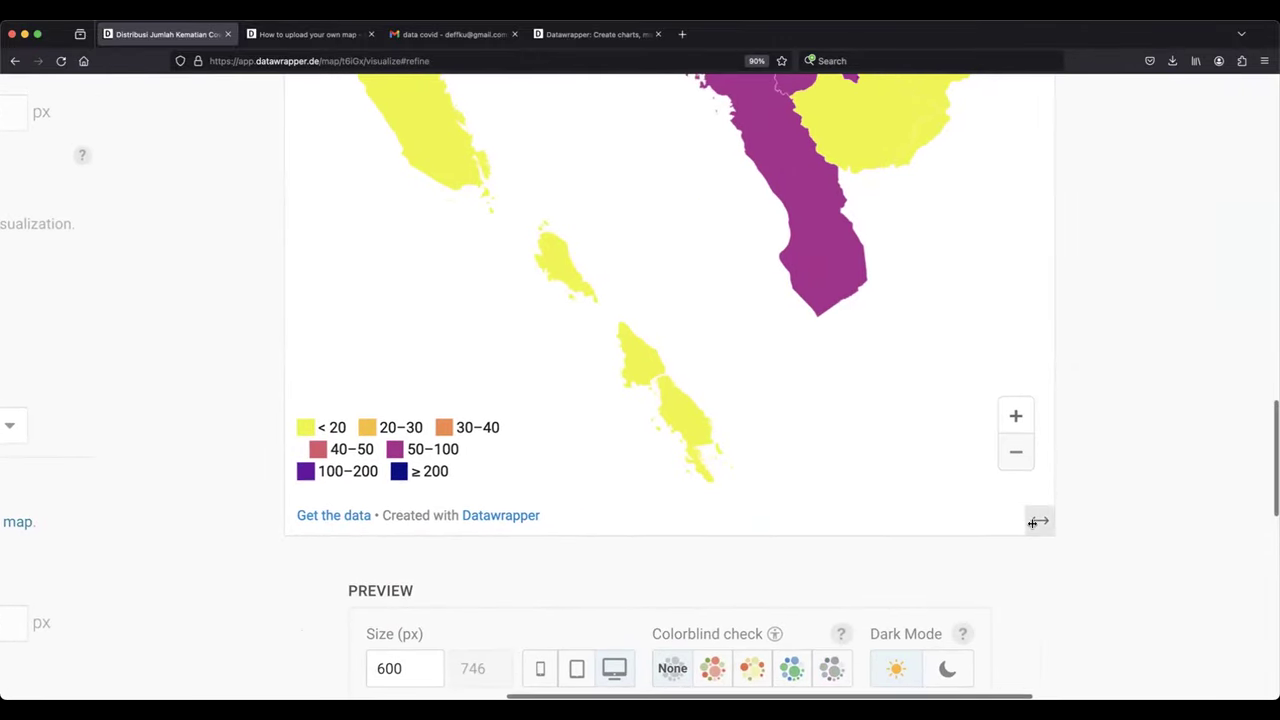
pyautogui.scroll(5, 984, 427)
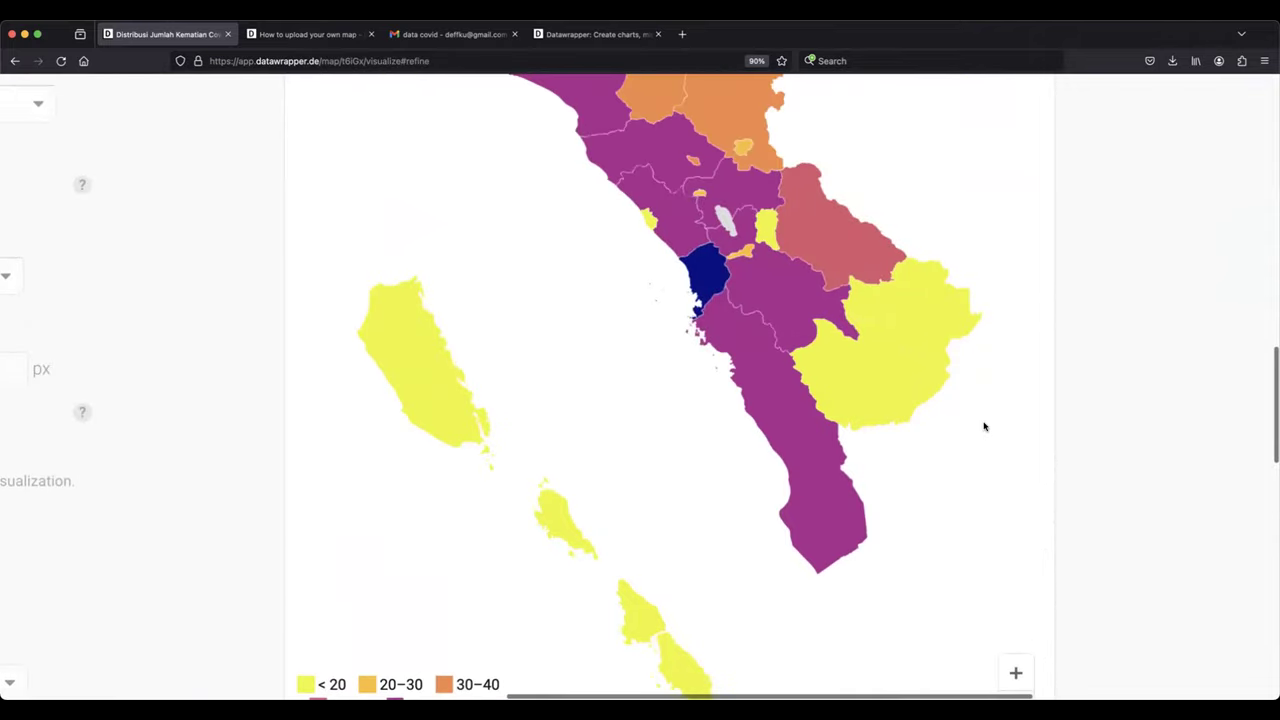
pyautogui.scroll(-5, 984, 427)
pyautogui.scroll(7, 984, 427)
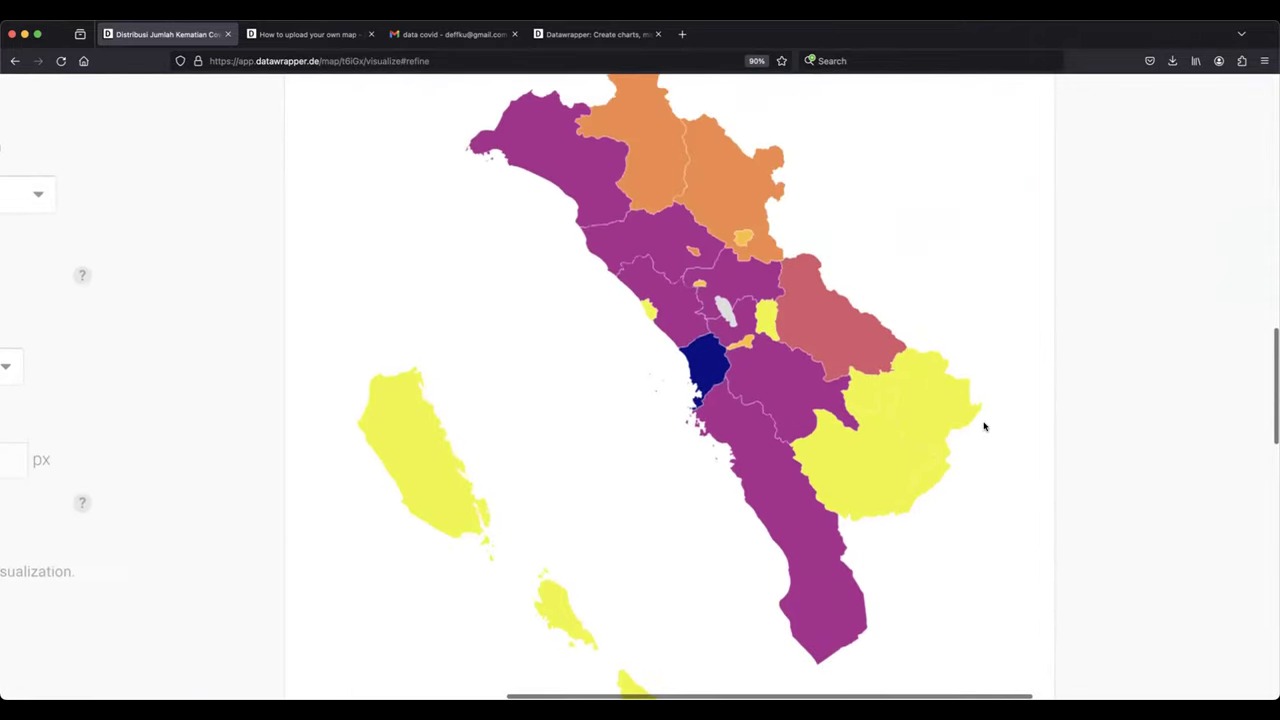
pyautogui.scroll(-1, 989, 436)
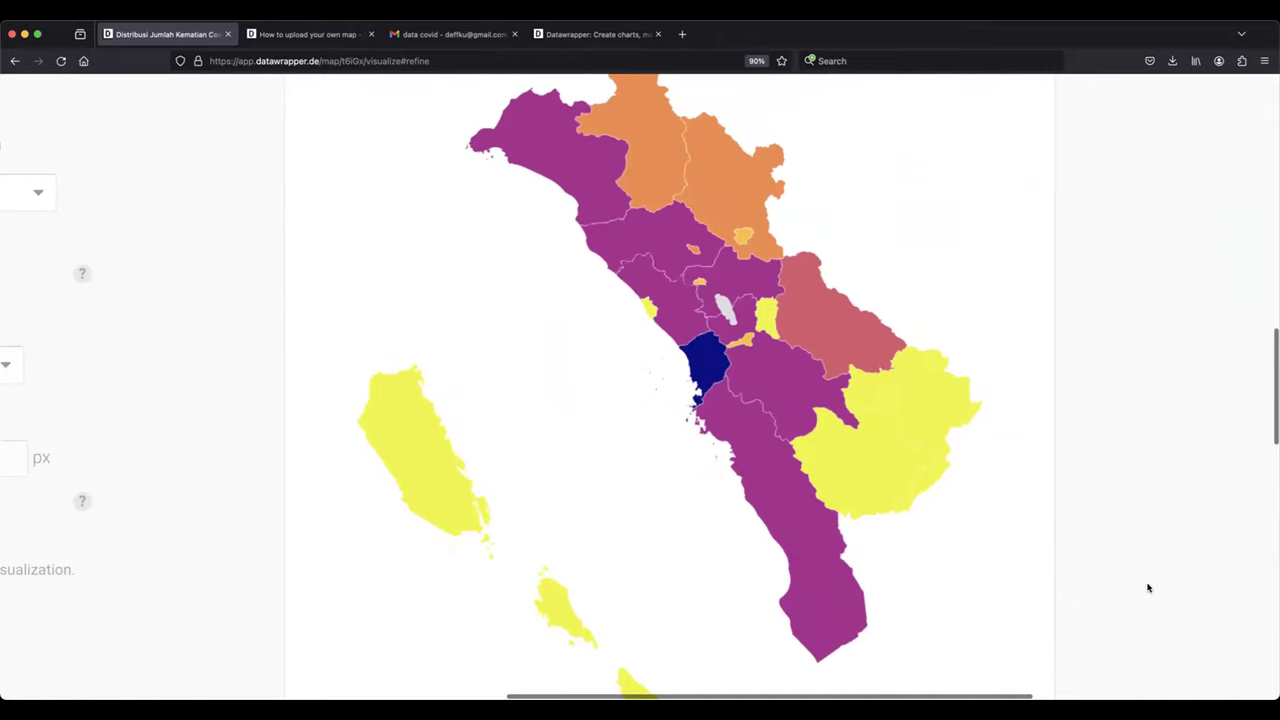
pyautogui.scroll(-3, 860, 561)
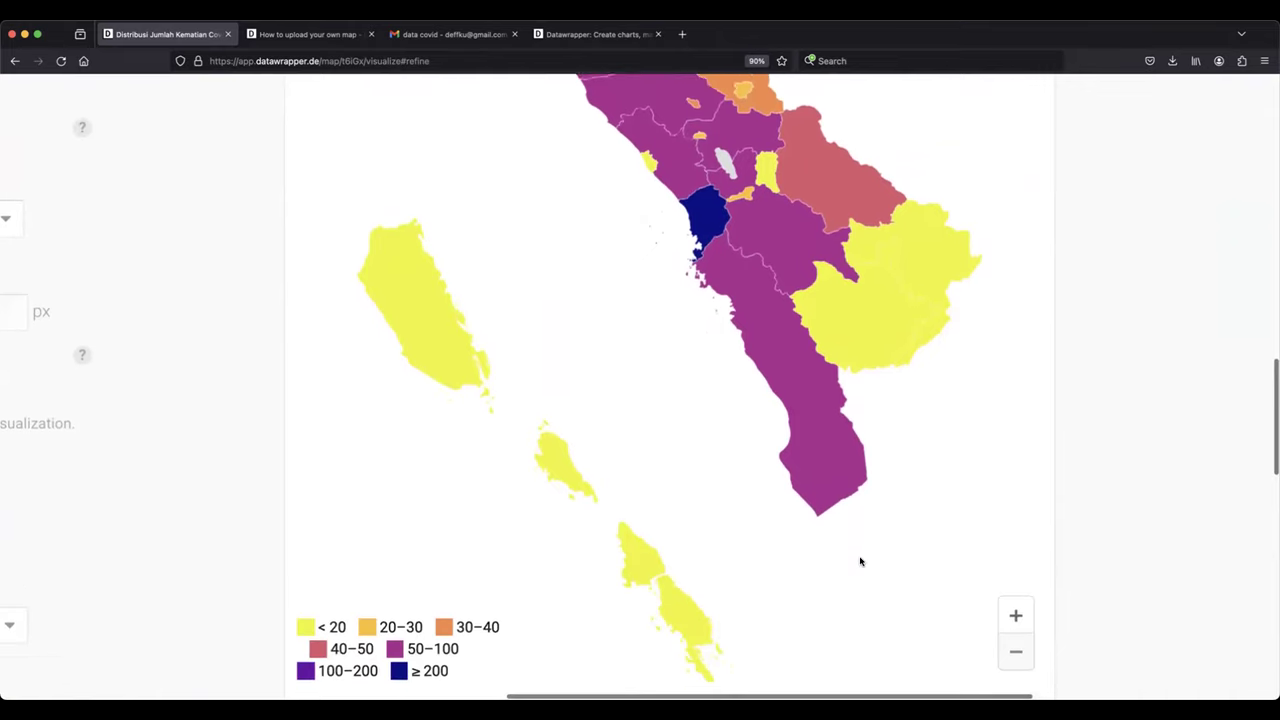
# - Zoom in two levels on the preview map and check how the inset map marks the visible area
pyautogui.click(1014, 597)
pyautogui.click(1014, 597)
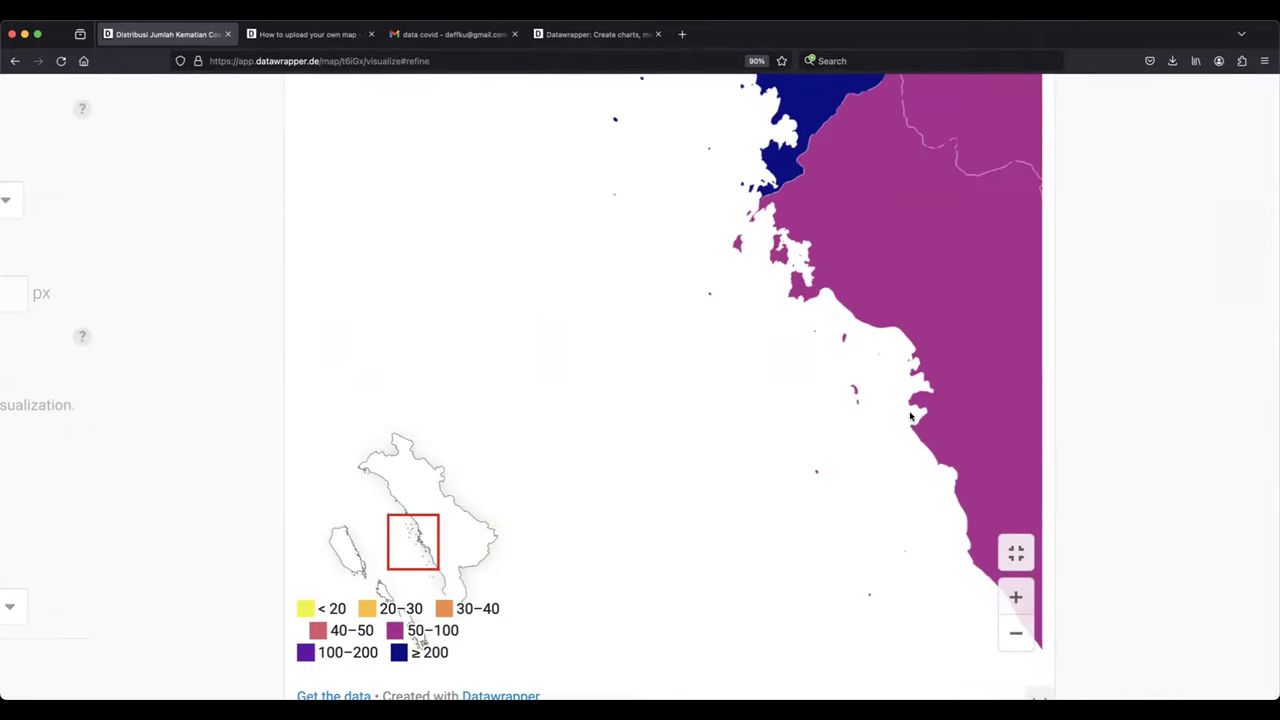
pyautogui.scroll(5, 912, 416)
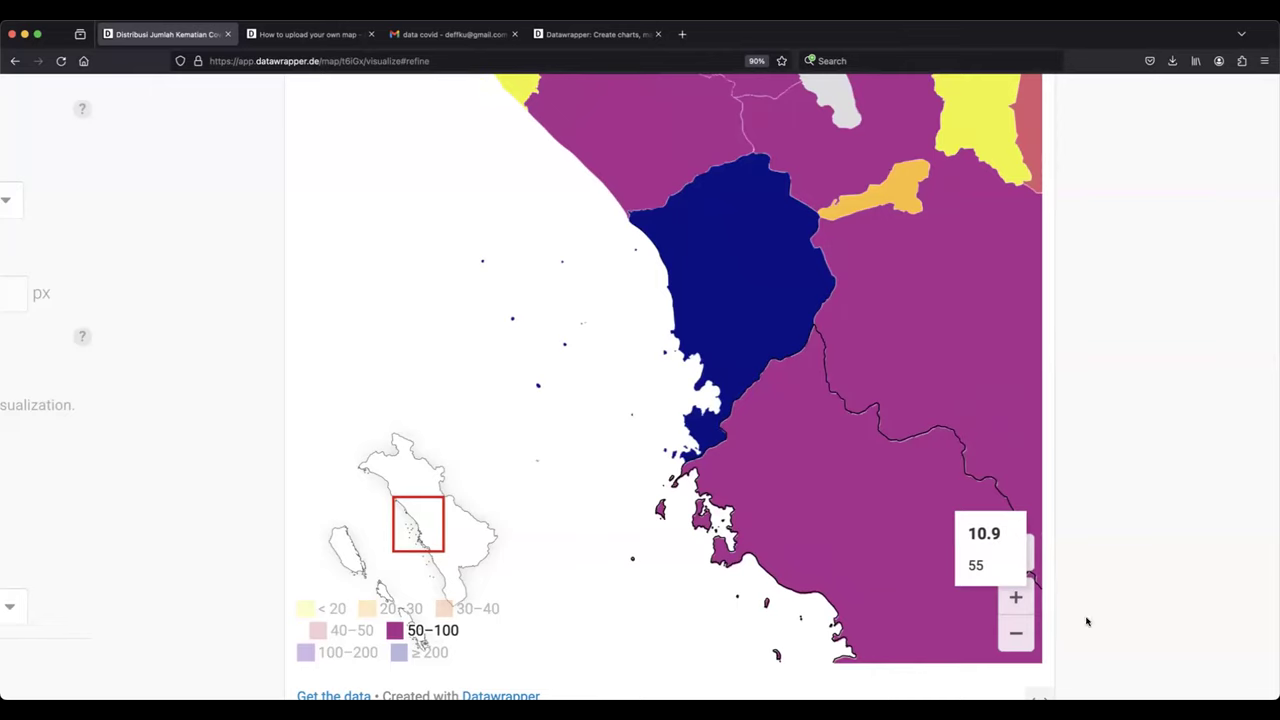
pyautogui.scroll(2, 1093, 155)
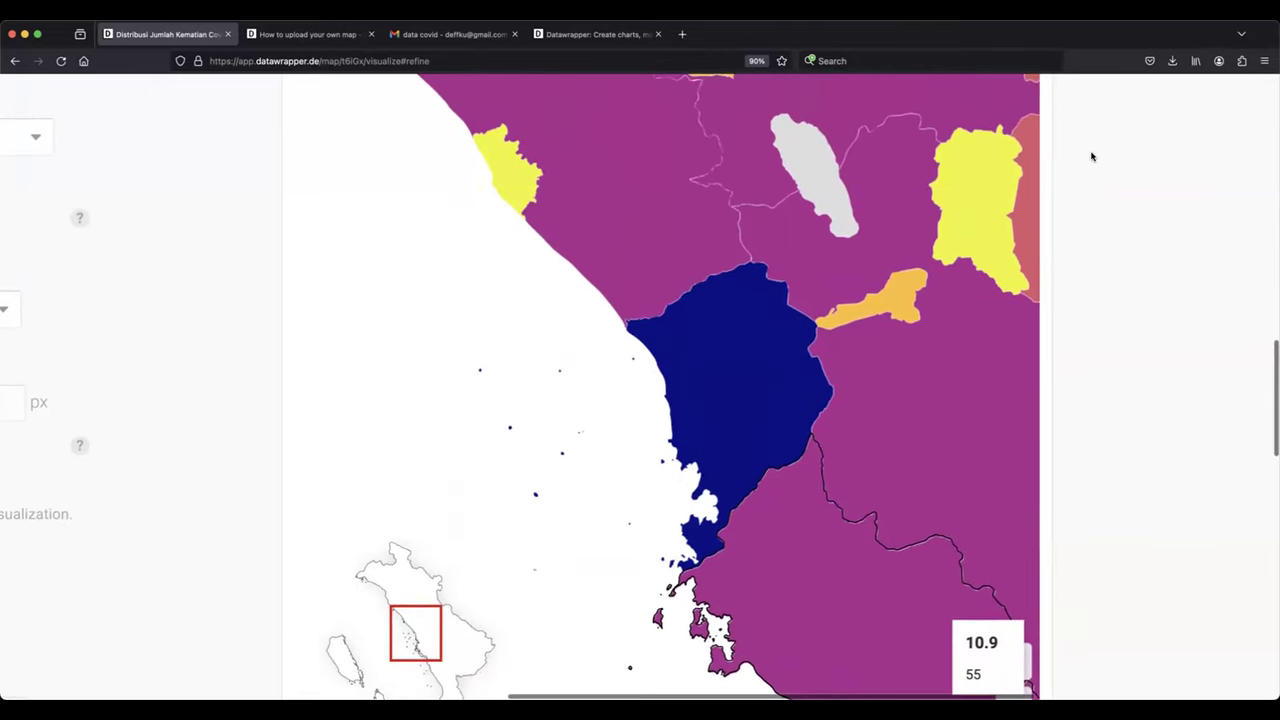
pyautogui.scroll(-1, 841, 309)
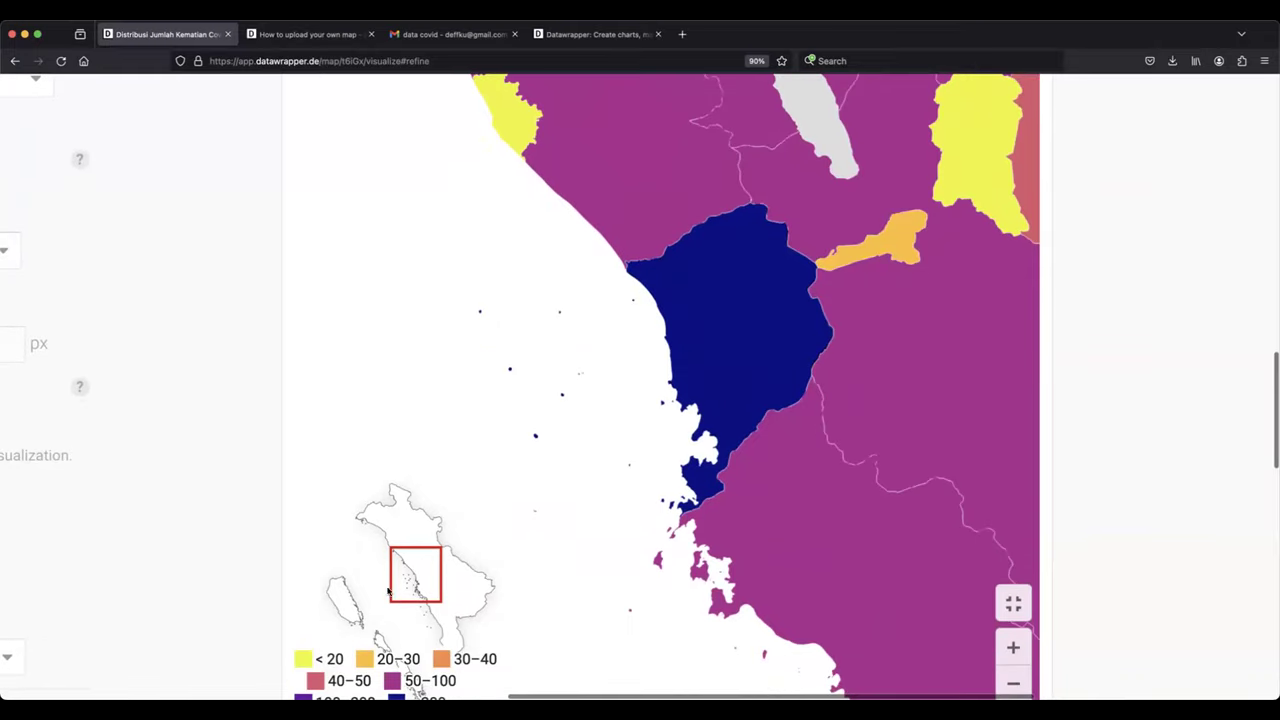
pyautogui.scroll(-2, 585, 538)
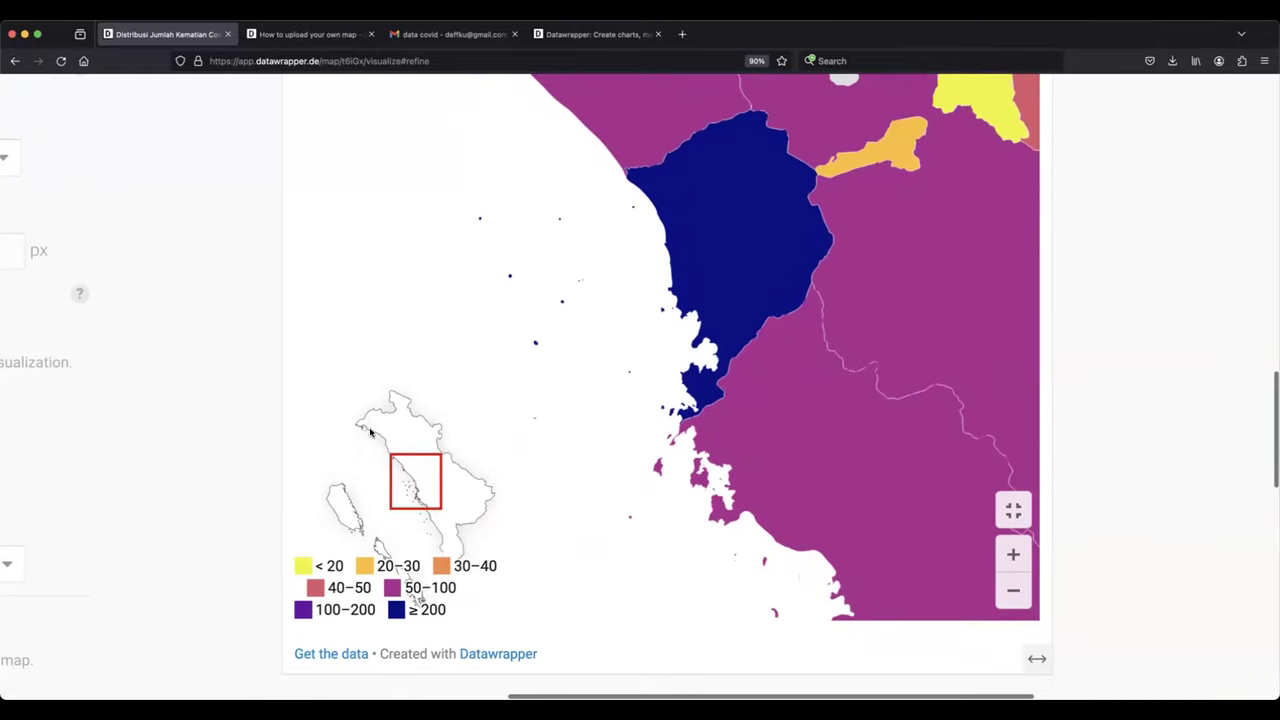
# - Pan the zoomed map to the inland eastern districts and check how the inset's locator rectangle follows
pyautogui.moveTo(693, 240)
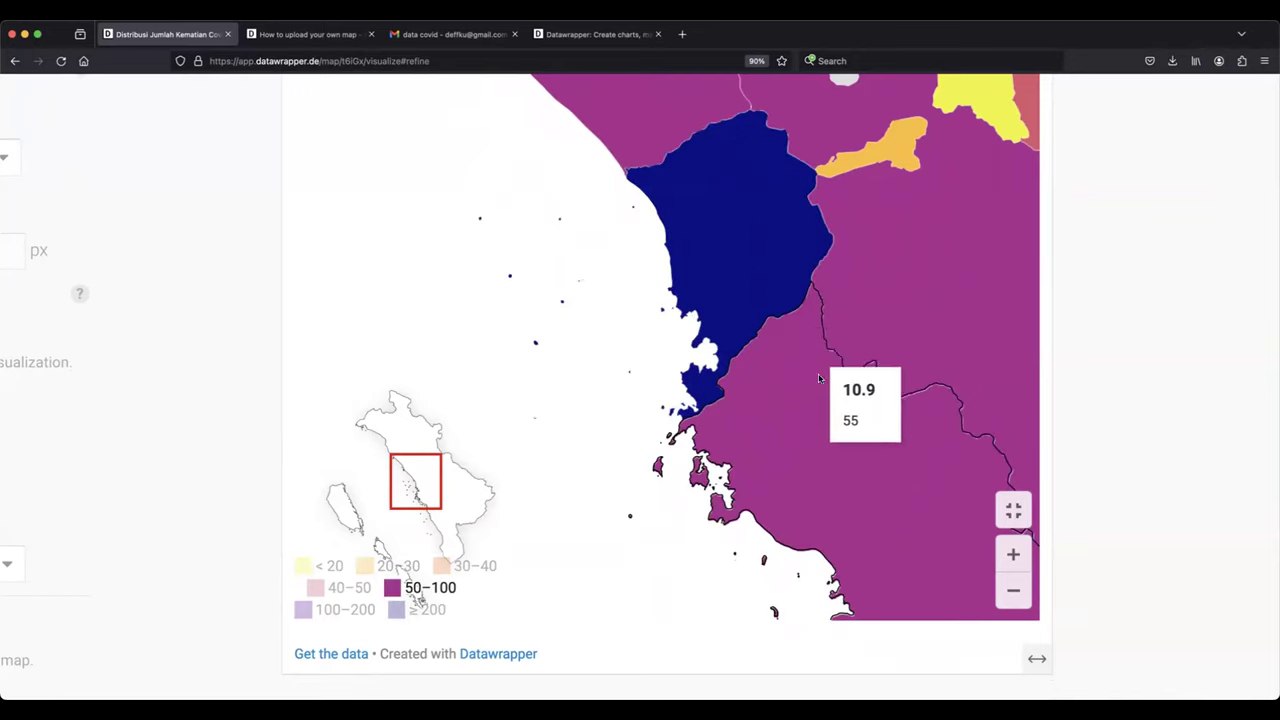
pyautogui.moveTo(783, 337); pyautogui.dragTo(372, 590)
pyautogui.moveTo(475, 450)
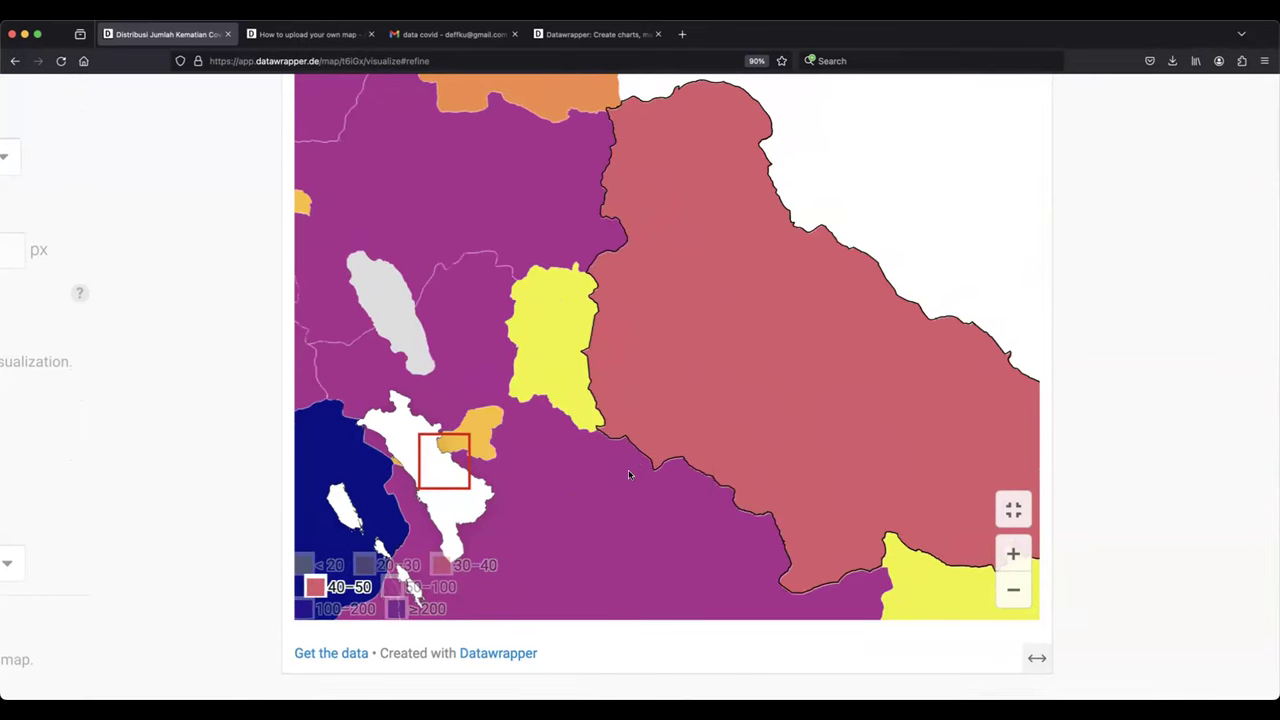
pyautogui.scroll(2, 677, 449)
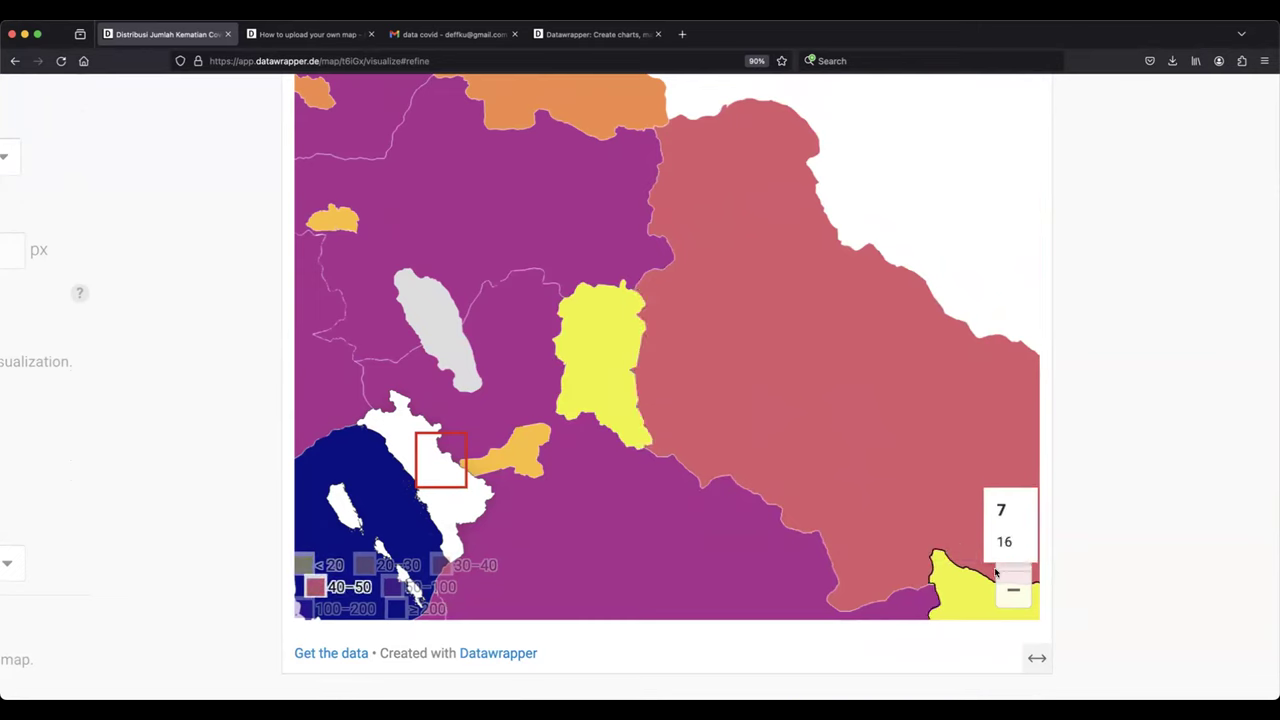
# - Zoom the preview map back out to its full extent and return to the legend settings
pyautogui.click(1013, 595)
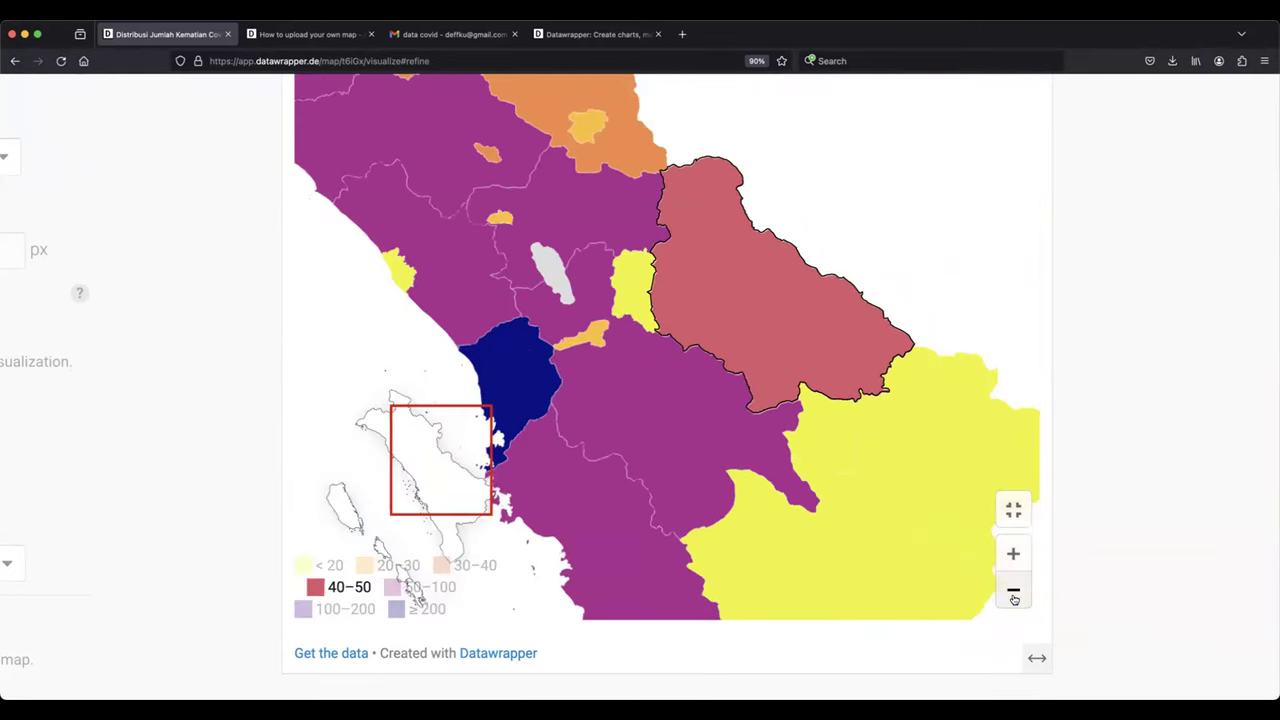
pyautogui.click(1013, 511)
pyautogui.scroll(3, 863, 486)
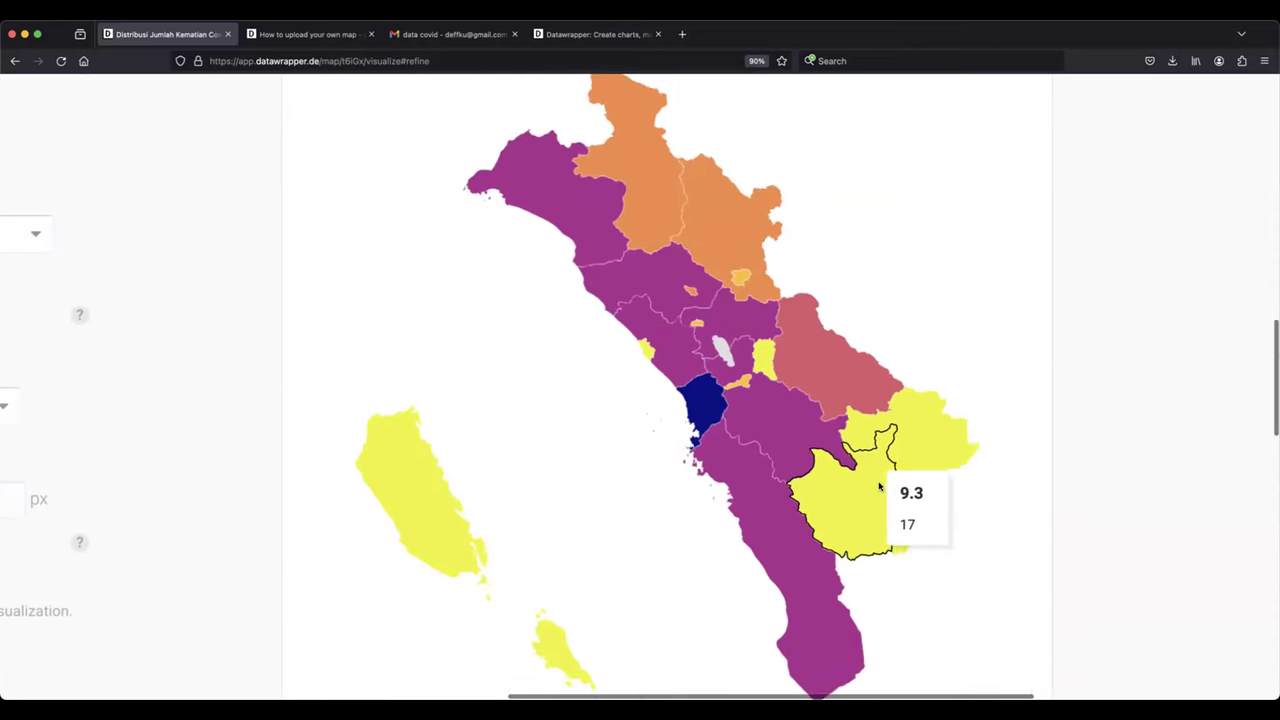
pyautogui.scroll(-3, 145, 401)
pyautogui.scroll(-5, 149, 400)
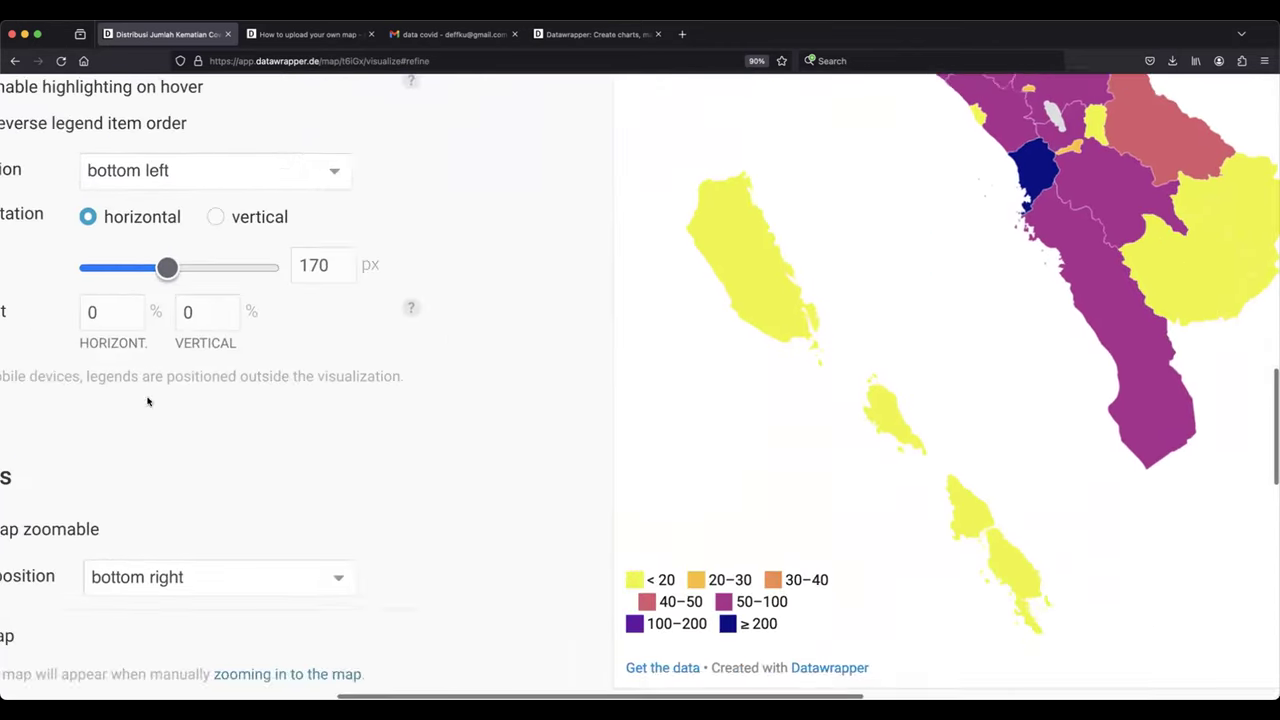
pyautogui.scroll(3, 194, 394)
pyautogui.scroll(10, 198, 397)
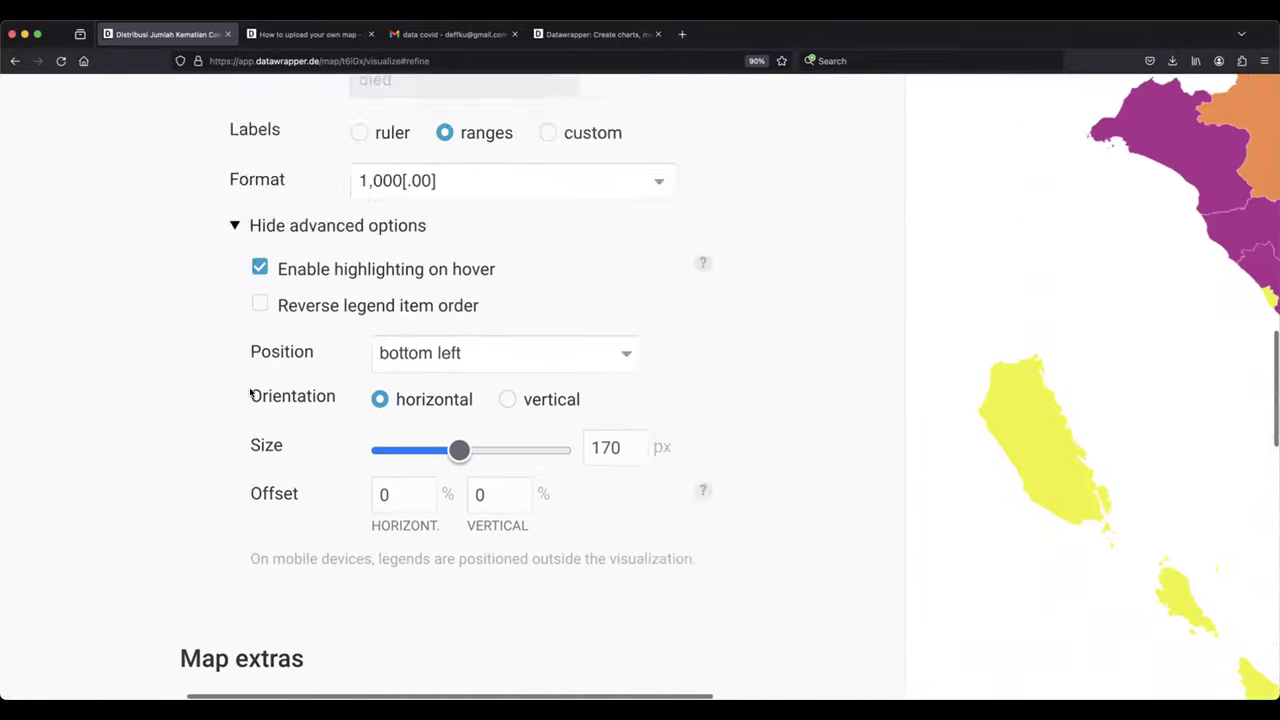
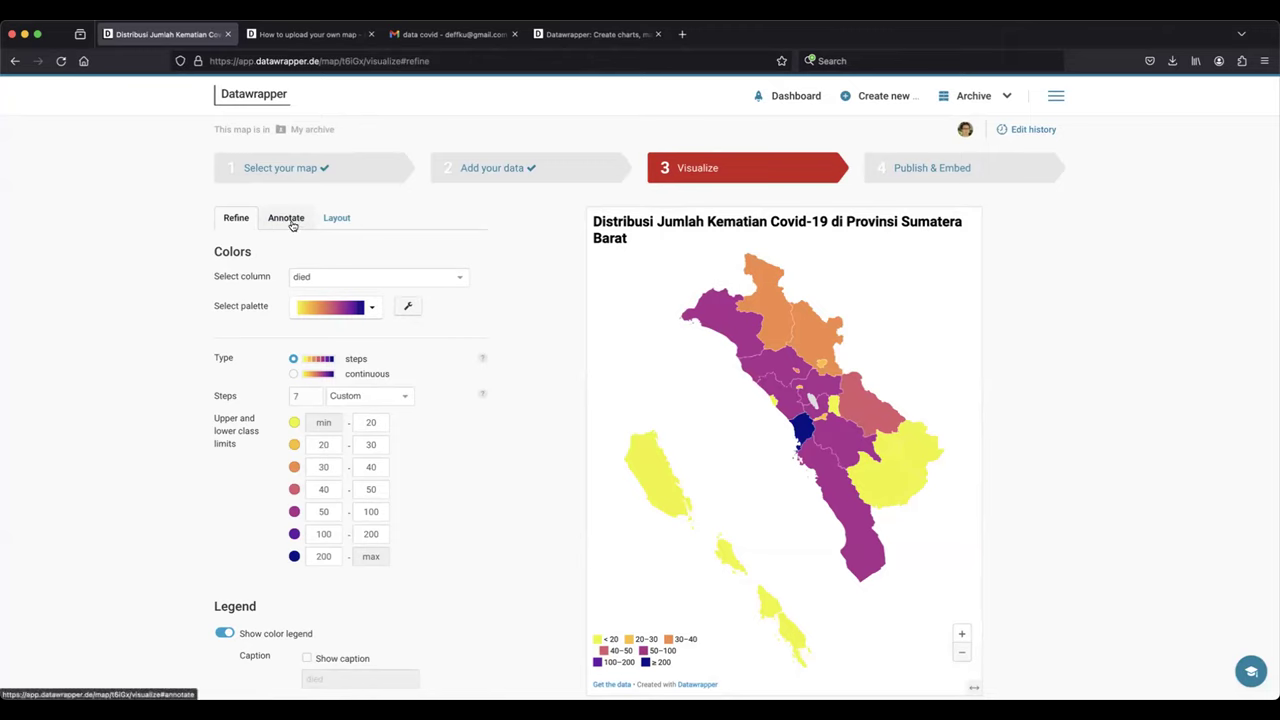
# - Add "Provinsi Sumatera Barat" as the map's description and shorten the title to "Distribusi Jumlah Kematian Covid-19"
pyautogui.click(289, 225)
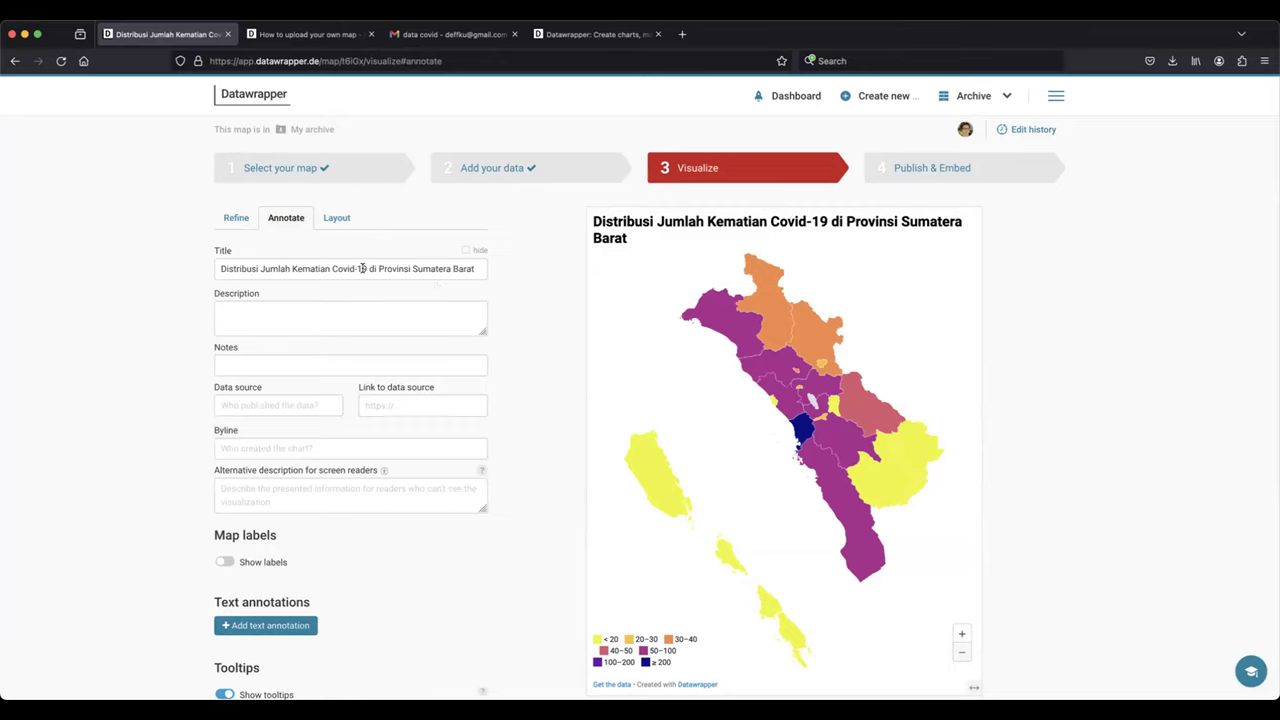
pyautogui.moveTo(376, 268); pyautogui.dragTo(528, 277)
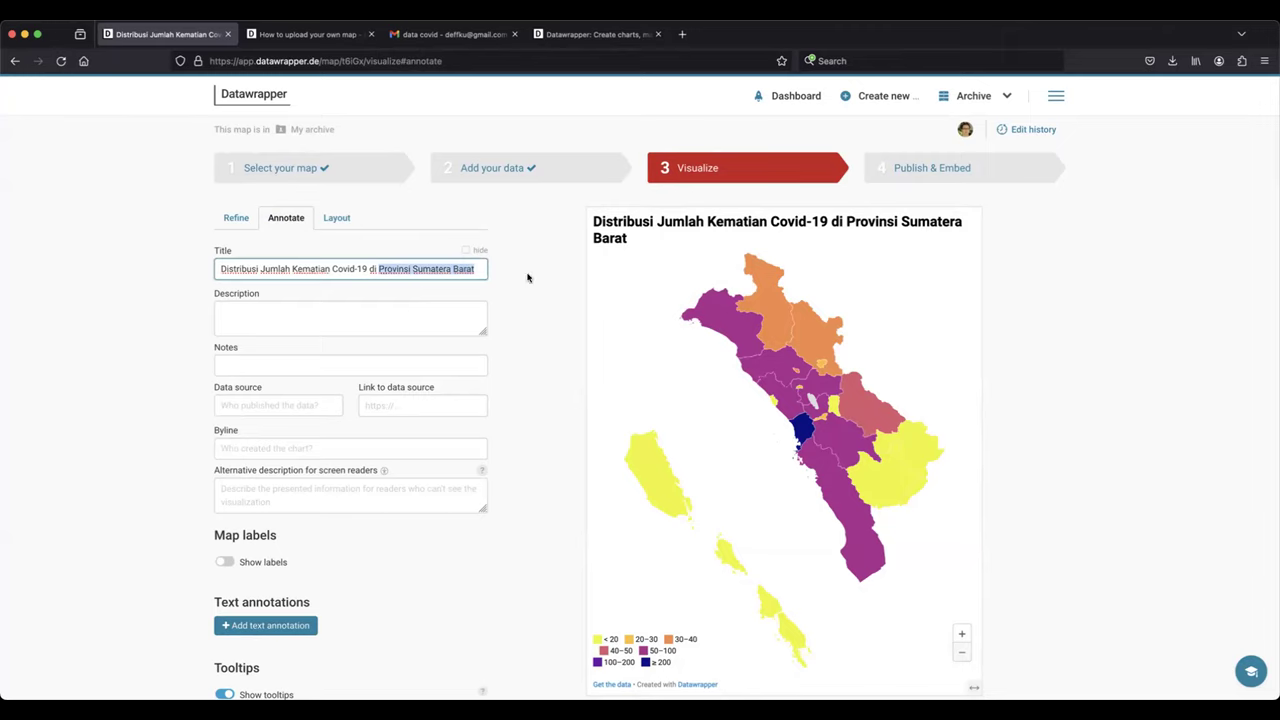
pyautogui.hotkey('ctrl', 'c')
pyautogui.click(277, 310)
pyautogui.hotkey('ctrl', 'v')
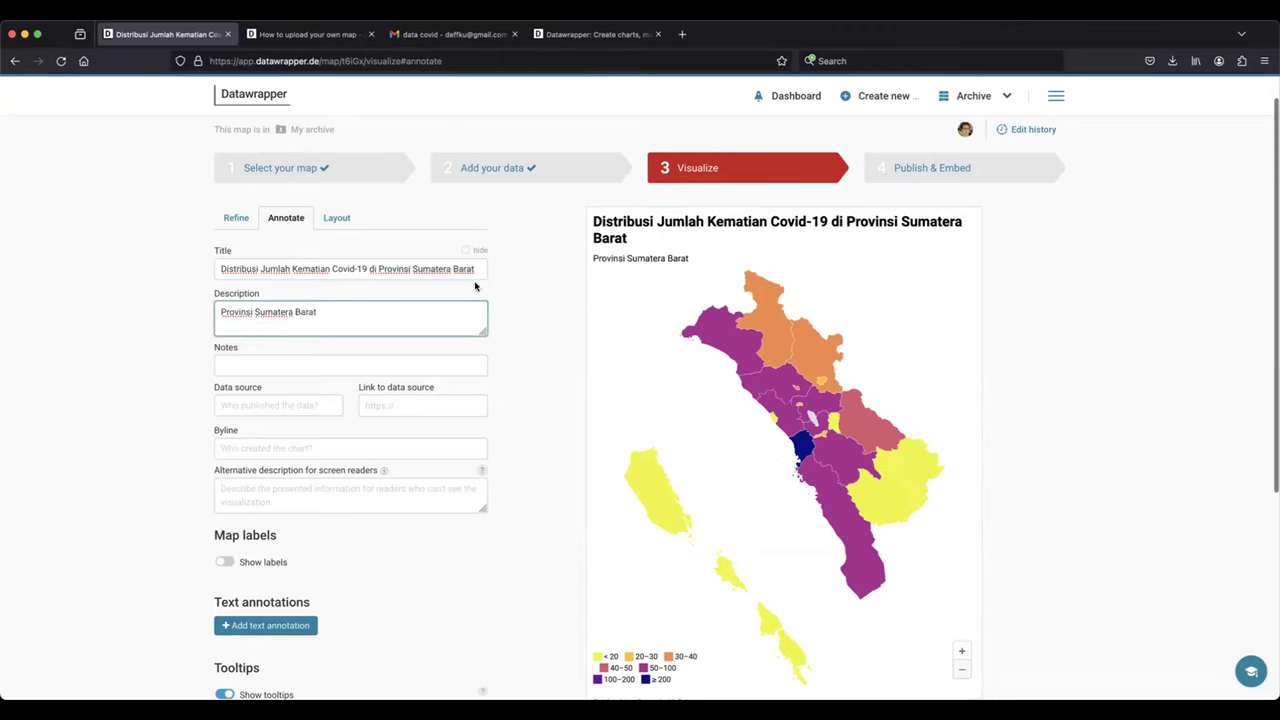
pyautogui.moveTo(478, 269); pyautogui.dragTo(371, 268)
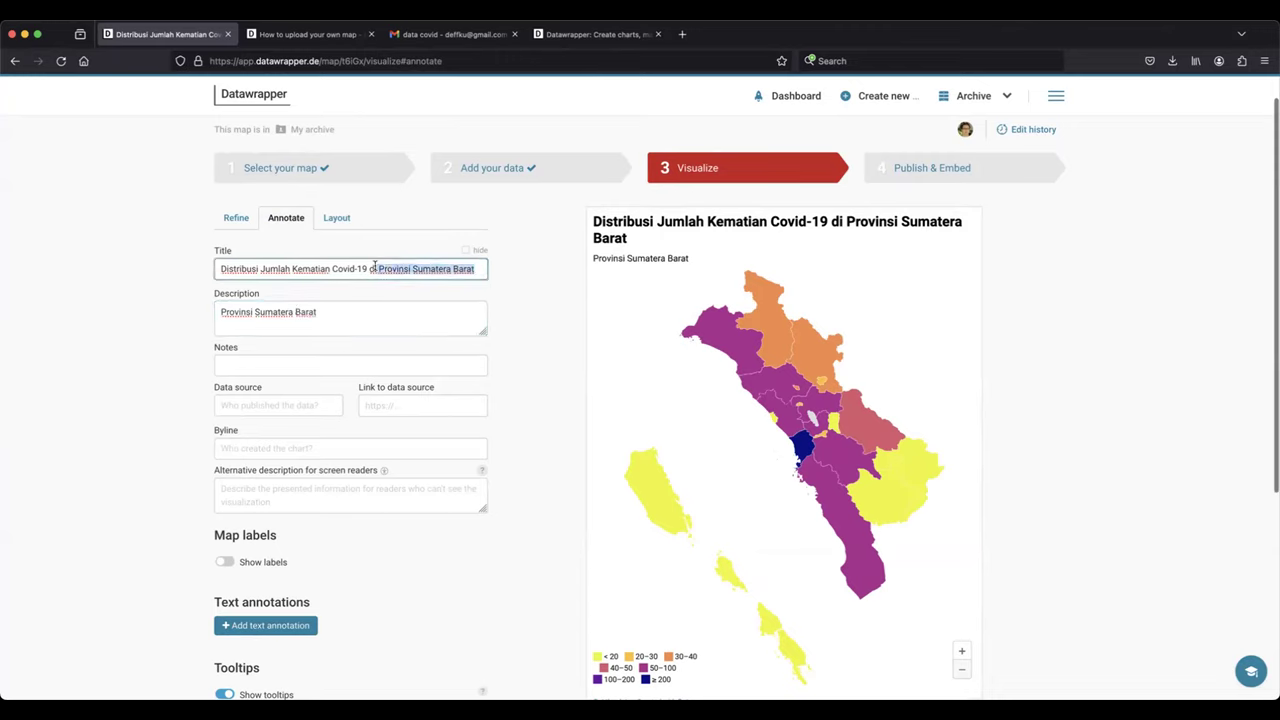
pyautogui.press('BackSpace')
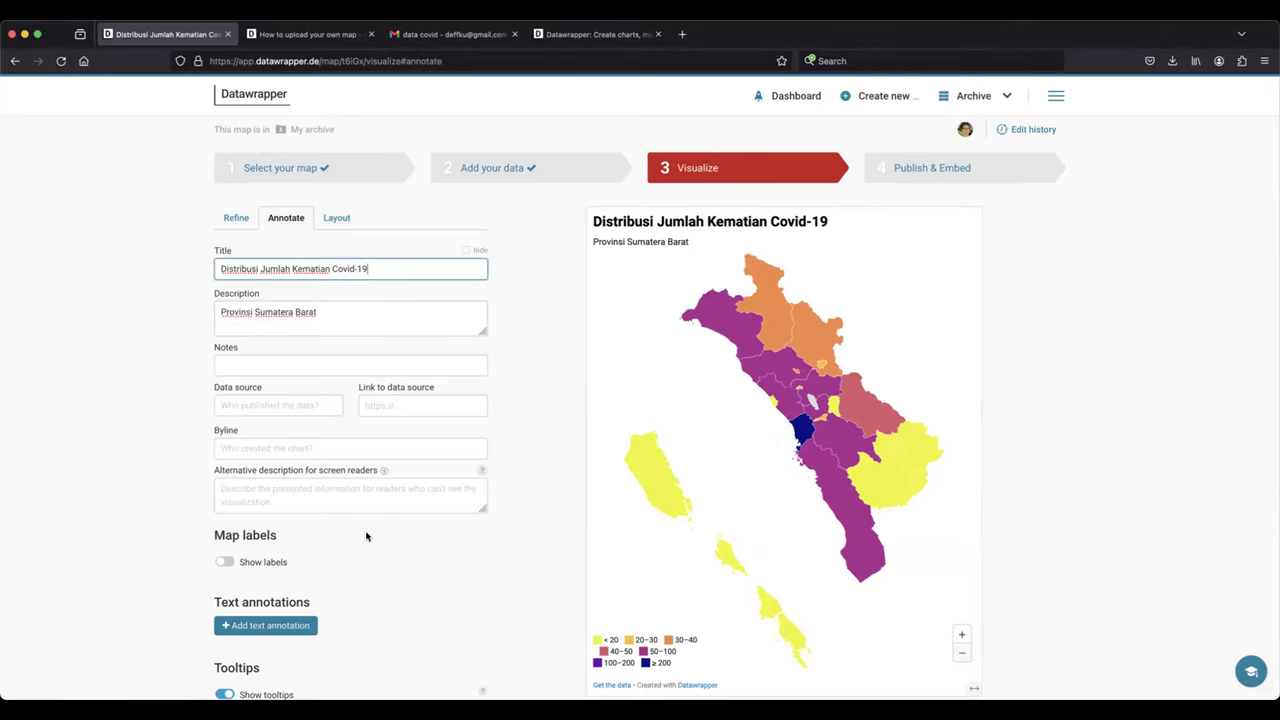
# - Turn on map labels of the places type and limit them to a maximum of 14 places
pyautogui.scroll(-2, 412, 532)
pyautogui.click(226, 471)
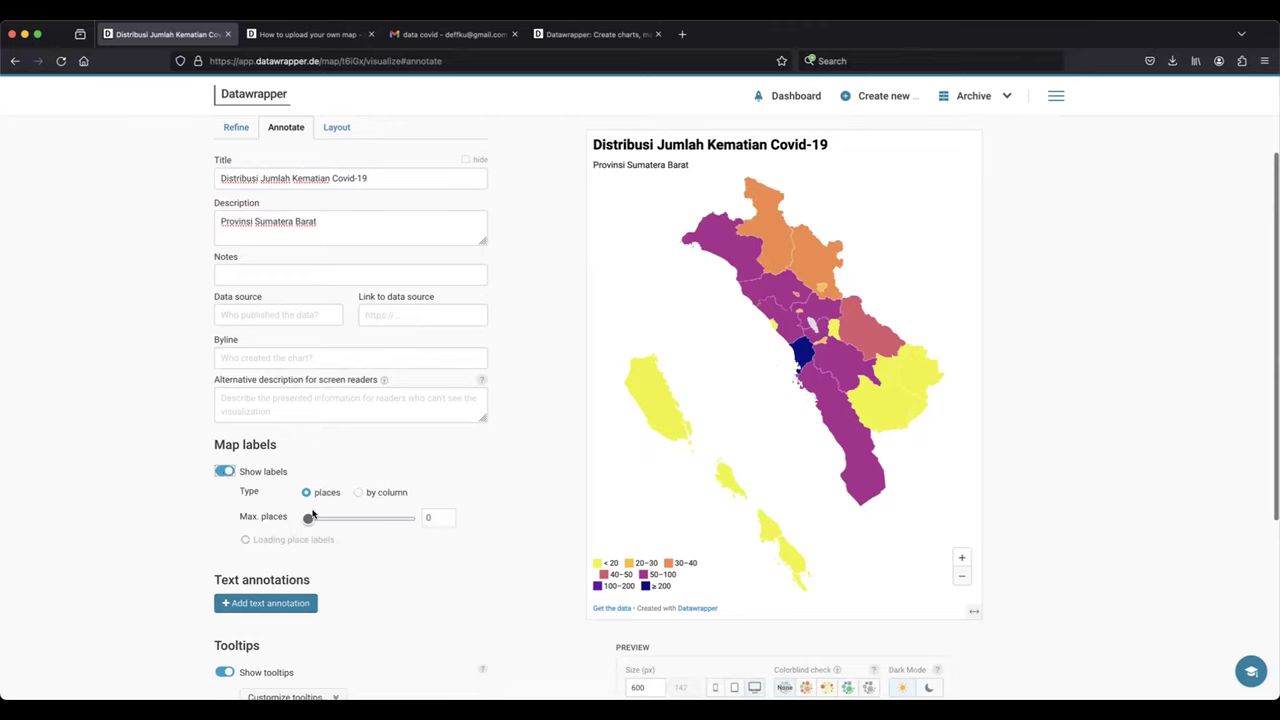
pyautogui.moveTo(308, 518); pyautogui.dragTo(404, 518)
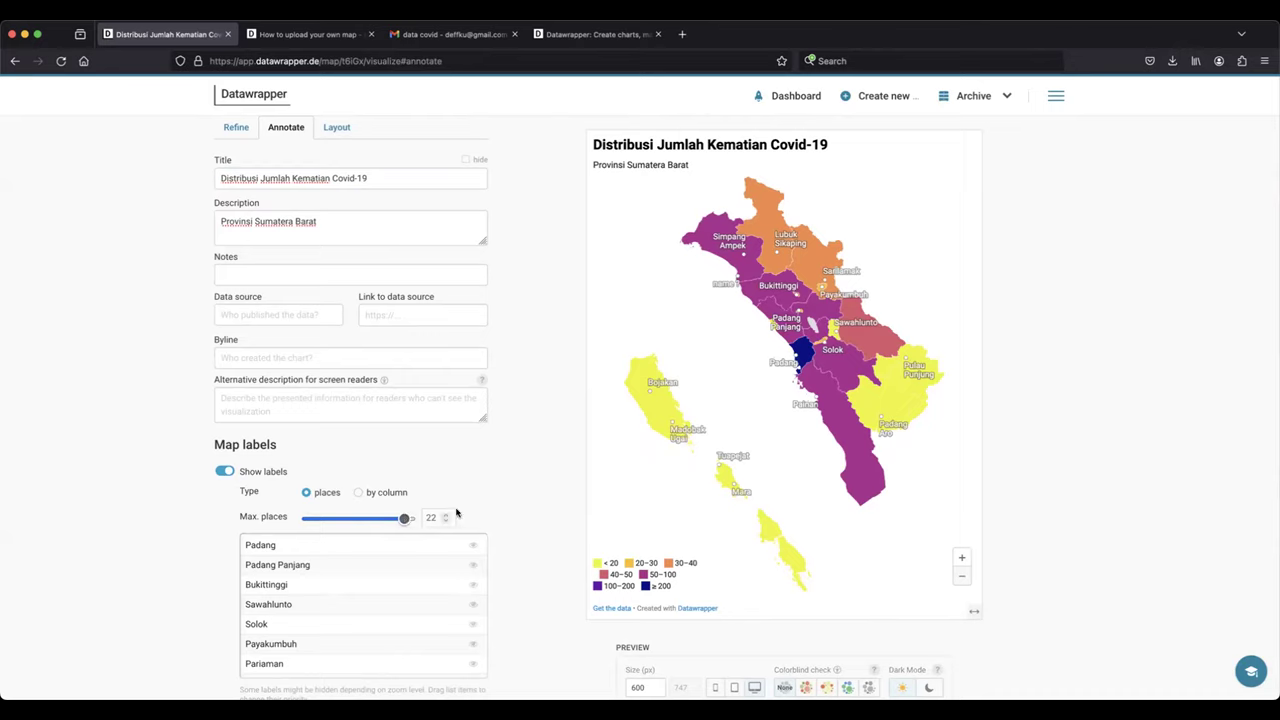
pyautogui.scroll(-2, 573, 505)
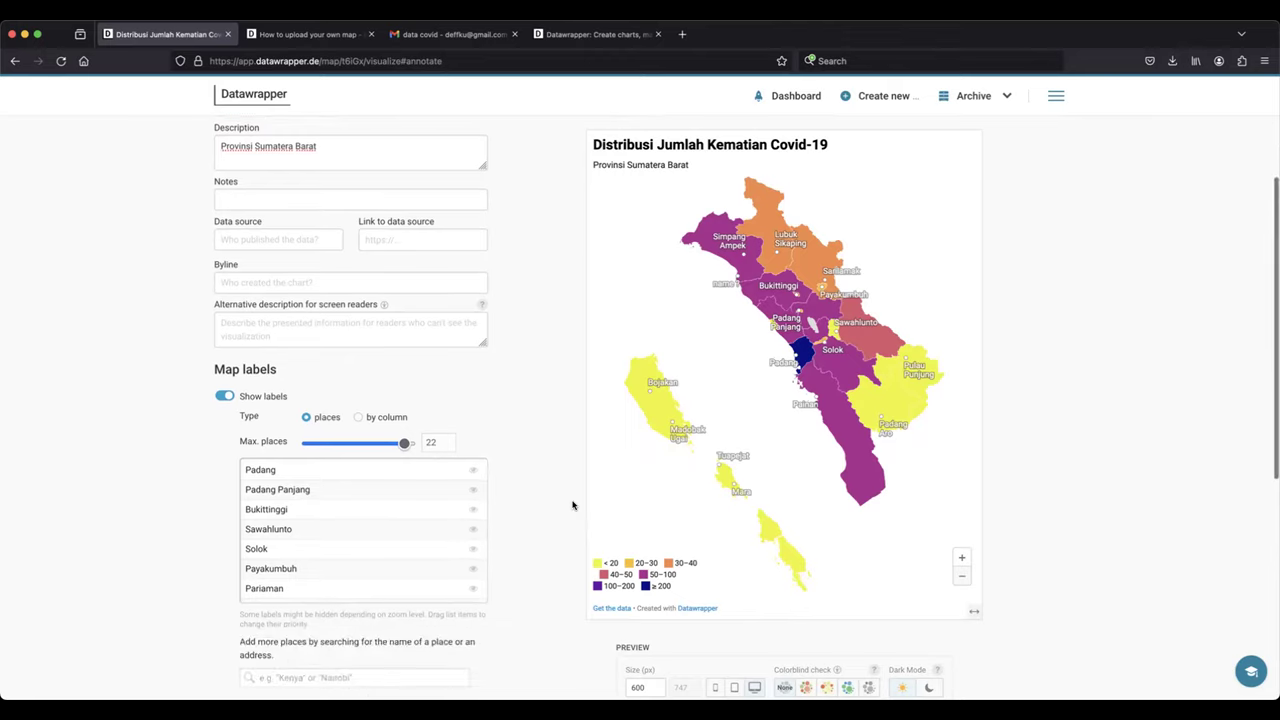
pyautogui.moveTo(404, 414); pyautogui.dragTo(370, 418)
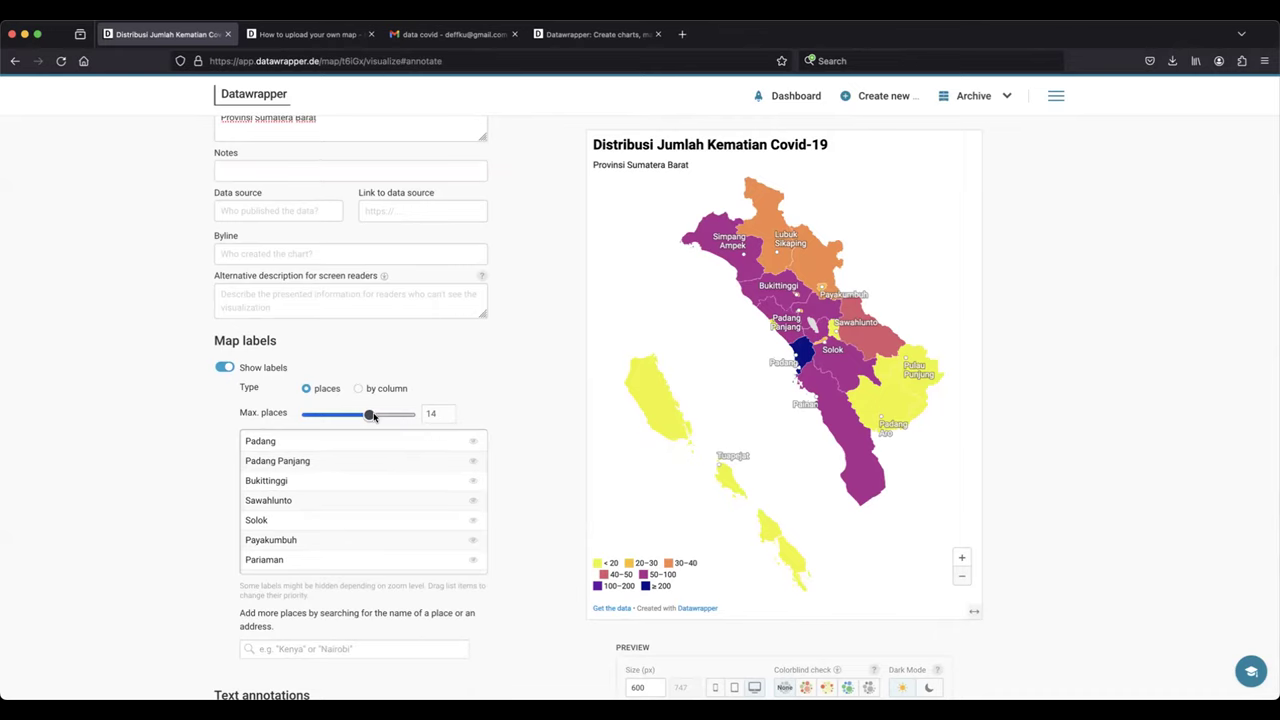
# - Review the place label list, text annotation and tooltip options, and the layout settings
pyautogui.scroll(-3, 511, 435)
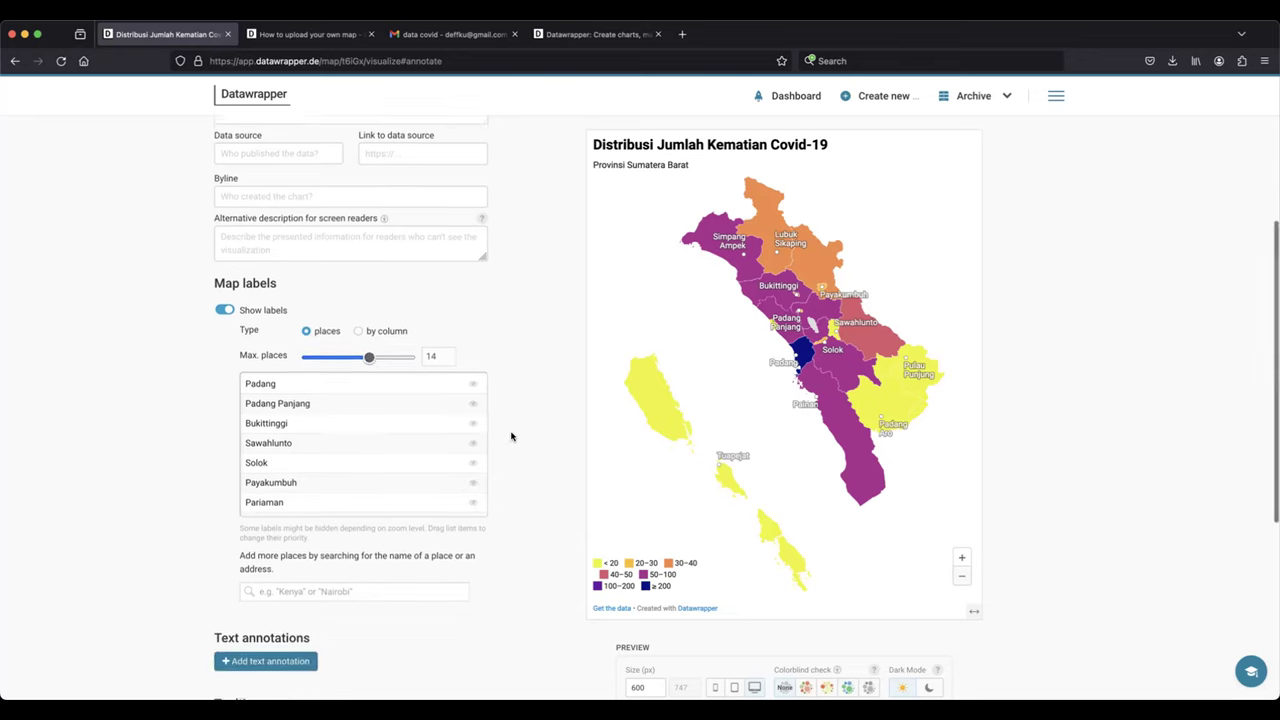
pyautogui.scroll(-1, 511, 435)
pyautogui.scroll(5, 511, 435)
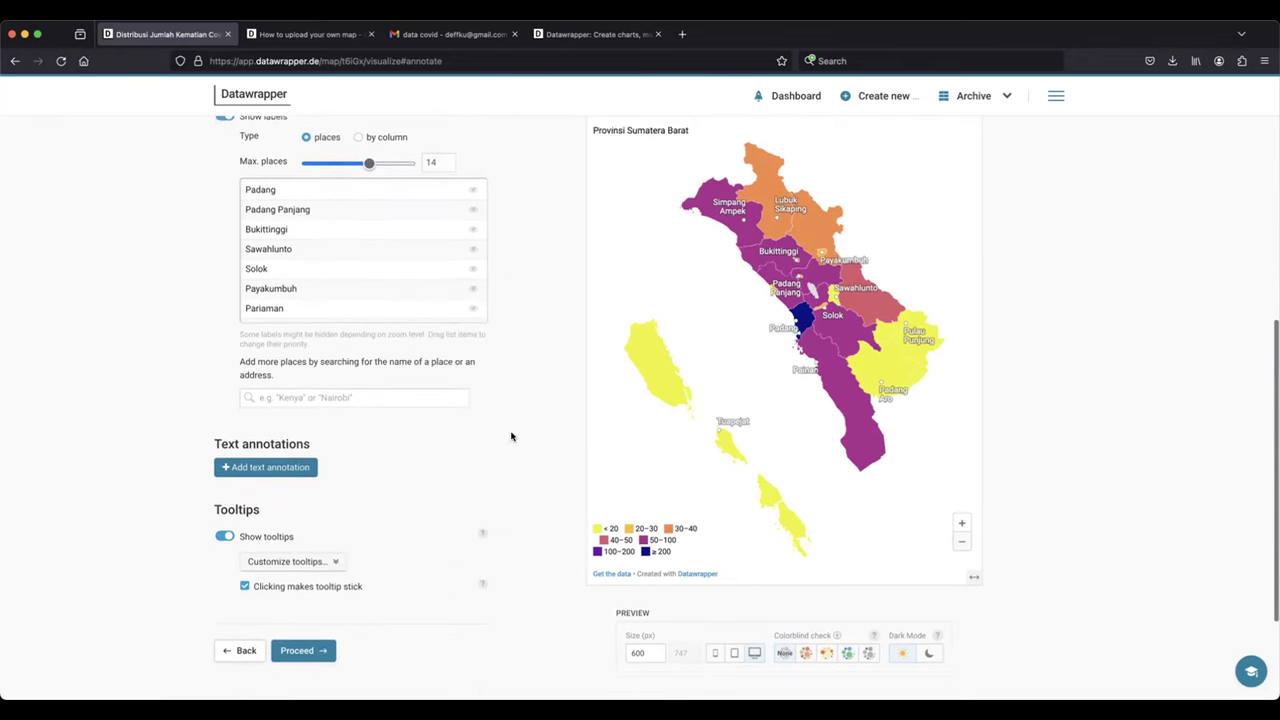
pyautogui.scroll(-2, 511, 435)
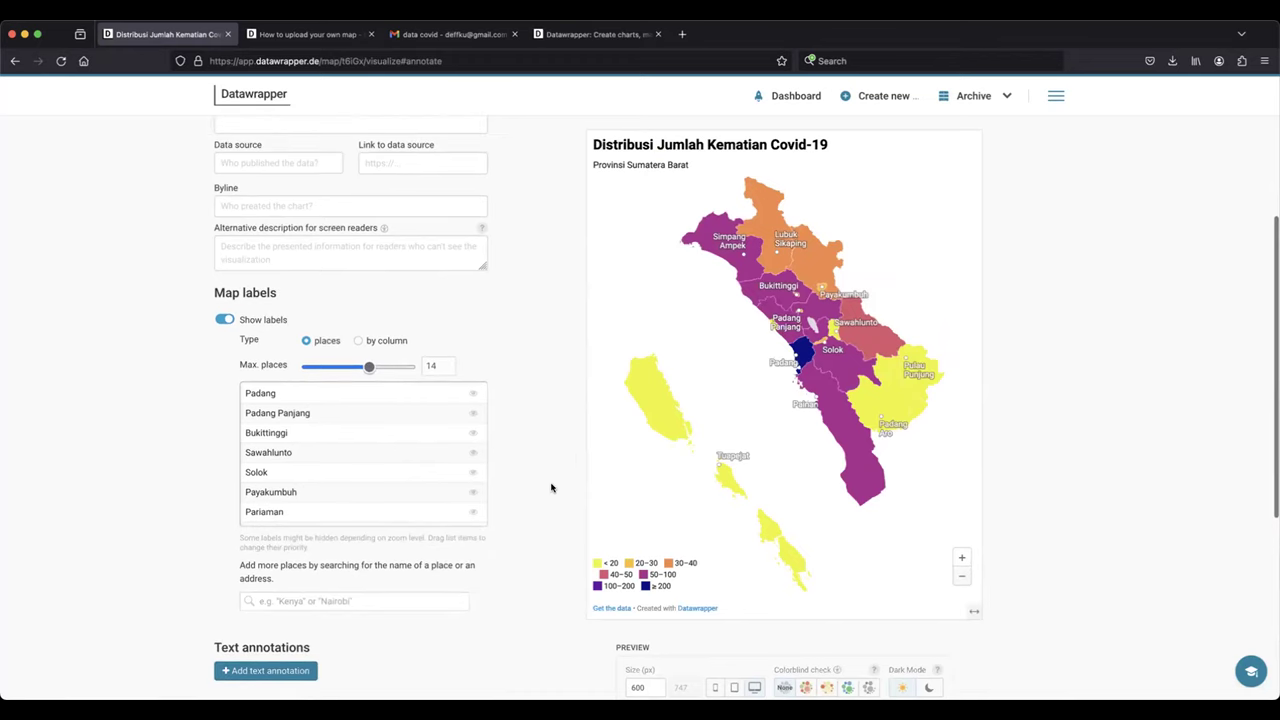
pyautogui.scroll(5, 548, 478)
pyautogui.click(338, 260)
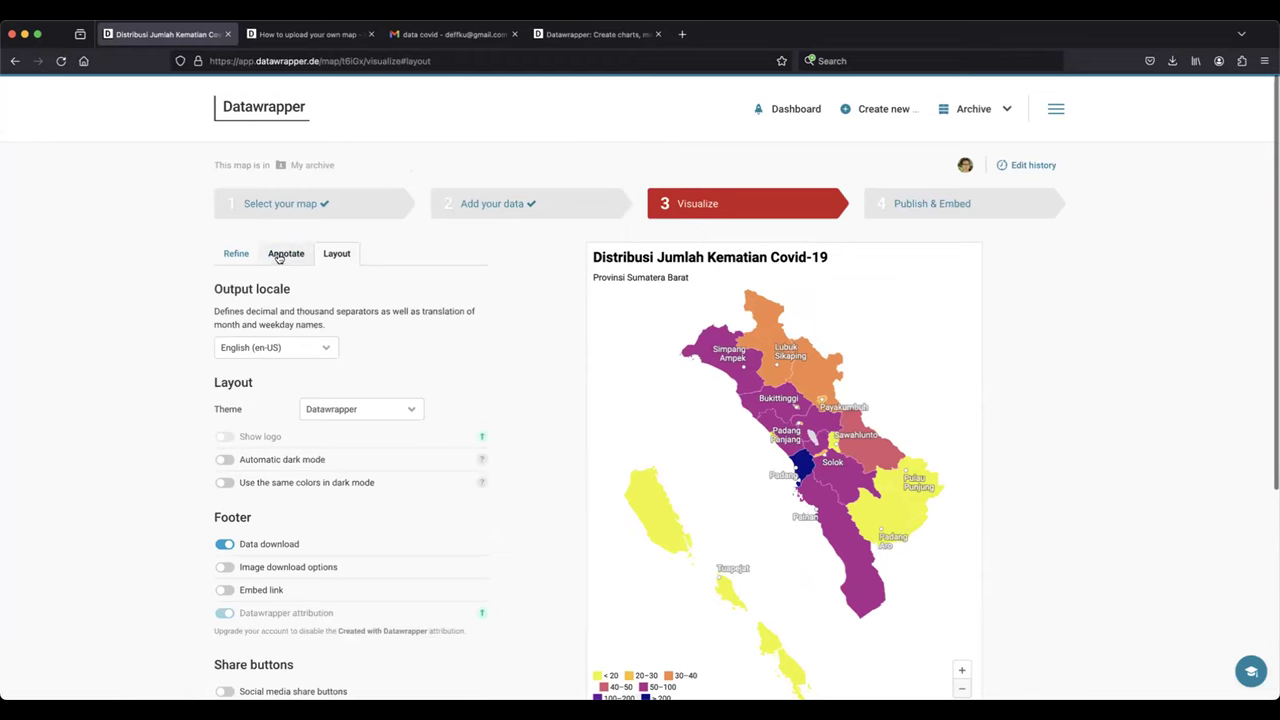
# - Review the refine settings for the legend and map extras, including the choices for the zoom button position
pyautogui.click(240, 253)
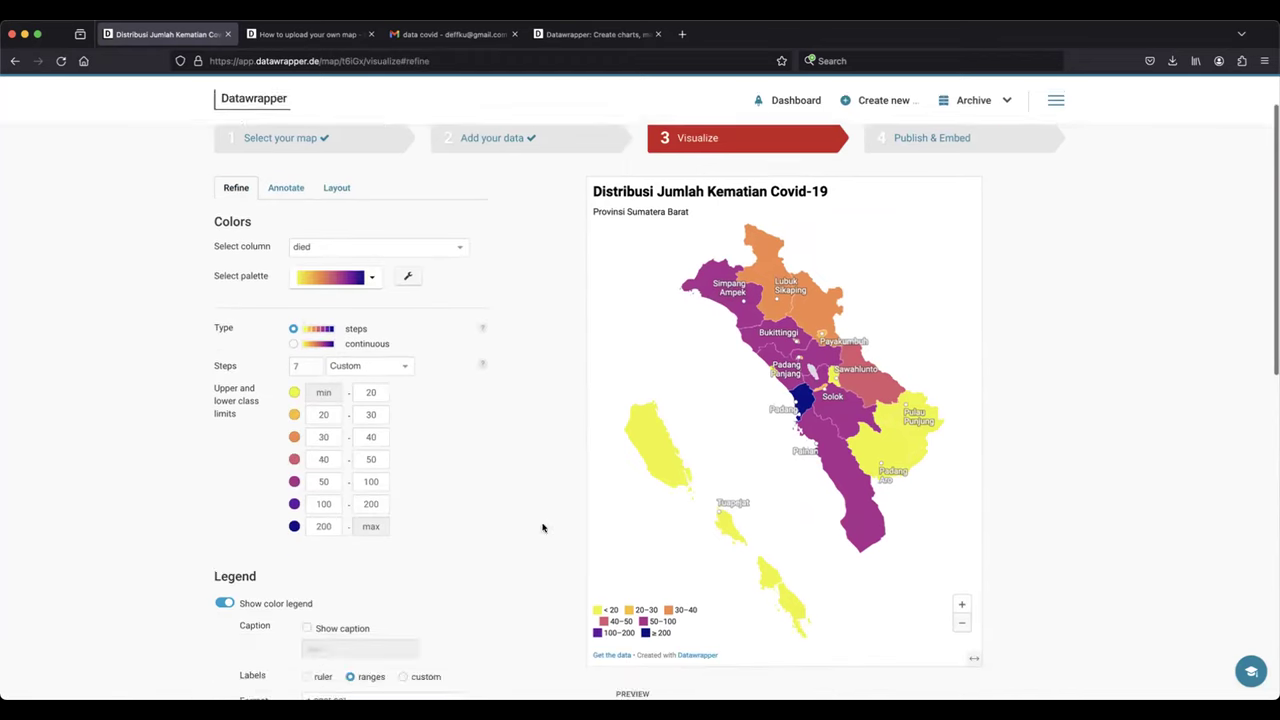
pyautogui.scroll(-5, 534, 526)
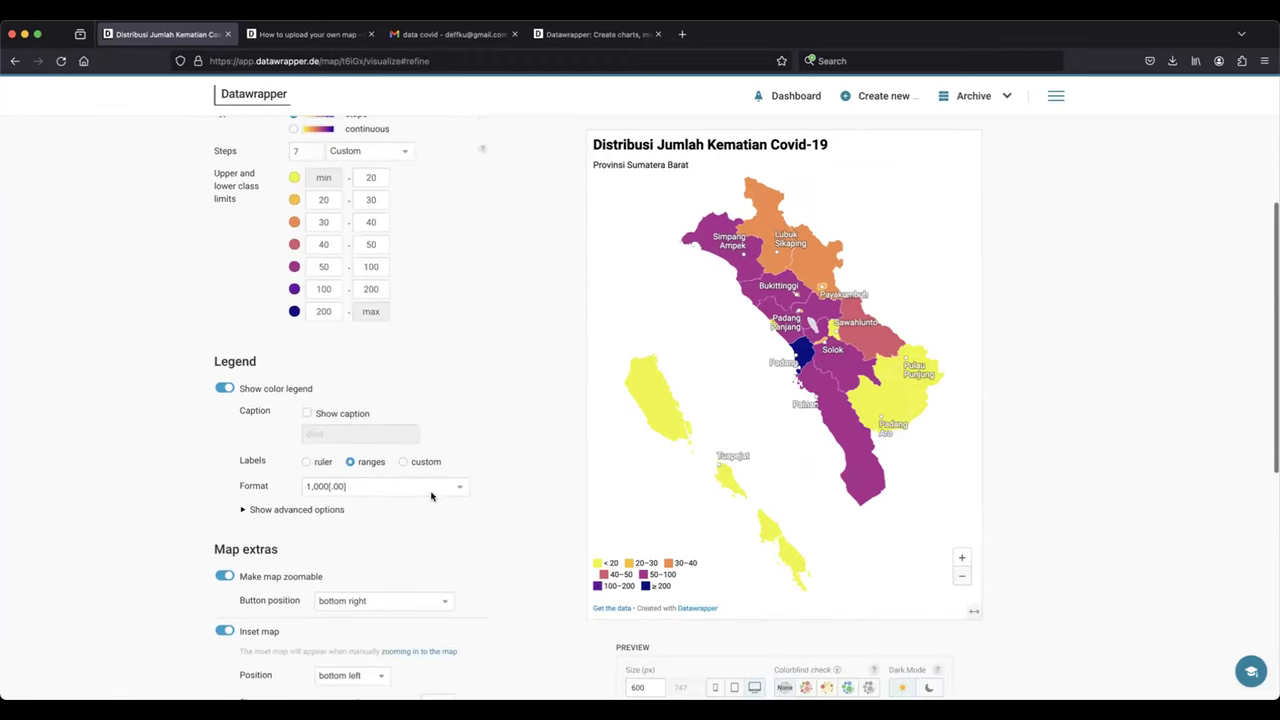
pyautogui.scroll(-3, 486, 515)
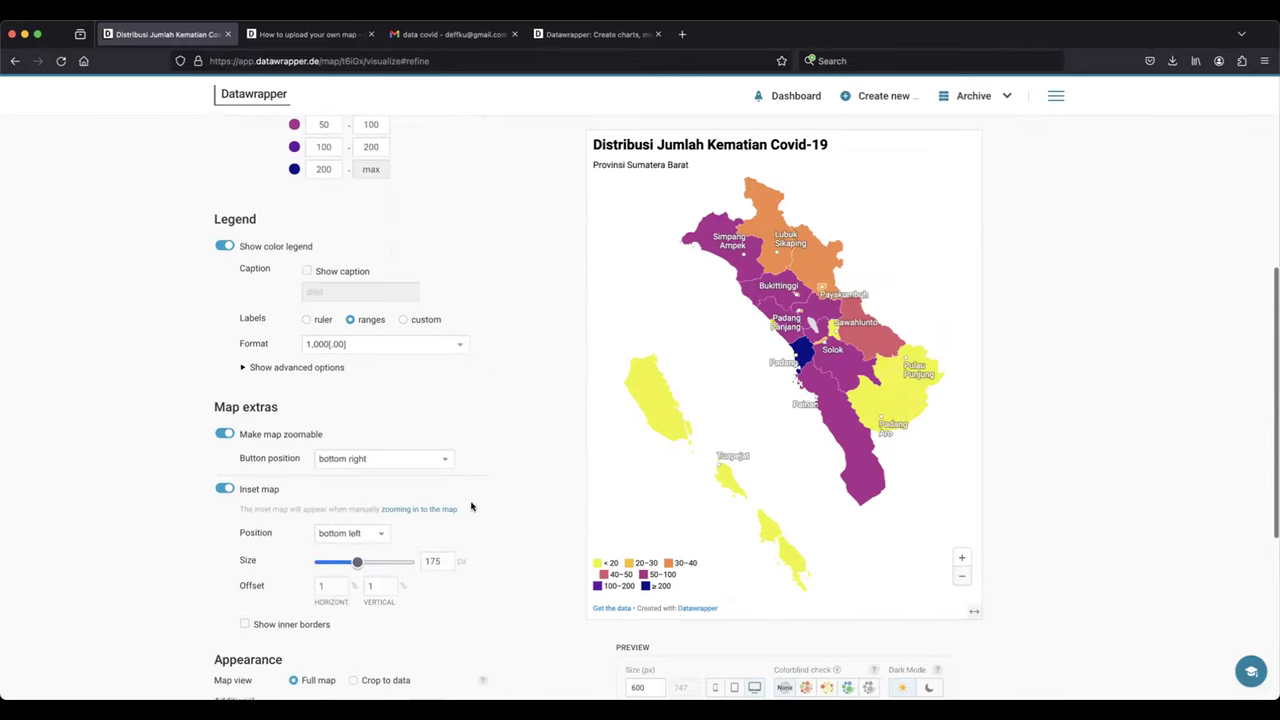
pyautogui.click(441, 460)
pyautogui.click(484, 412)
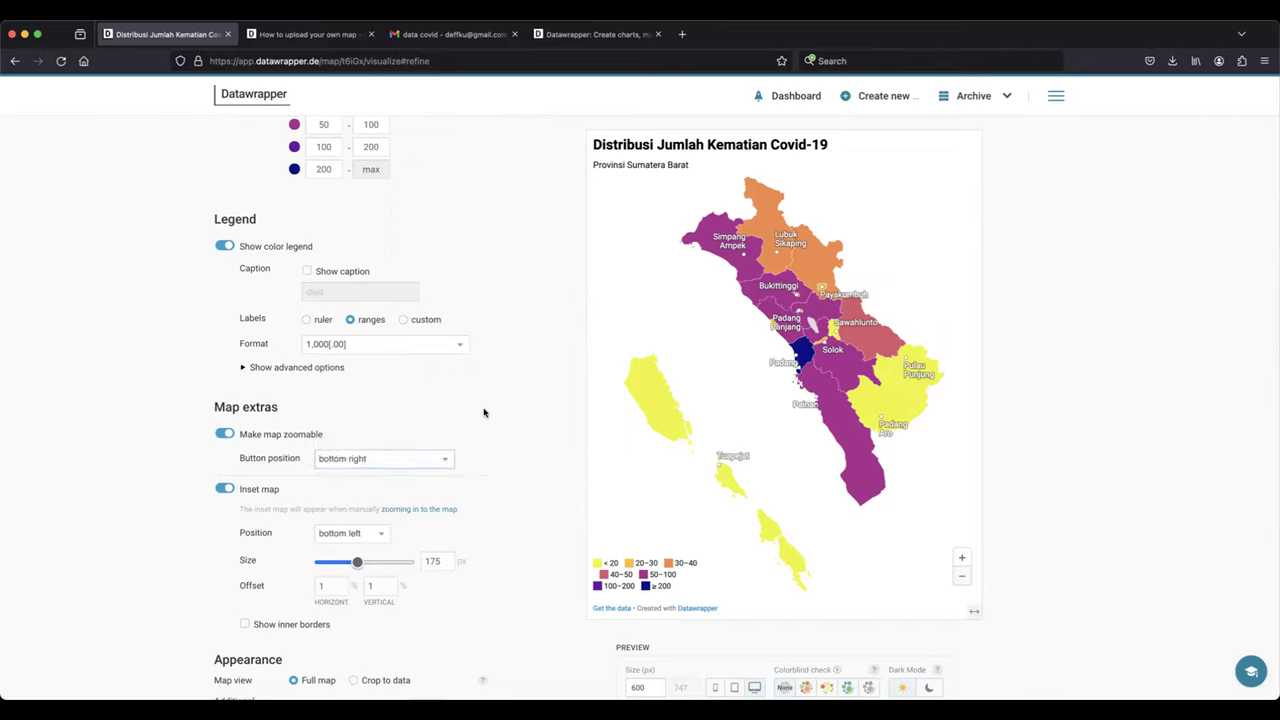
pyautogui.scroll(4, 484, 412)
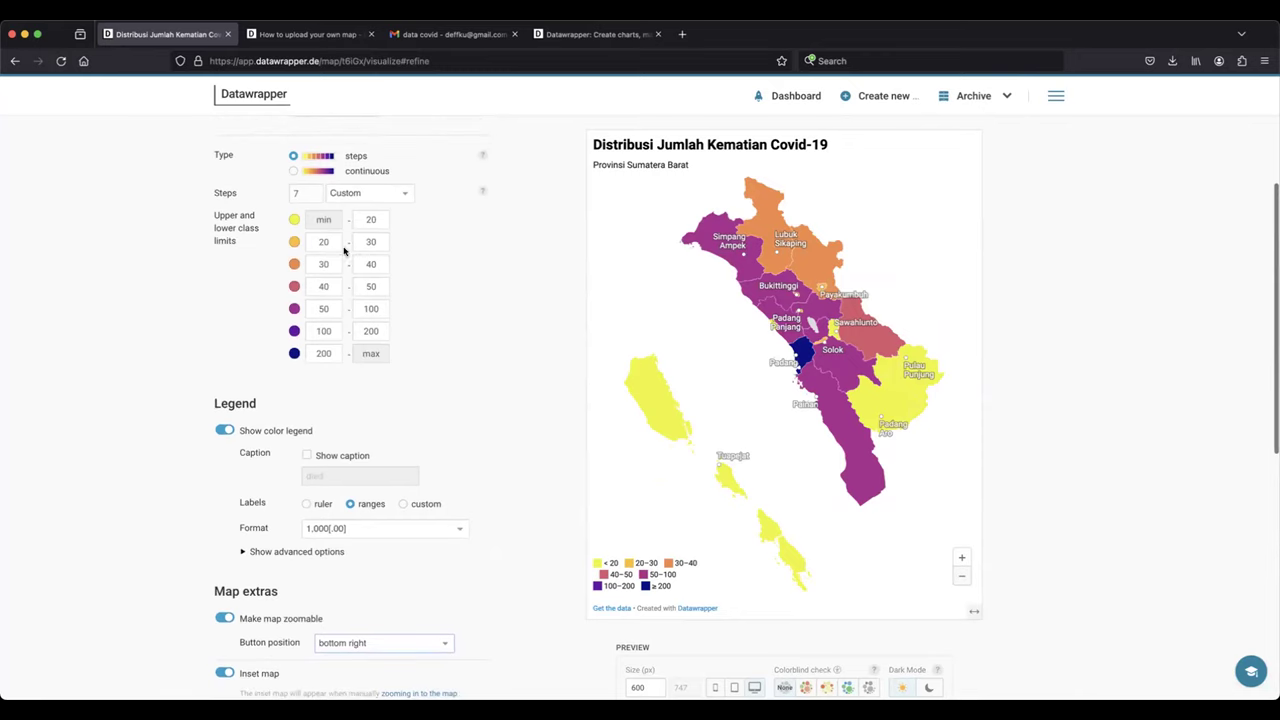
# - Try a coarser color classification with 5 steps and compare it with the 7-step version
pyautogui.scroll(1, 345, 250)
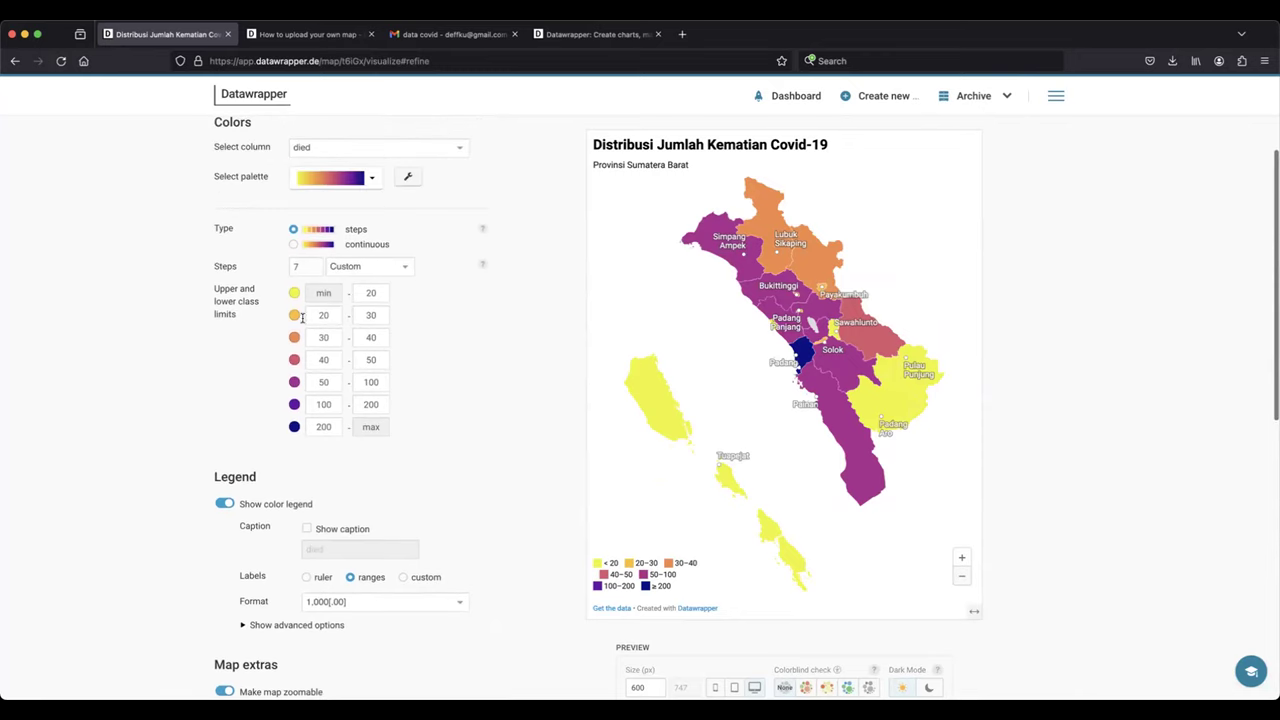
pyautogui.click(312, 270)
pyautogui.click(312, 270)
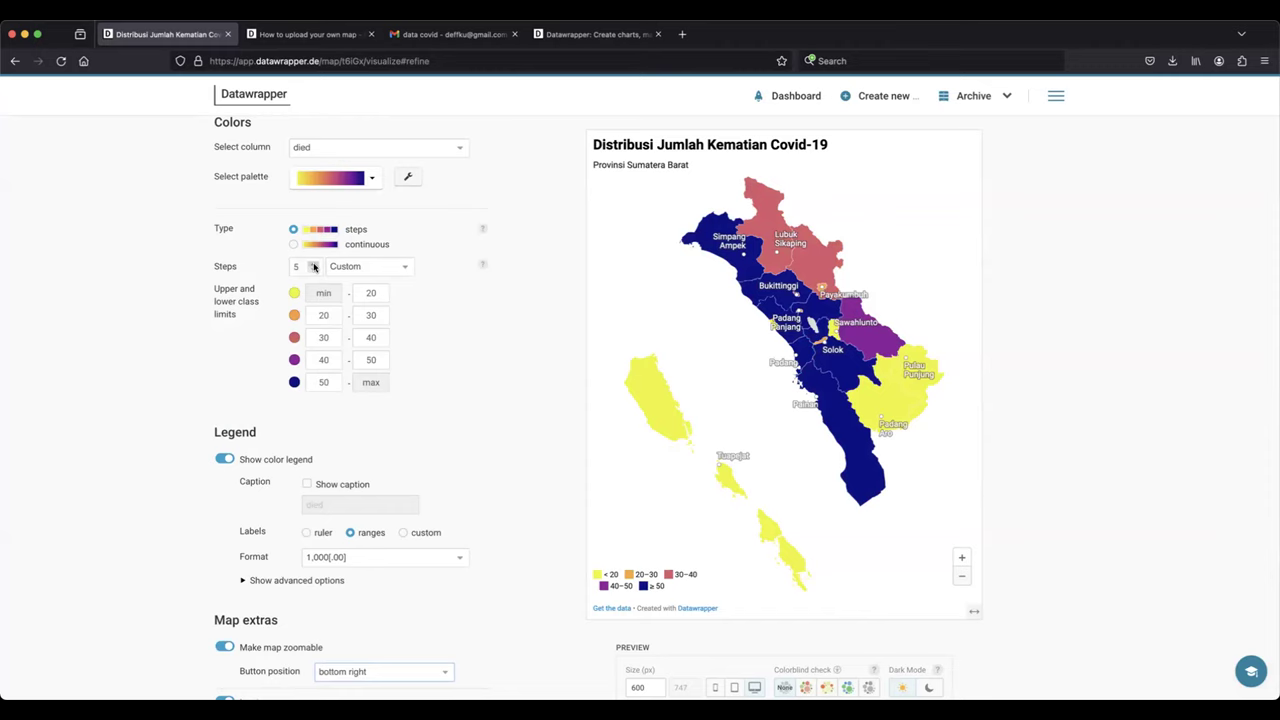
pyautogui.click(313, 263)
pyautogui.click(313, 263)
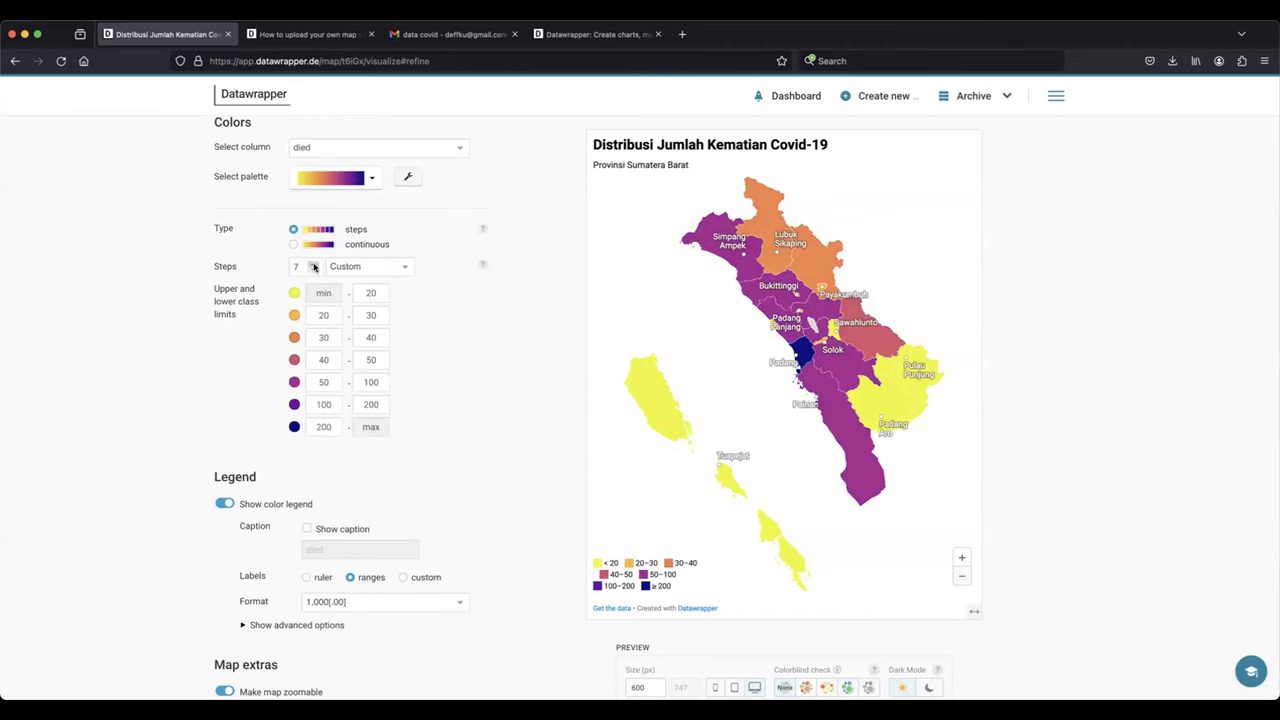
pyautogui.click(312, 270)
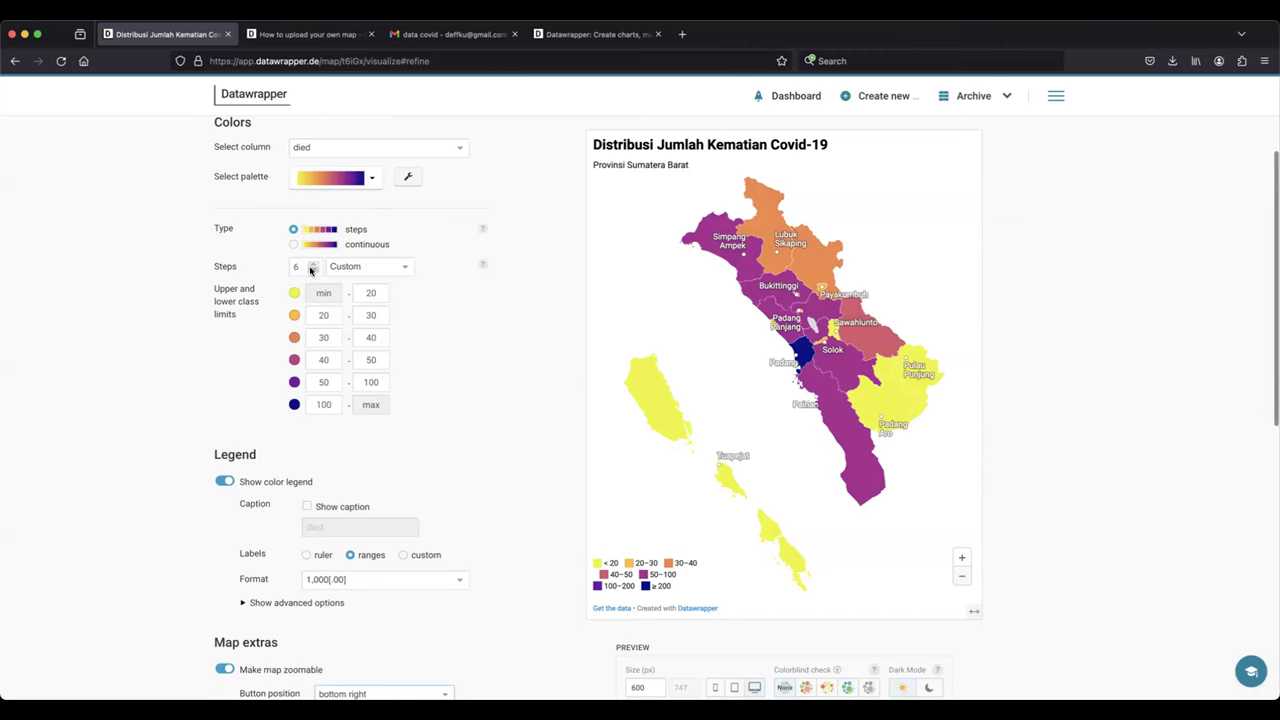
pyautogui.click(312, 270)
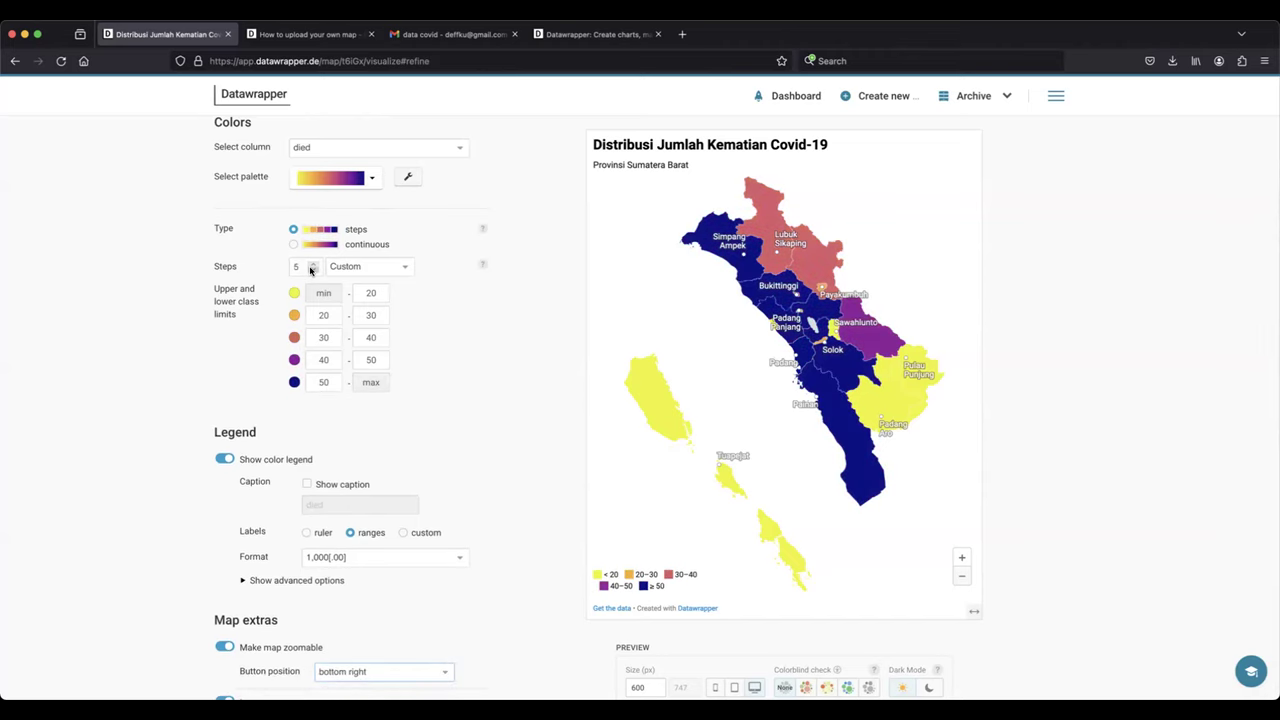
# - Set the color legend's orientation to vertical in its advanced options
pyautogui.scroll(-3, 452, 395)
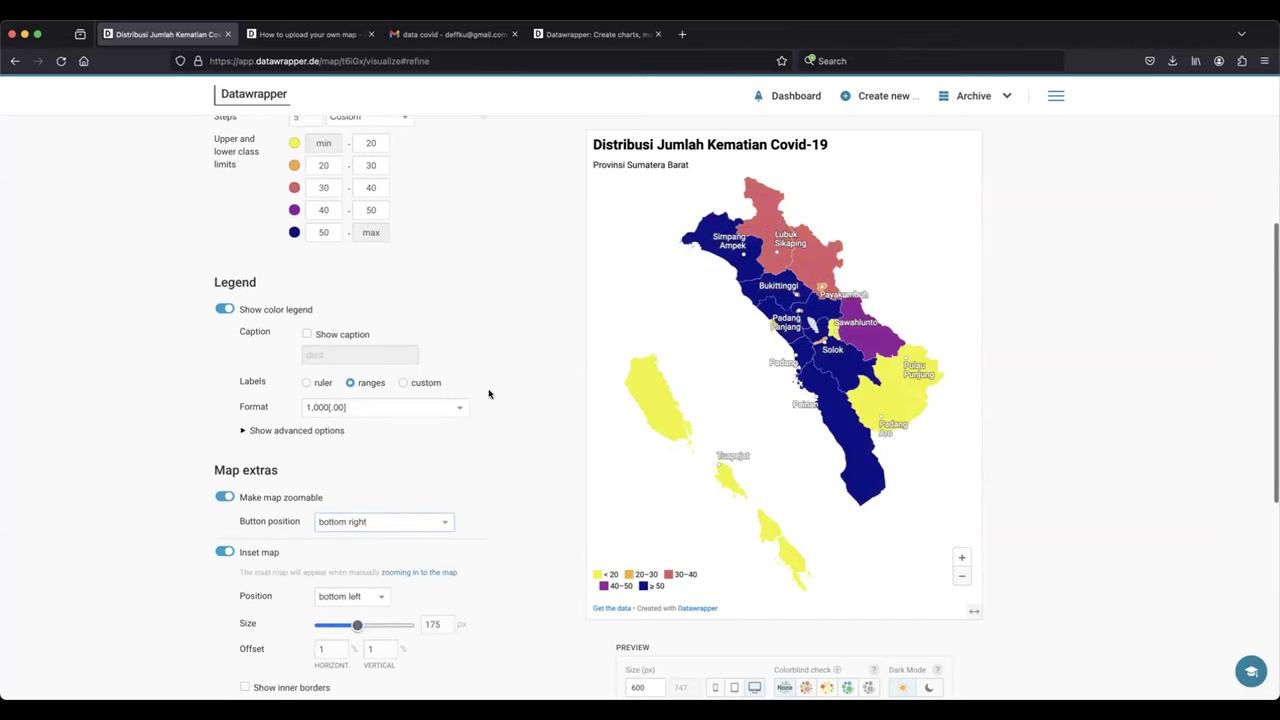
pyautogui.scroll(-2, 512, 395)
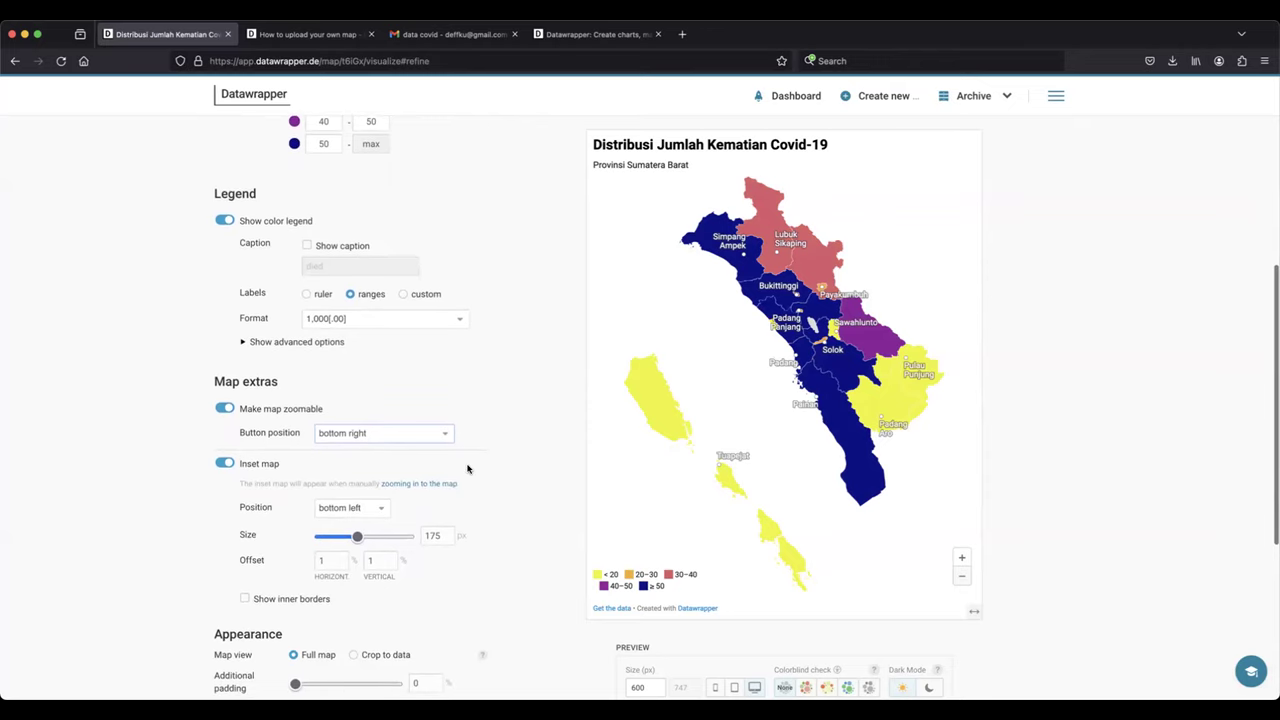
pyautogui.scroll(-4, 467, 469)
pyautogui.scroll(4, 467, 469)
pyautogui.scroll(2, 467, 469)
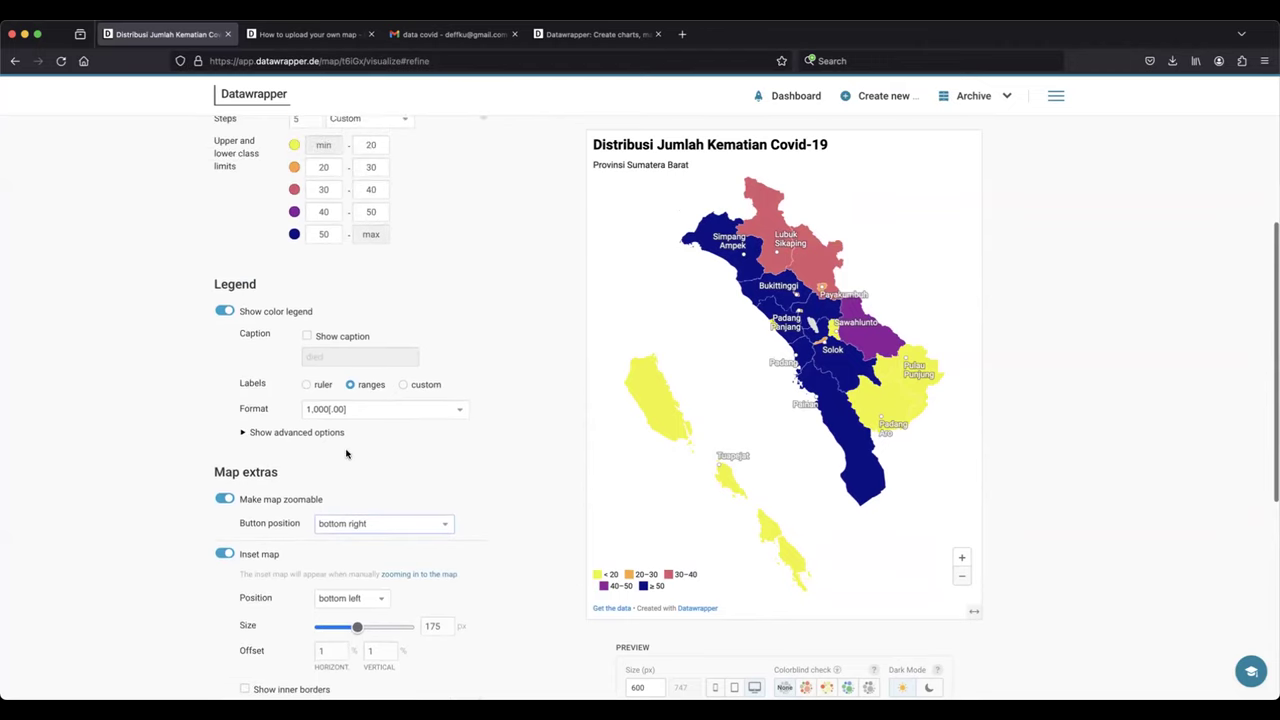
pyautogui.click(317, 437)
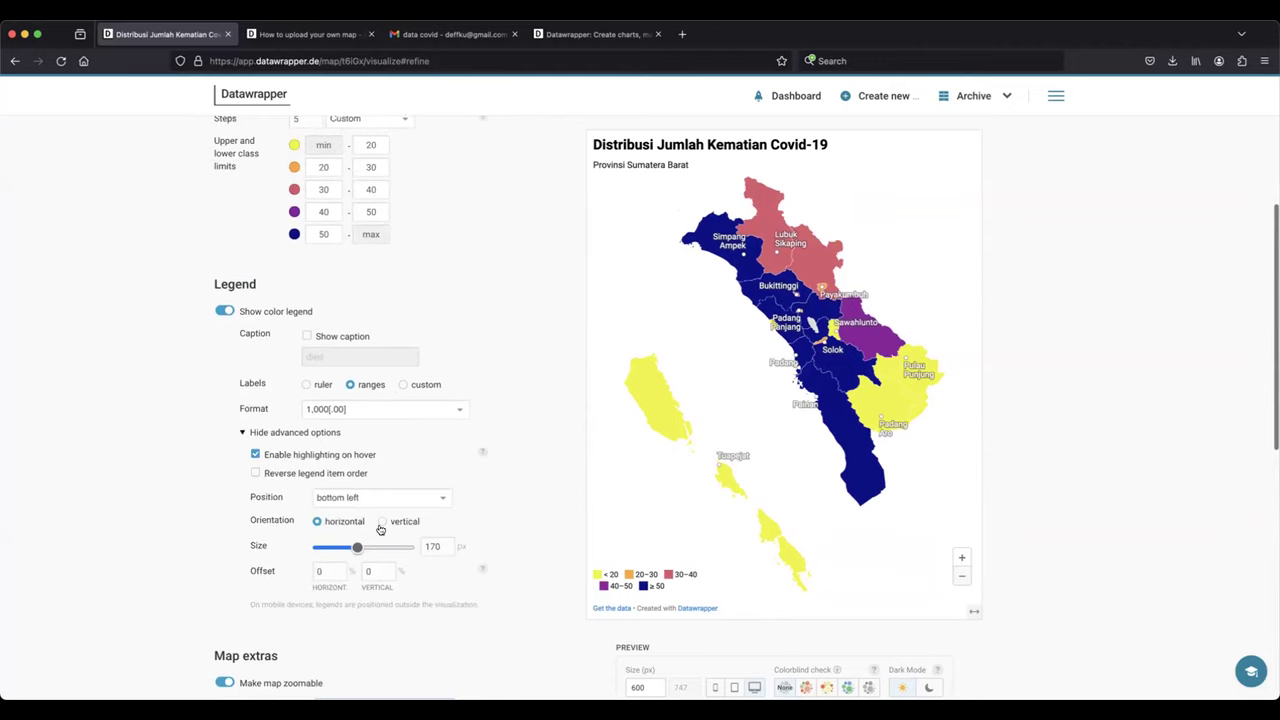
pyautogui.click(382, 521)
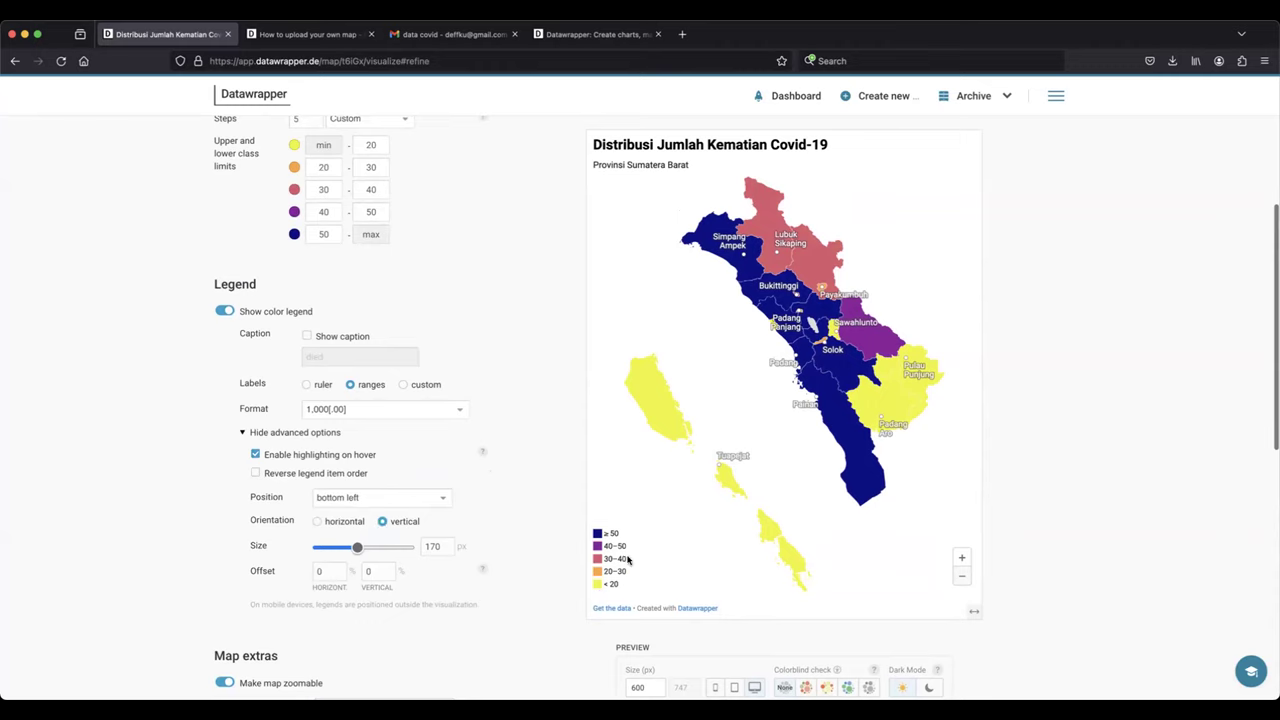
# - Set the number of color steps back to 7
pyautogui.scroll(2, 310, 217)
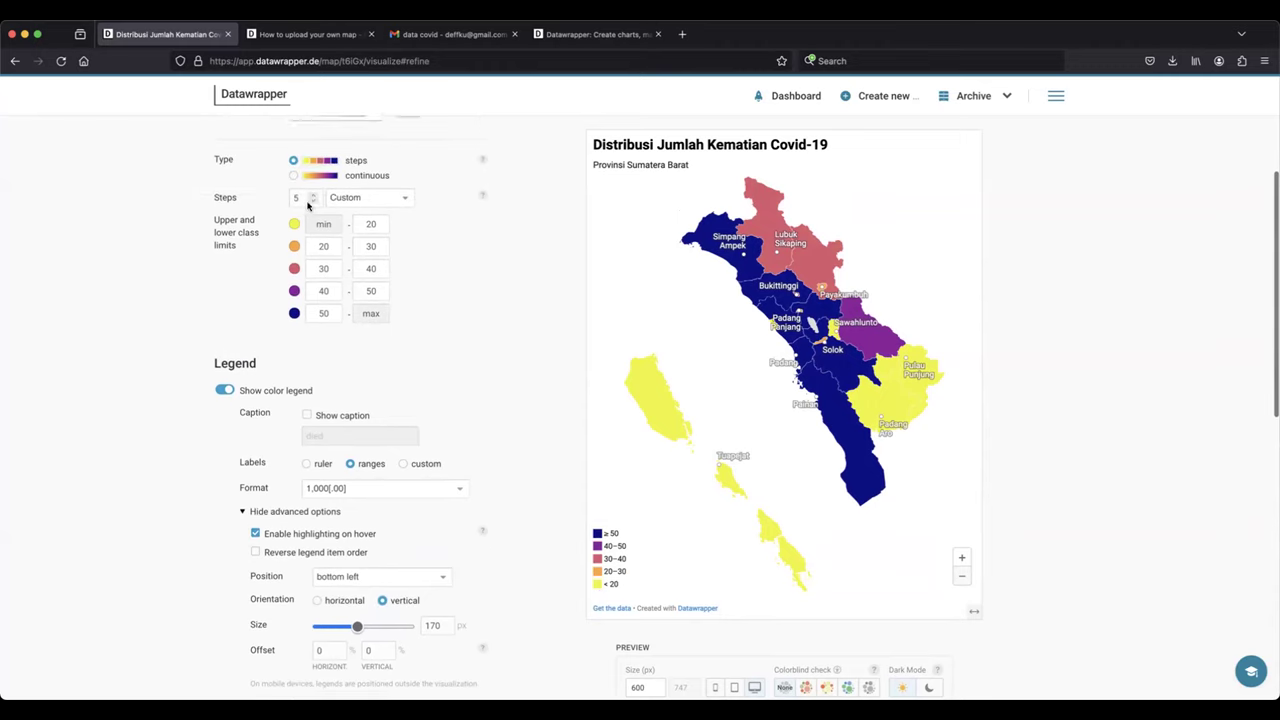
pyautogui.click(315, 200)
pyautogui.click(315, 203)
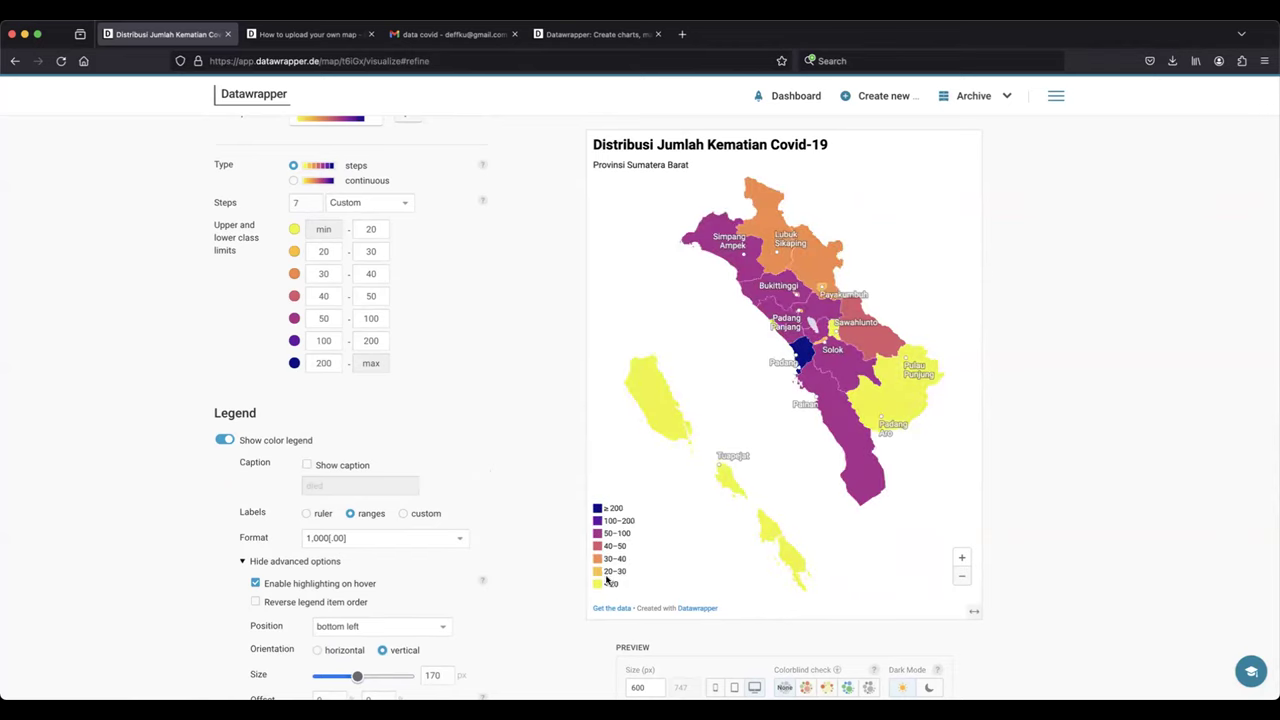
# - Reverse the order of the items in the color legend through its advanced options
pyautogui.scroll(-1, 508, 577)
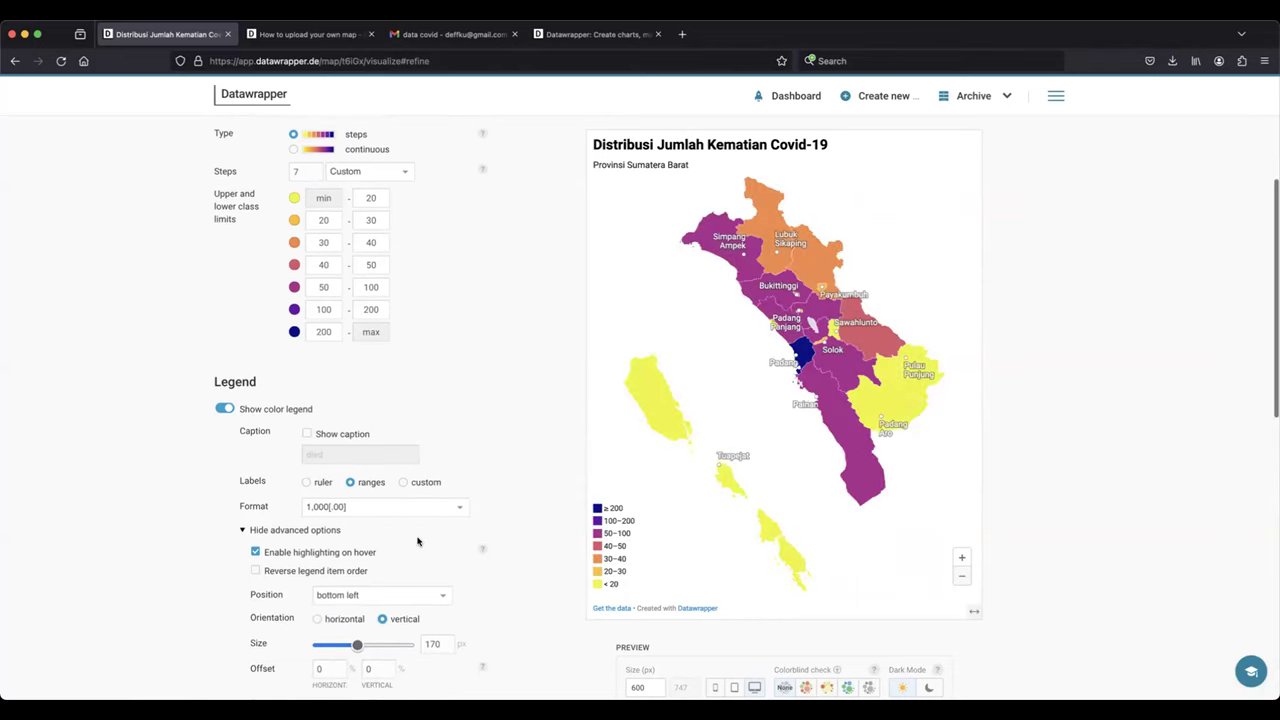
pyautogui.scroll(-5, 418, 541)
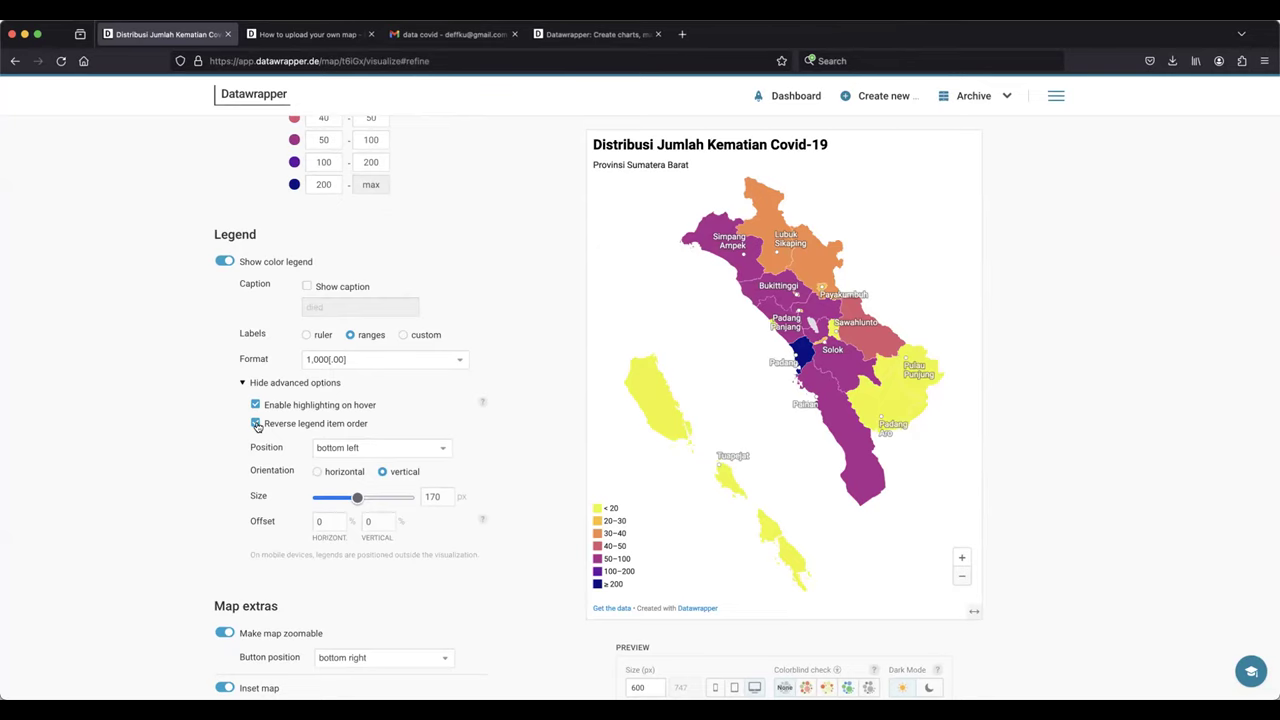
# - Review the refine settings once more, from the color classes and legend to the map extras and appearance options
pyautogui.scroll(-5, 257, 424)
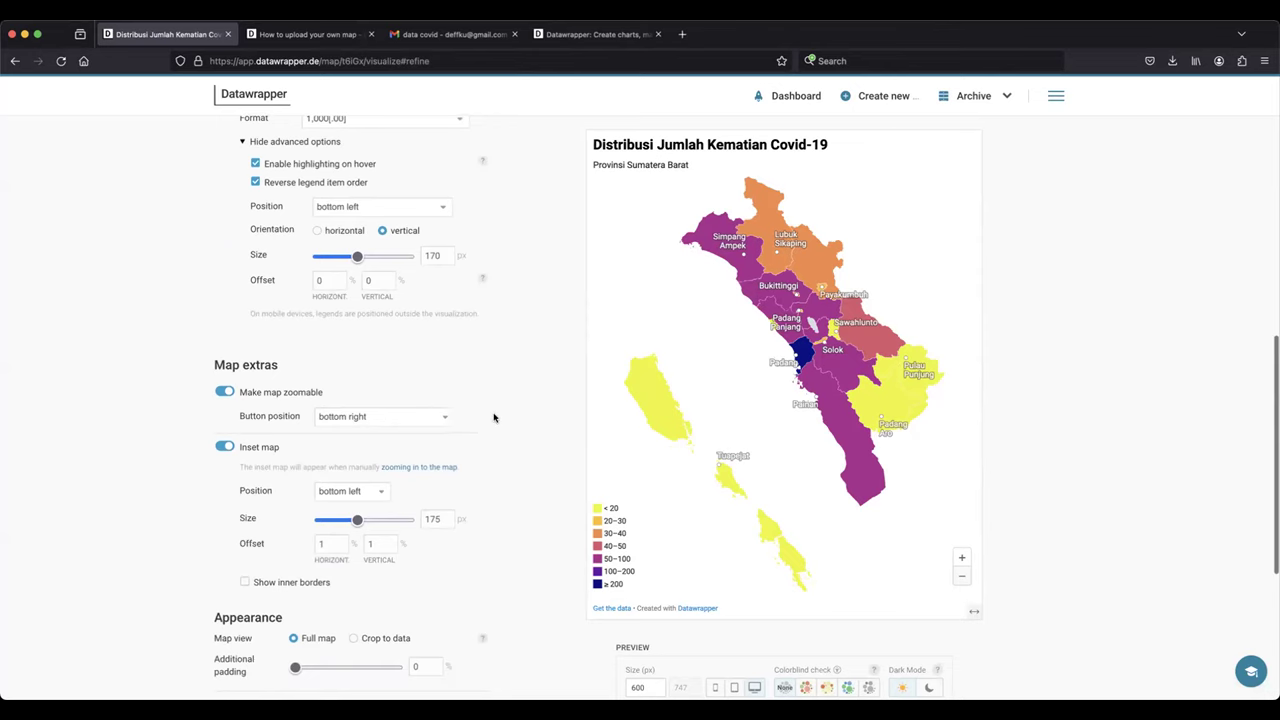
pyautogui.scroll(10, 500, 417)
pyautogui.scroll(1, 504, 419)
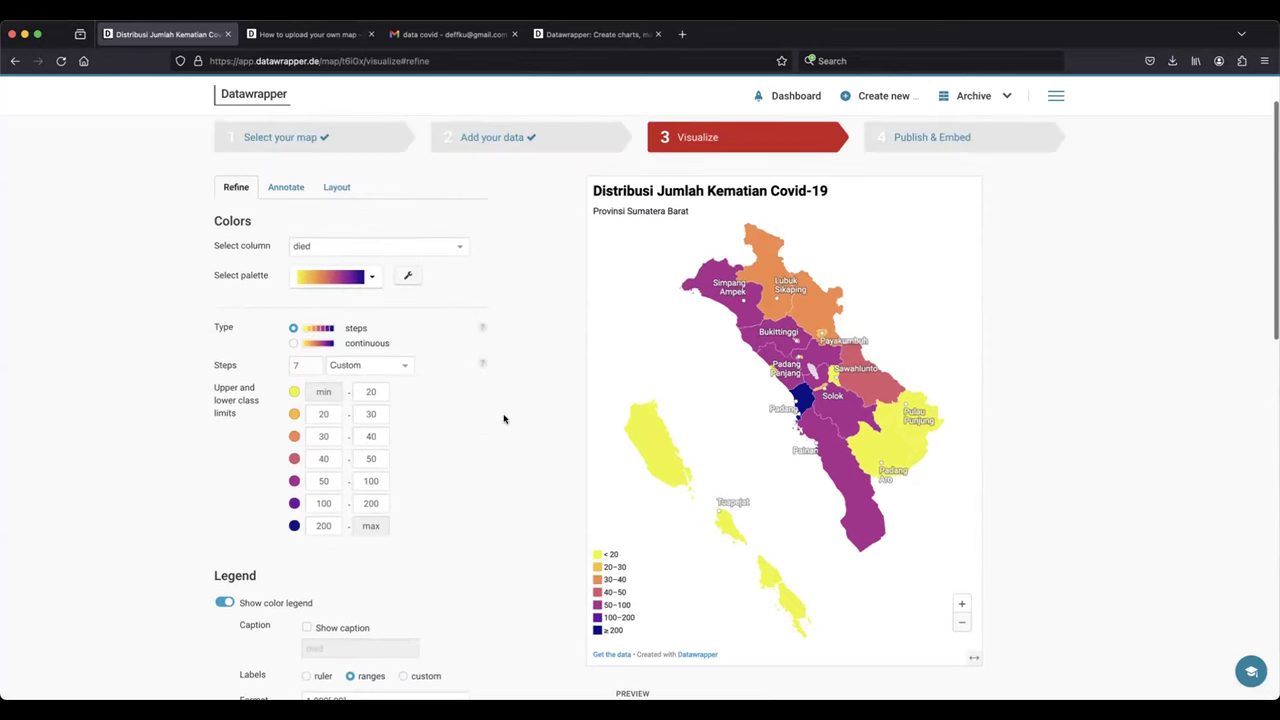
pyautogui.scroll(-3, 504, 419)
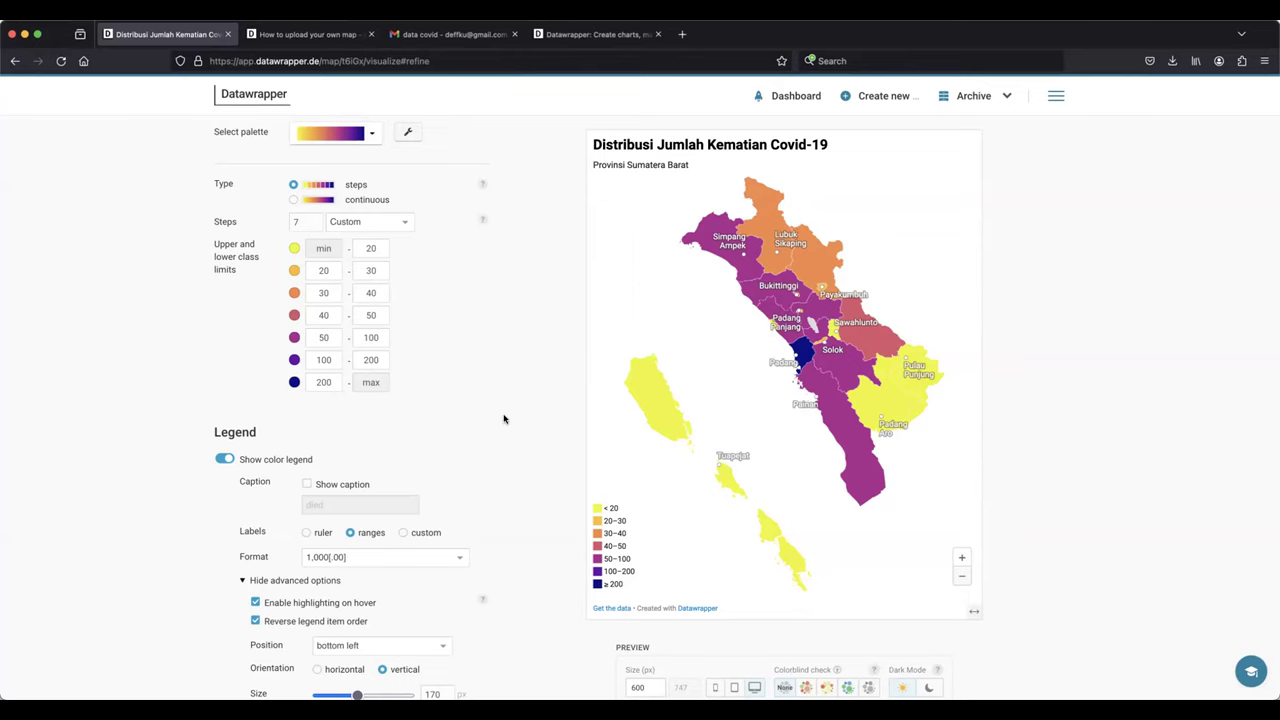
pyautogui.scroll(5, 447, 357)
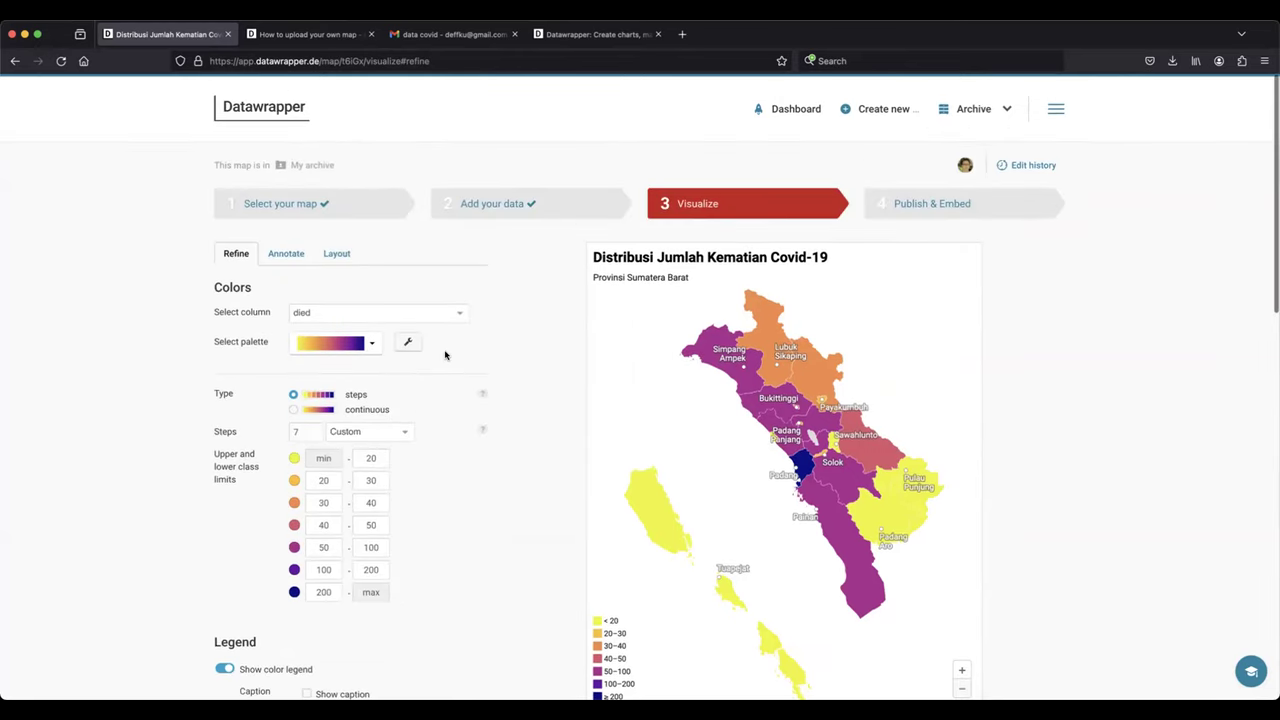
pyautogui.scroll(-4, 489, 377)
pyautogui.scroll(4, 490, 375)
pyautogui.scroll(-6, 490, 377)
pyautogui.scroll(-5, 490, 377)
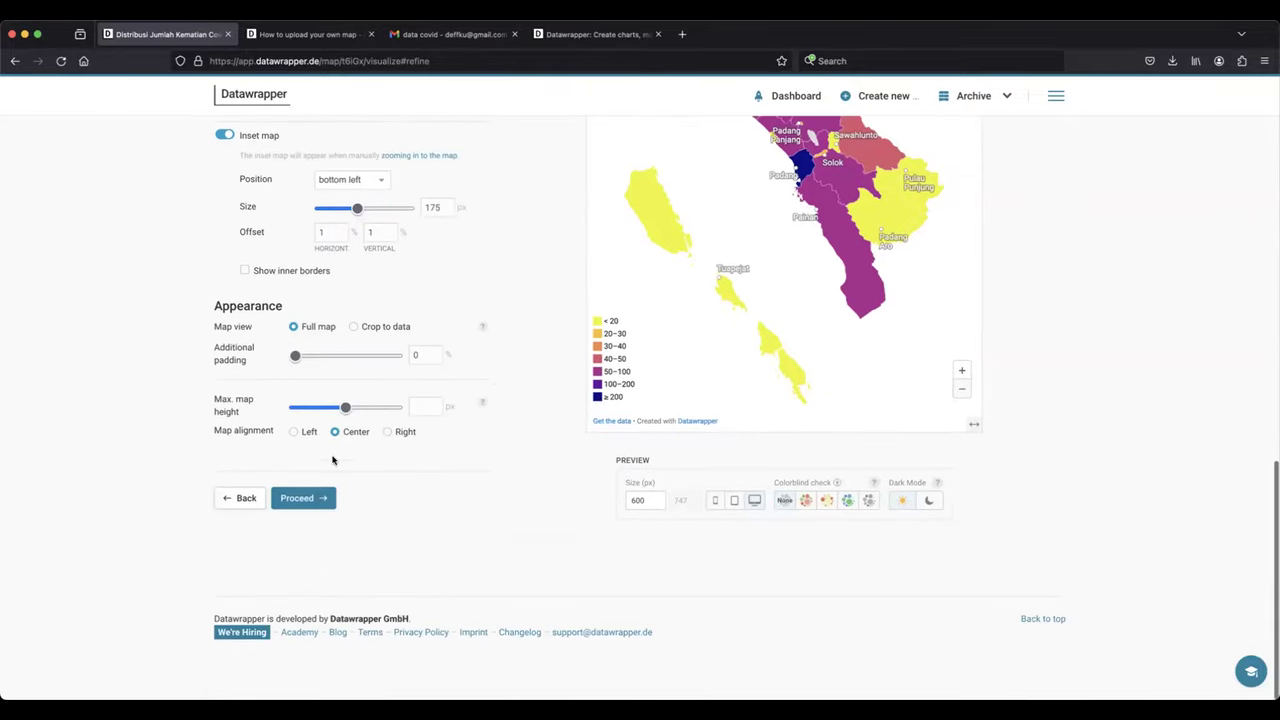
# - Go on through the Annotate and Layout settings, checking them, and advance to the Publish & Embed stage
pyautogui.click(295, 502)
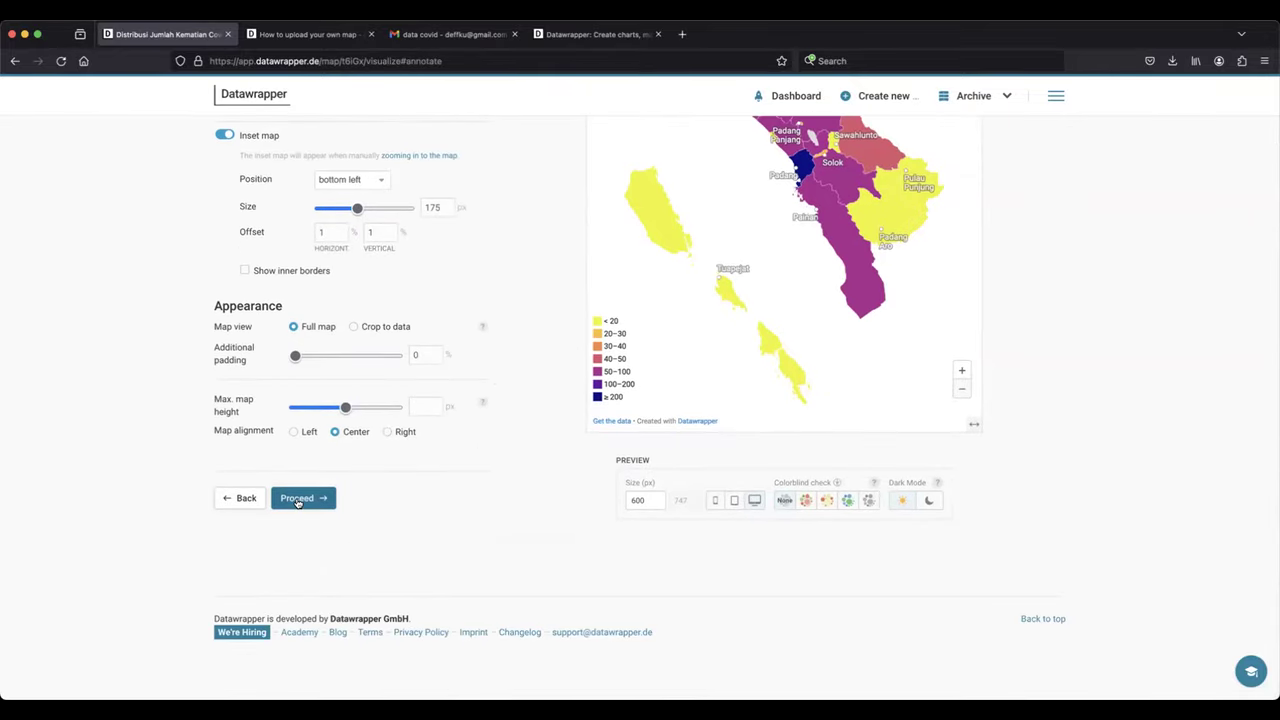
pyautogui.scroll(5, 417, 478)
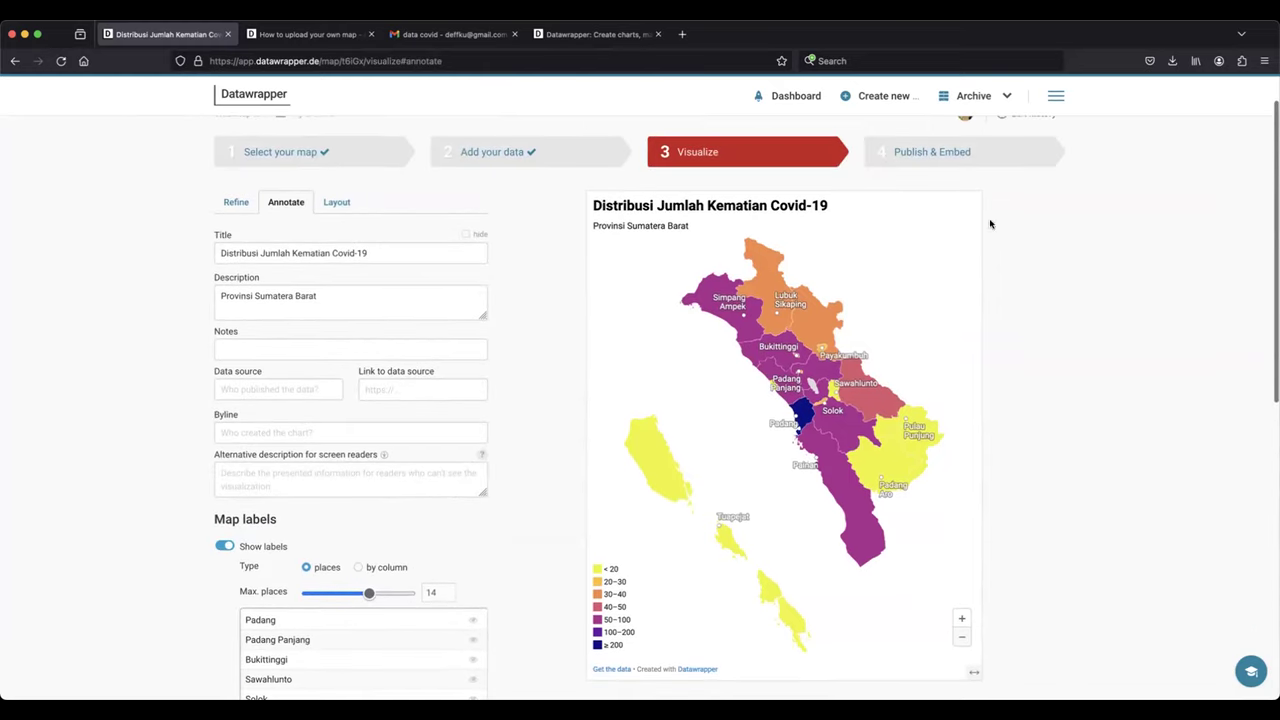
pyautogui.scroll(-10, 517, 517)
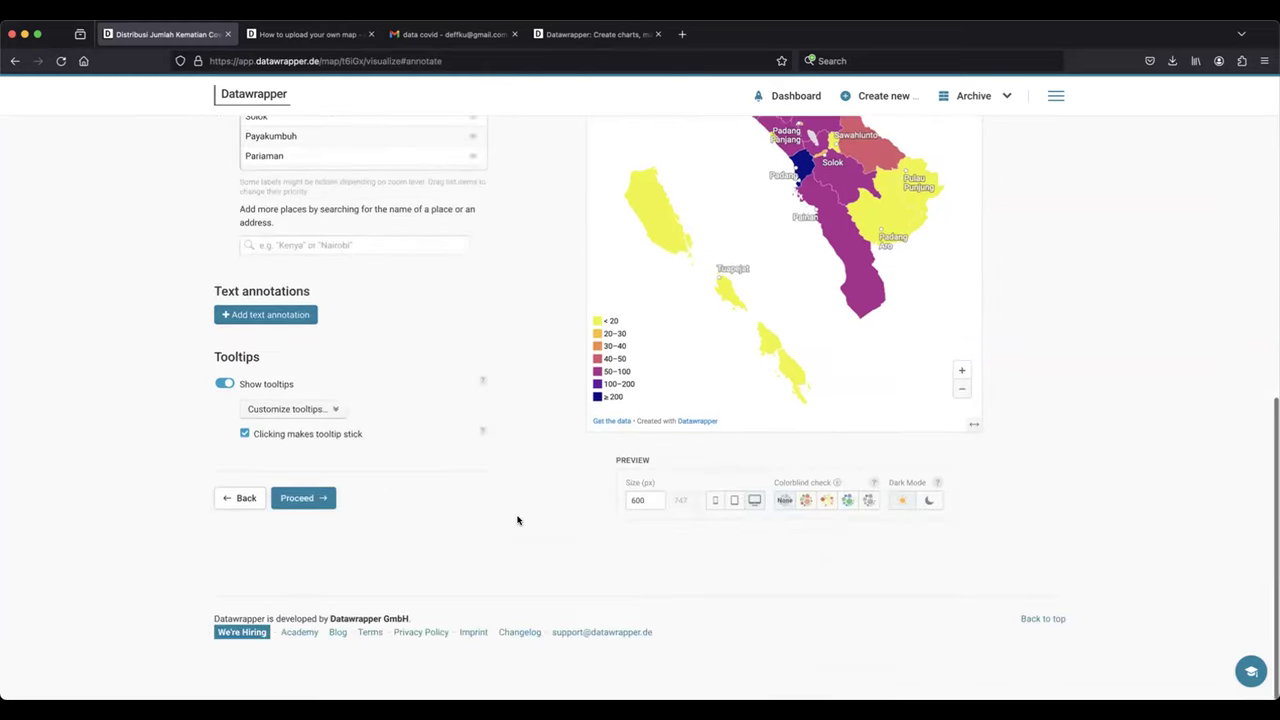
pyautogui.click(325, 509)
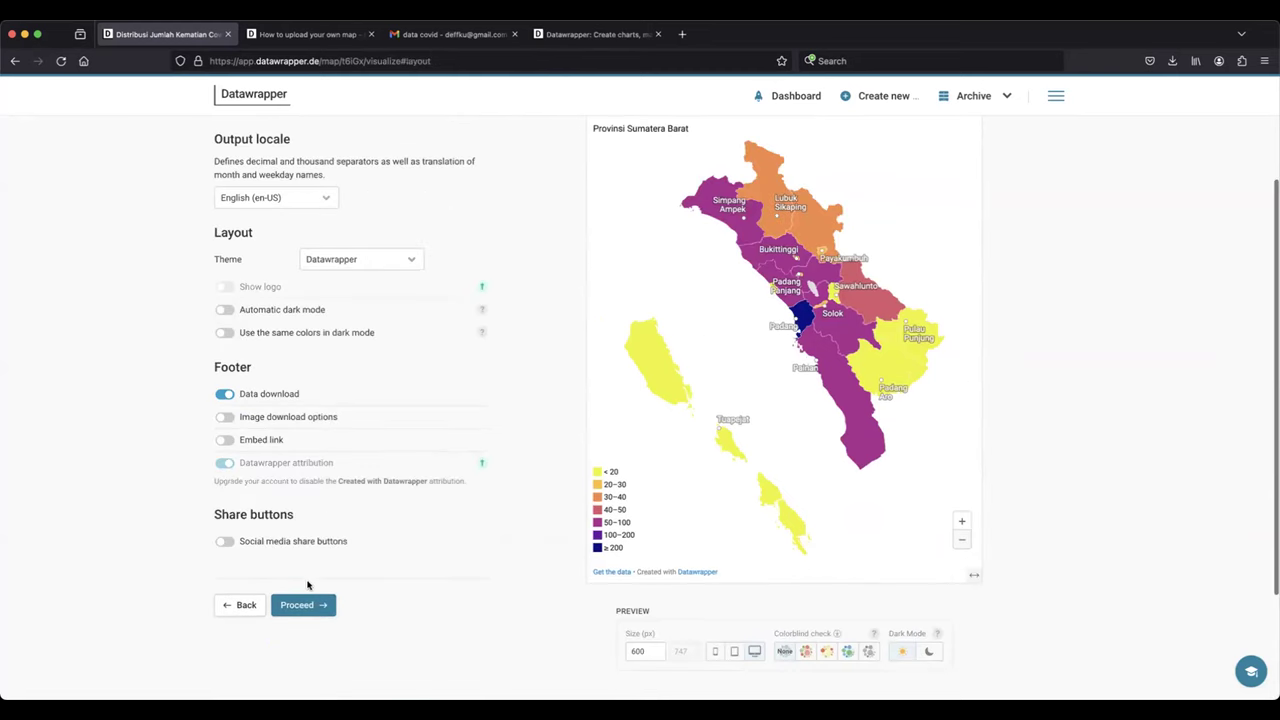
pyautogui.scroll(-1, 548, 415)
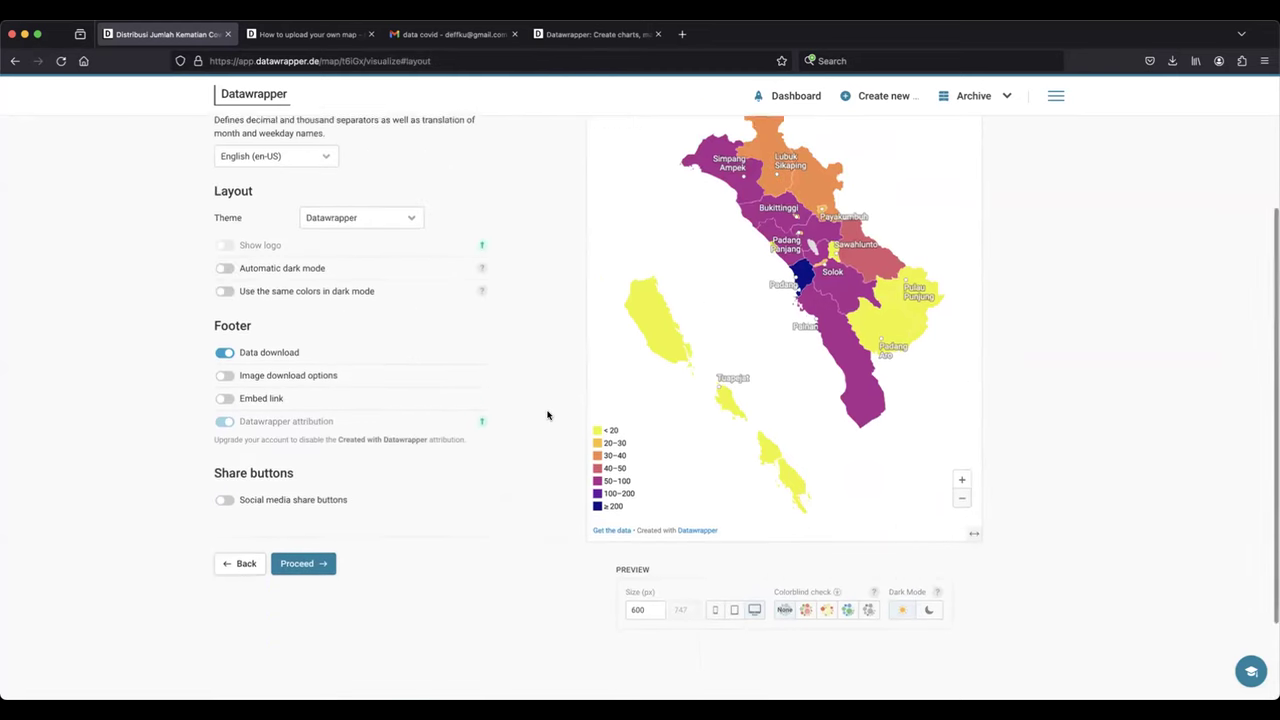
pyautogui.scroll(4, 854, 264)
pyautogui.click(907, 214)
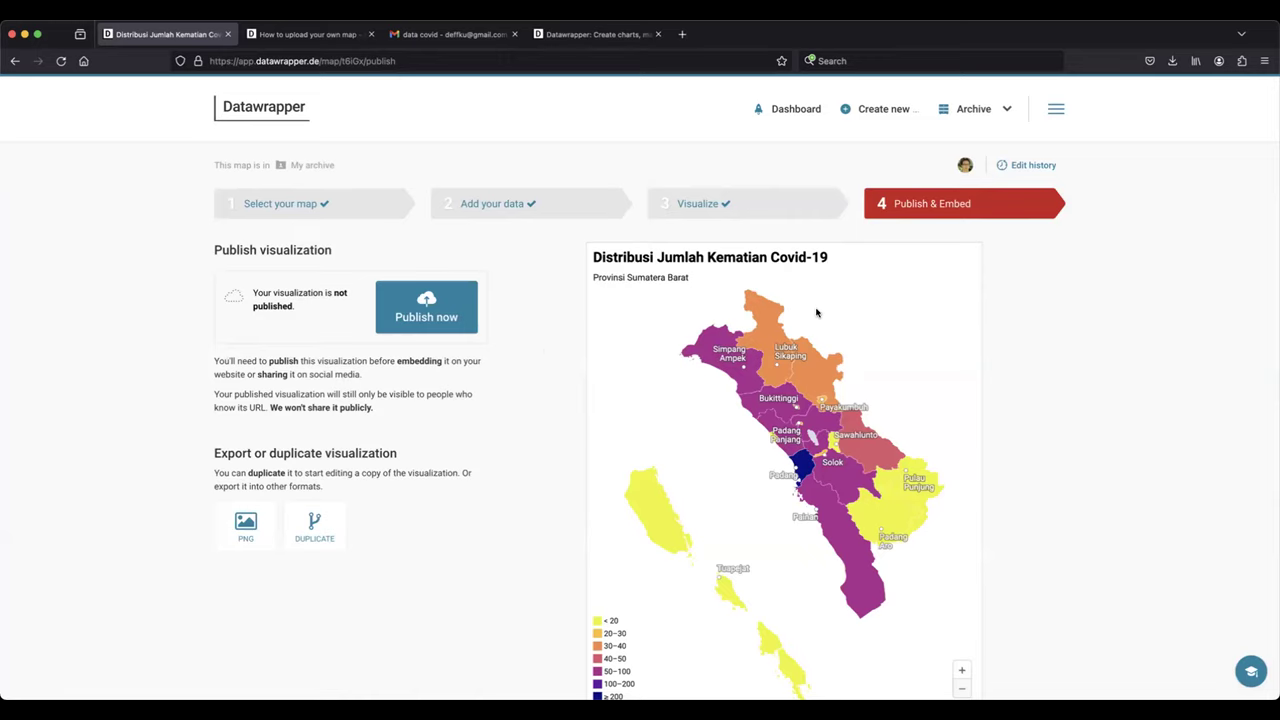
# - Bring the whole map preview into view and capture a screenshot of it, from the title to the legend
pyautogui.scroll(-2, 816, 312)
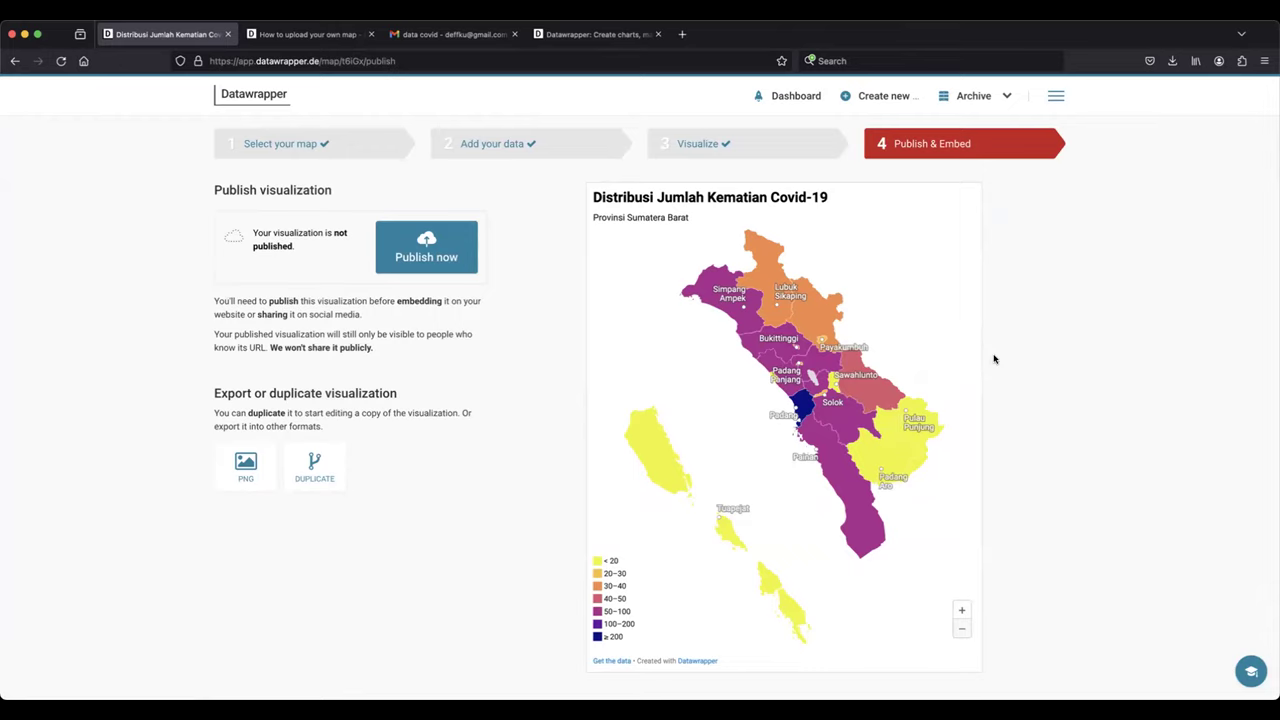
pyautogui.press('super+shift+4')
pyautogui.moveTo(592, 189); pyautogui.dragTo(948, 646)
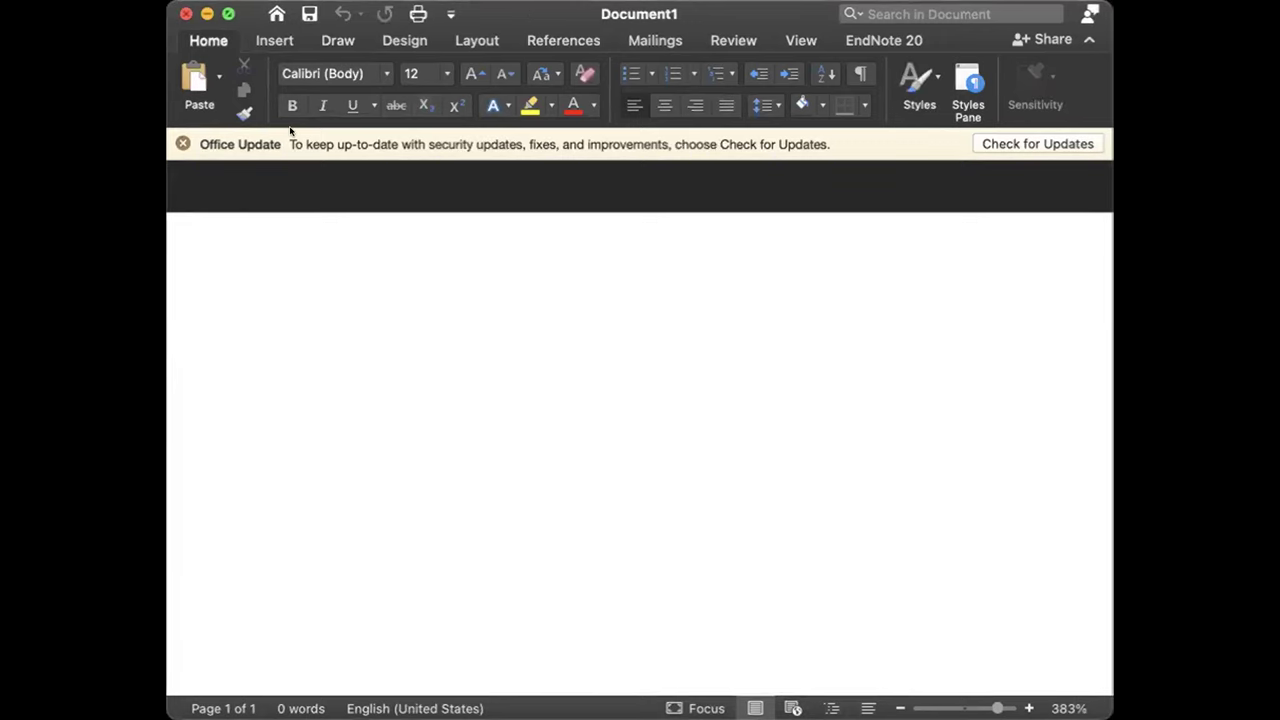
# - Switch to the blank Word document, show it full screen without the update notice and zoom out to 136%
pyautogui.press('ctrl+super+f')
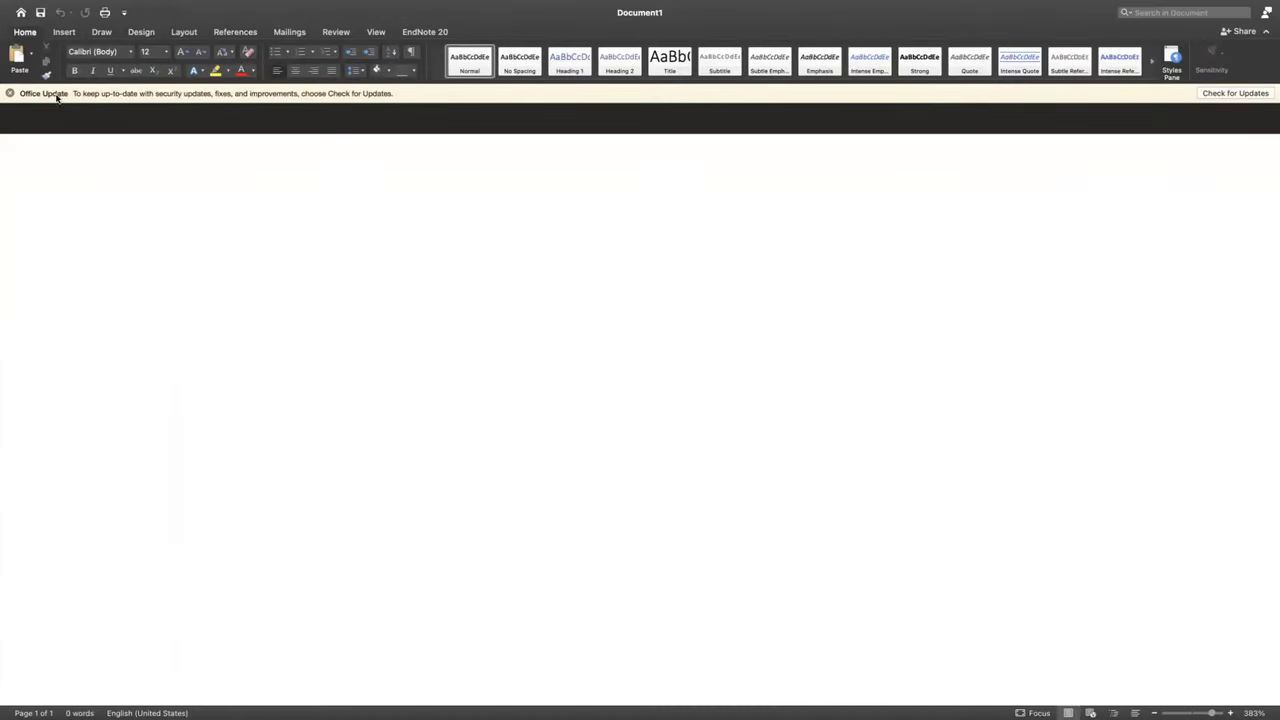
pyautogui.click(10, 94)
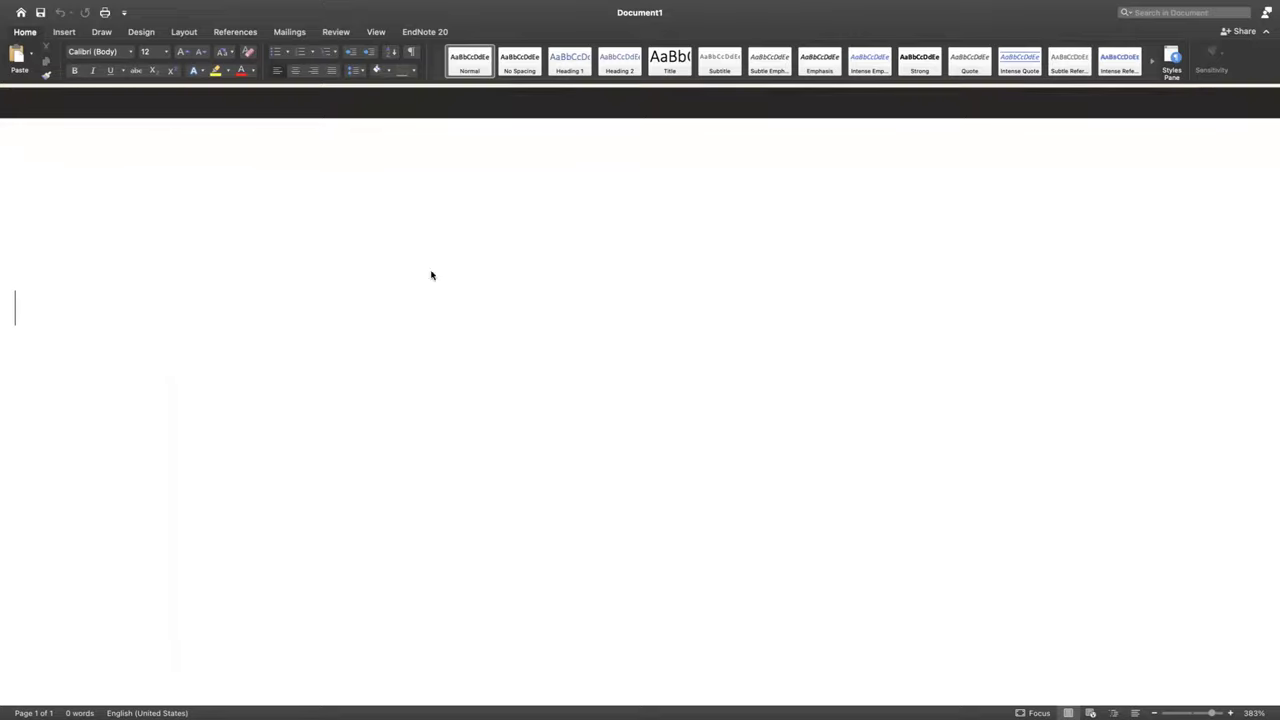
pyautogui.click(1196, 711)
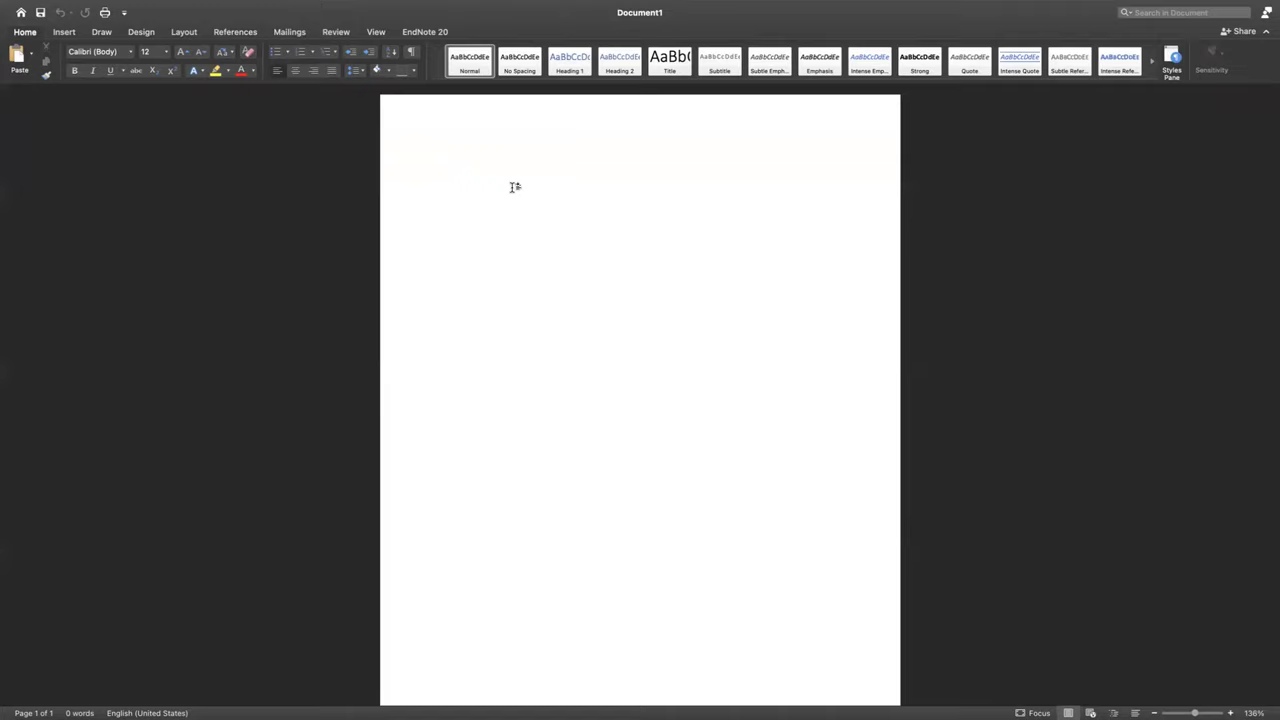
# - Insert the new map screenshot from the recent files as a picture in the Word document
pyautogui.write('v')
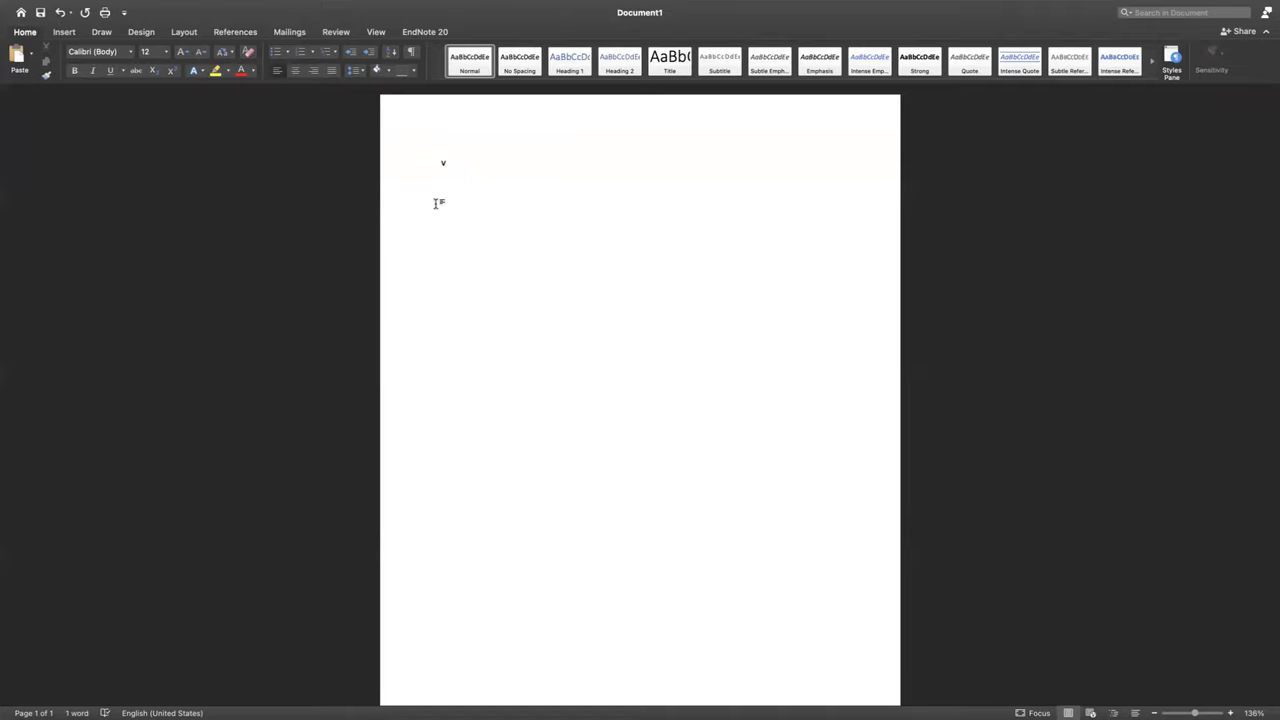
pyautogui.click(64, 31)
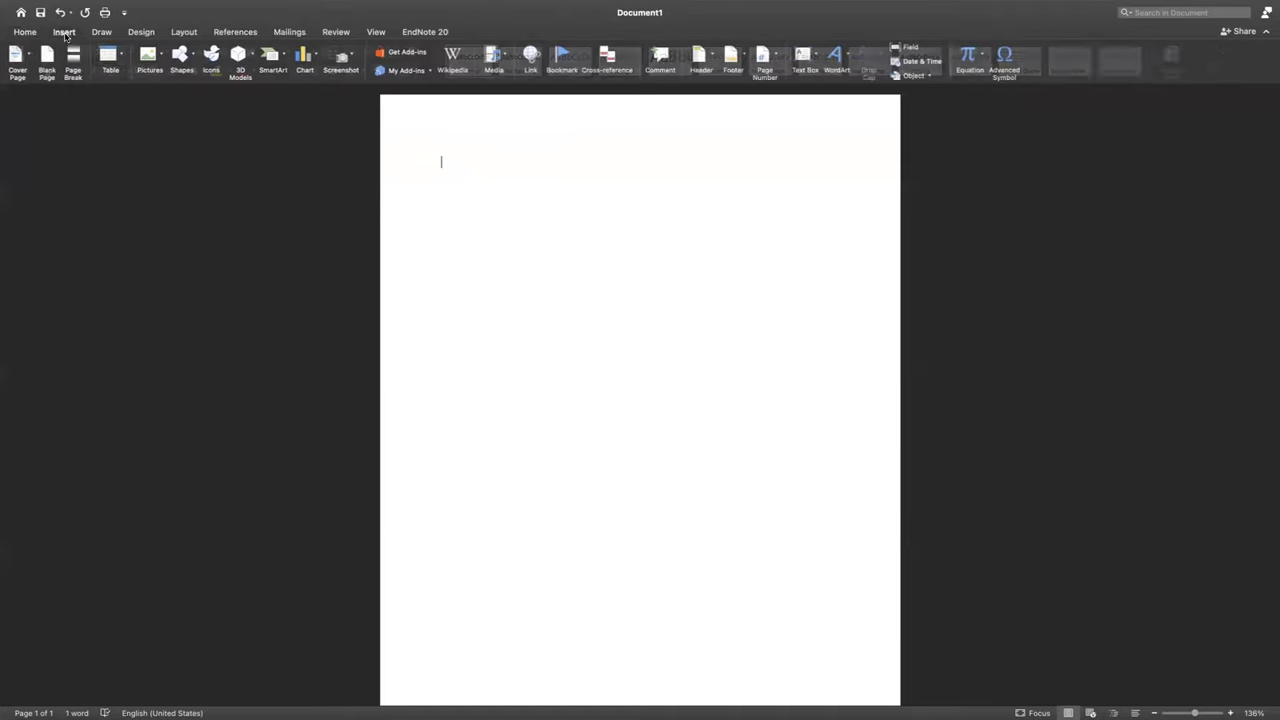
pyautogui.click(150, 58)
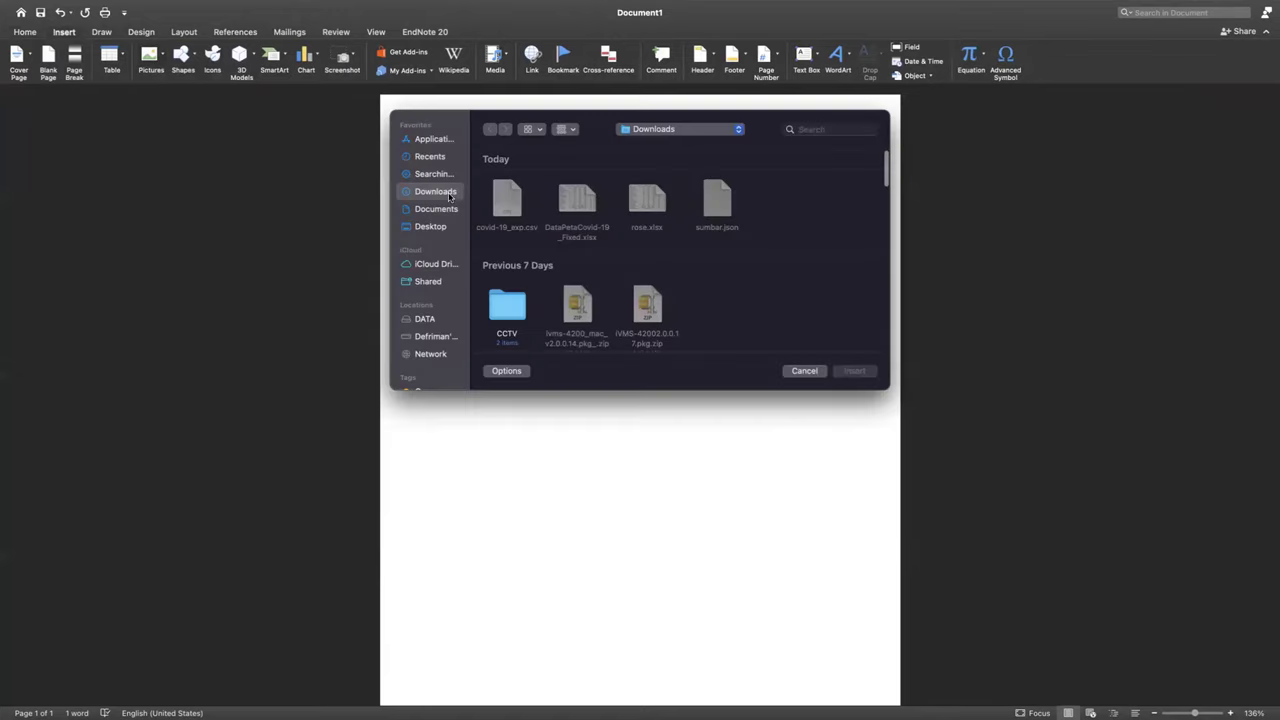
pyautogui.click(440, 160)
pyautogui.click(513, 203)
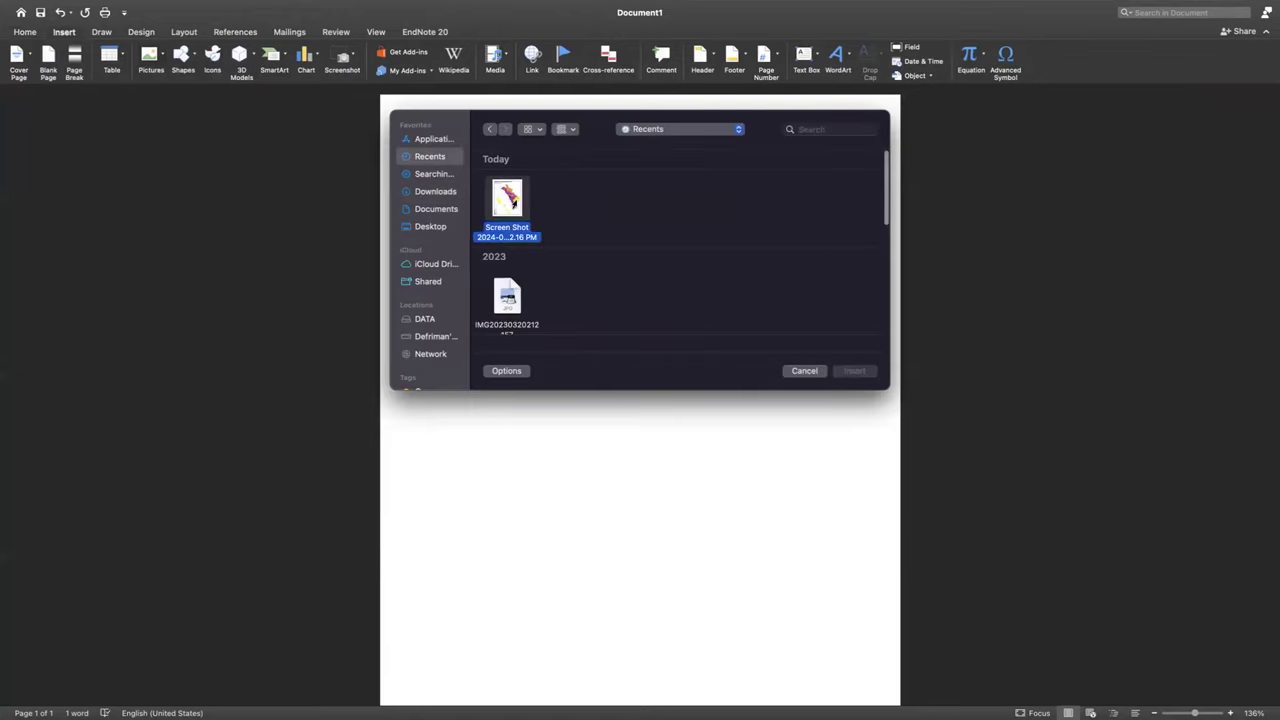
pyautogui.click(855, 371)
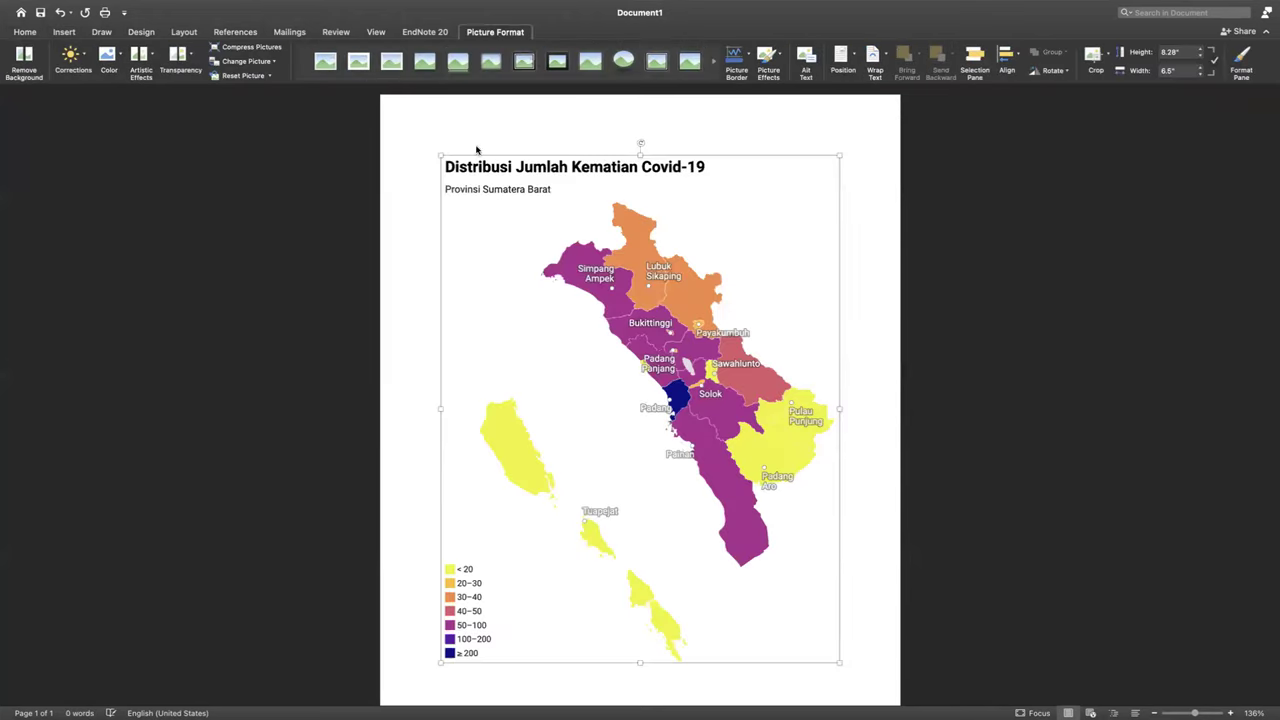
# - Scale the map picture down proportionally to about 2.62" high by 2.06" wide and leave it selected
pyautogui.moveTo(839, 661); pyautogui.dragTo(568, 317)
pyautogui.click(609, 294)
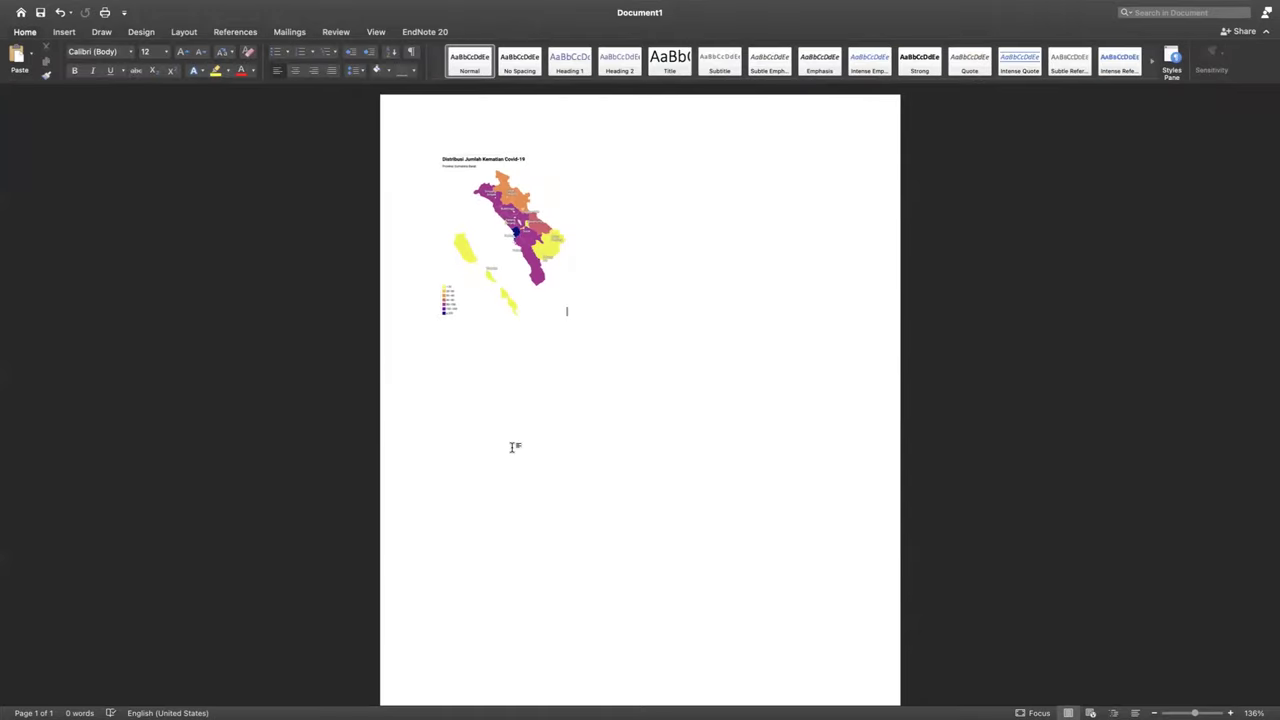
pyautogui.click(557, 274)
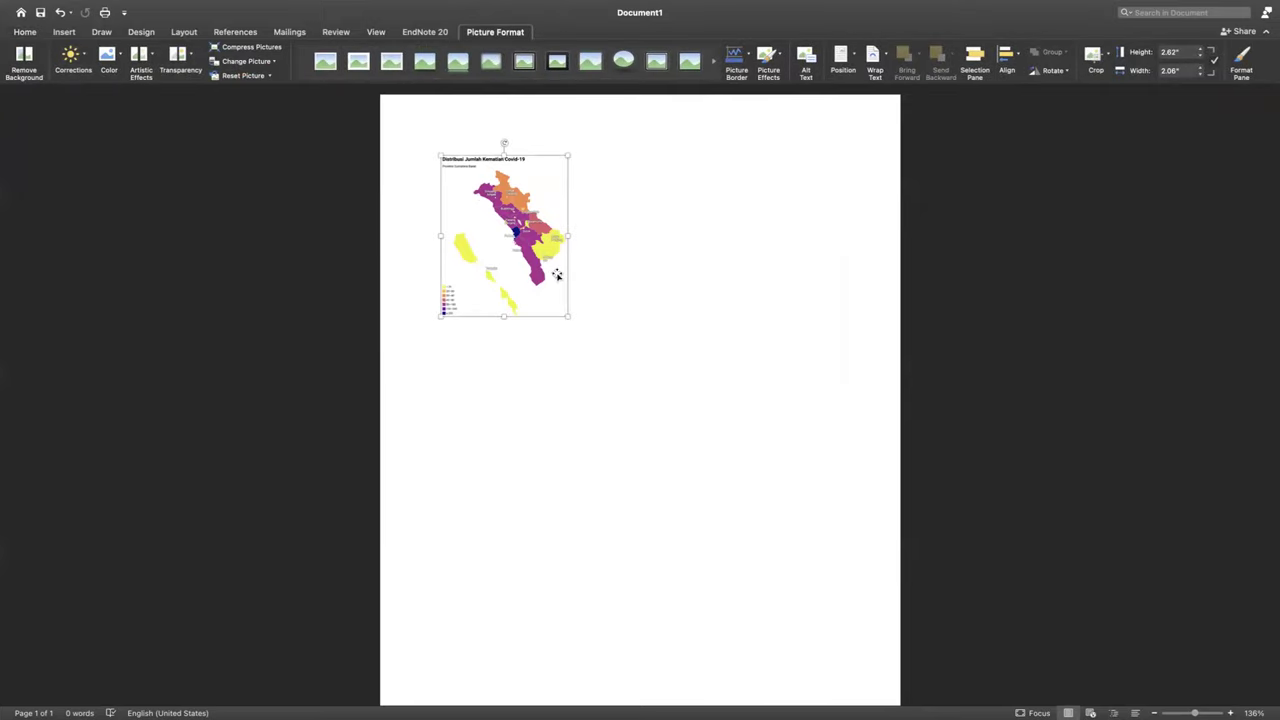
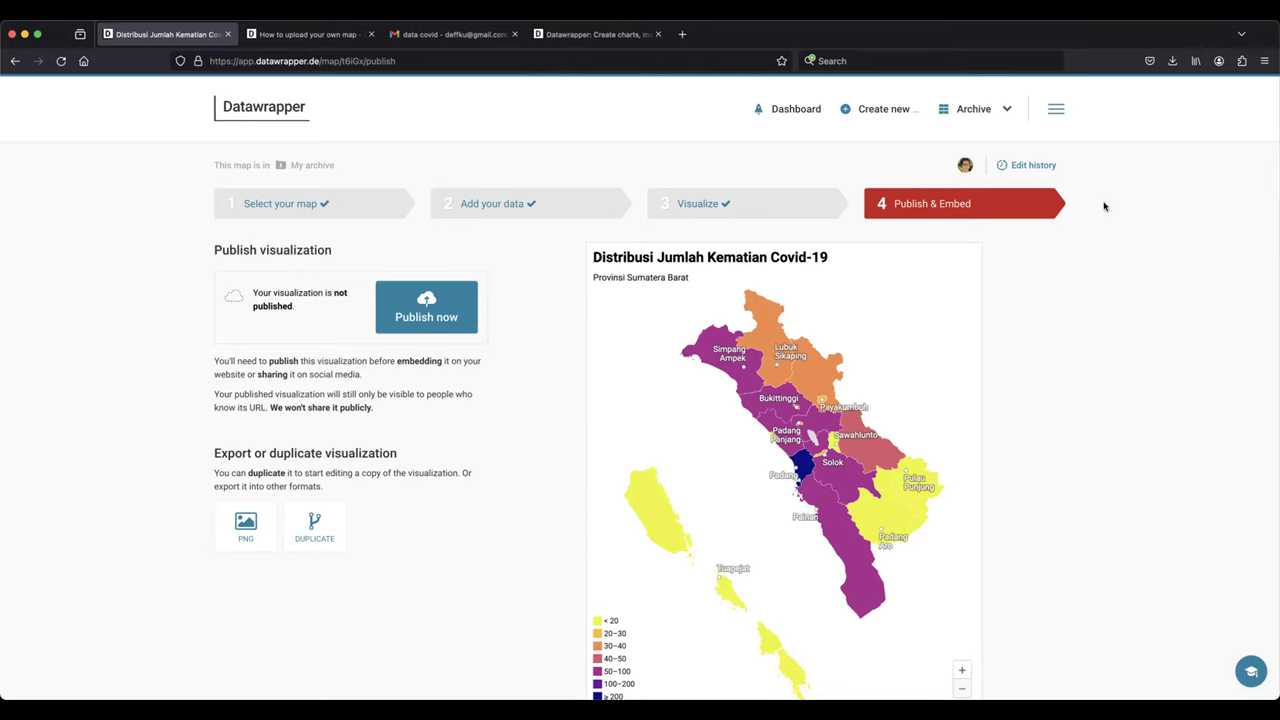
# - Create a new choropleth map
pyautogui.moveTo(1000, 119)
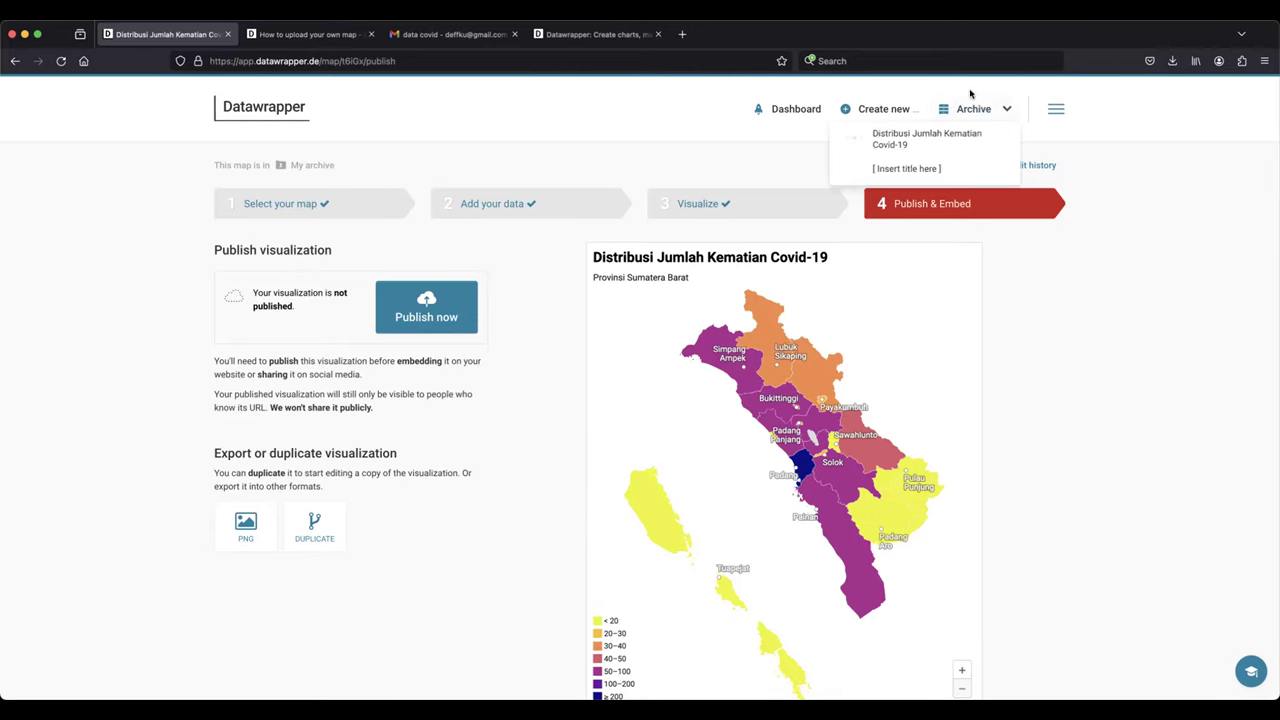
pyautogui.moveTo(888, 109)
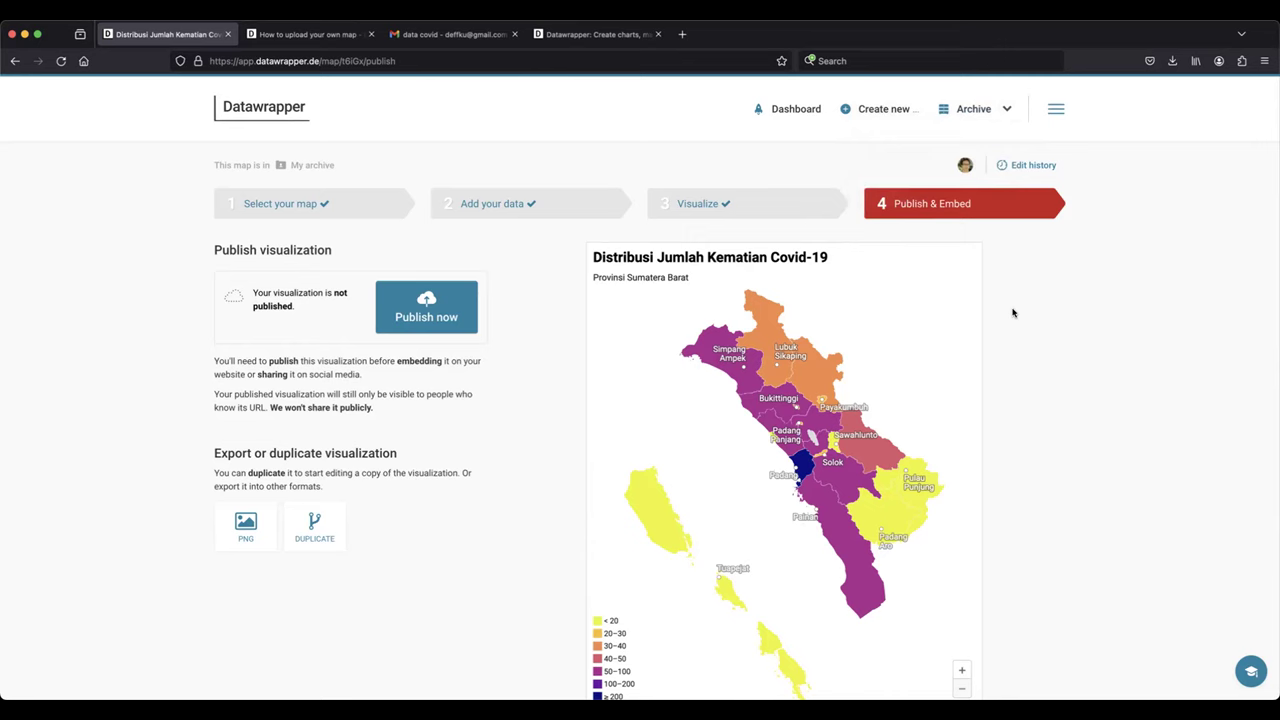
pyautogui.scroll(-5, 940, 520)
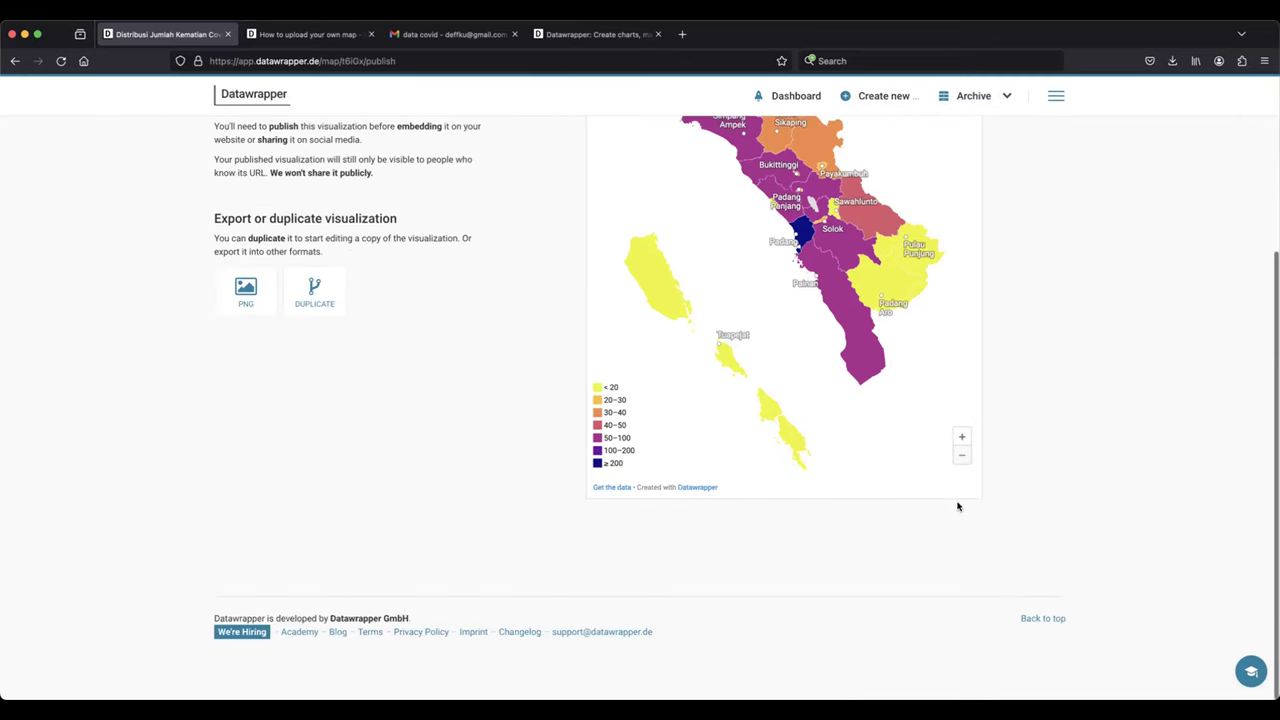
pyautogui.scroll(5, 957, 506)
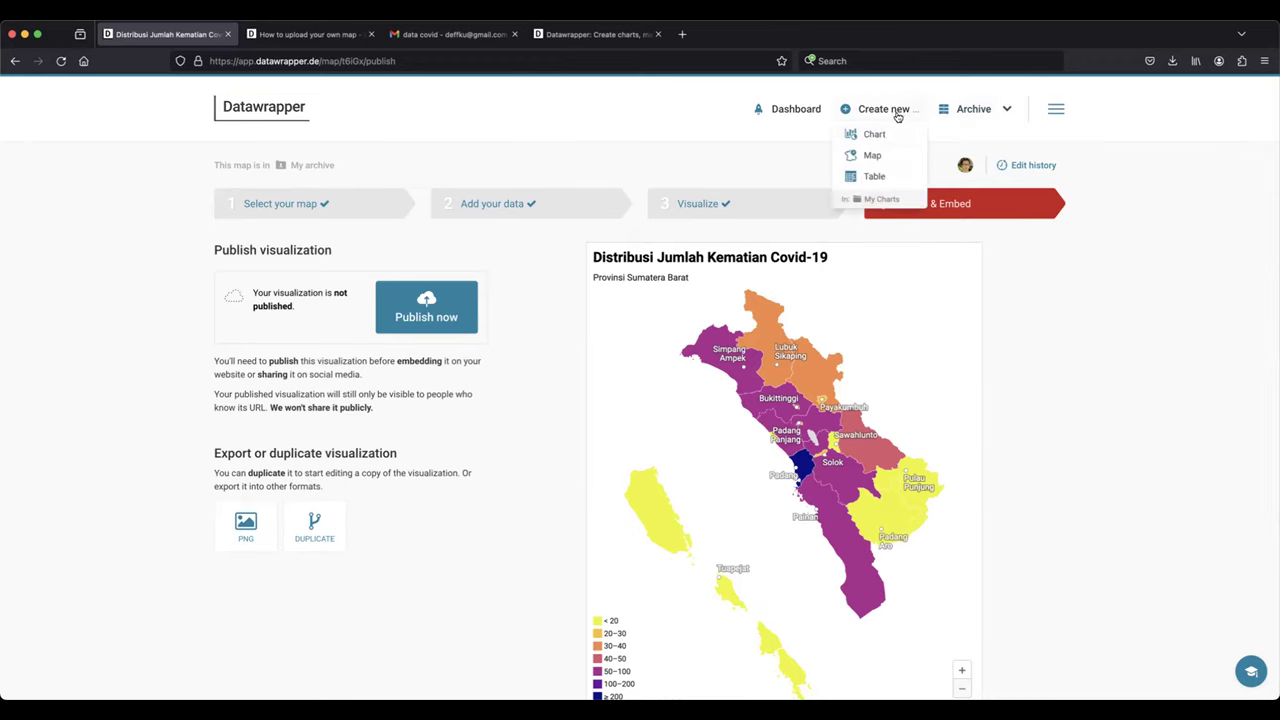
pyautogui.click(874, 156)
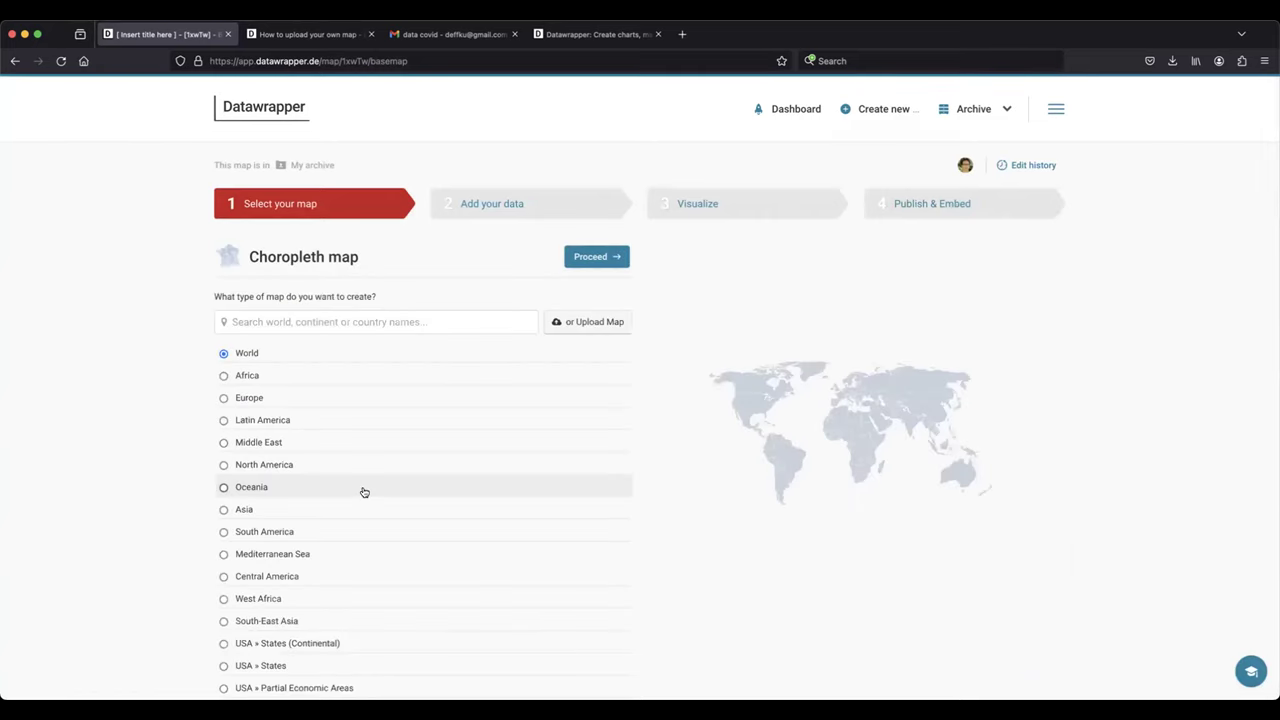
# - Upload sumbar.json from the Downloads folder as the custom base map
pyautogui.click(598, 323)
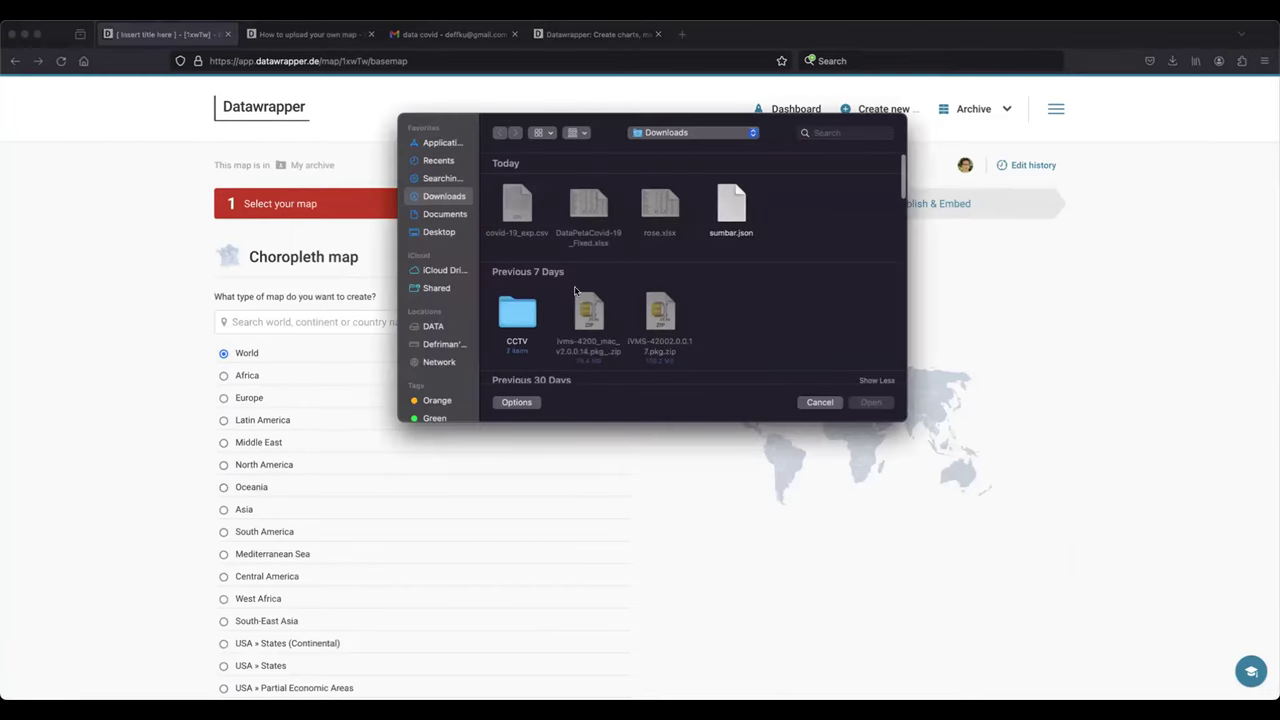
pyautogui.click(733, 222)
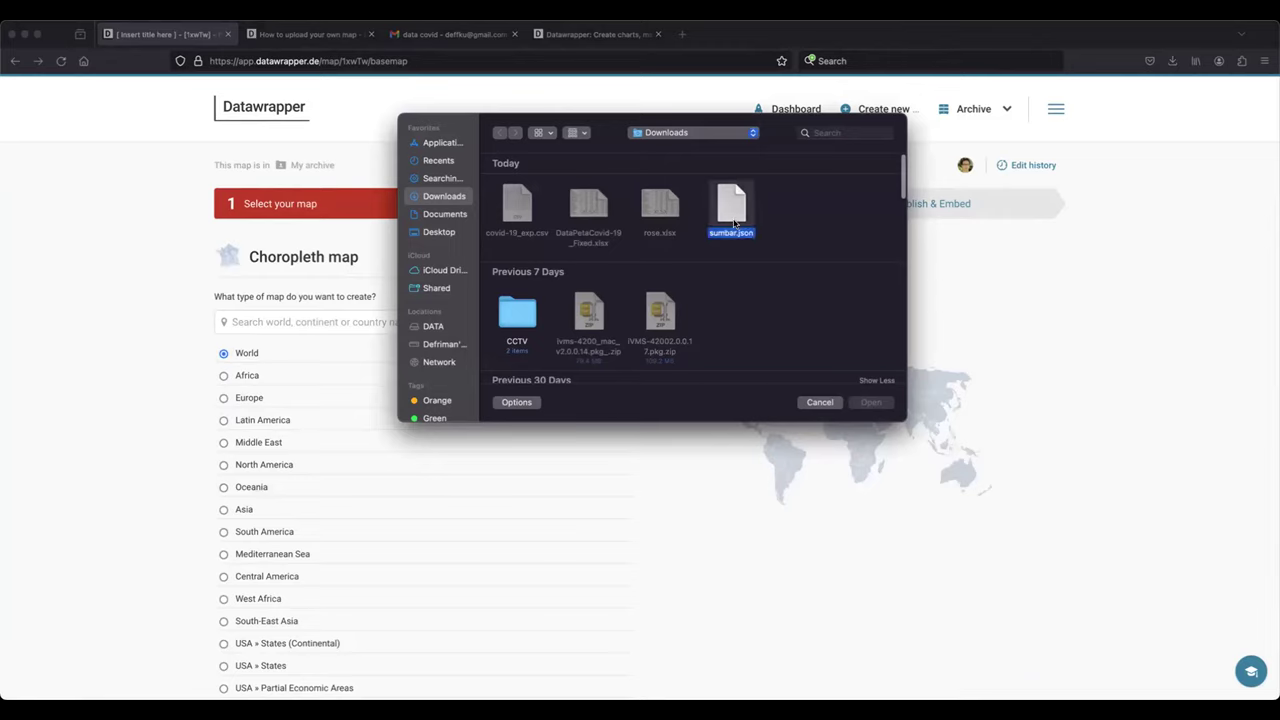
pyautogui.click(872, 404)
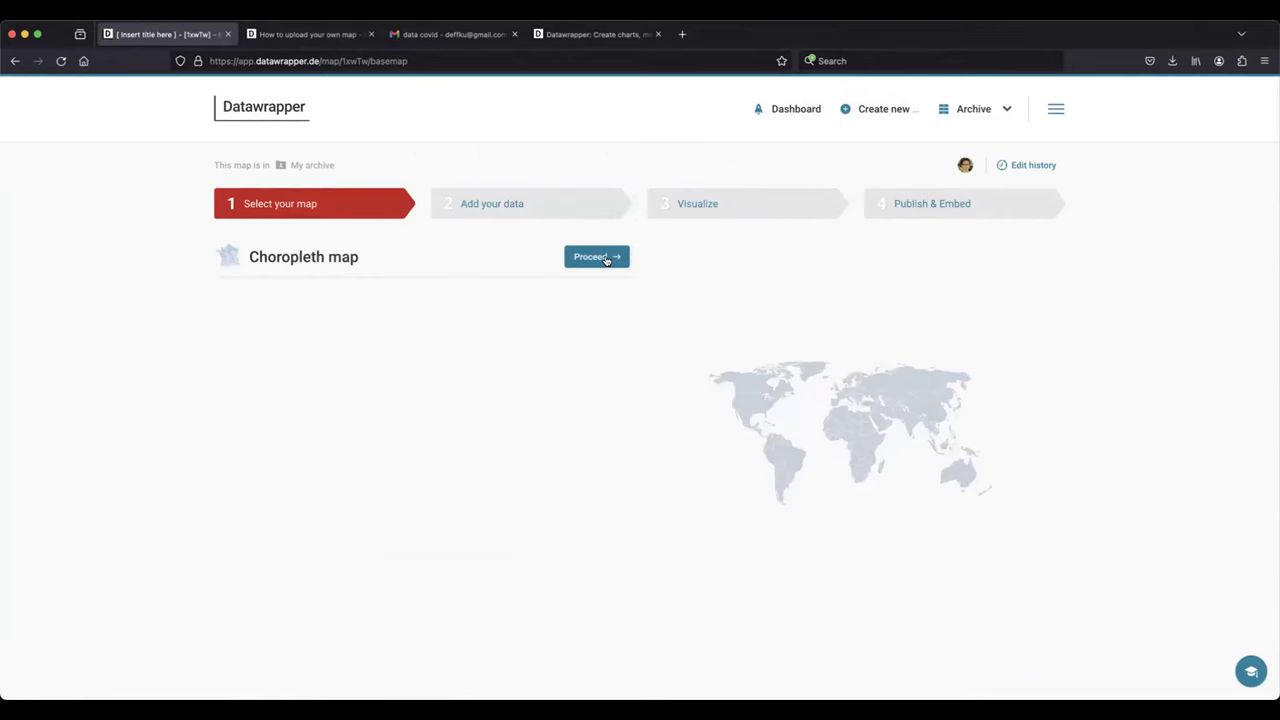
# - Proceed to adding data and upload covid-19_exp.csv as the map's data table
pyautogui.click(524, 212)
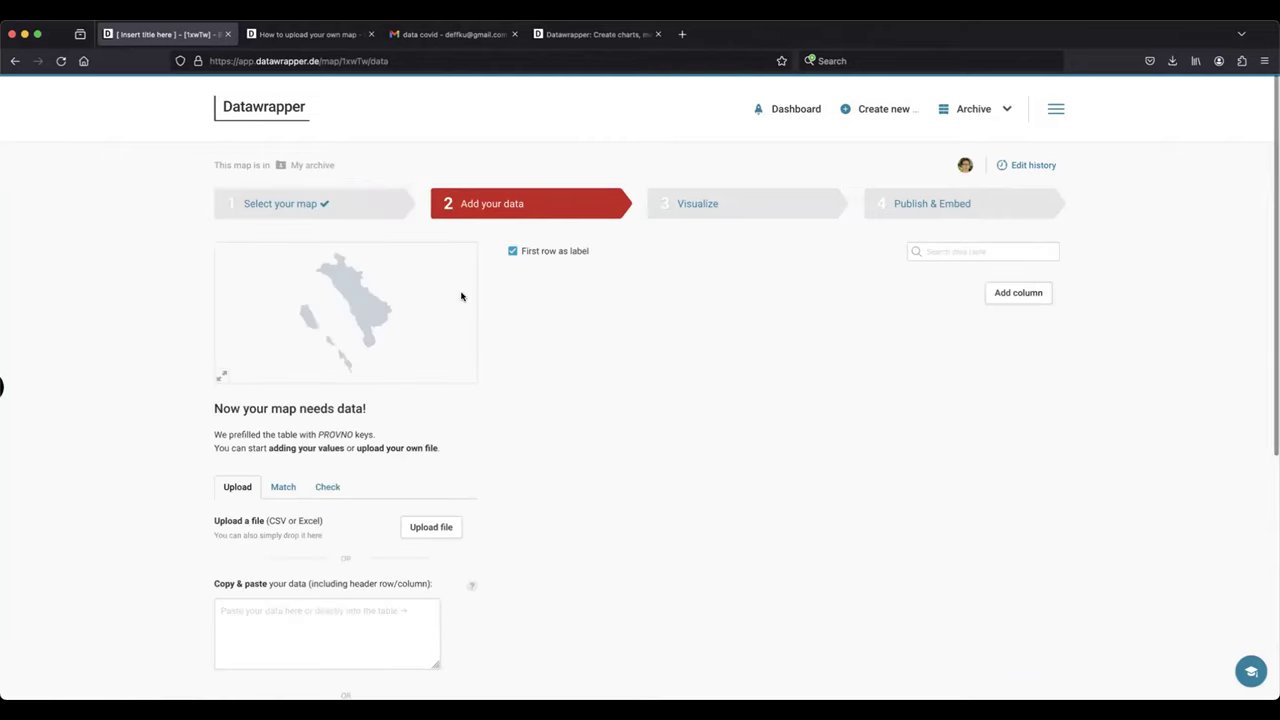
pyautogui.click(437, 527)
pyautogui.doubleClick(512, 208)
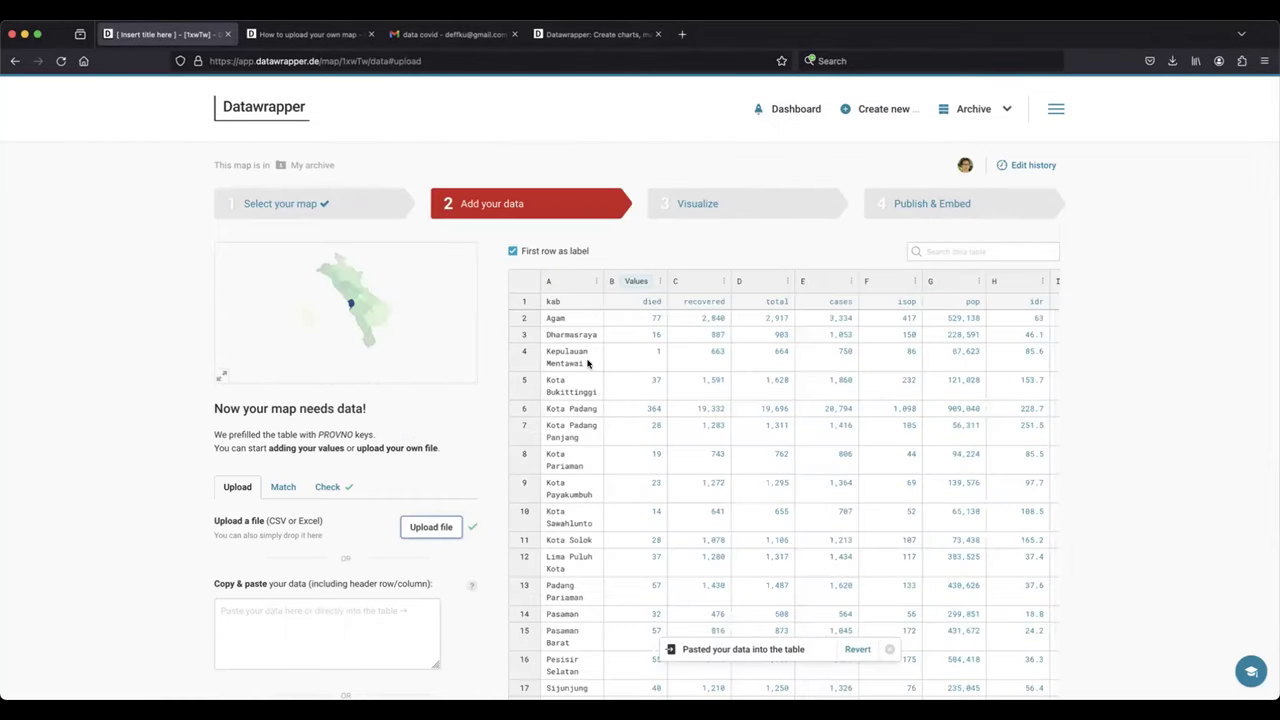
pyautogui.scroll(-1, 708, 318)
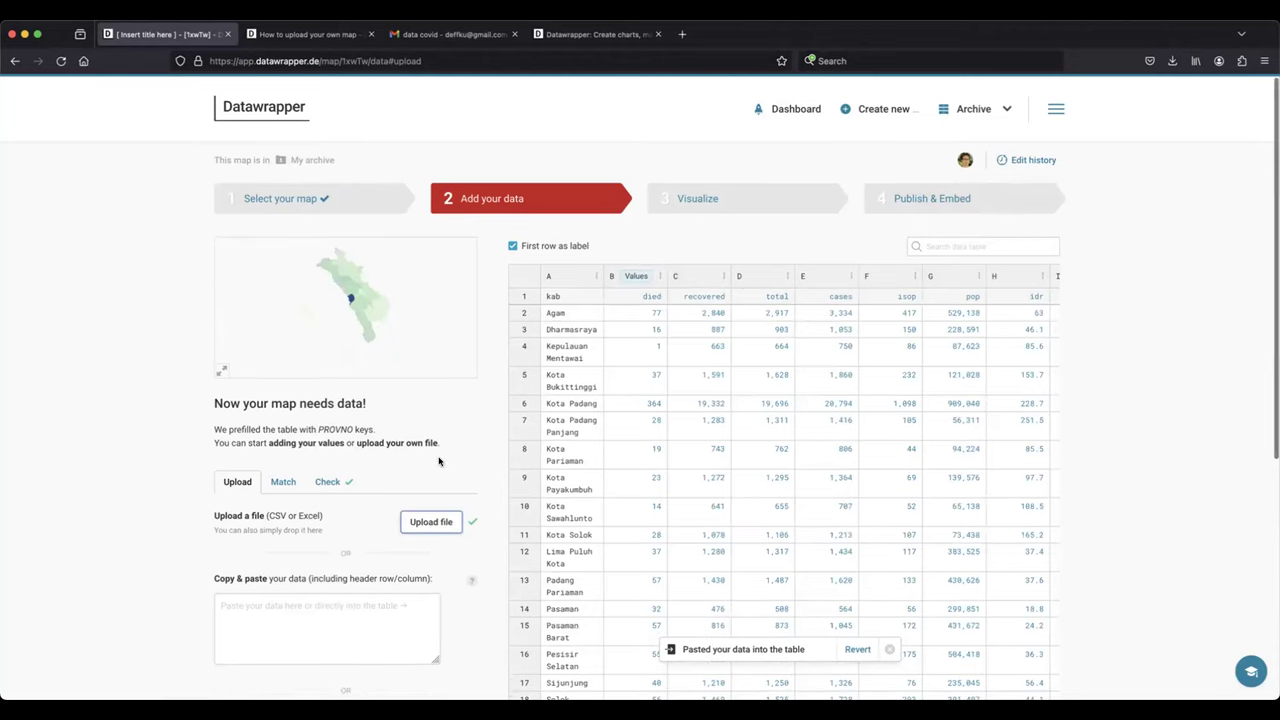
# - Proceed to the visualization stage and color the map by the cfr column
pyautogui.click(686, 196)
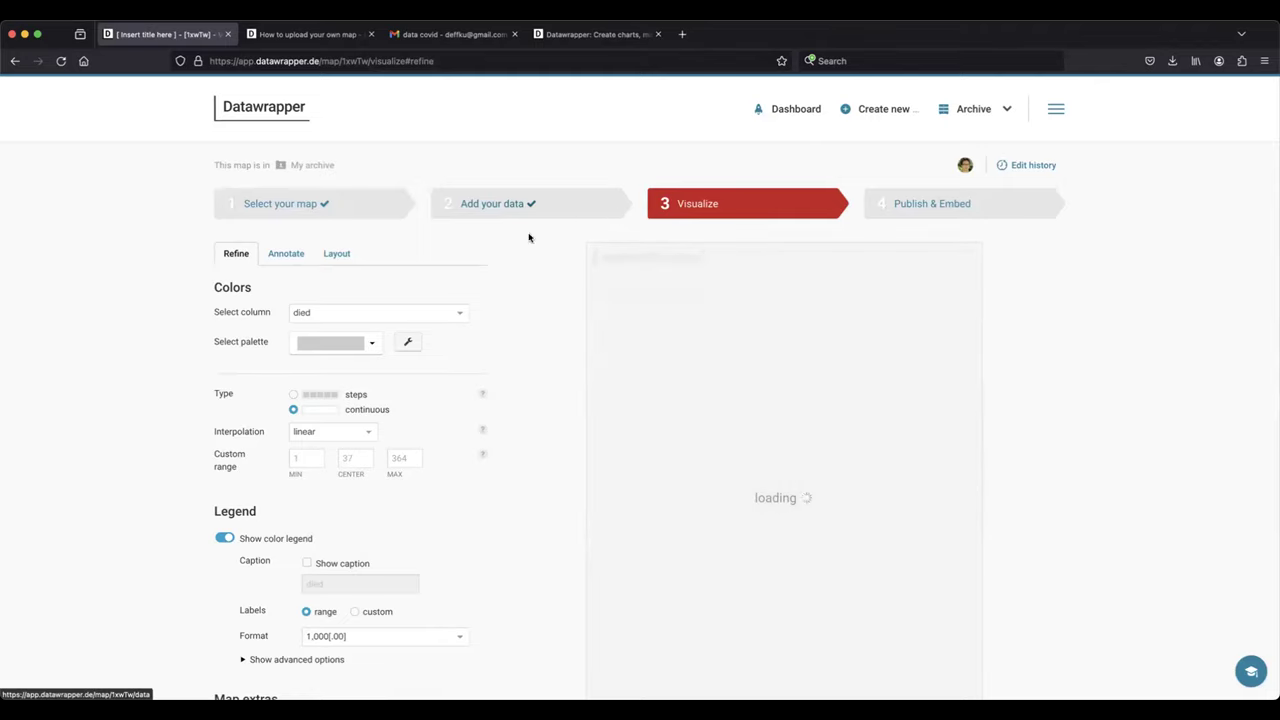
pyautogui.scroll(-1, 475, 311)
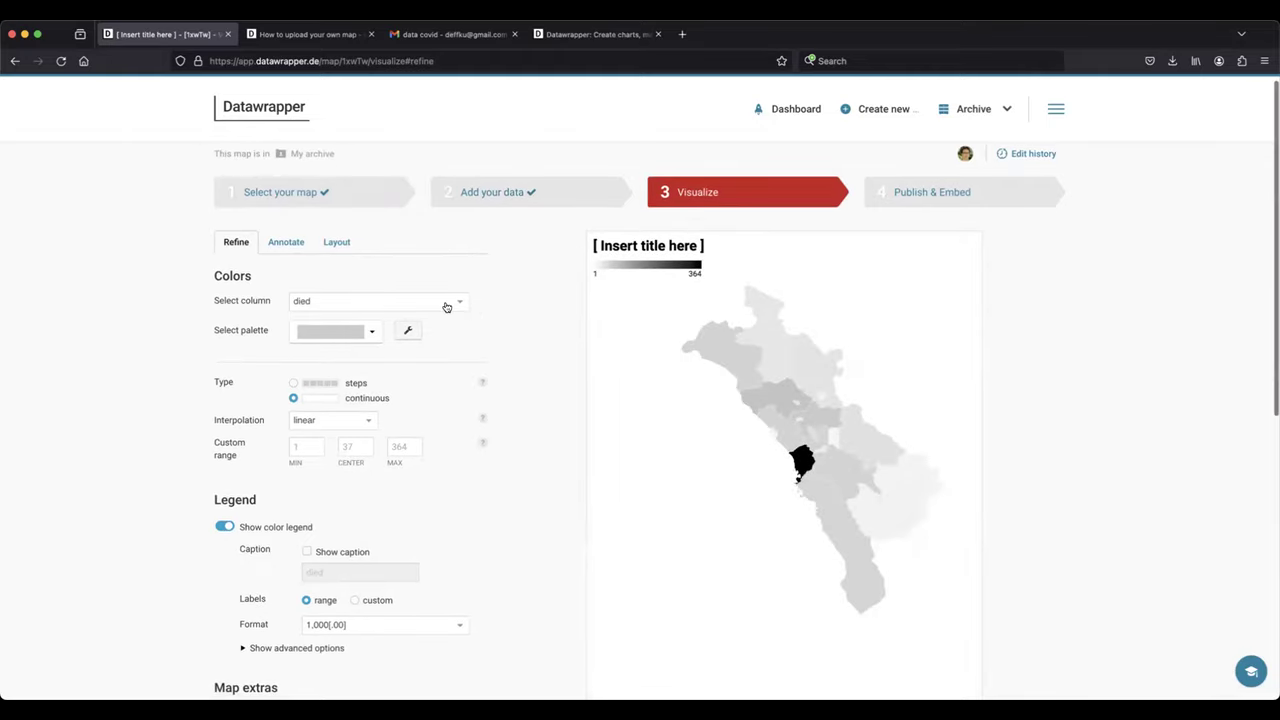
pyautogui.click(446, 307)
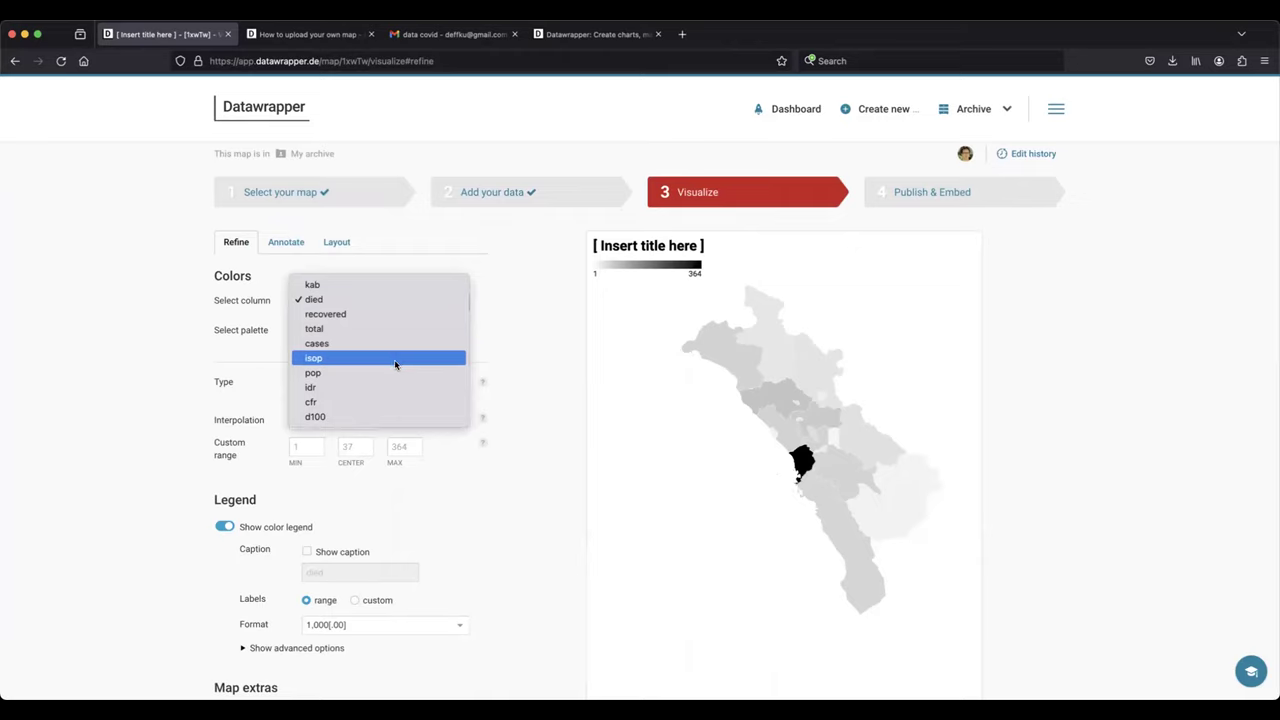
pyautogui.click(531, 272)
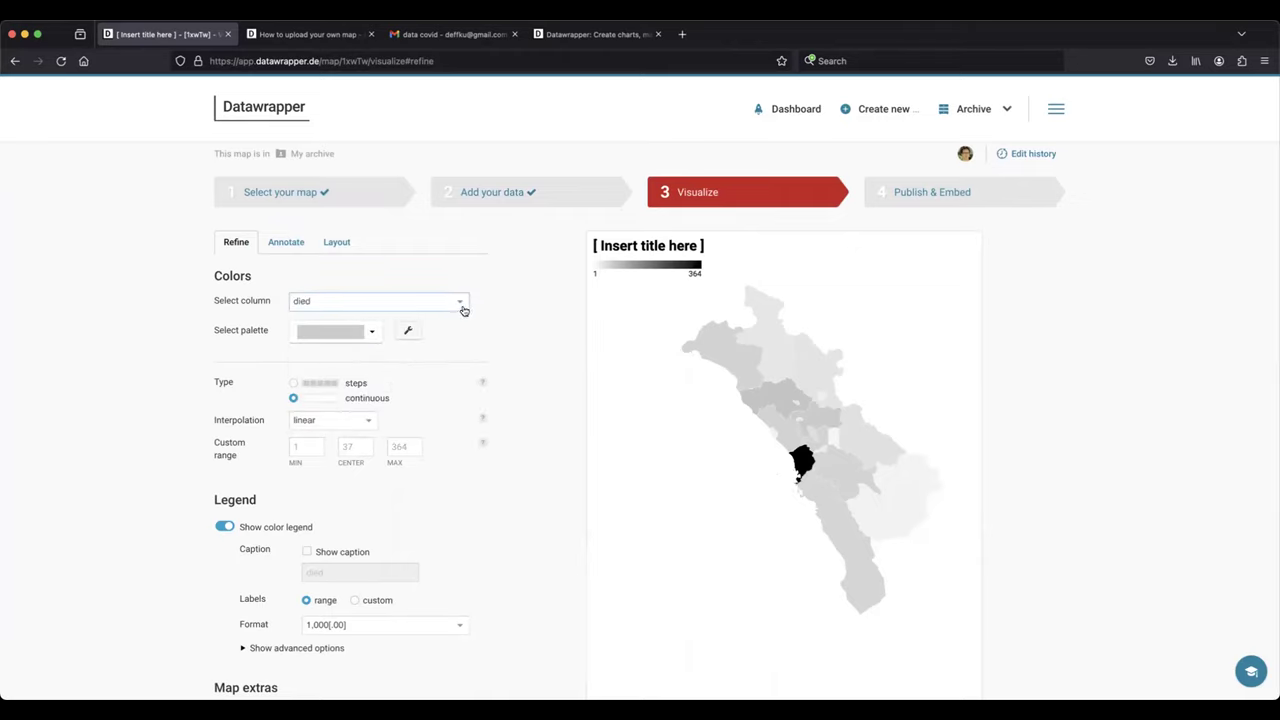
pyautogui.click(463, 310)
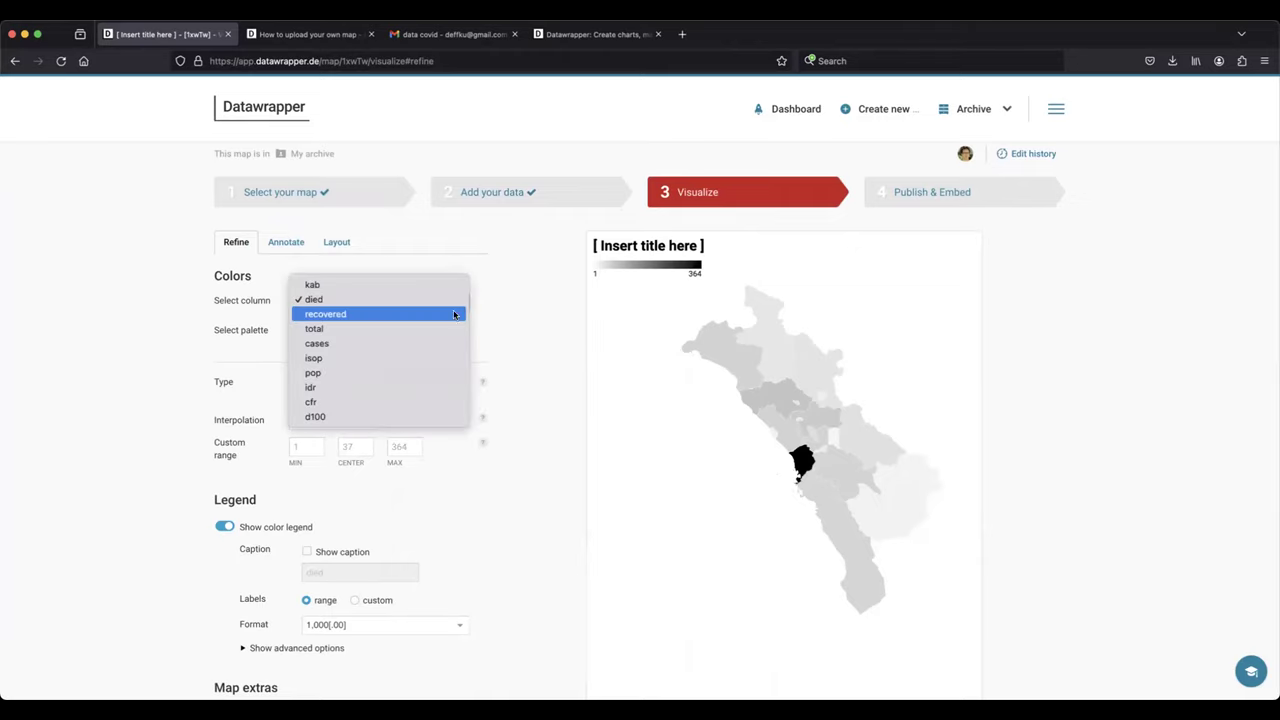
pyautogui.click(379, 406)
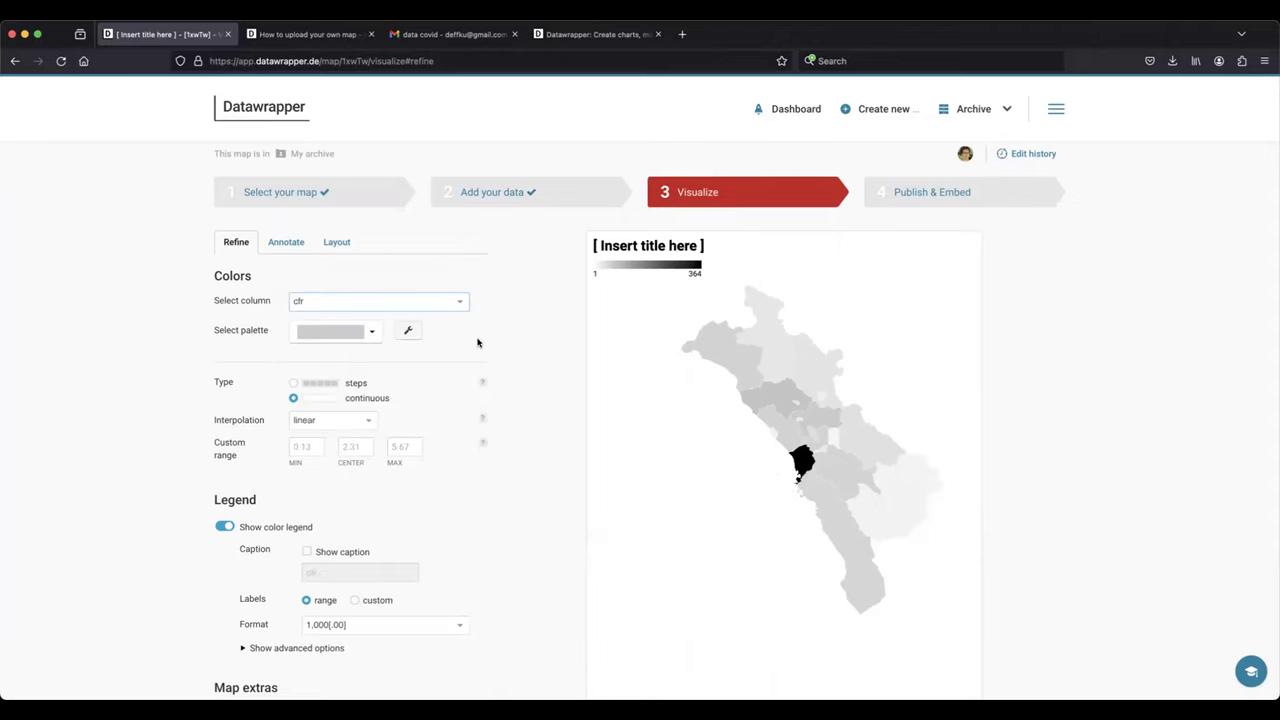
# - Apply the yellow-to-purple-to-dark-blue color palette to the map
pyautogui.click(371, 333)
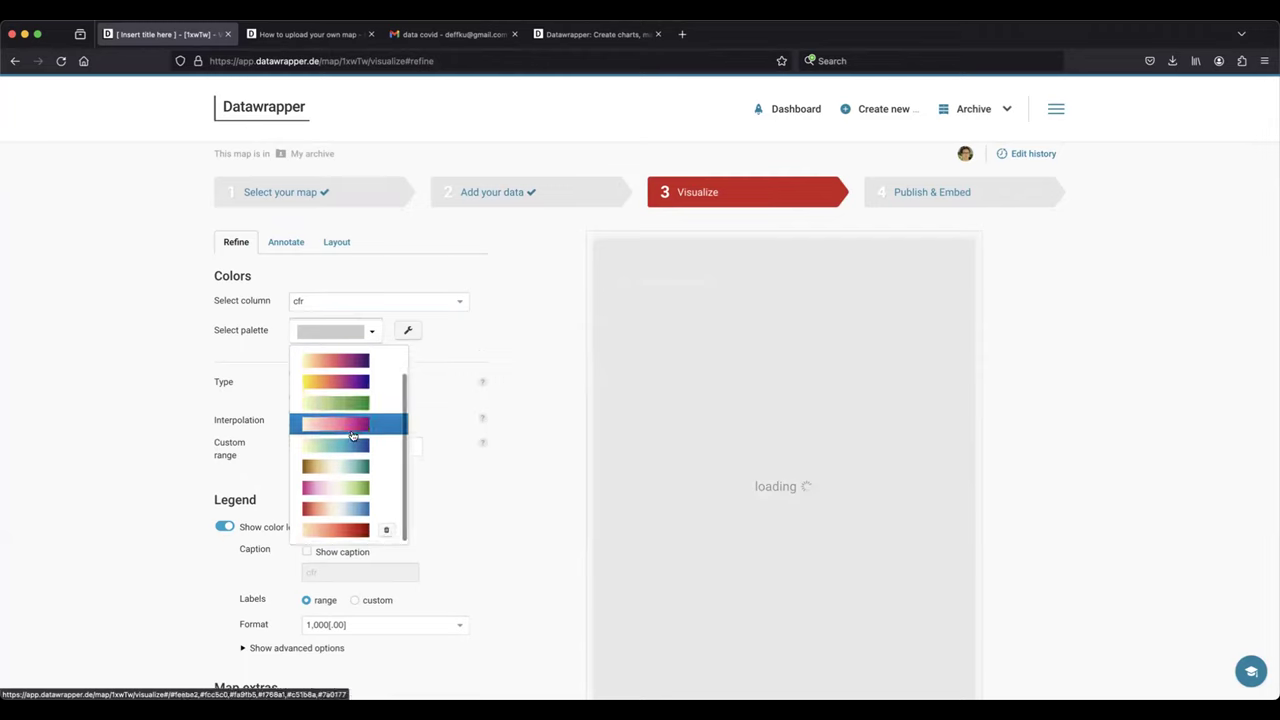
pyautogui.click(355, 363)
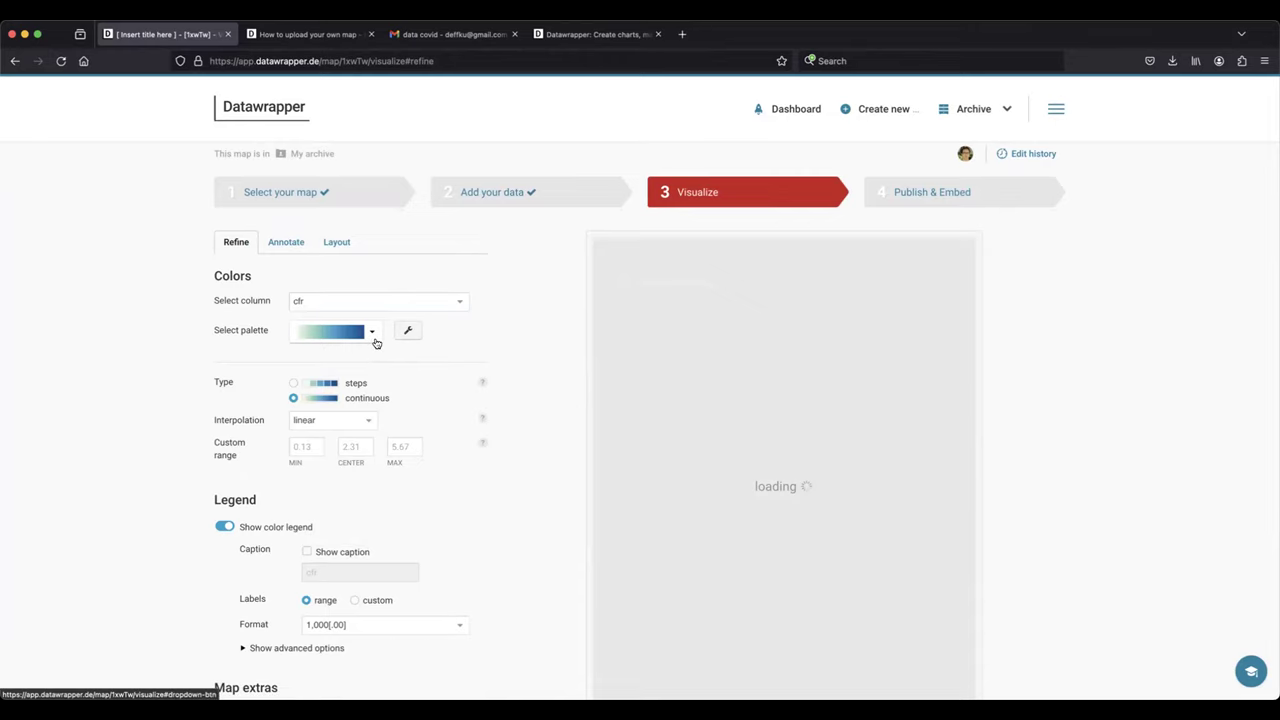
pyautogui.scroll(-1, 375, 343)
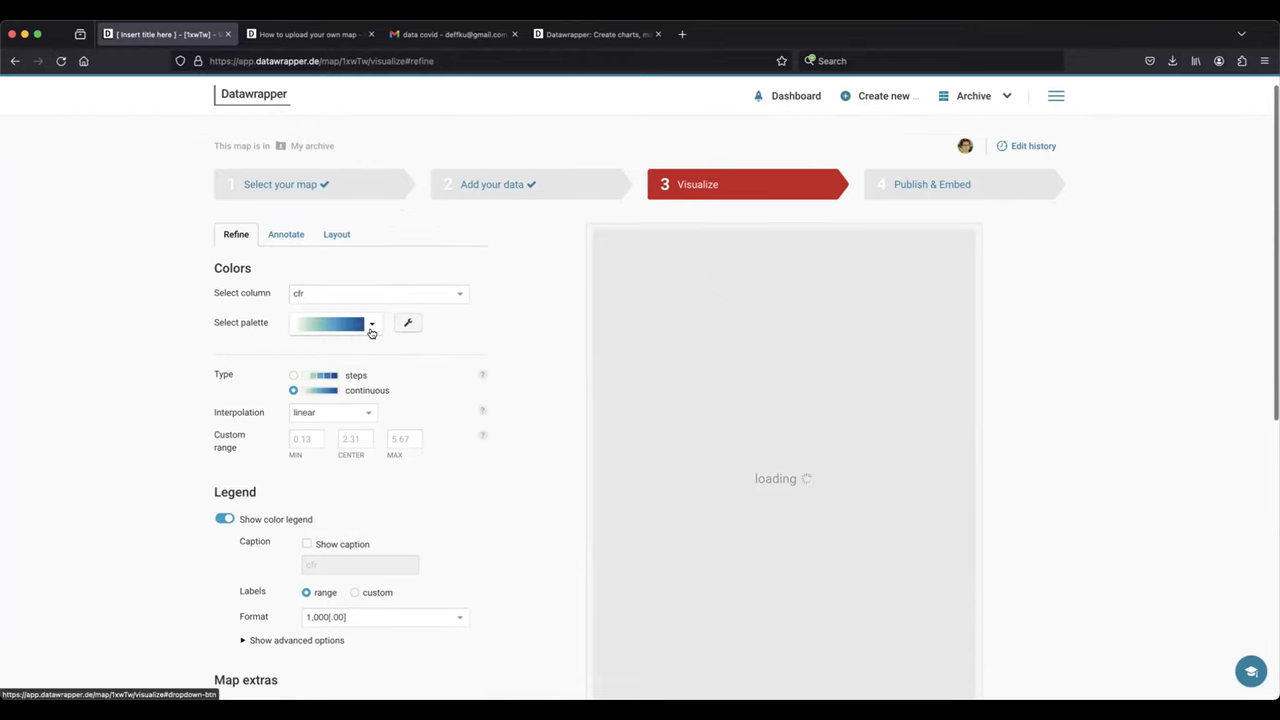
pyautogui.click(369, 330)
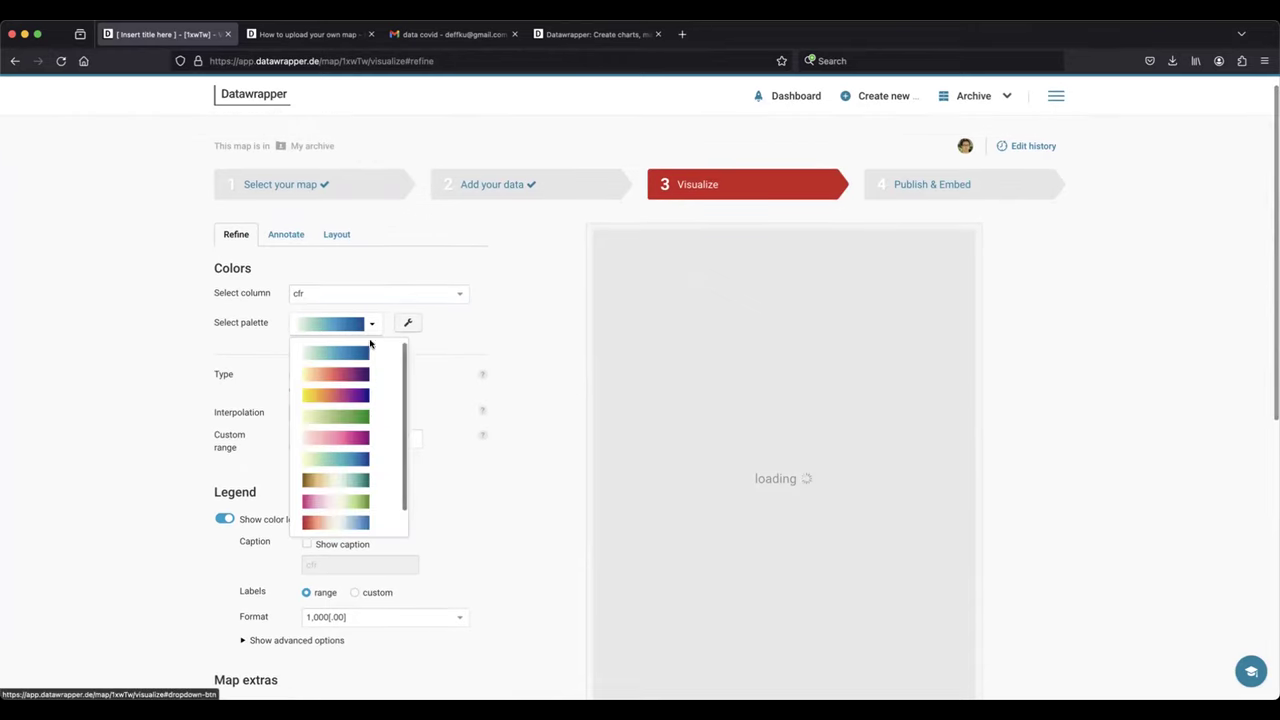
pyautogui.click(344, 396)
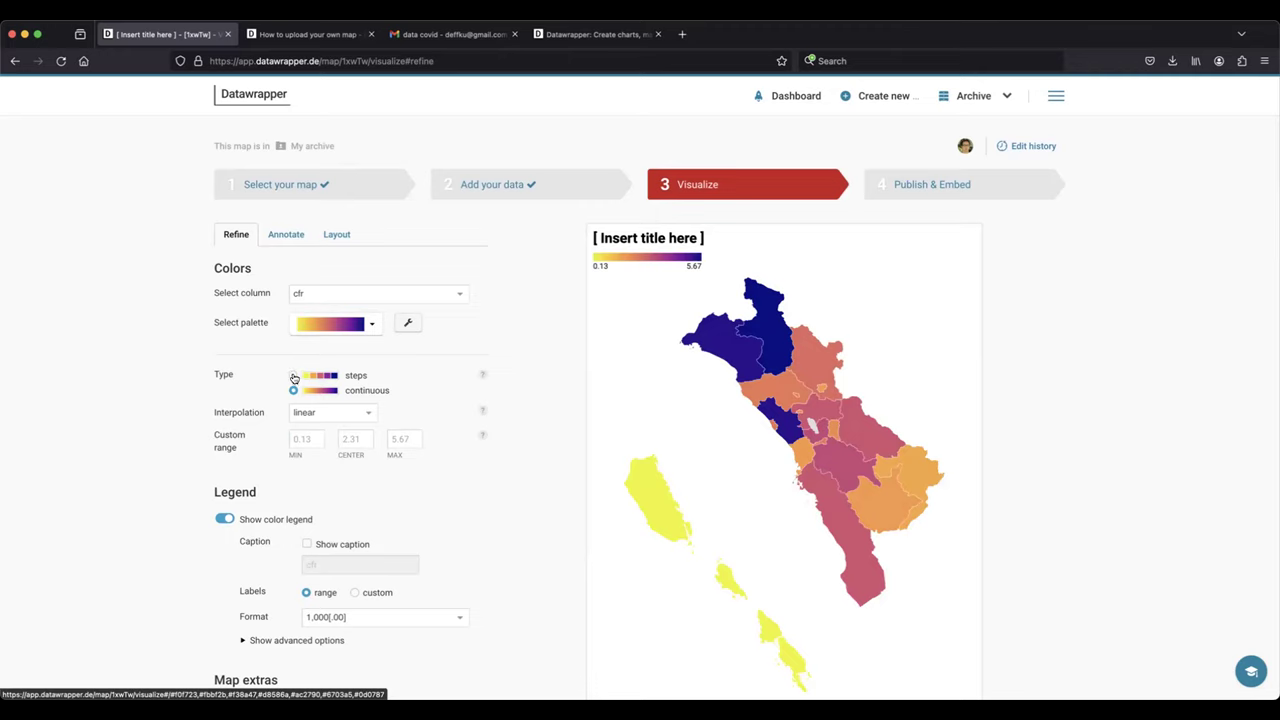
# - Switch the color scale to steps with Custom class limits
pyautogui.click(293, 376)
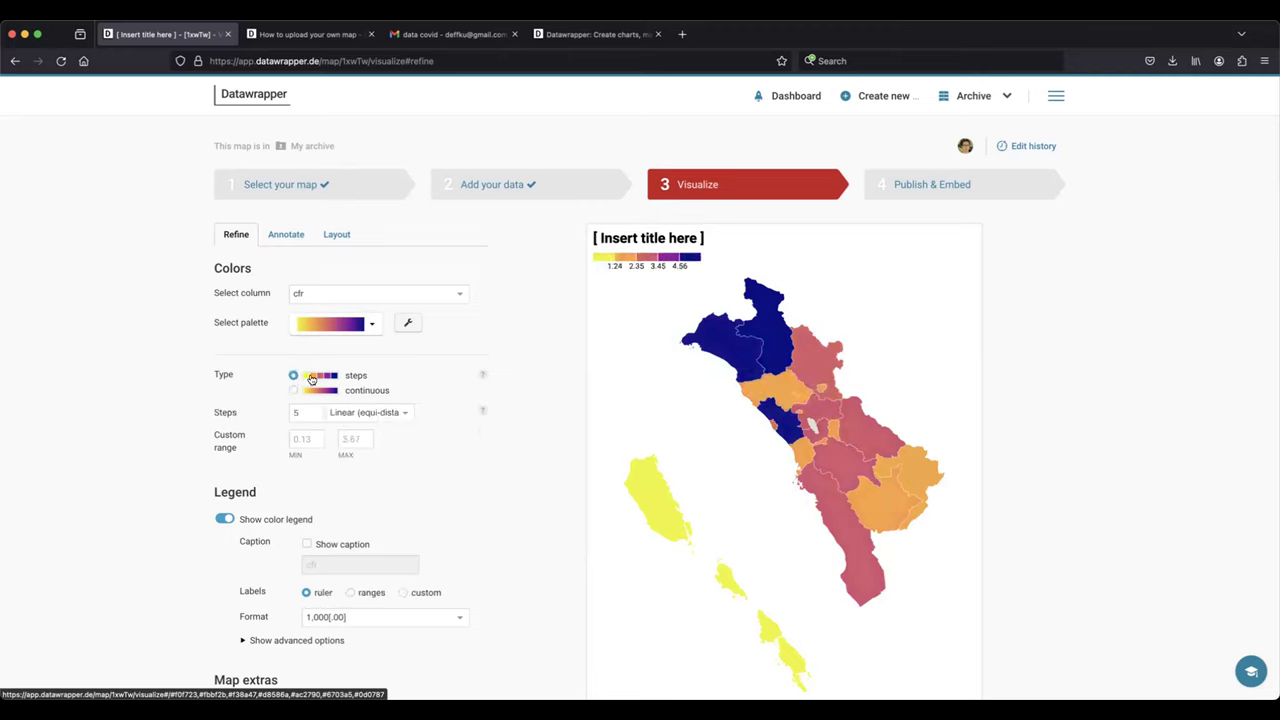
pyautogui.click(403, 416)
pyautogui.click(372, 469)
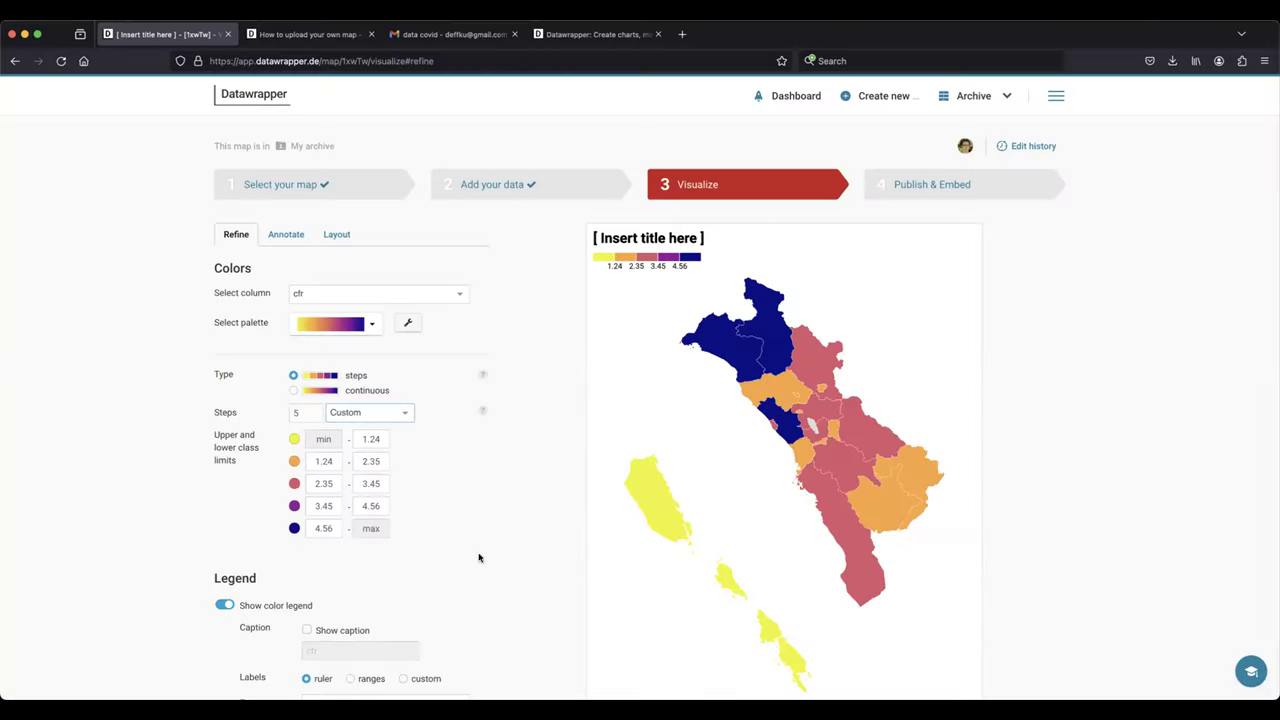
# - Set the upper limits of the first four color classes to 1, 2, 3 and 4
pyautogui.click(385, 441)
pyautogui.press('BackSpace')
pyautogui.press('BackSpace')
pyautogui.scroll(-1, 367, 475)
pyautogui.click(379, 461)
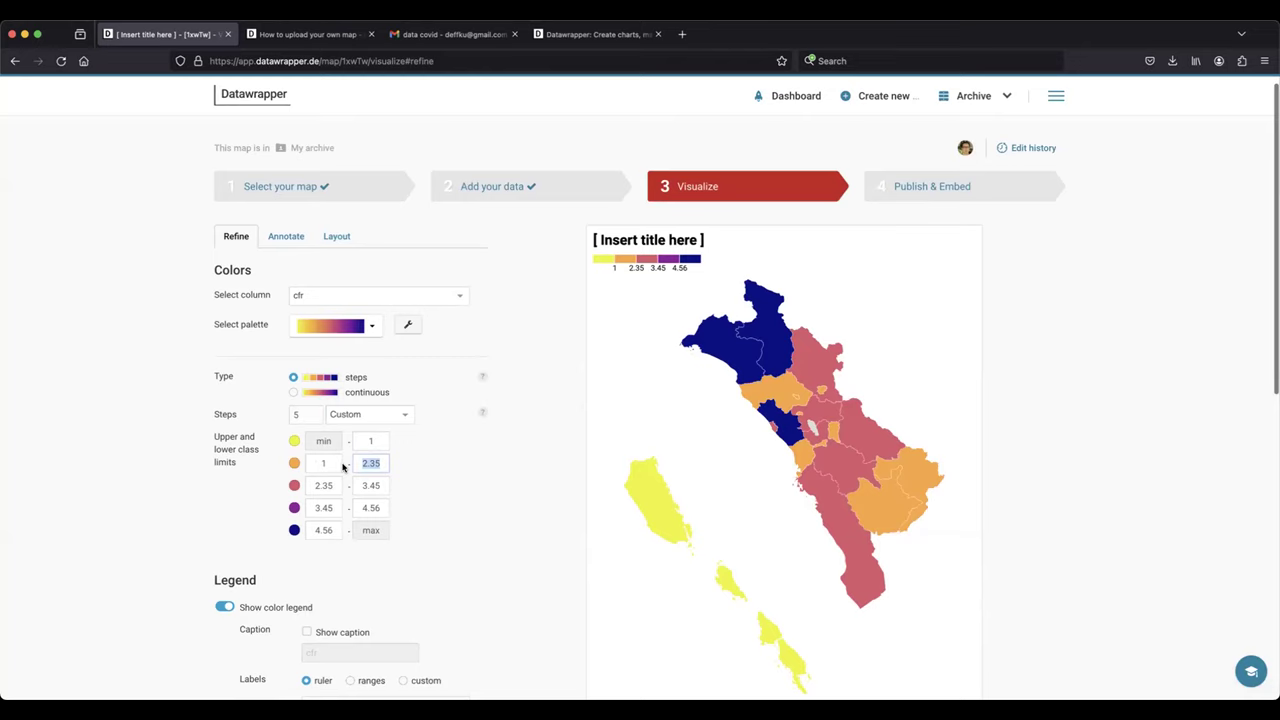
pyautogui.press('BackSpace')
pyautogui.press('BackSpace')
pyautogui.press('BackSpace')
pyautogui.moveTo(378, 485); pyautogui.dragTo(325, 510)
pyautogui.write('3')
pyautogui.write('4')
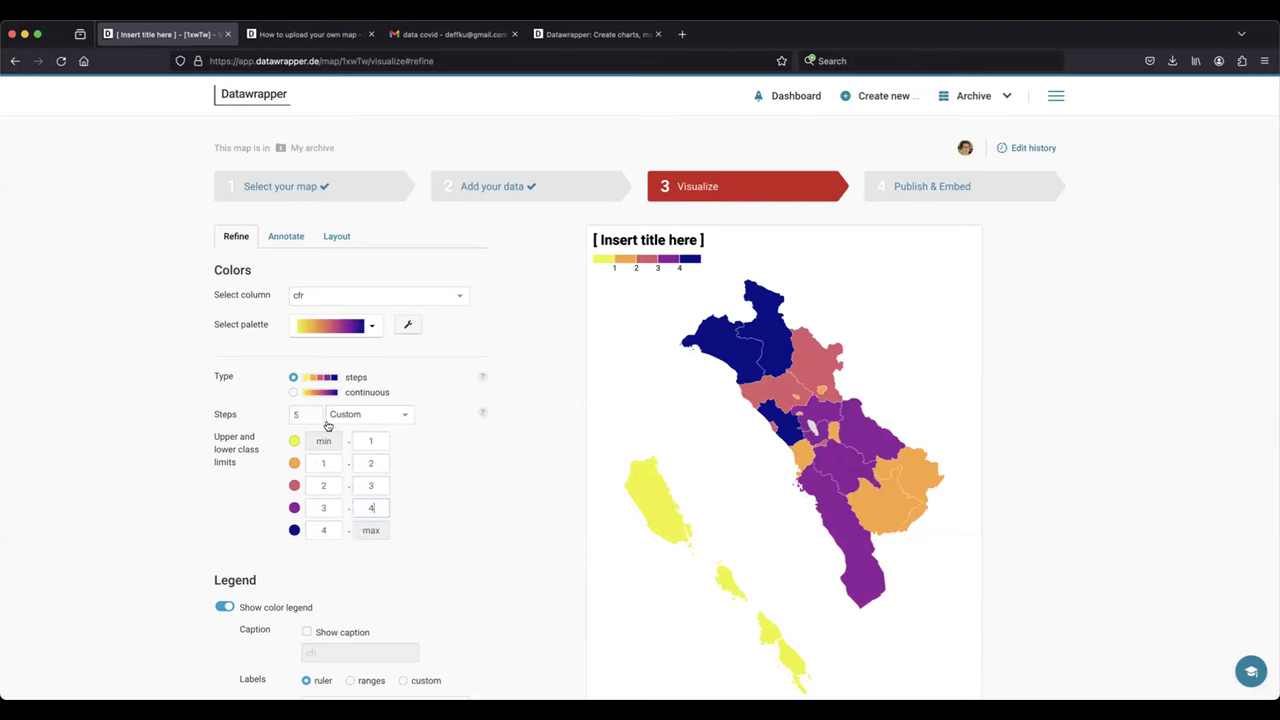
# - Increase the number of color steps to 6 and set the fifth class's upper limit to 5
pyautogui.click(319, 411)
pyautogui.moveTo(385, 535); pyautogui.dragTo(316, 535)
pyautogui.write('5')
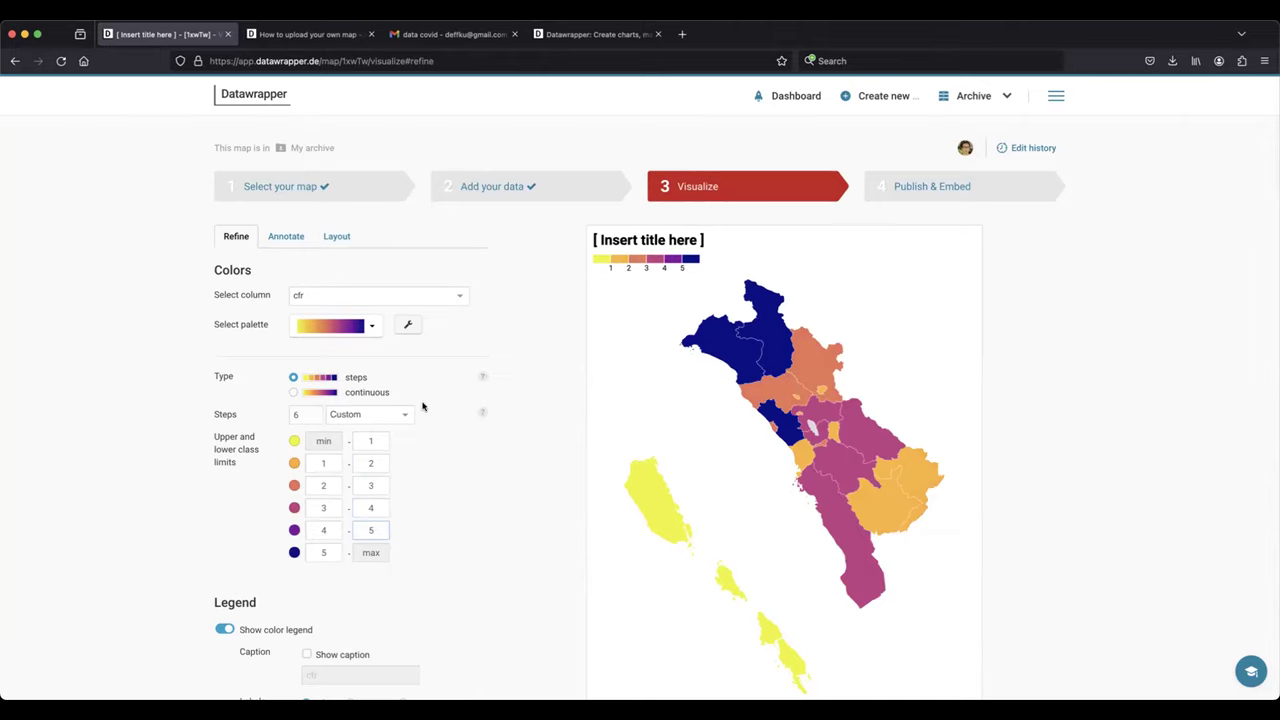
# - Replace the placeholder map title with "Distribusi Case Fatality Ratio (CFR)"
pyautogui.scroll(-1, 560, 478)
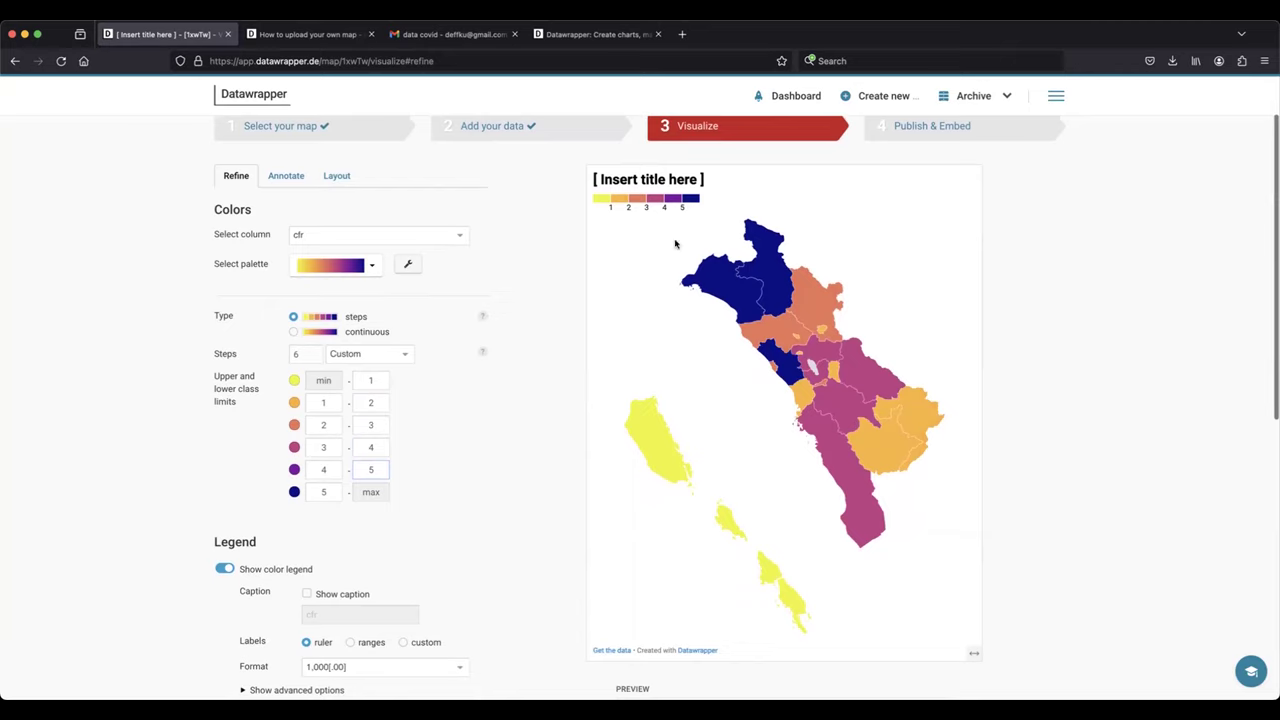
pyautogui.click(700, 180)
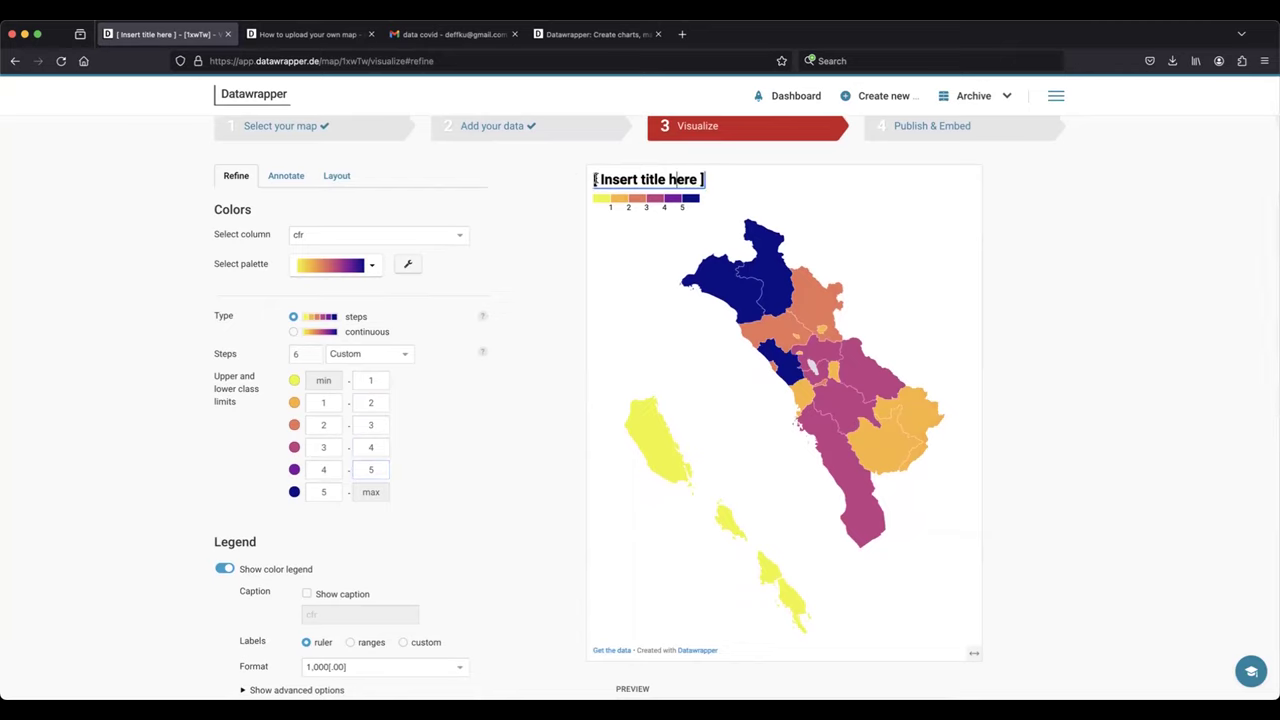
pyautogui.hotkey('ctrl', 'a')
pyautogui.press('BackSpace')
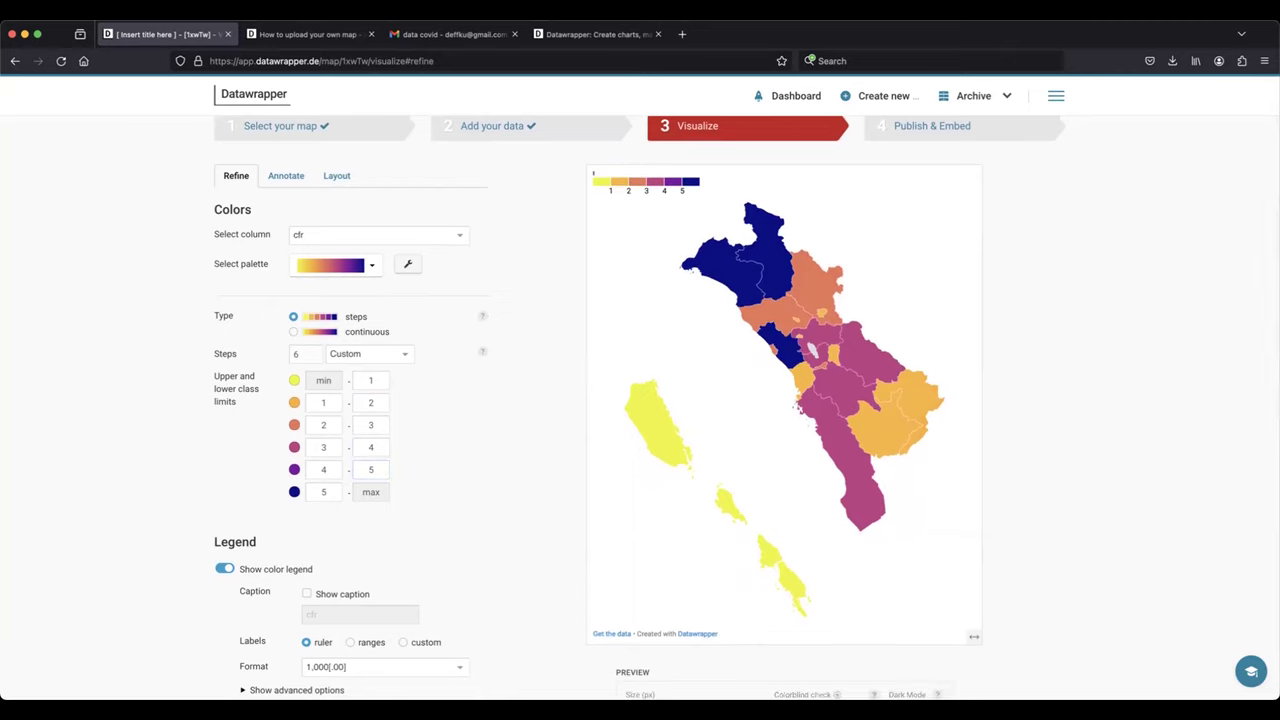
pyautogui.write('D')
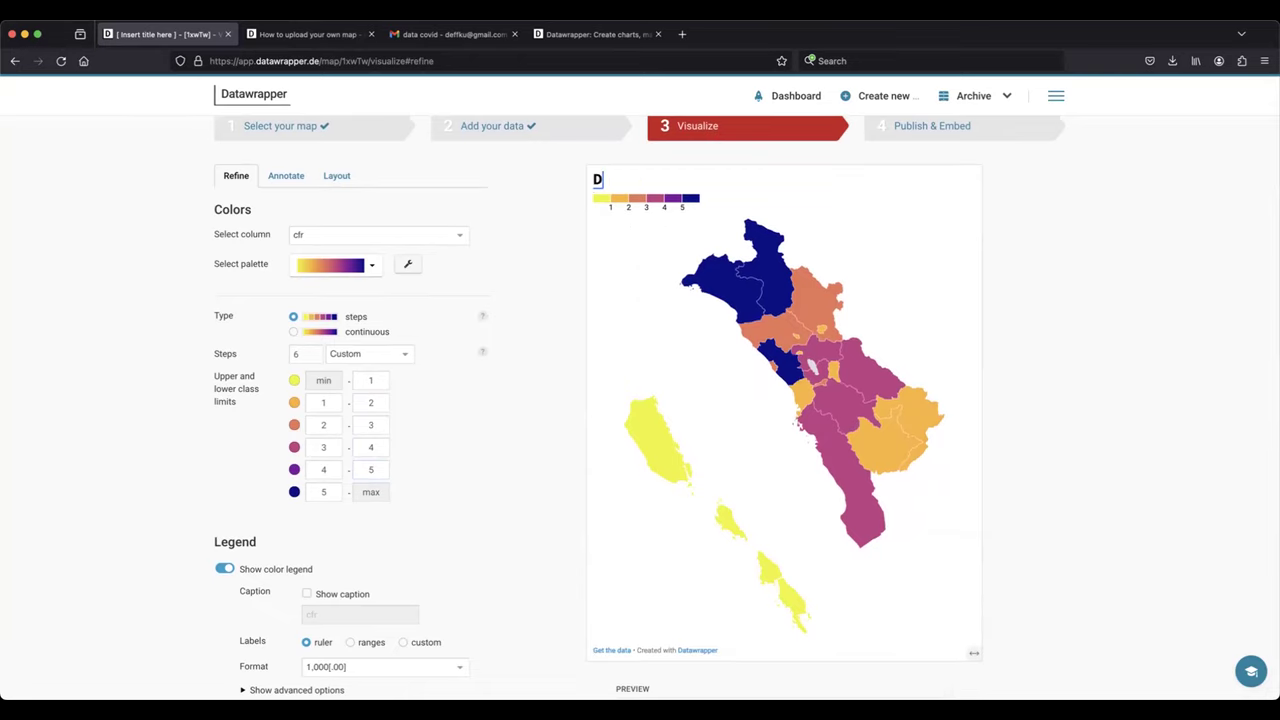
pyautogui.write('istribusi Case Fatal')
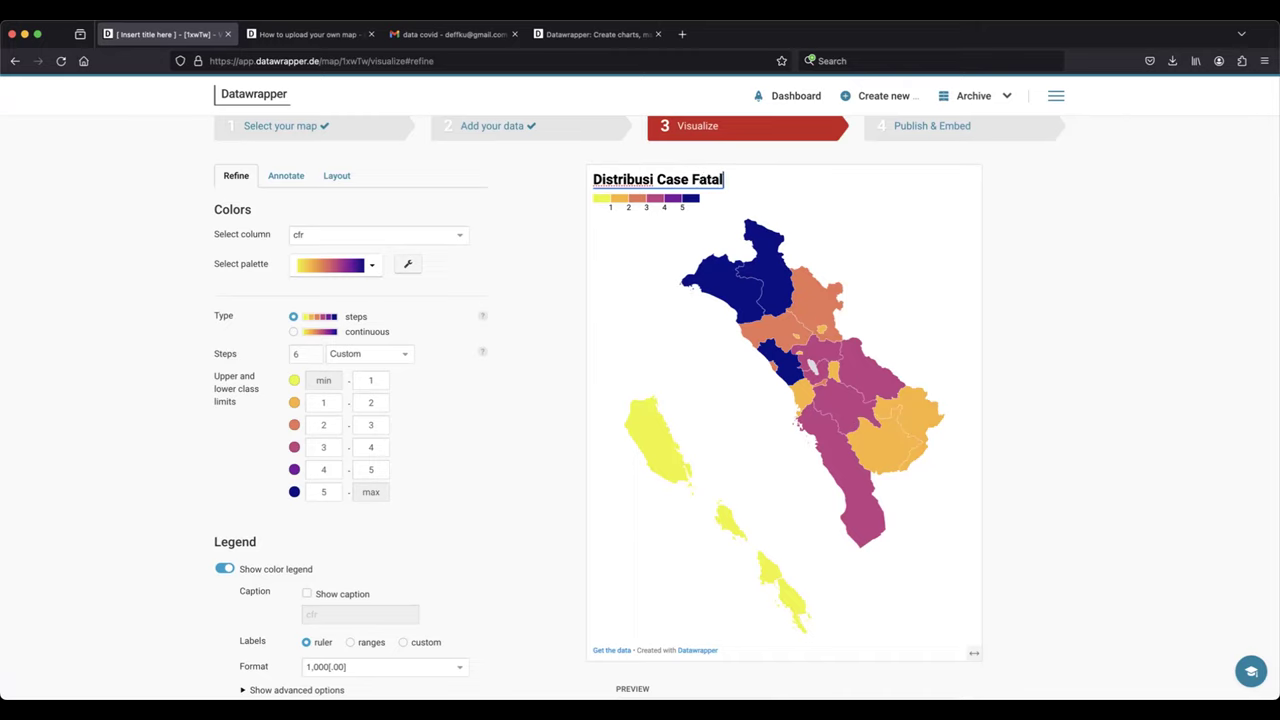
pyautogui.write('ity Ratio (CFR)')
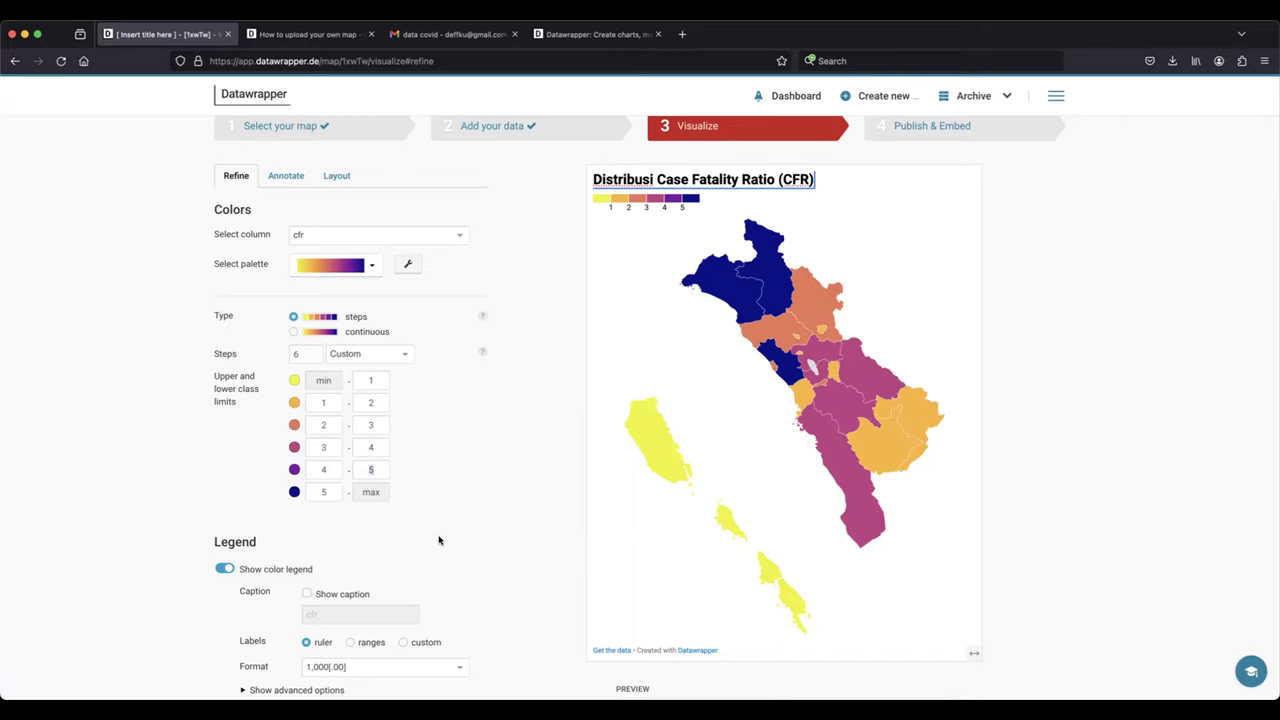
# - Make the map zoomable and expand the legend's advanced options
pyautogui.scroll(-2, 440, 537)
pyautogui.scroll(-1, 443, 537)
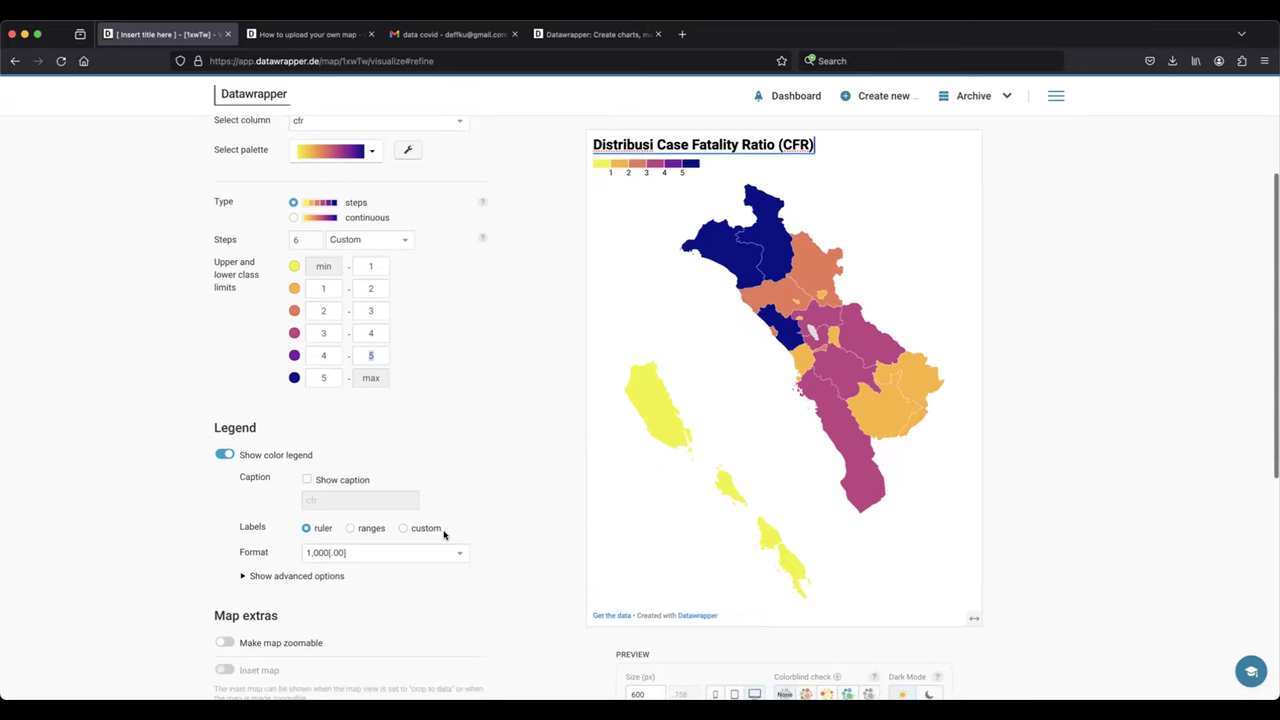
pyautogui.scroll(-2, 444, 535)
pyautogui.click(224, 594)
pyautogui.click(246, 528)
pyautogui.scroll(-2, 366, 531)
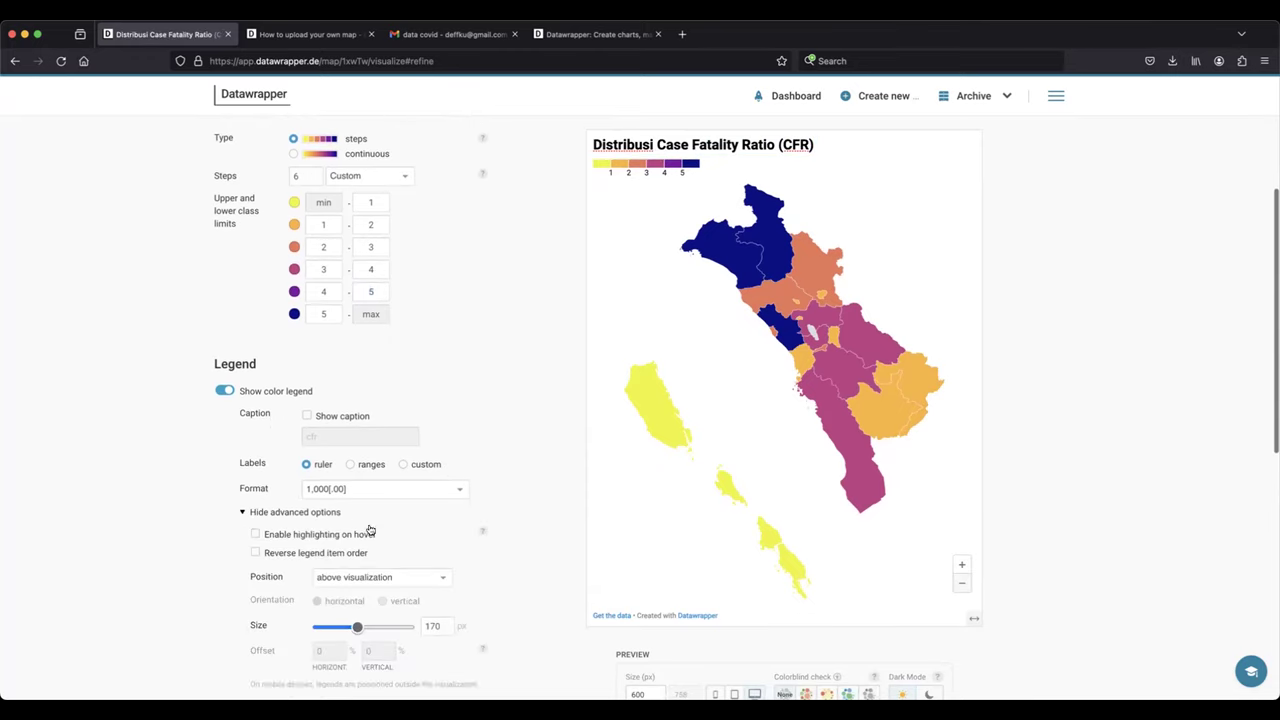
# - Show the legend labels as ranges and enable legend highlighting on hover
pyautogui.click(358, 424)
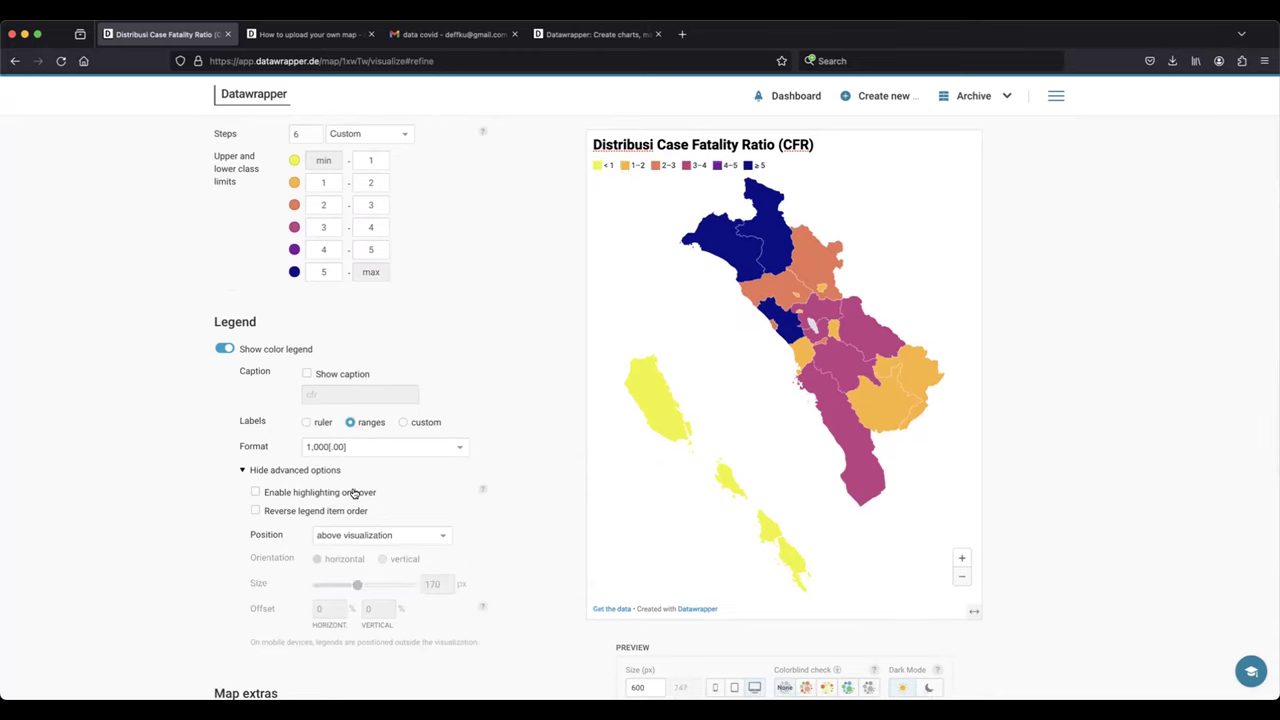
pyautogui.scroll(-2, 424, 486)
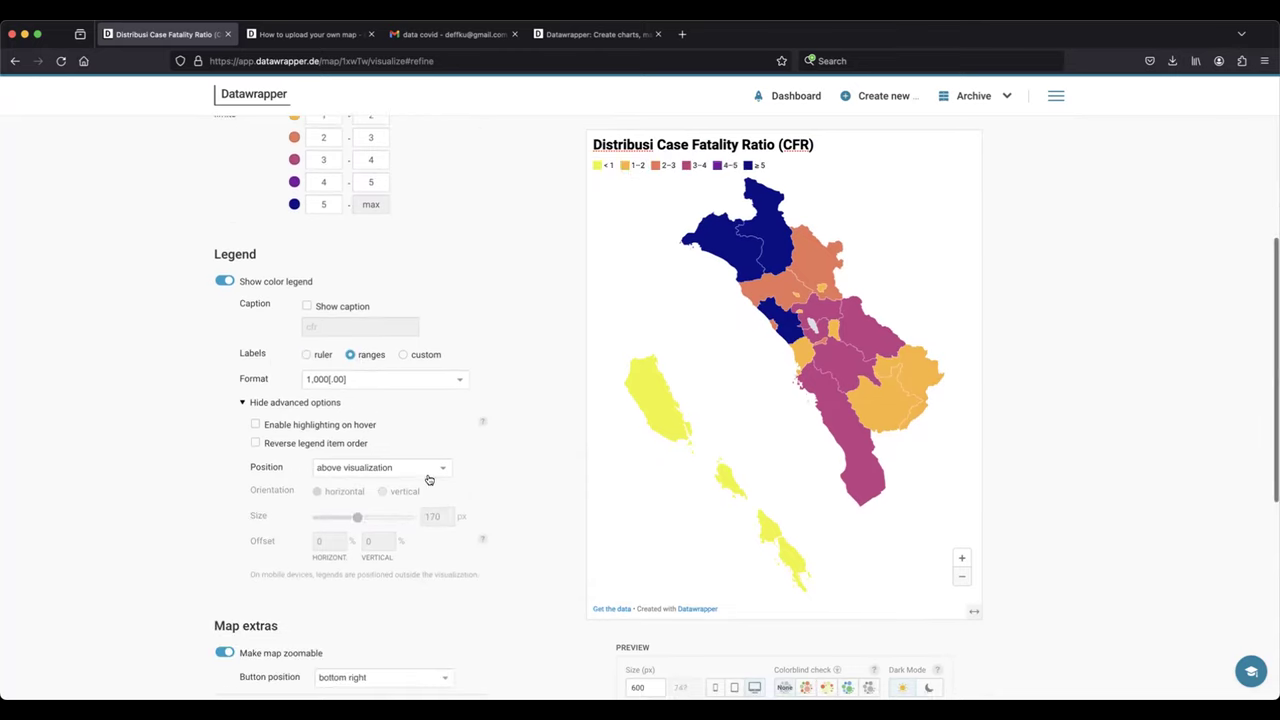
pyautogui.click(255, 424)
# - Place the legend at the map's bottom left in vertical orientation with its item order reversed
pyautogui.click(389, 472)
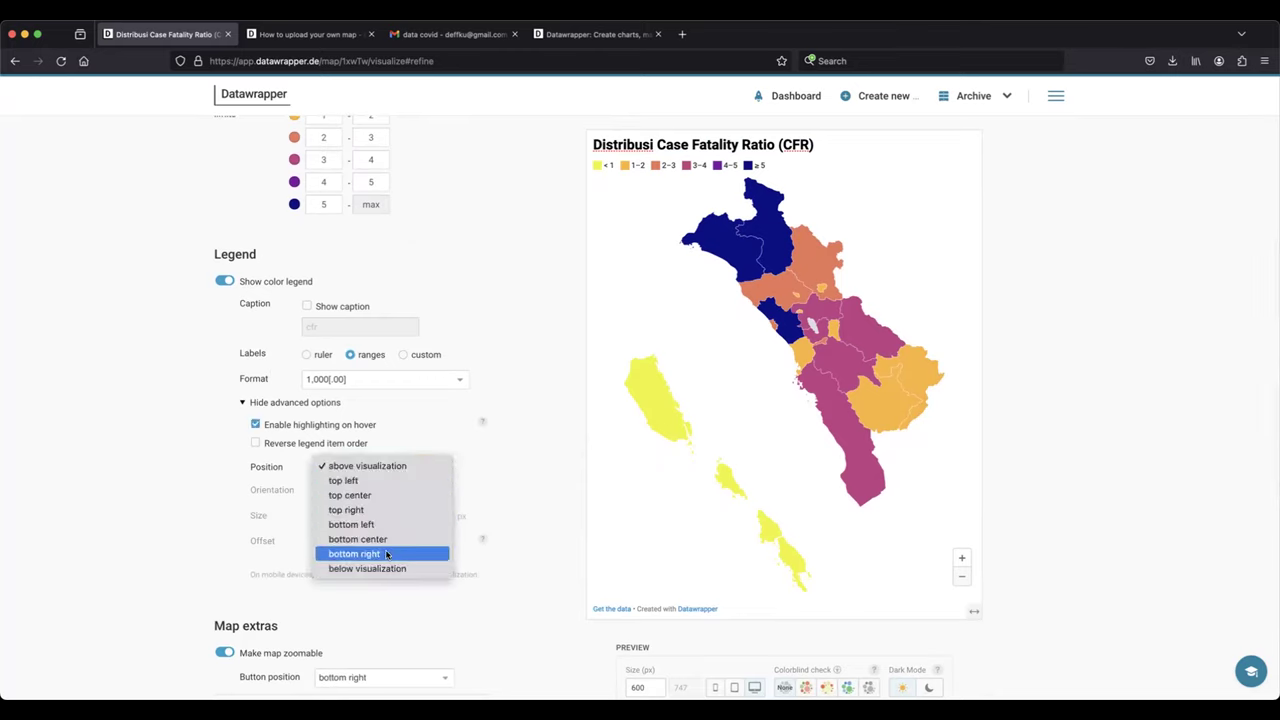
pyautogui.click(389, 526)
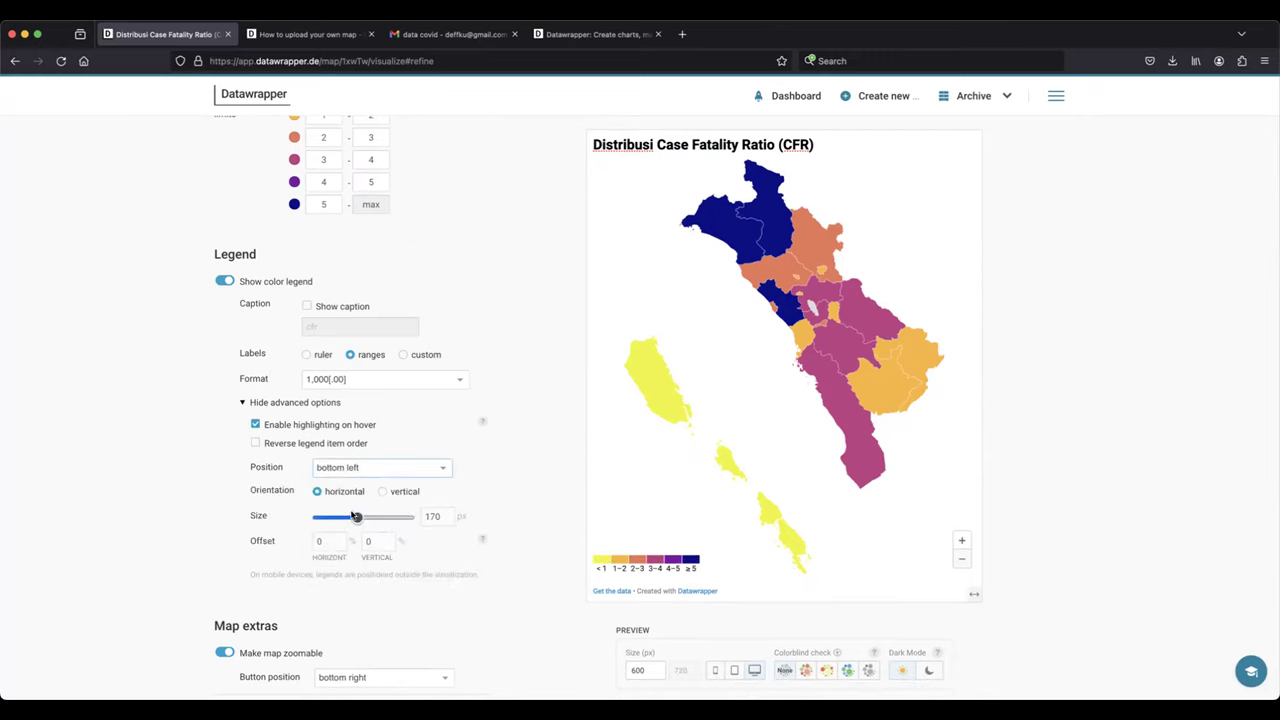
pyautogui.click(384, 493)
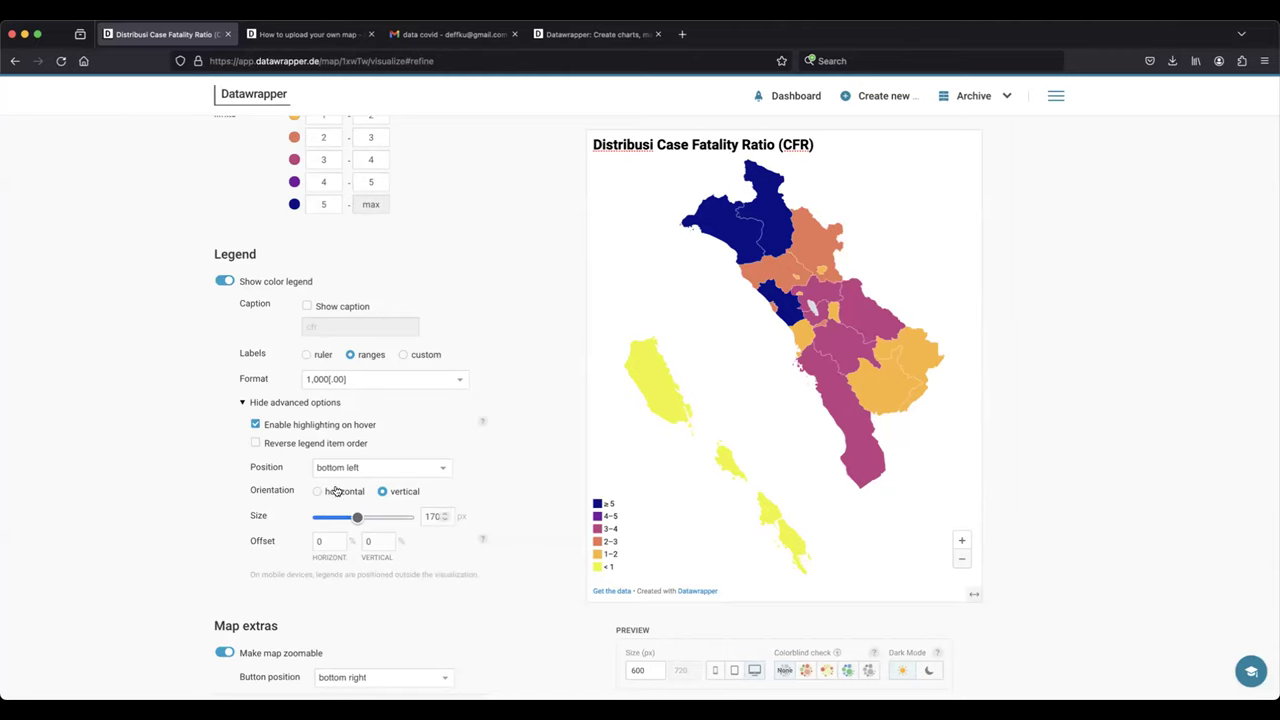
pyautogui.click(297, 445)
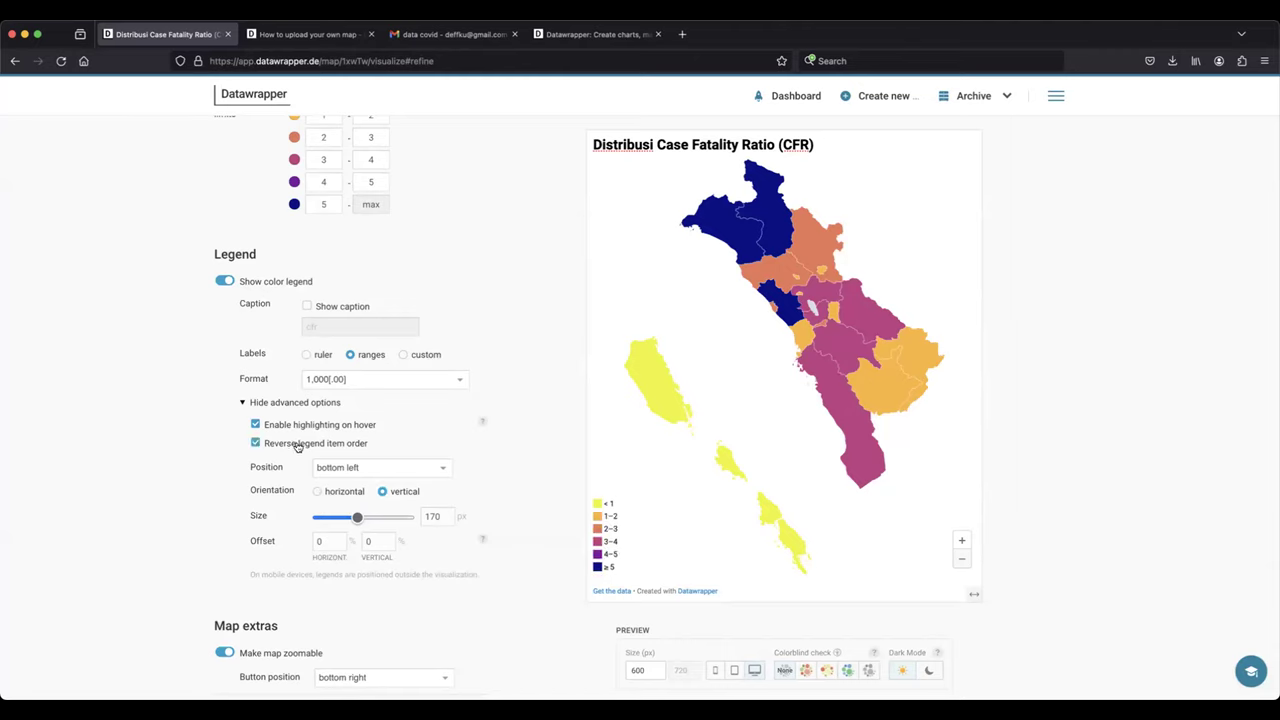
# - Add the map description "Provinsi Sumatera Barat" in the annotation settings
pyautogui.scroll(1, 412, 449)
pyautogui.scroll(-3, 410, 450)
pyautogui.scroll(-1, 410, 450)
pyautogui.scroll(4, 385, 440)
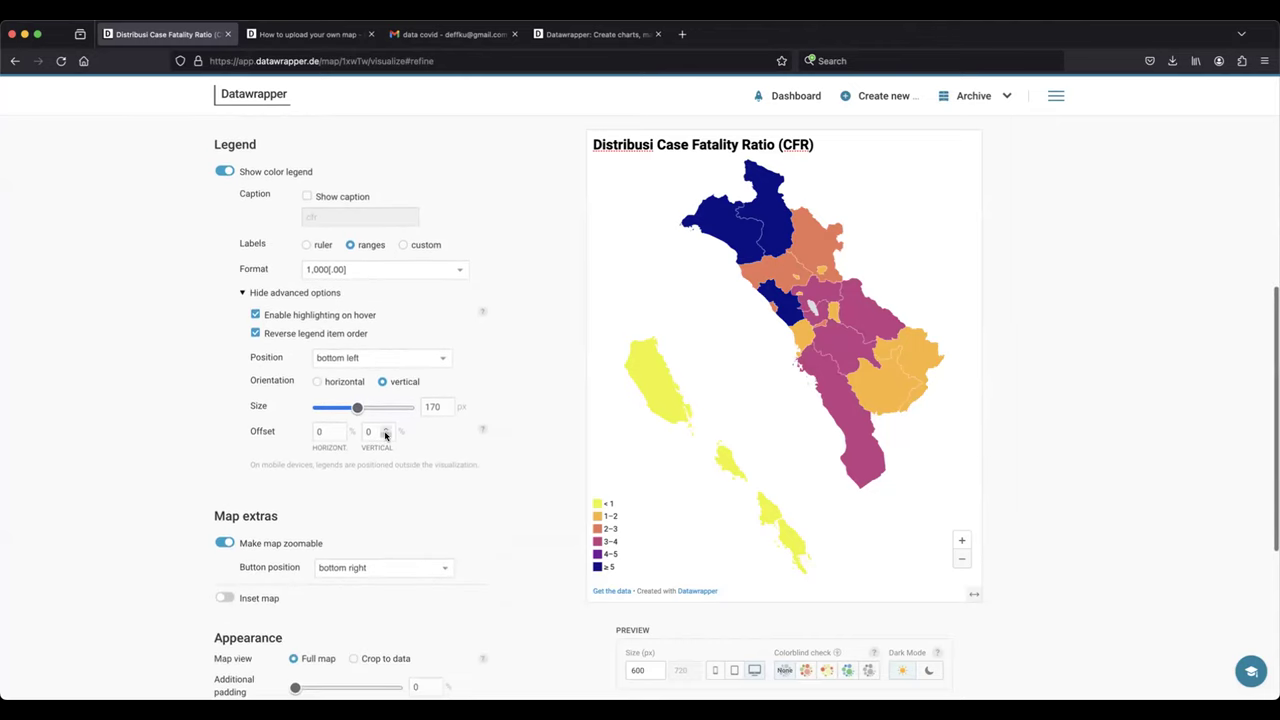
pyautogui.scroll(5, 380, 441)
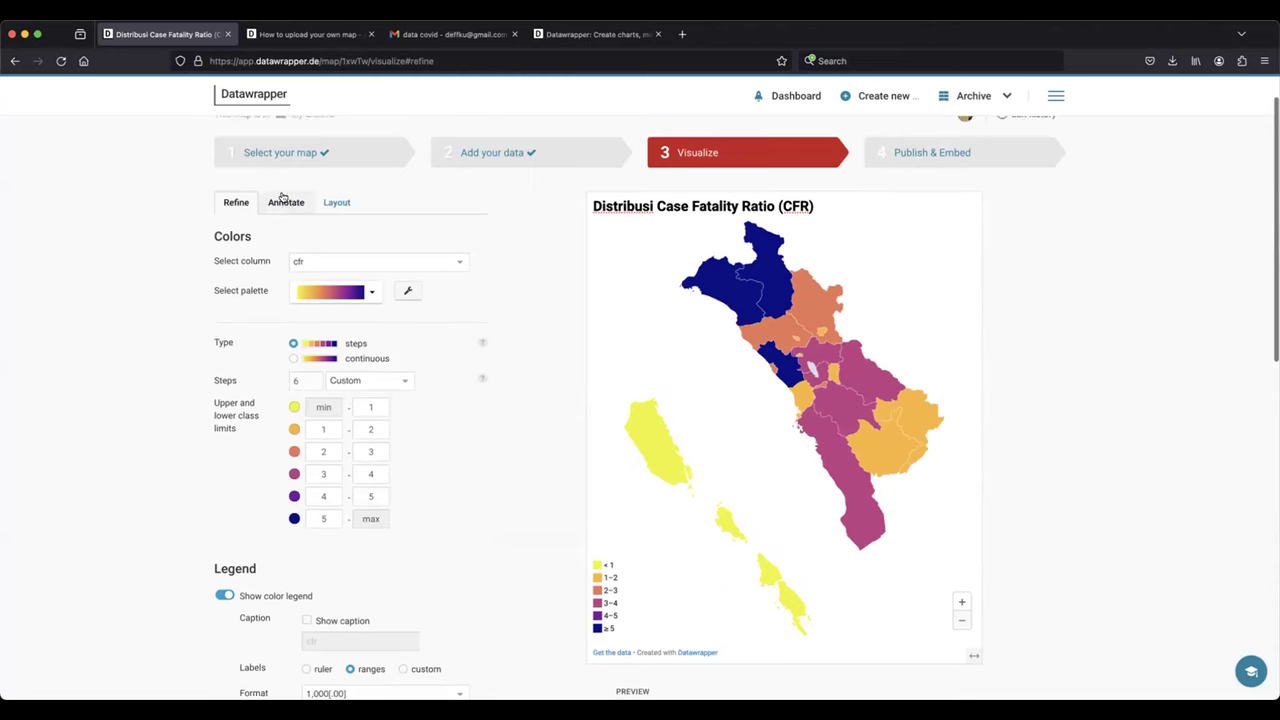
pyautogui.click(286, 202)
pyautogui.click(282, 297)
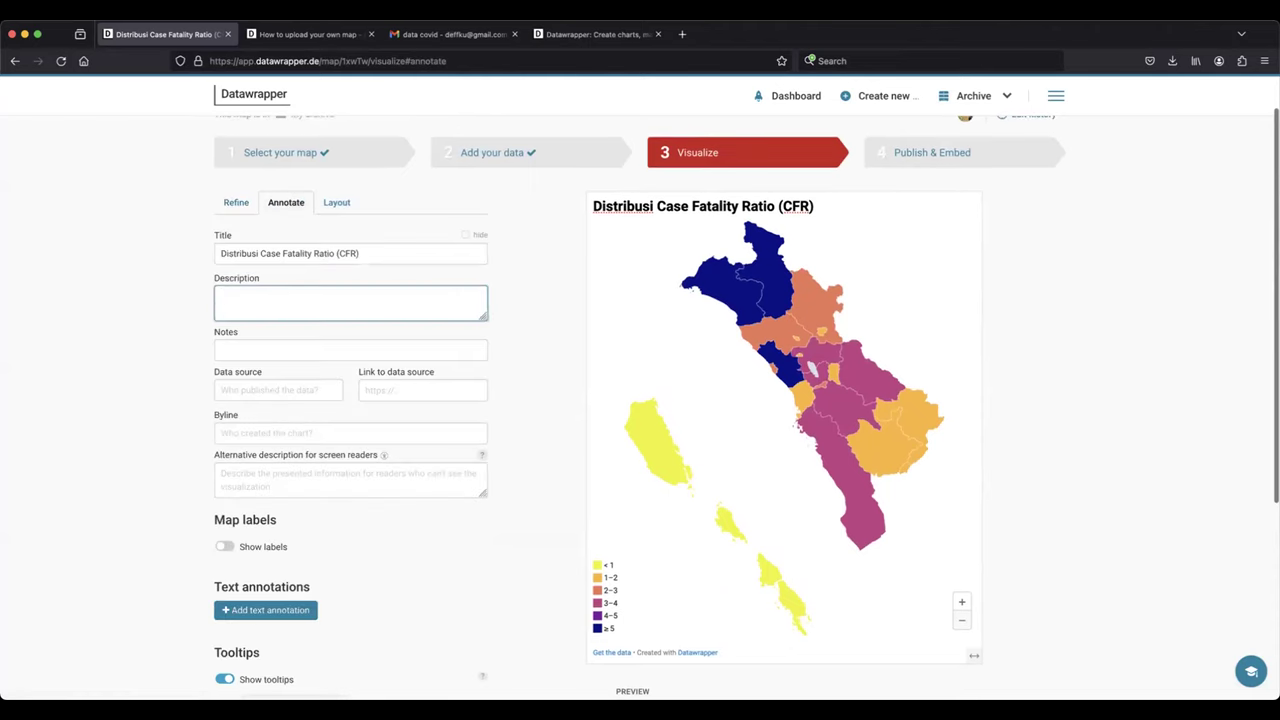
pyautogui.write('Provins')
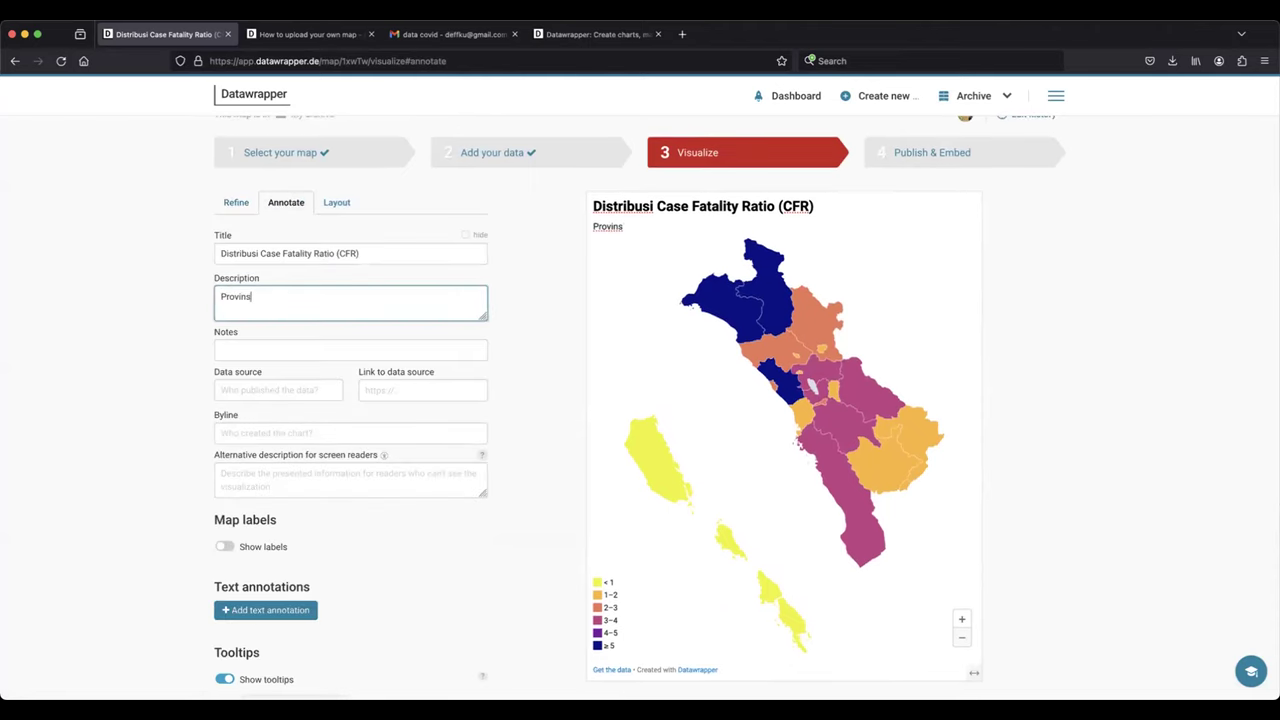
pyautogui.write('i Sumatera Barat')
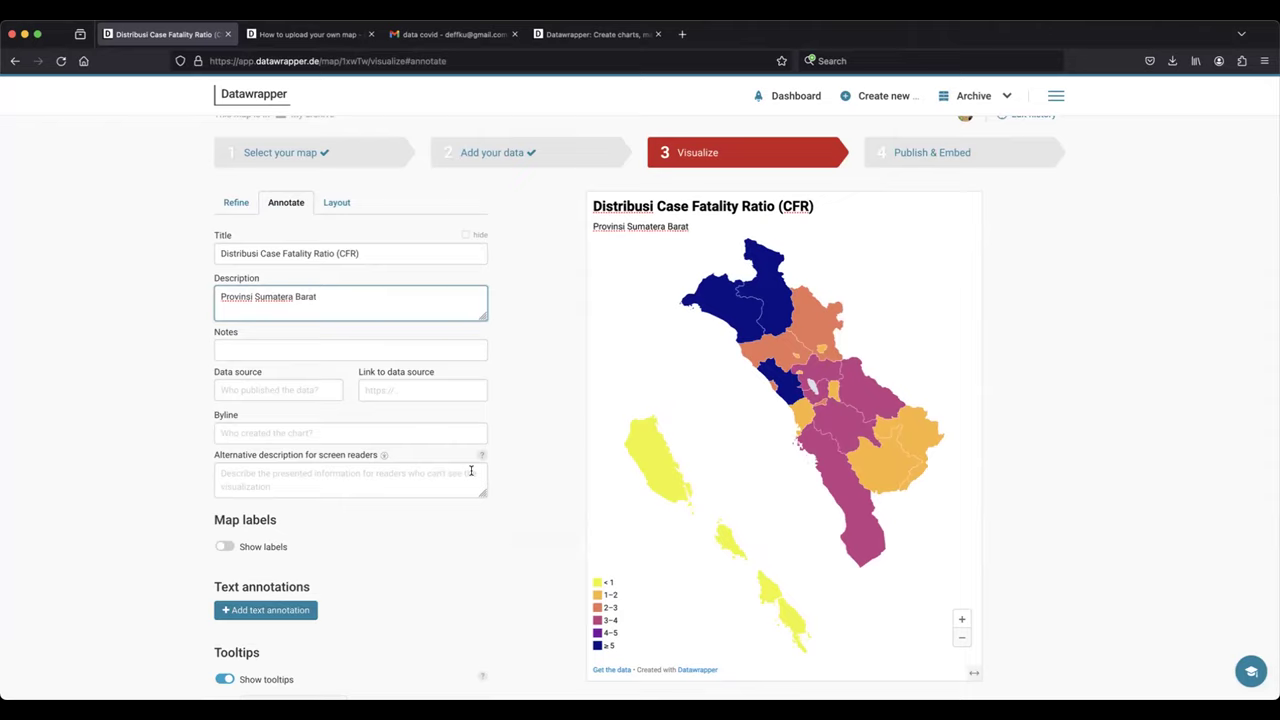
# - Turn on map labels of the places type
pyautogui.scroll(-2, 468, 485)
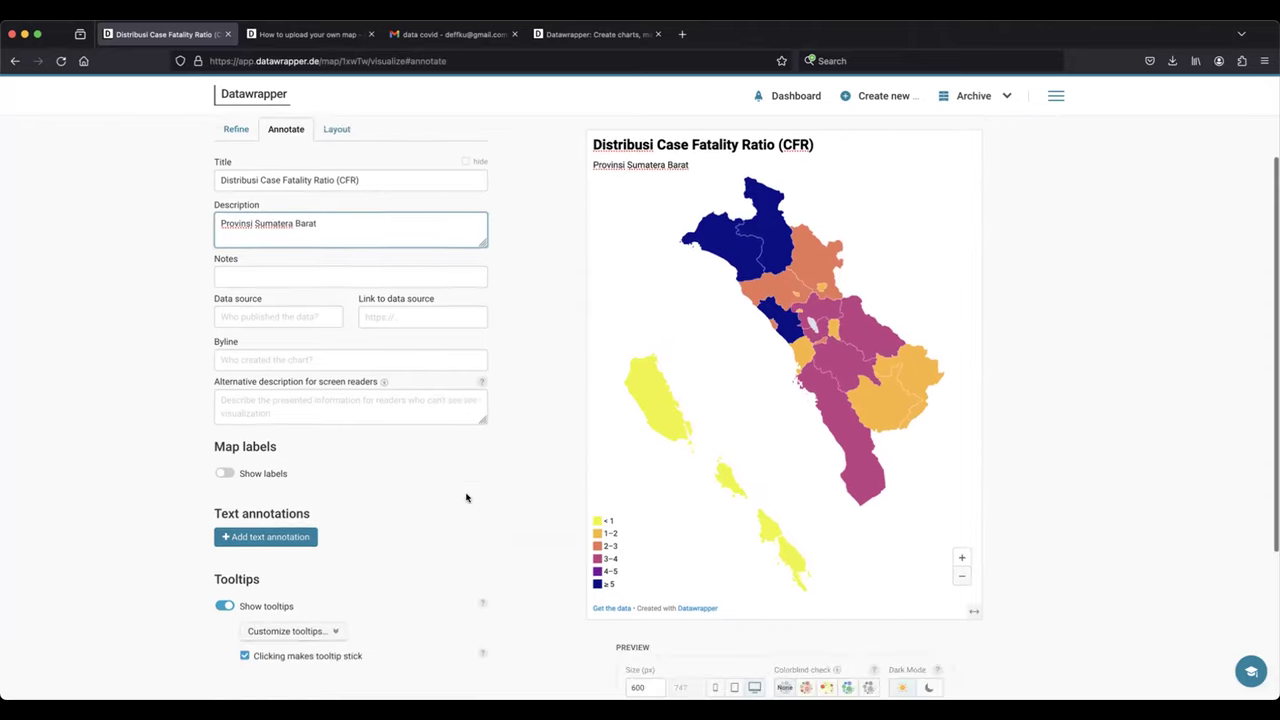
pyautogui.click(224, 459)
pyautogui.click(362, 507)
pyautogui.moveTo(408, 507); pyautogui.dragTo(330, 507)
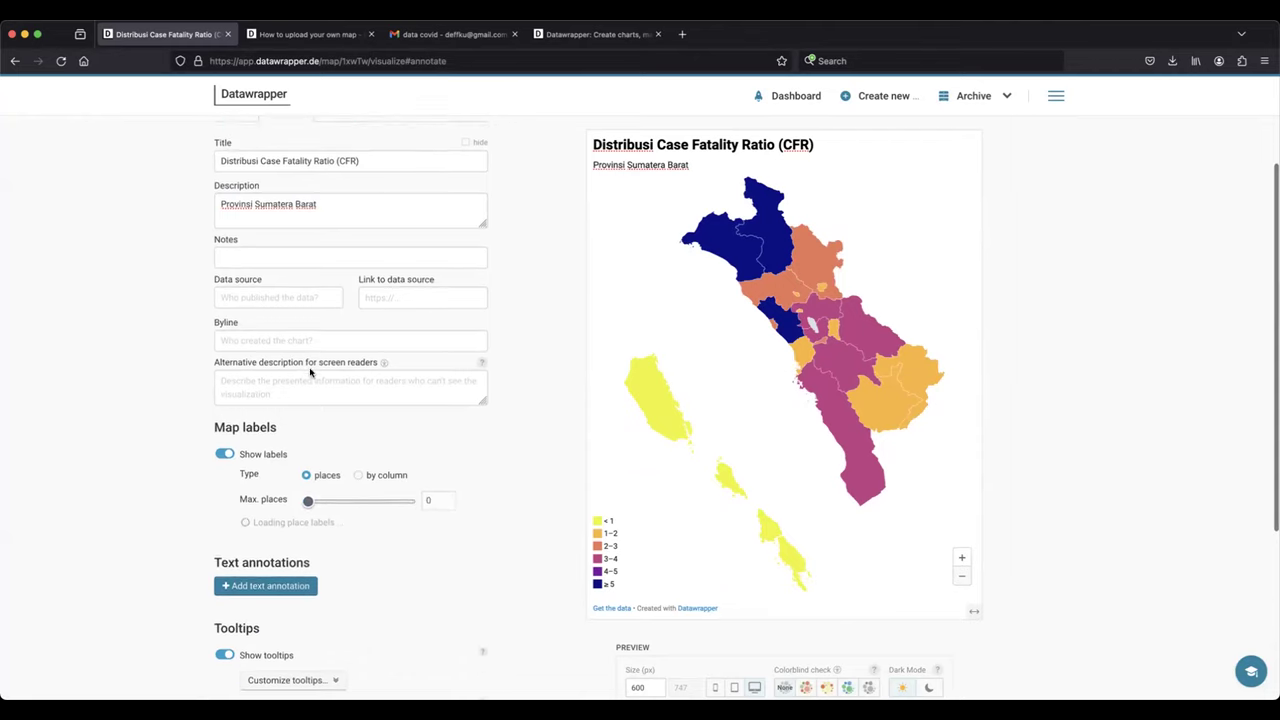
# - Review the map's color, legend, map extras and appearance settings
pyautogui.scroll(3, 305, 372)
pyautogui.click(236, 253)
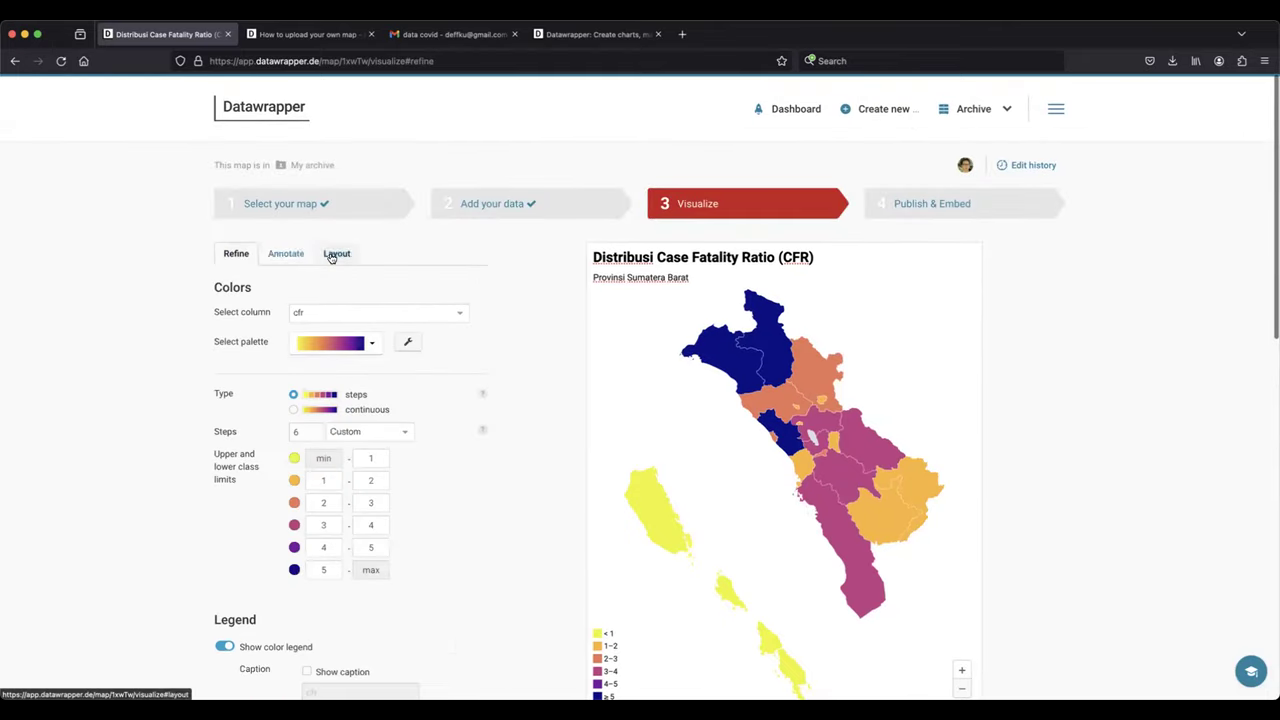
pyautogui.click(285, 253)
pyautogui.click(236, 253)
pyautogui.scroll(-5, 429, 400)
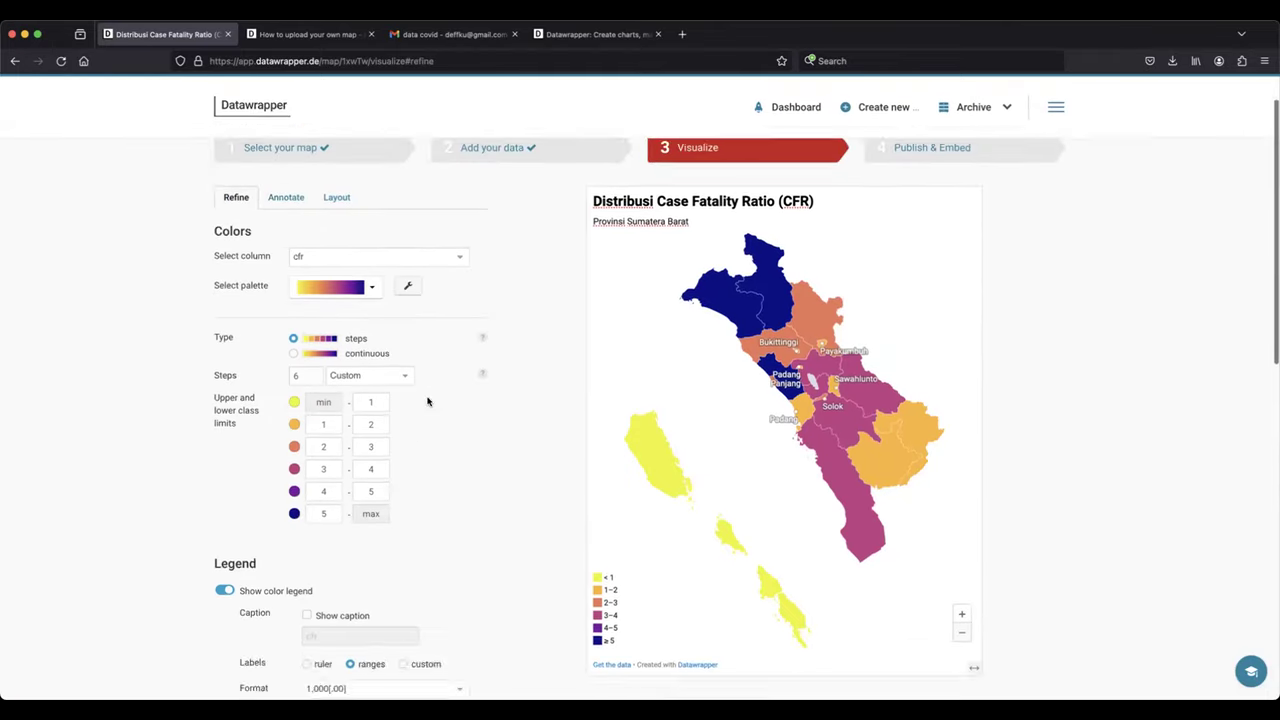
pyautogui.scroll(-8, 463, 434)
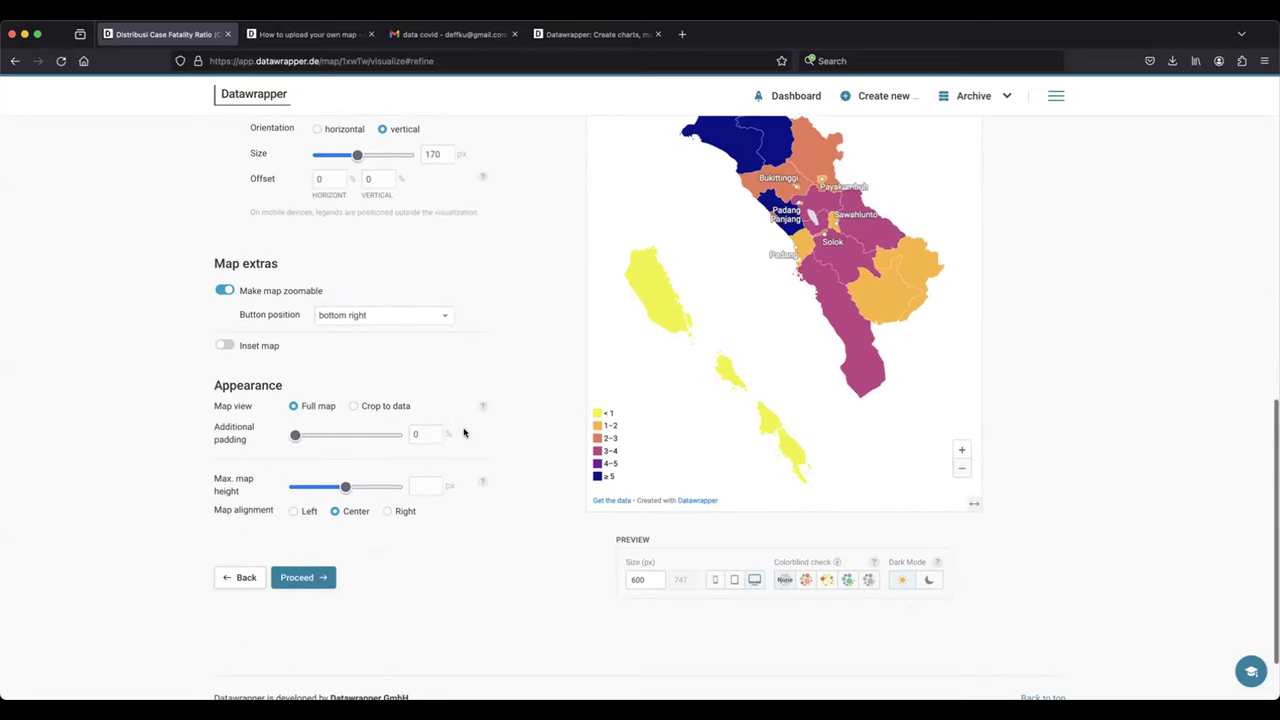
pyautogui.scroll(10, 463, 432)
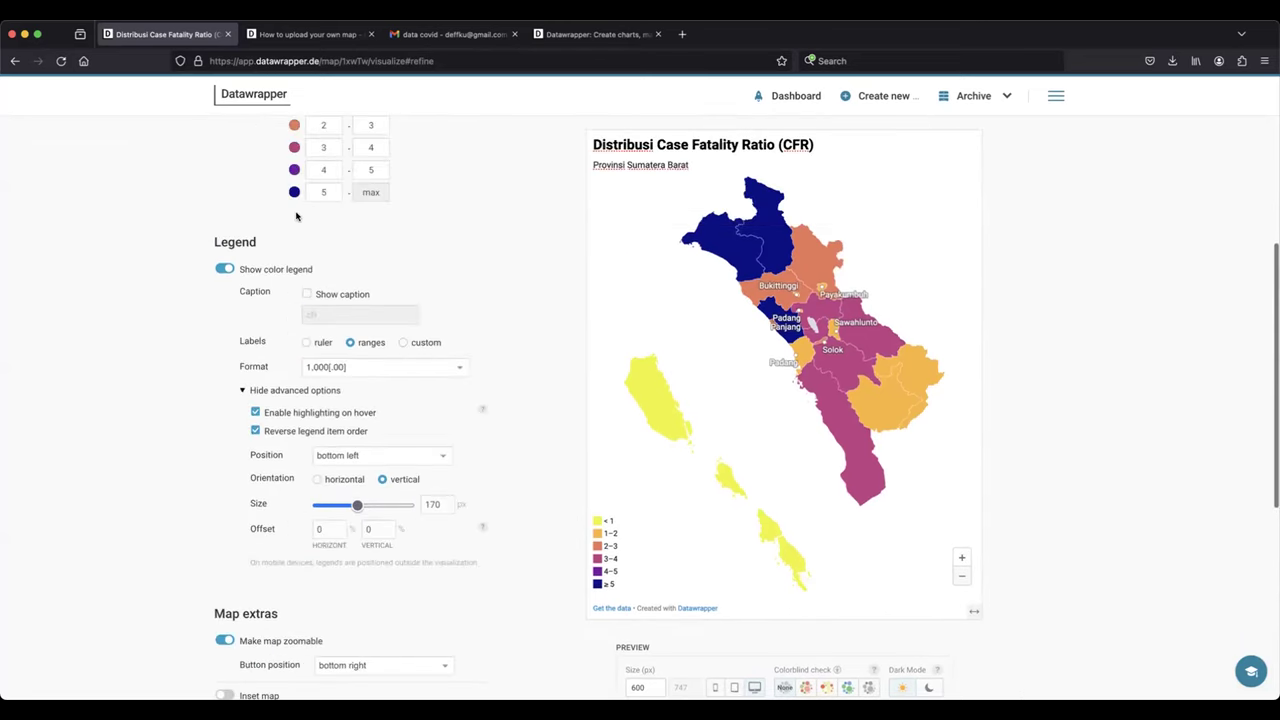
pyautogui.scroll(4, 298, 218)
# - Raise the maximum number of labelled places on the map to 13
pyautogui.click(287, 227)
pyautogui.scroll(-5, 538, 474)
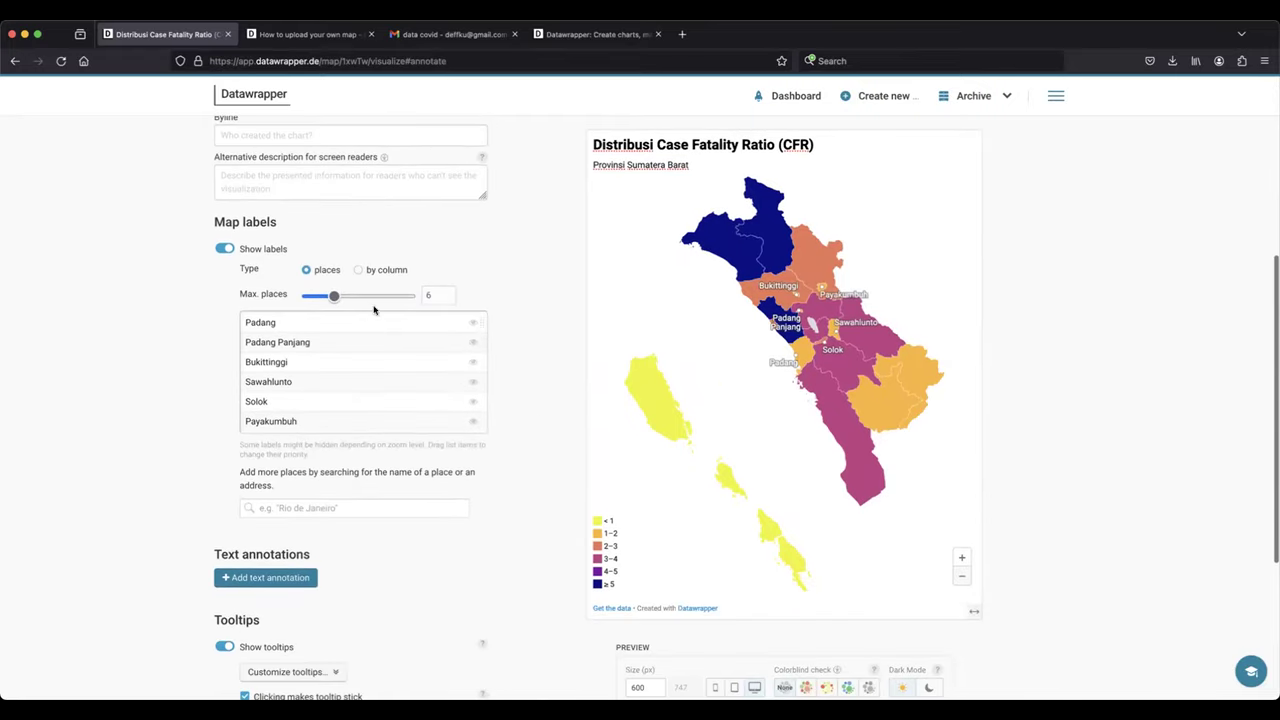
pyautogui.moveTo(336, 297); pyautogui.dragTo(364, 300)
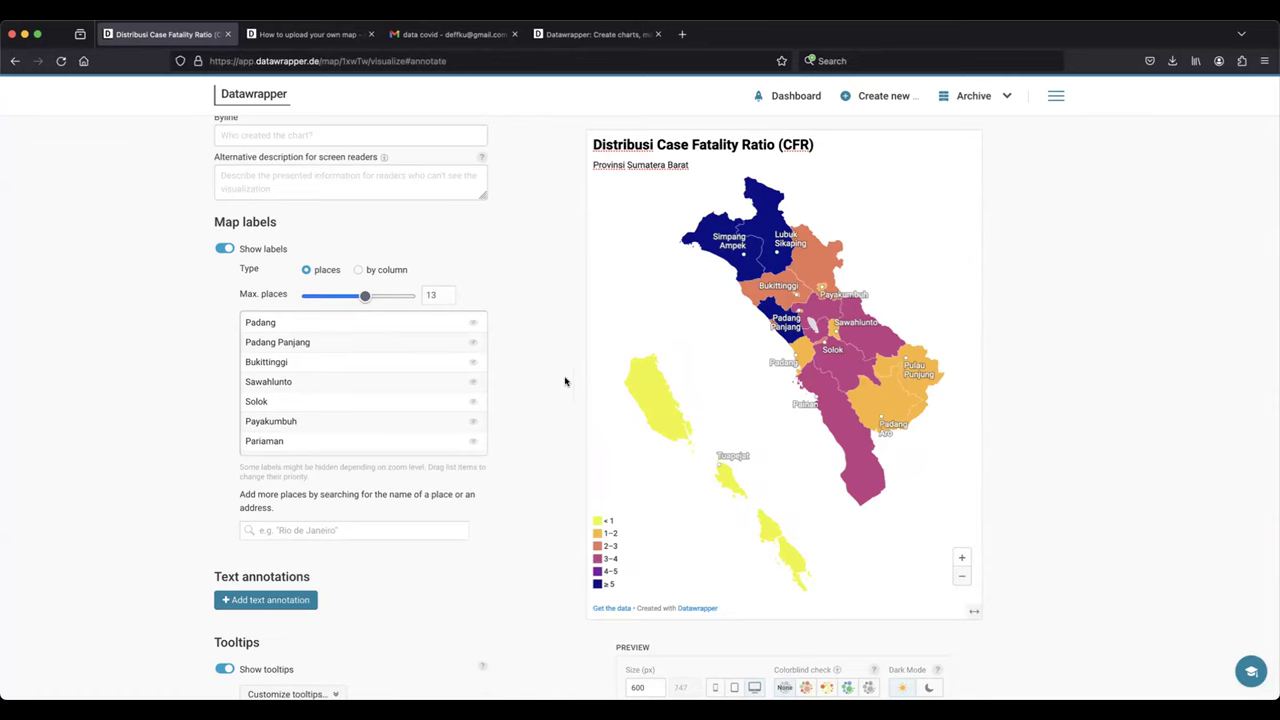
# - Go to the Publish & Embed stage and capture a screenshot of the finished map area
pyautogui.scroll(5, 605, 356)
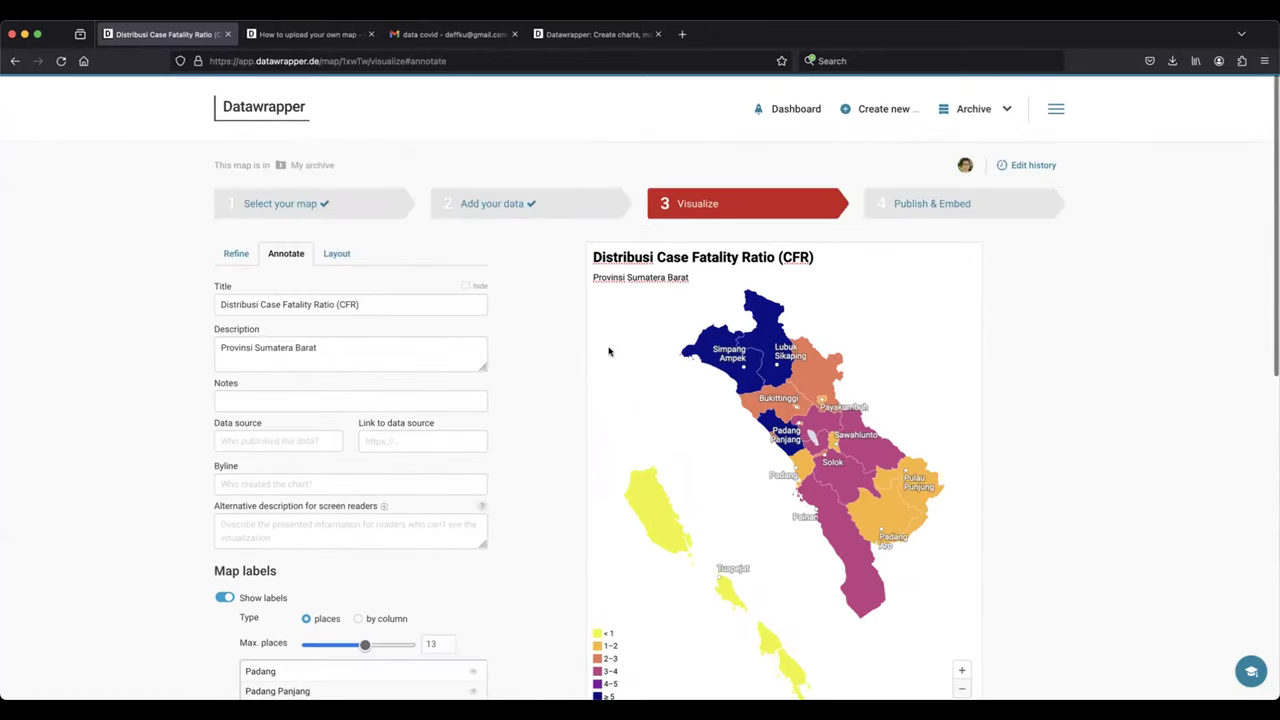
pyautogui.click(903, 206)
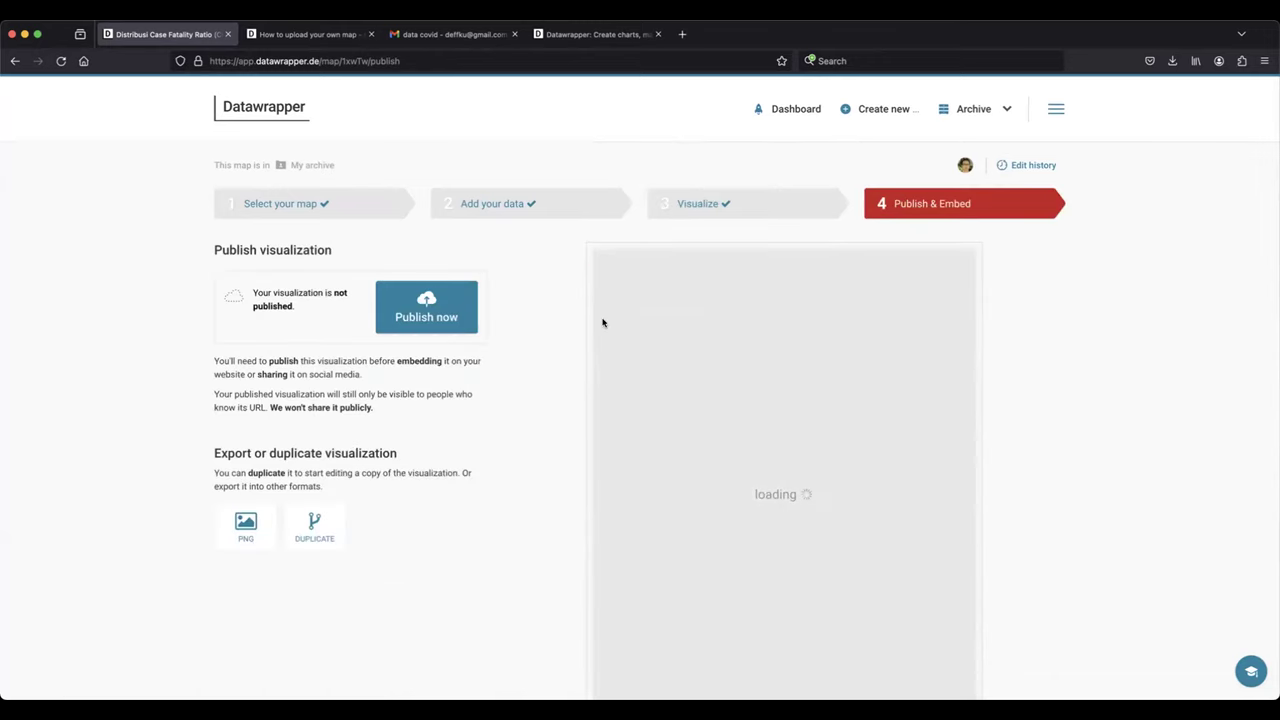
pyautogui.scroll(-1, 603, 322)
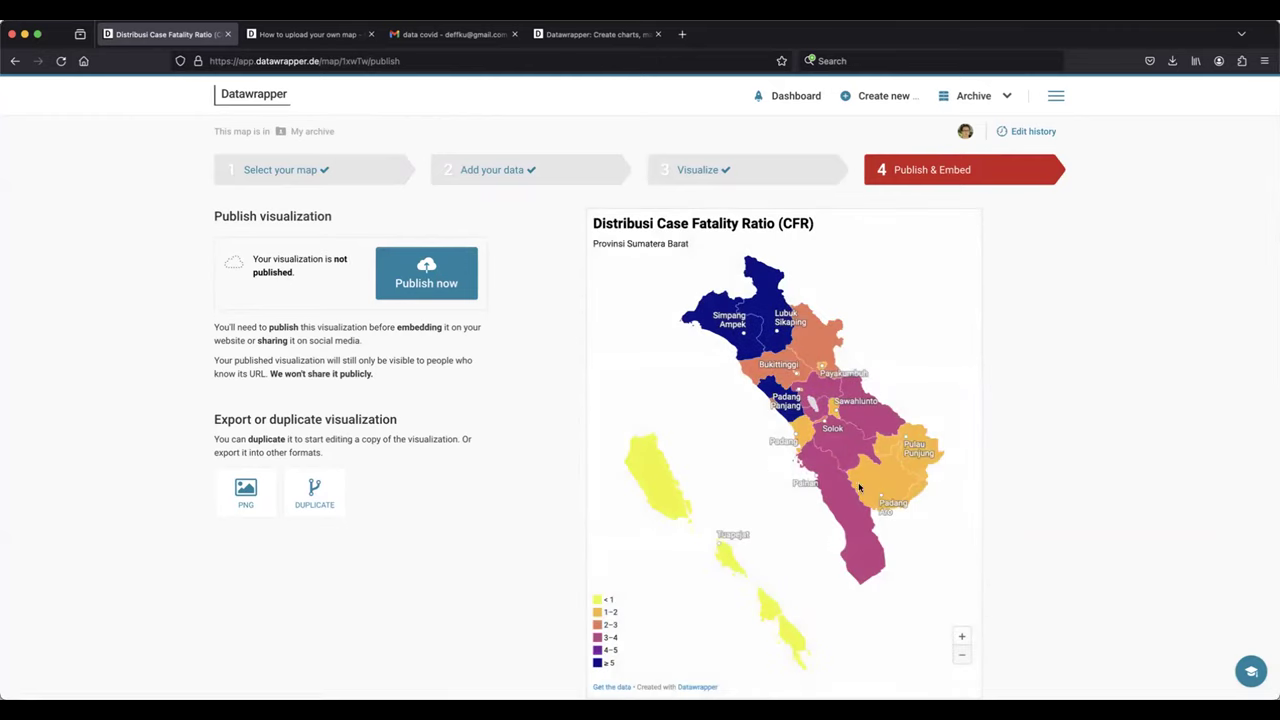
pyautogui.scroll(-2, 1008, 510)
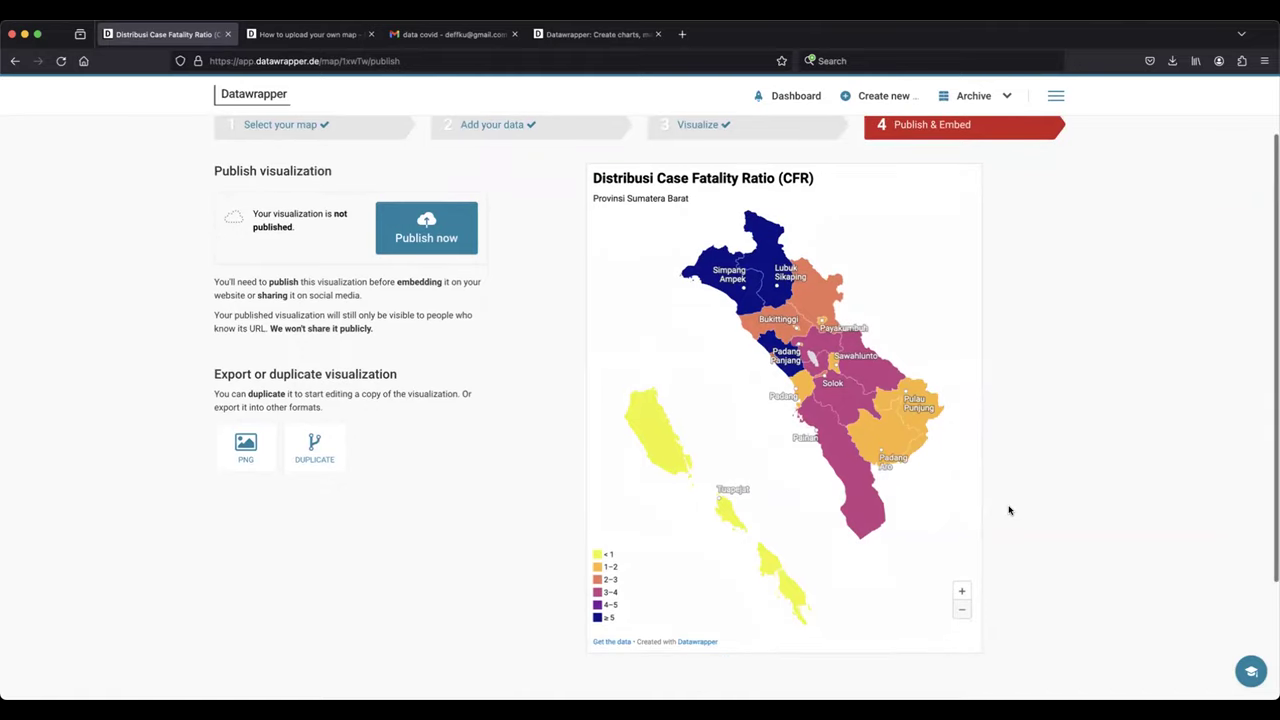
pyautogui.press('super+shift+4')
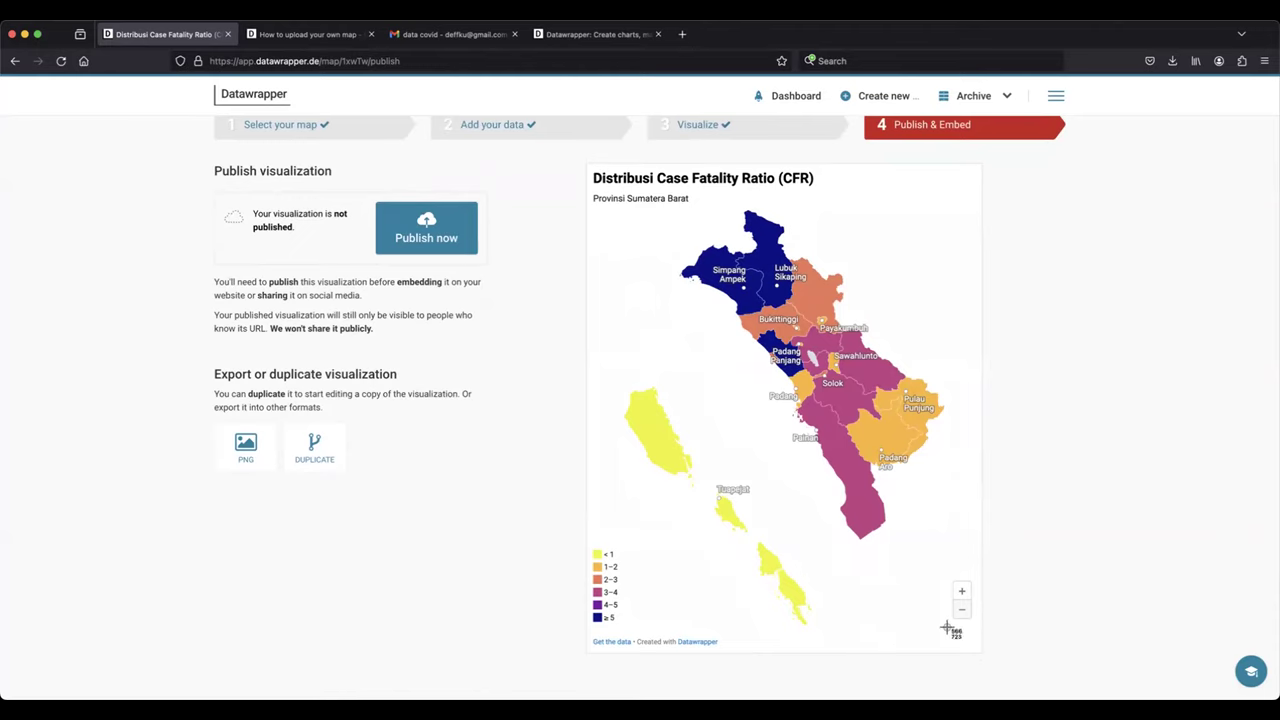
pyautogui.press('Escape')
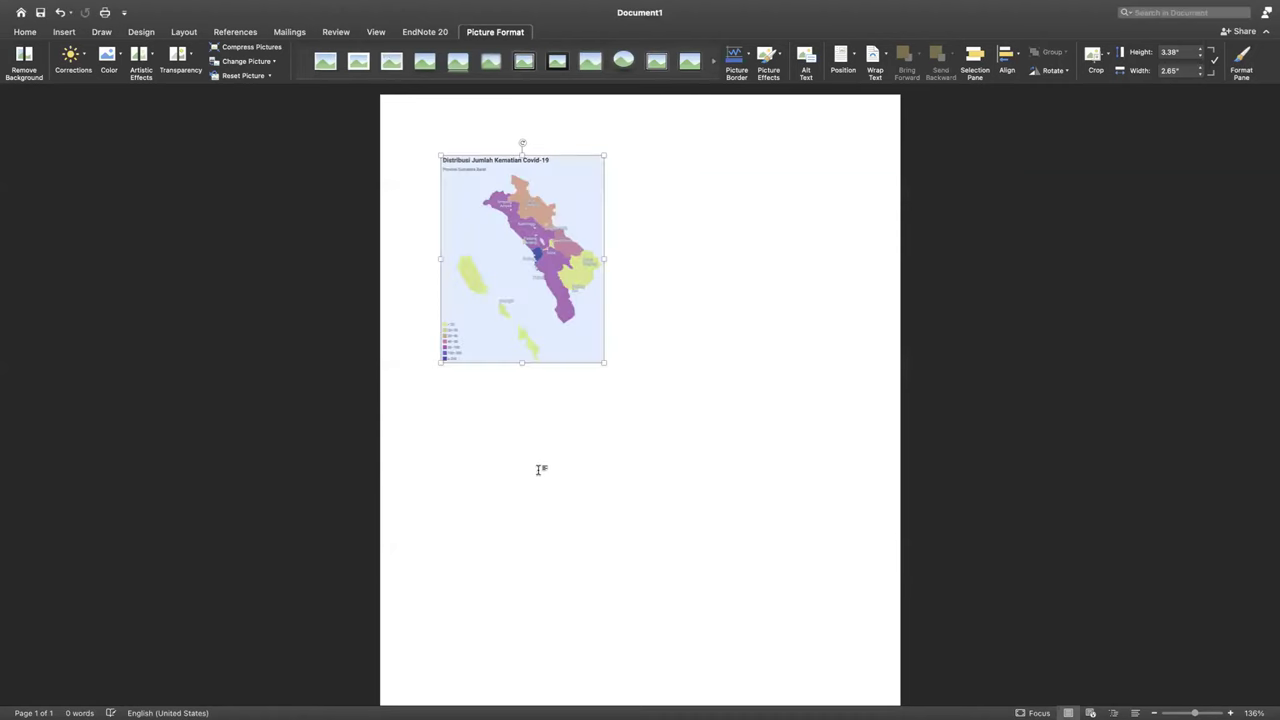
# - Switch to Word and insert the recent picture "Screen Shot 2024-06-13 at 3.49.50 PM" in place of the selected death-count map
pyautogui.click(64, 32)
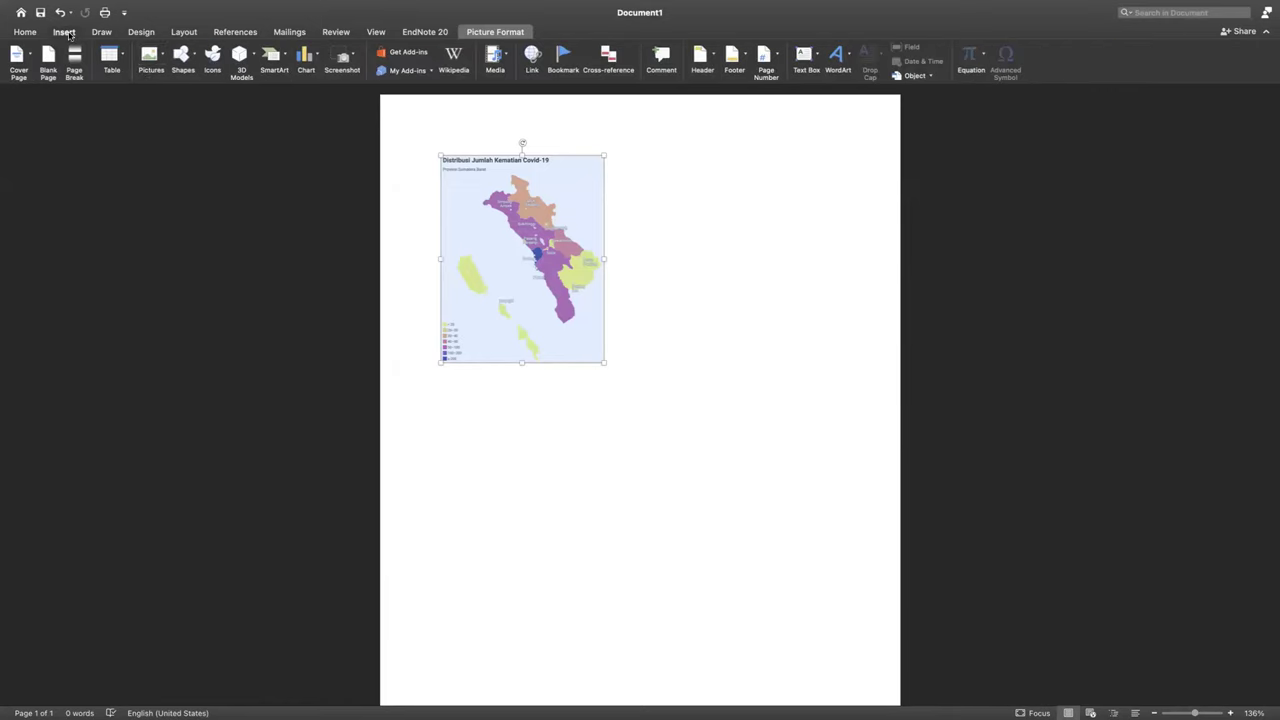
pyautogui.click(152, 62)
pyautogui.click(200, 92)
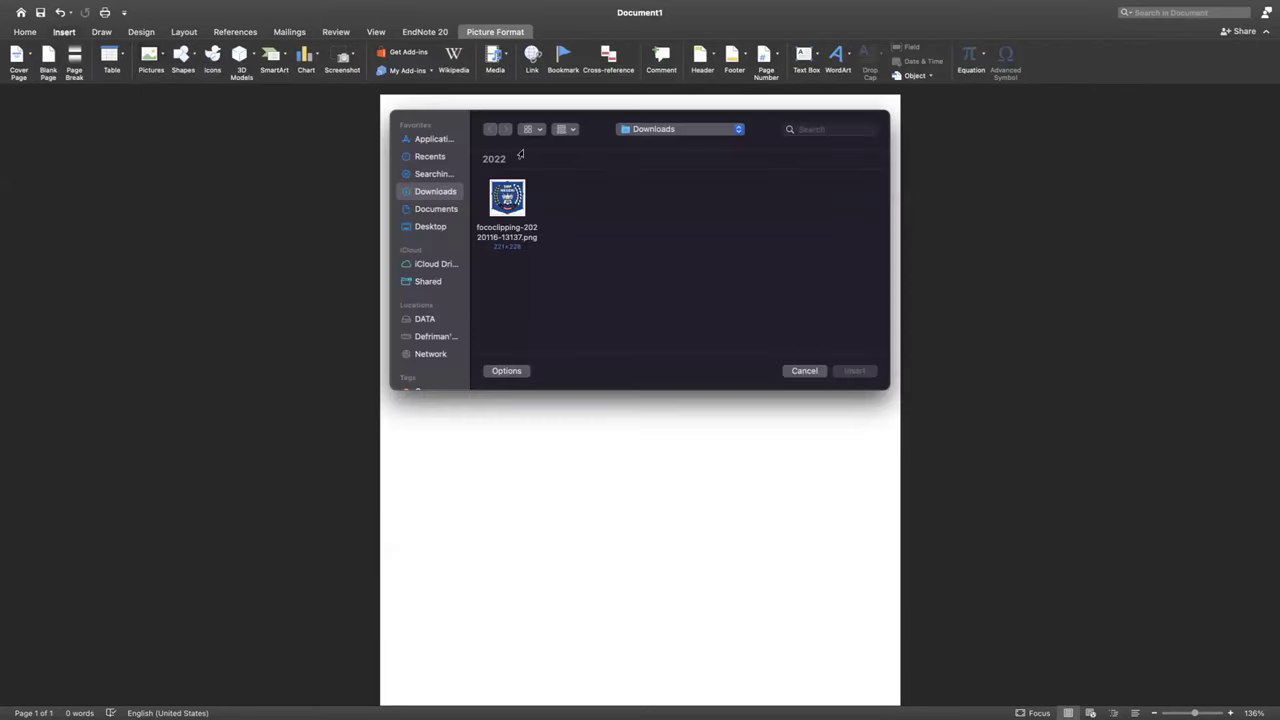
pyautogui.click(432, 176)
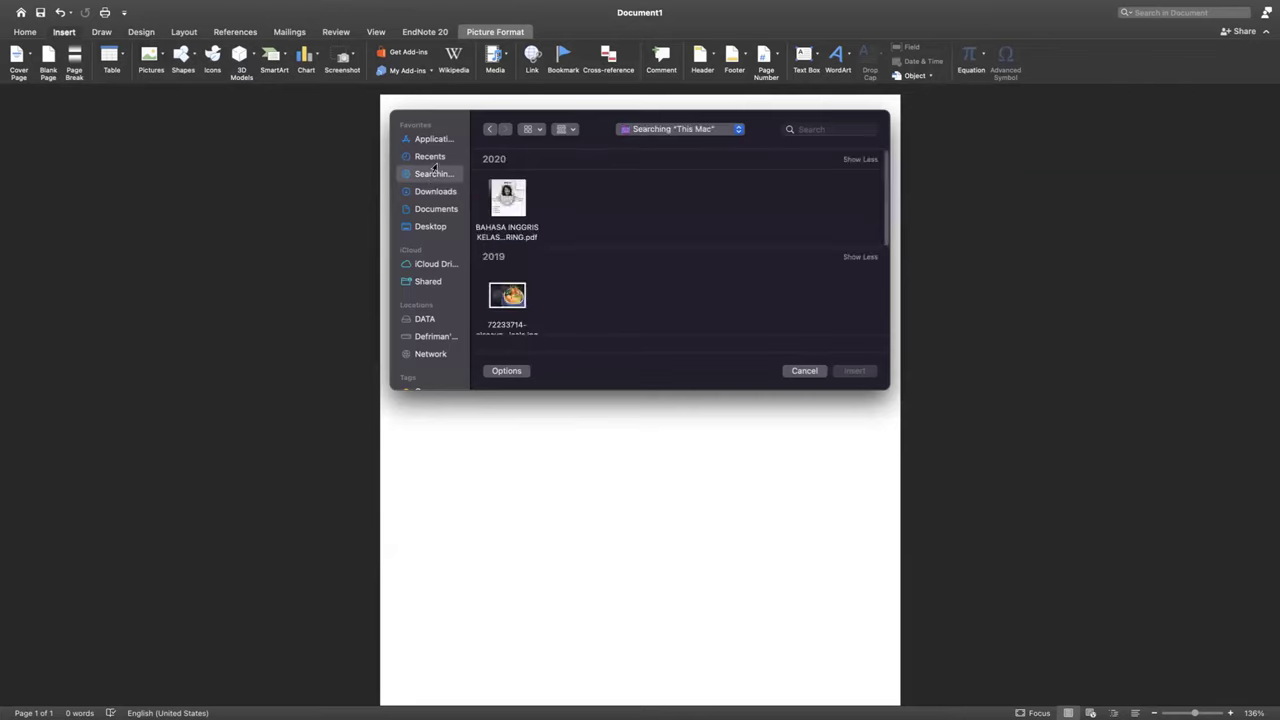
pyautogui.click(430, 156)
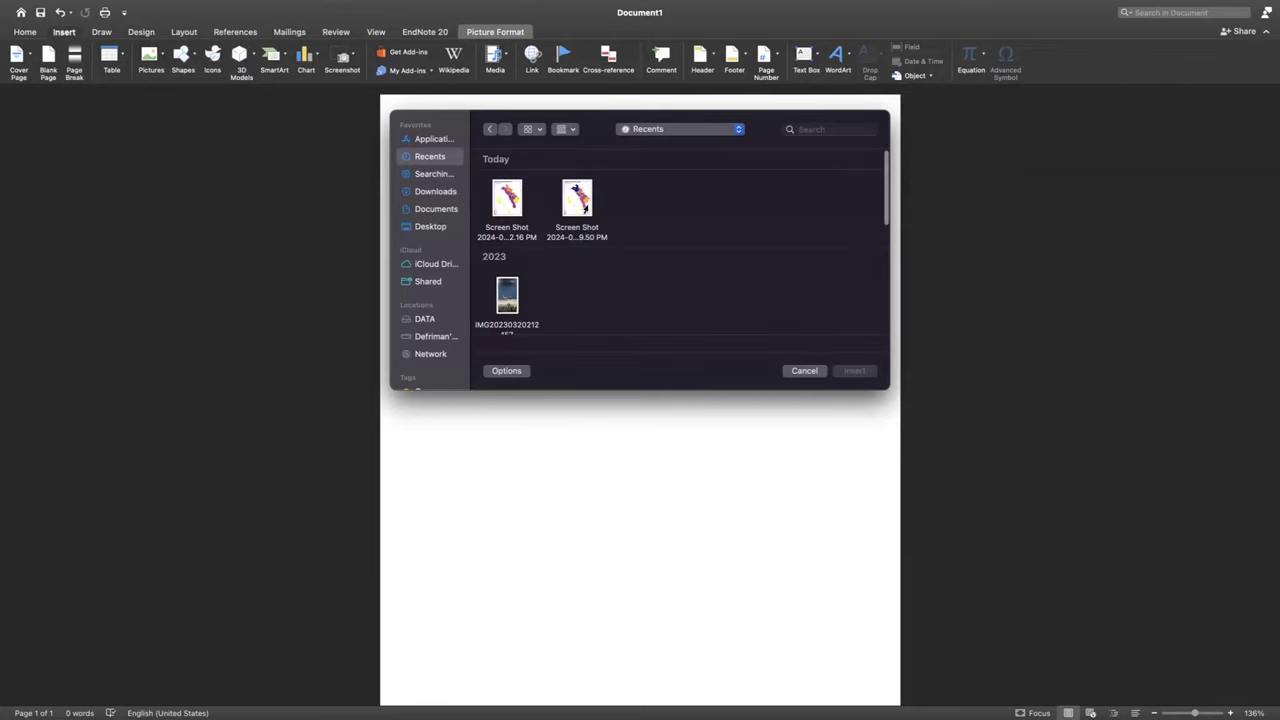
pyautogui.click(577, 198)
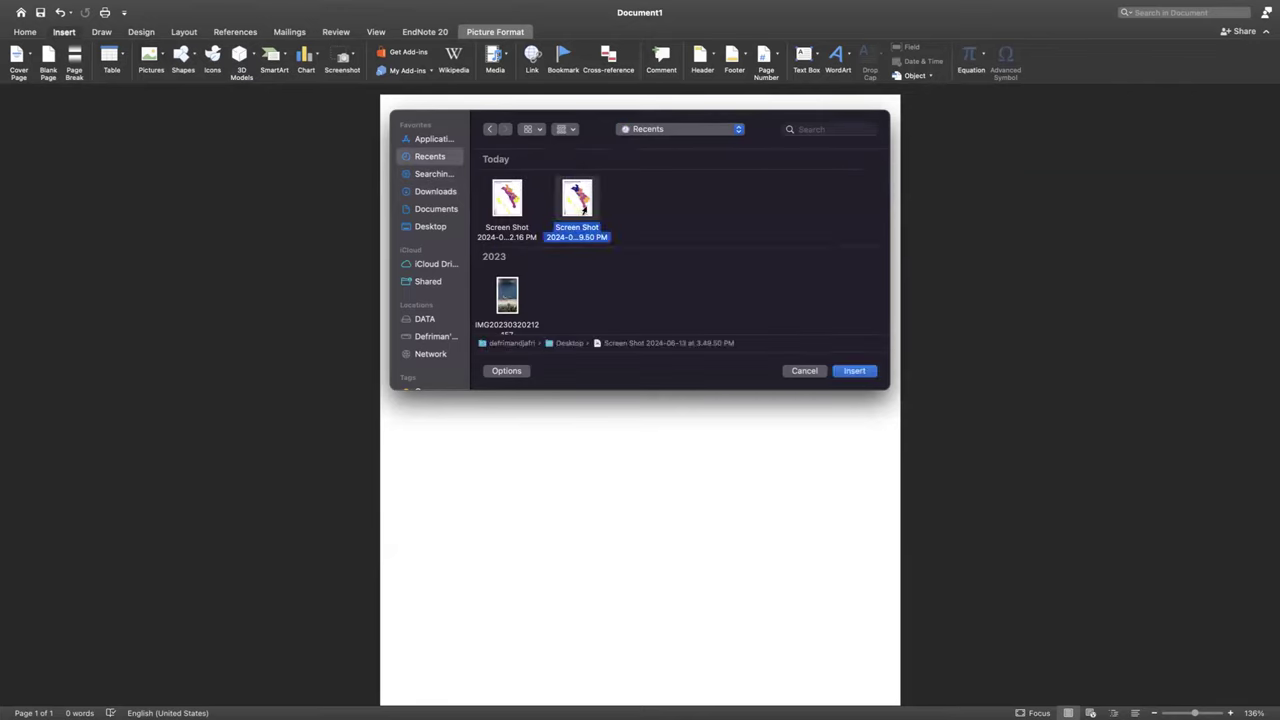
pyautogui.click(853, 372)
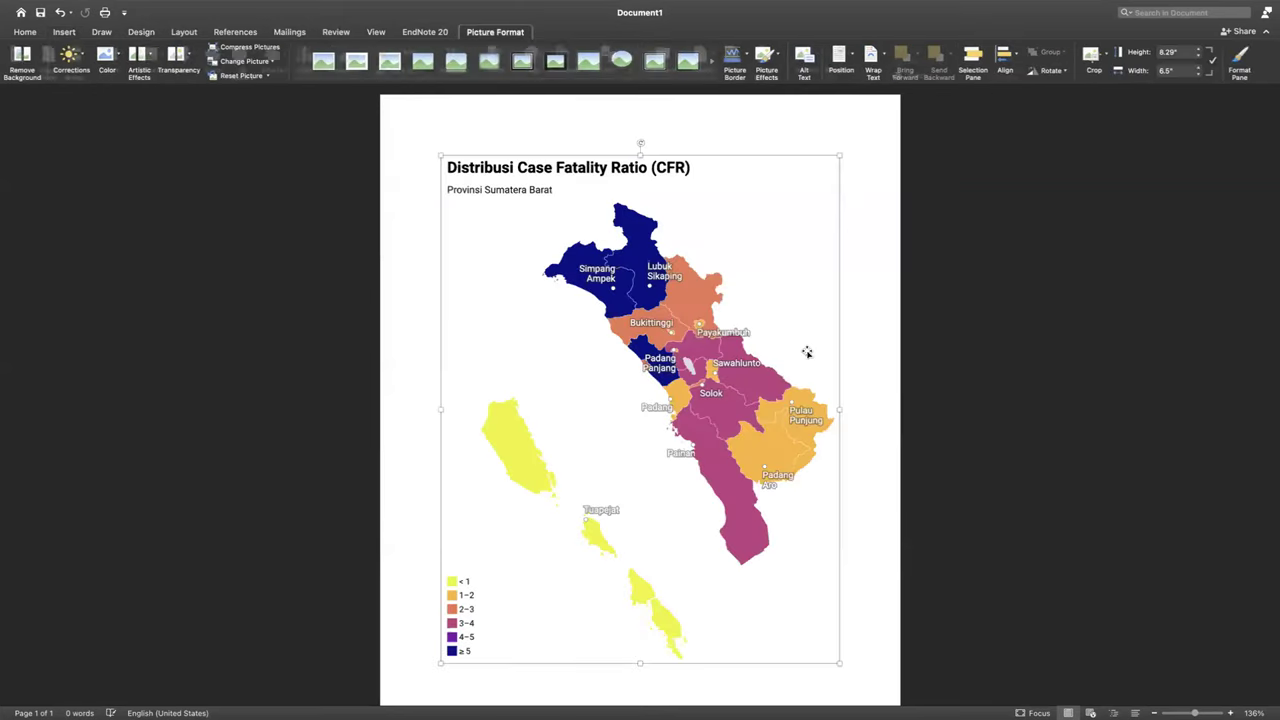
# - Shrink the inserted CFR map picture to about 4.45" high and 3.49" wide
pyautogui.moveTo(839, 662); pyautogui.dragTo(655, 428)
pyautogui.click(760, 320)
pyautogui.hotkey('shift', 'Left')
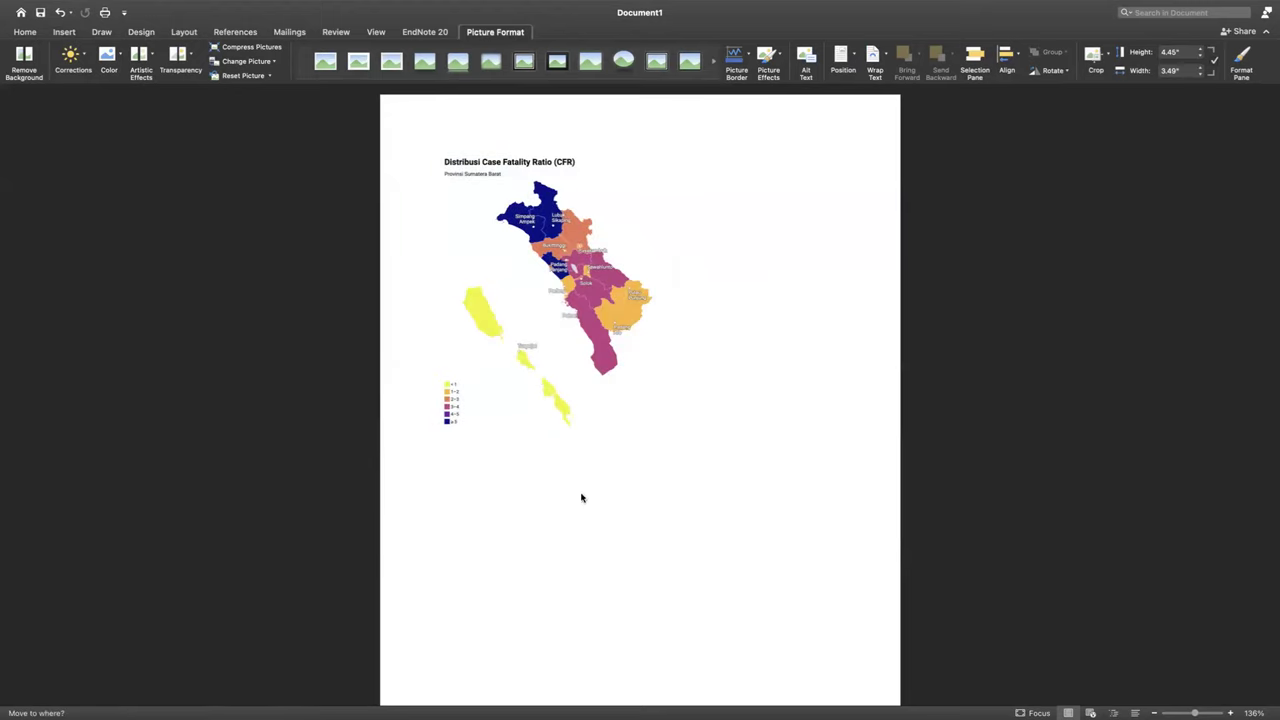
# - Set the CFR map picture's text wrapping to Behind Text and move it to the upper right of the page
pyautogui.rightClick(596, 408)
pyautogui.moveTo(703, 519)
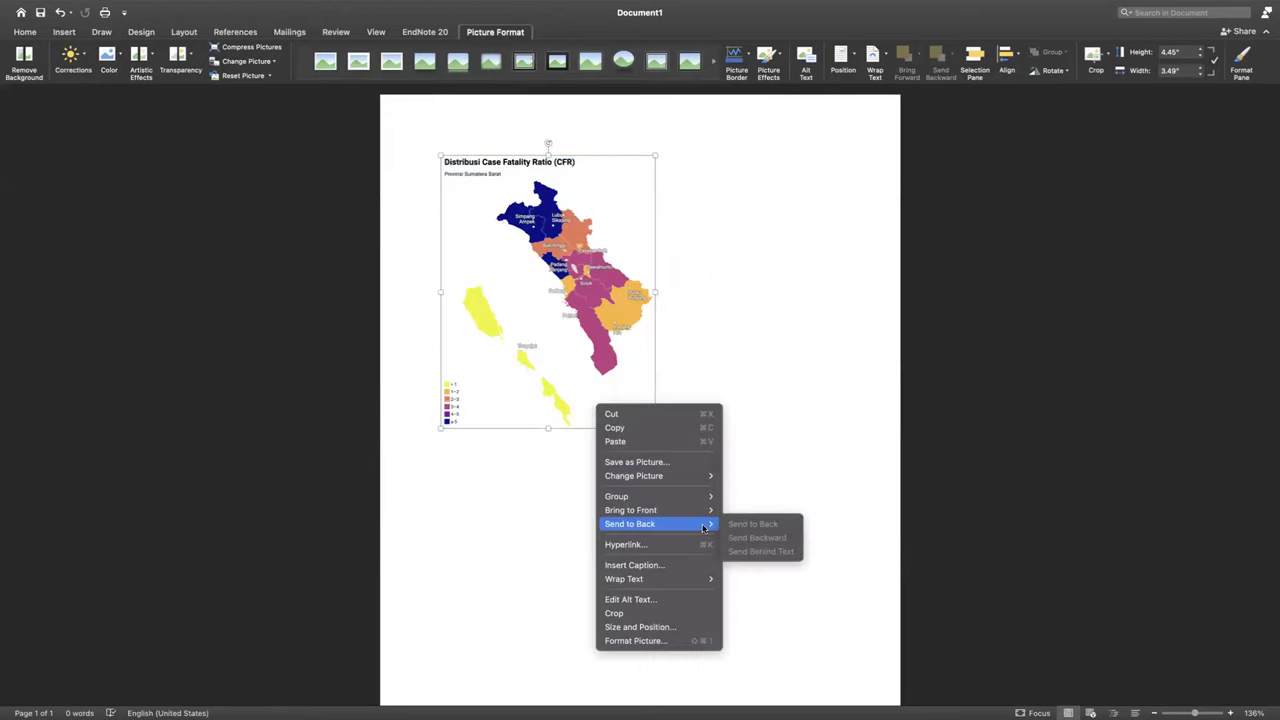
pyautogui.moveTo(700, 579)
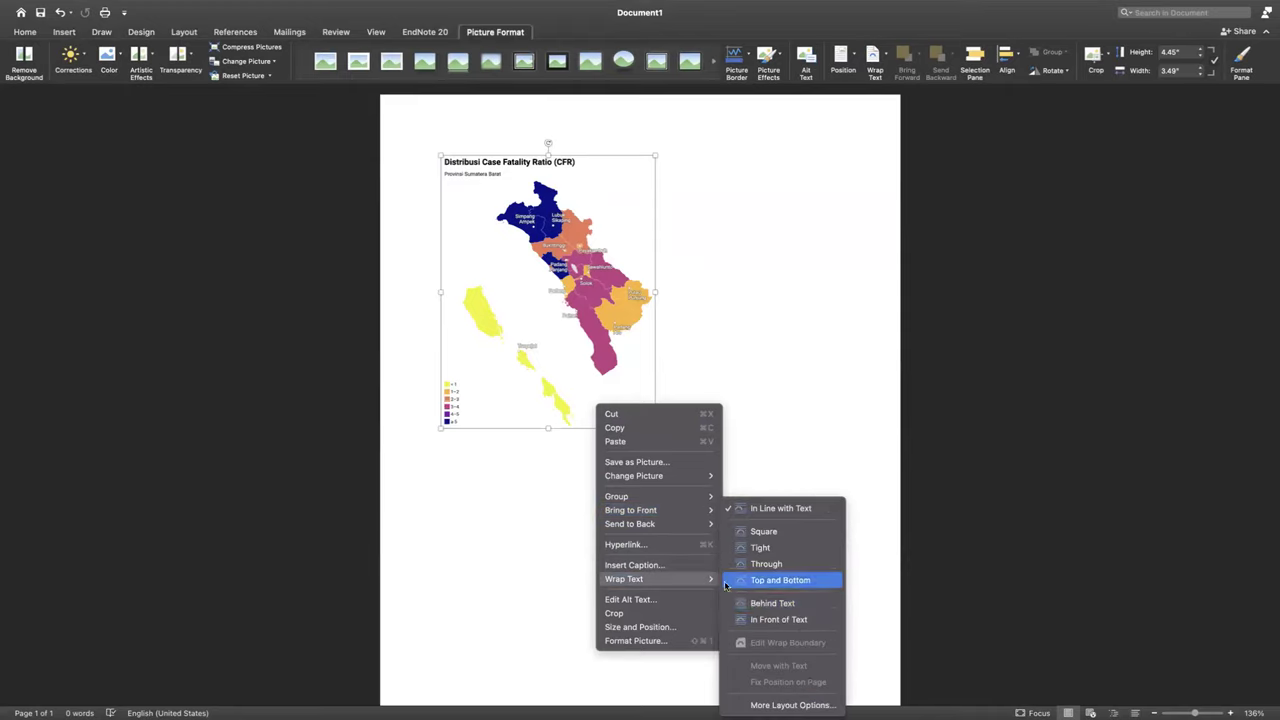
pyautogui.click(774, 603)
pyautogui.moveTo(520, 295); pyautogui.dragTo(732, 297)
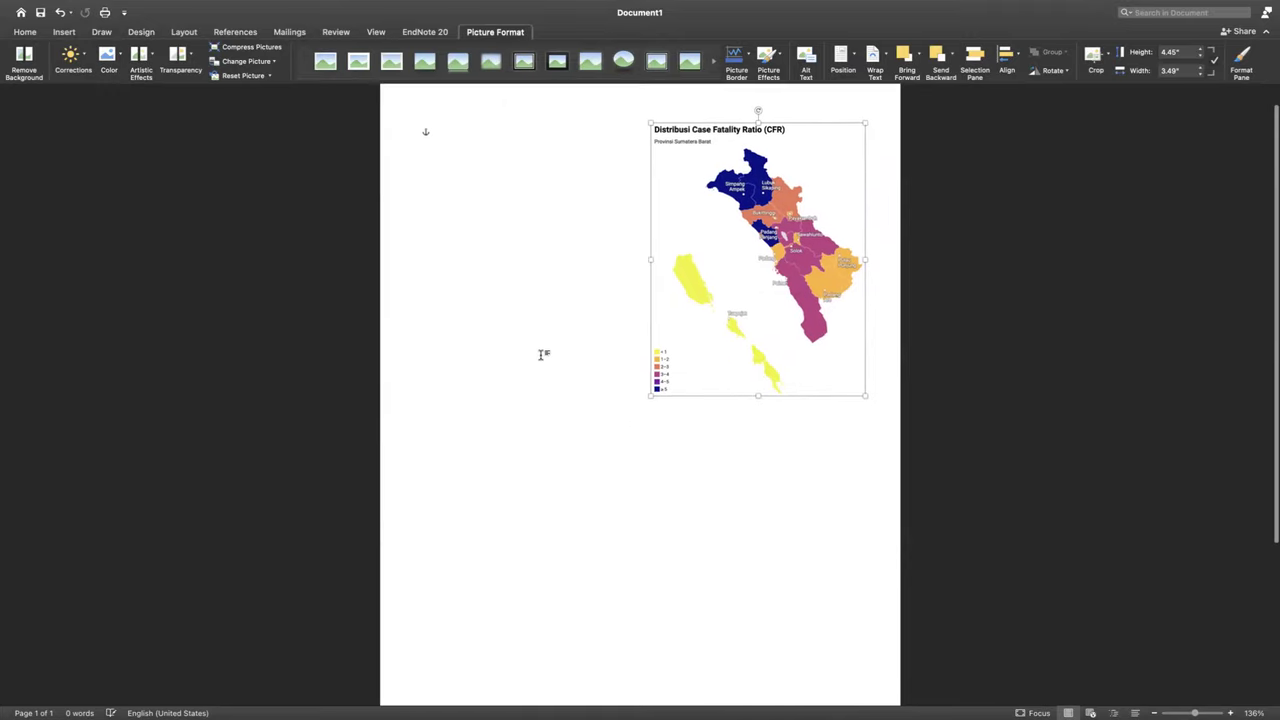
pyautogui.click(449, 200)
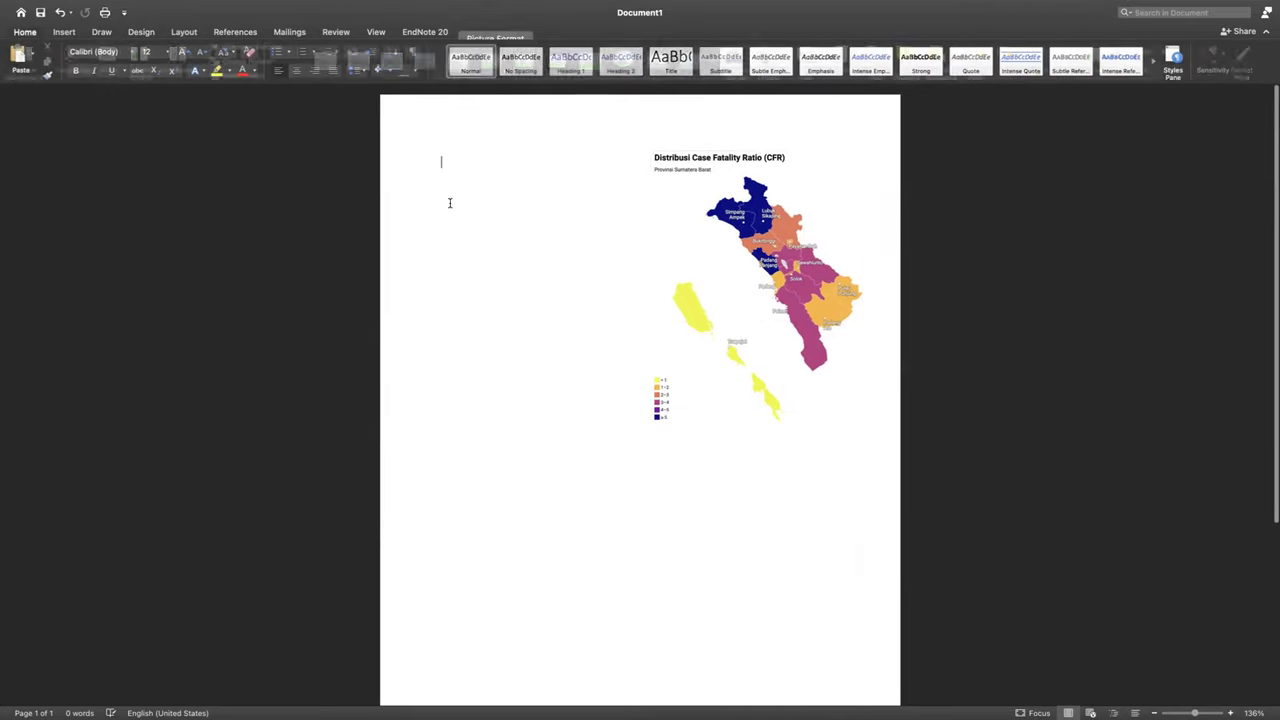
pyautogui.click(74, 33)
pyautogui.click(160, 63)
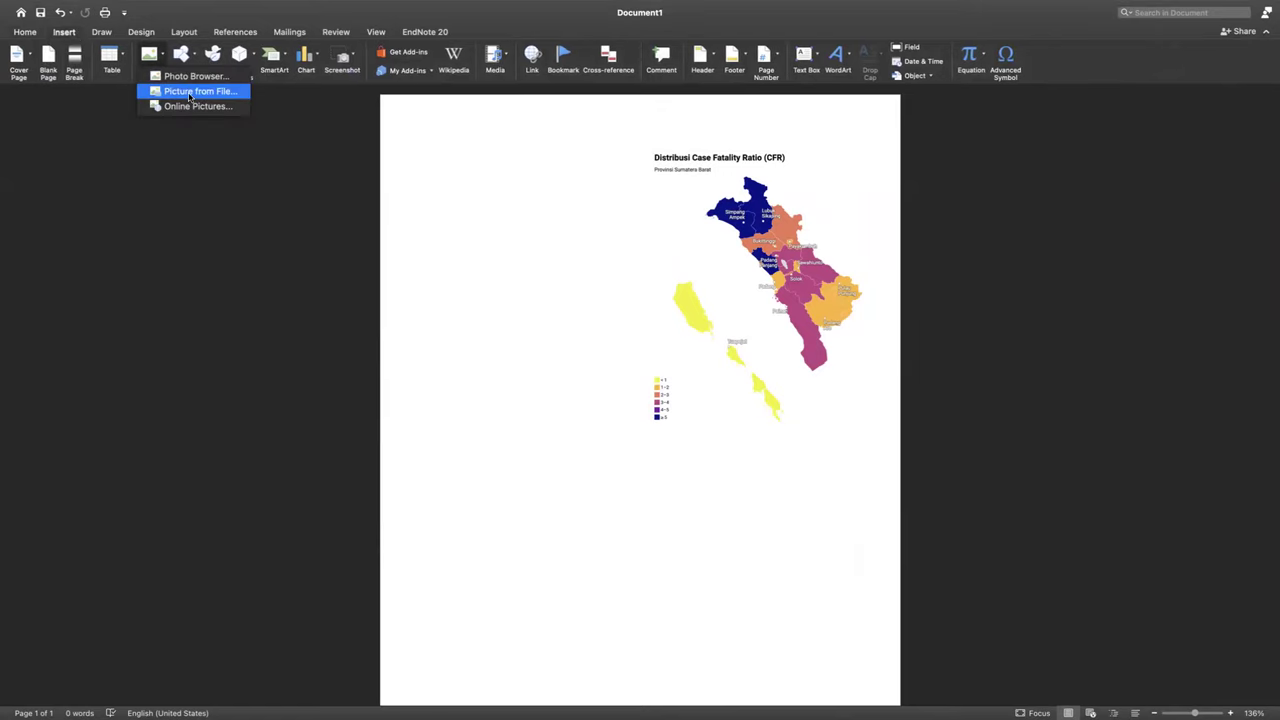
pyautogui.click(216, 97)
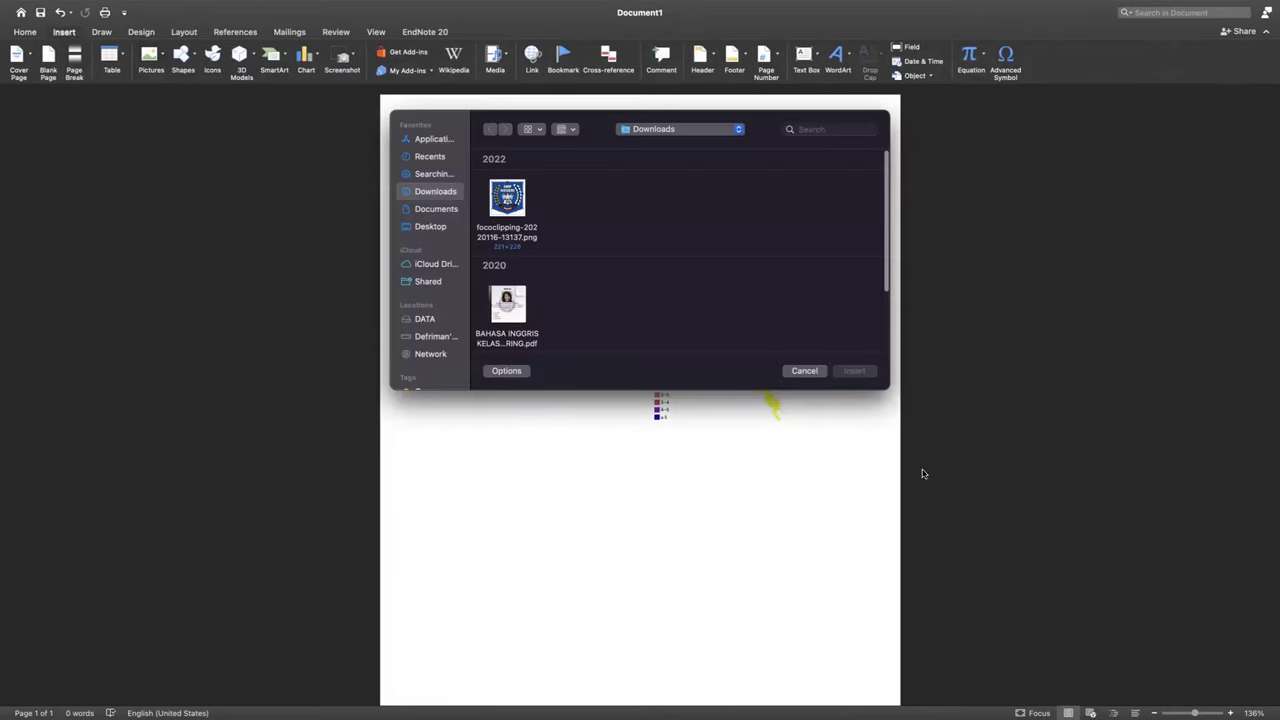
pyautogui.click(803, 371)
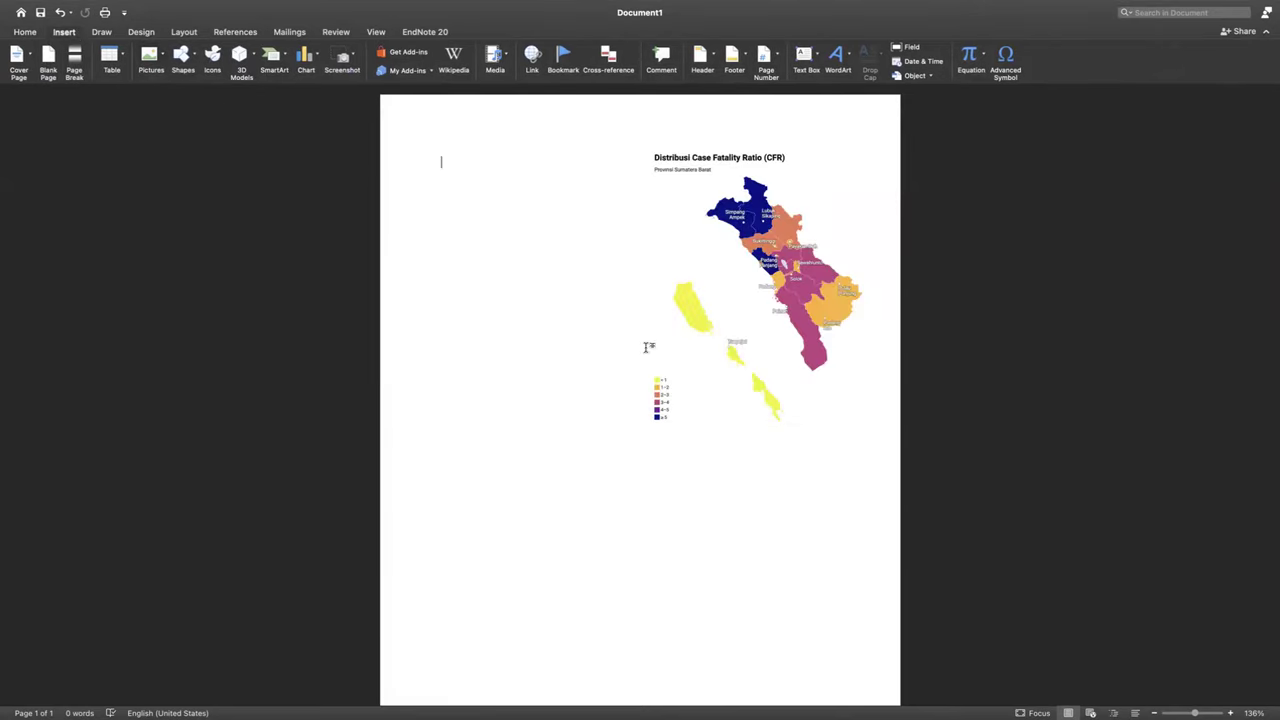
# - Insert the recent picture "Screen Shot 2024-06-13 at 3.42.16 PM" from file at the start of the document
pyautogui.click(153, 66)
pyautogui.click(172, 95)
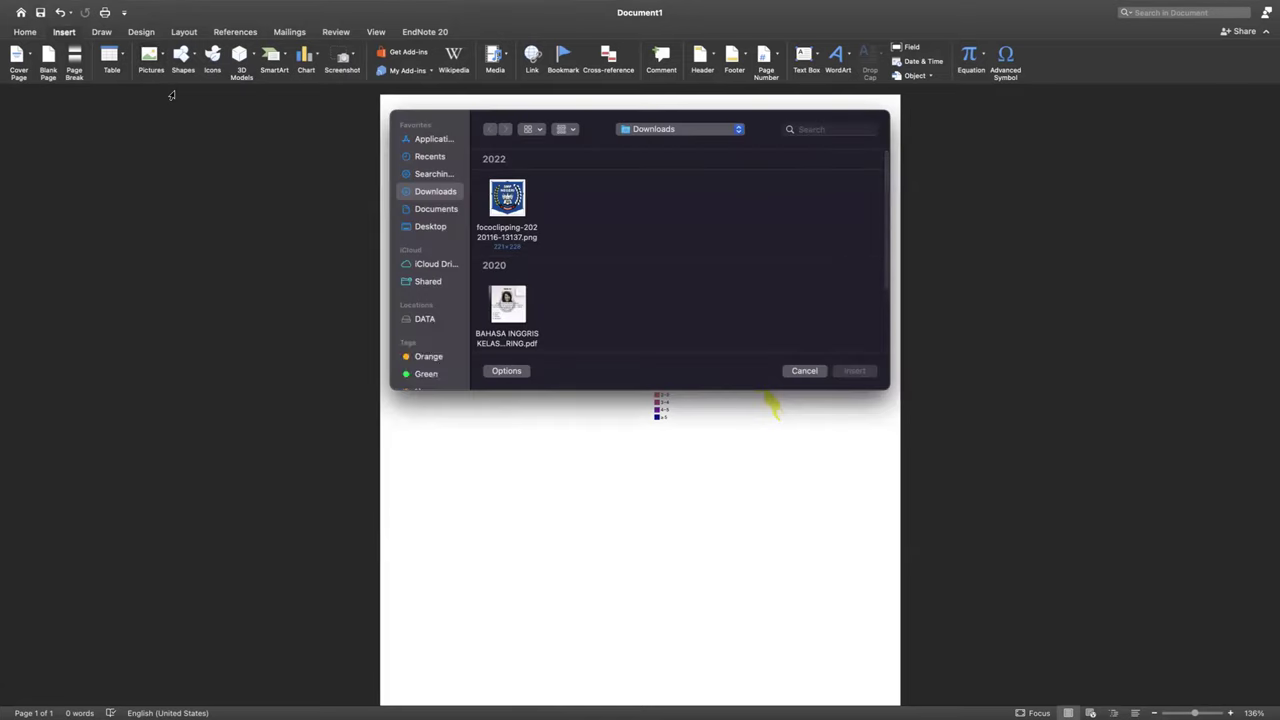
pyautogui.click(422, 176)
pyautogui.click(423, 146)
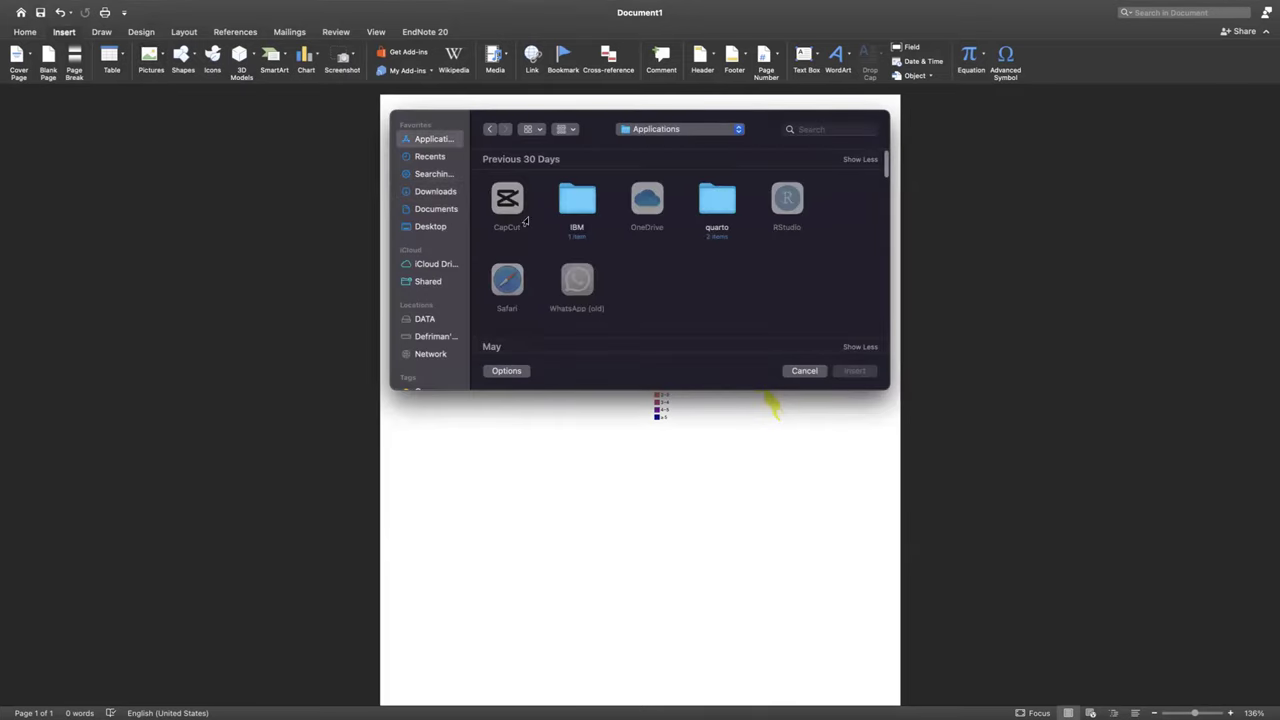
pyautogui.click(430, 157)
pyautogui.click(510, 207)
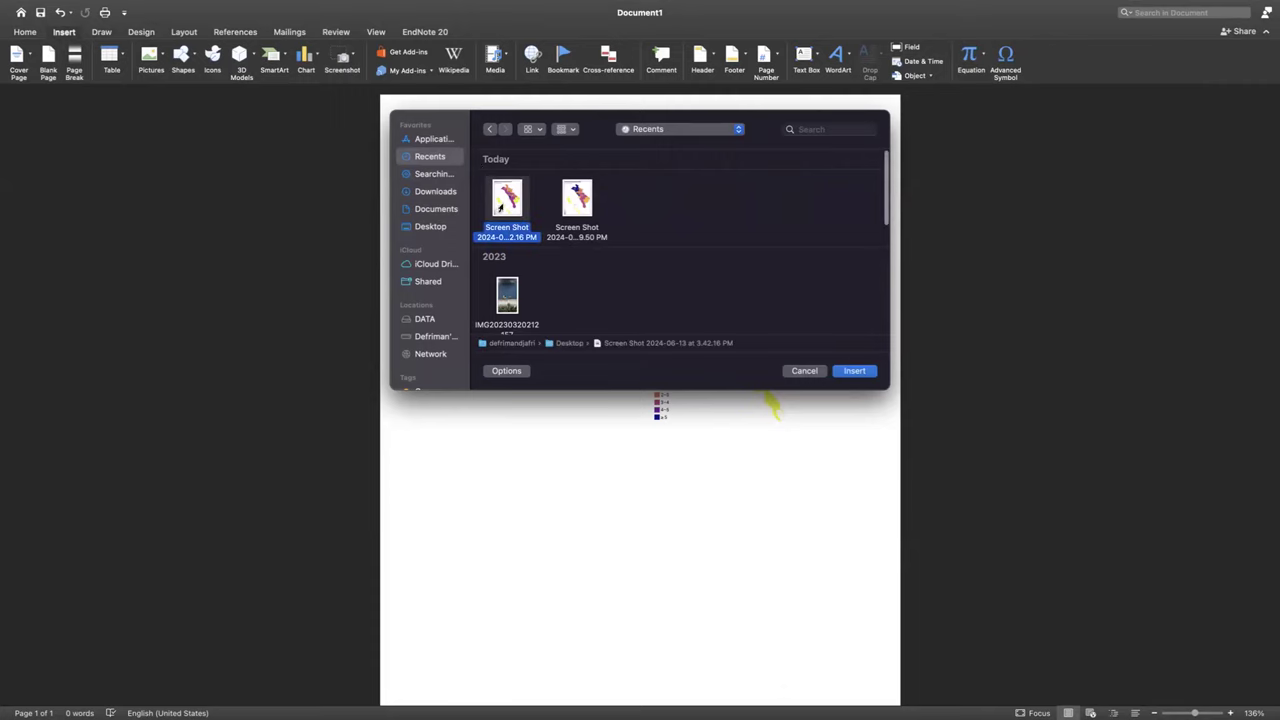
pyautogui.click(855, 375)
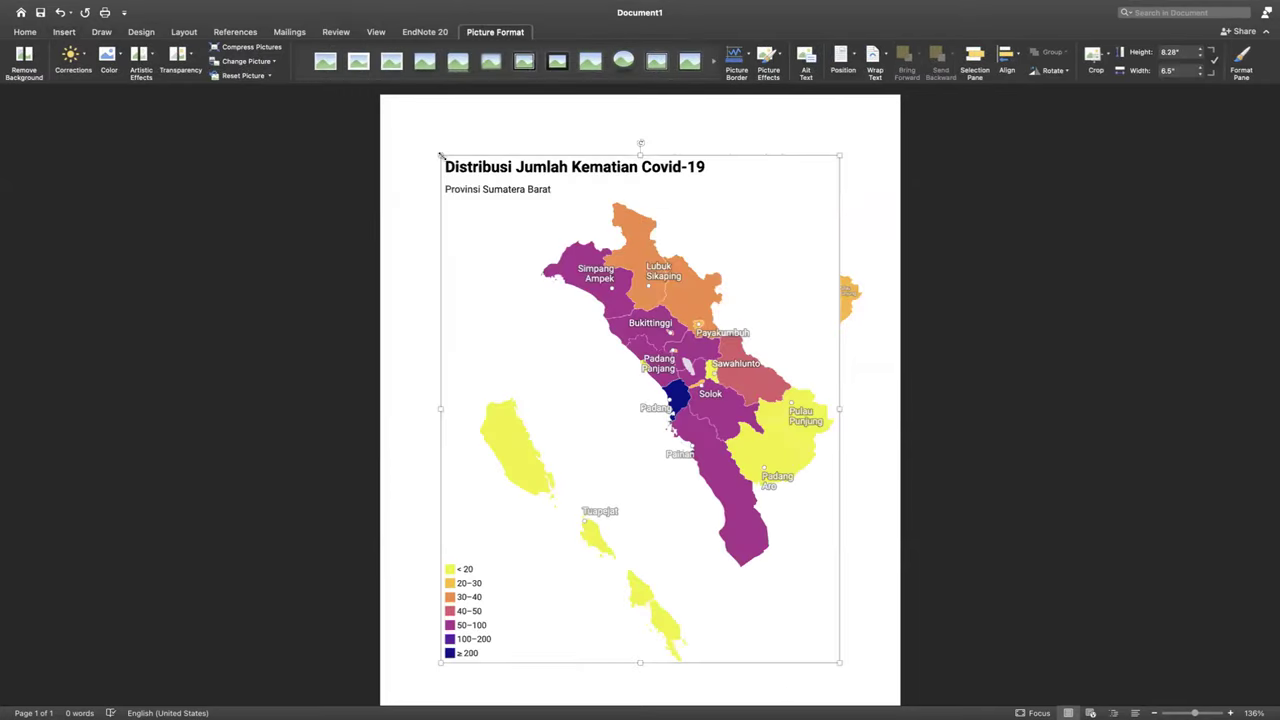
# - Set the text wrapping of the inserted Covid-19 death-count map picture to Behind Text
pyautogui.rightClick(471, 184)
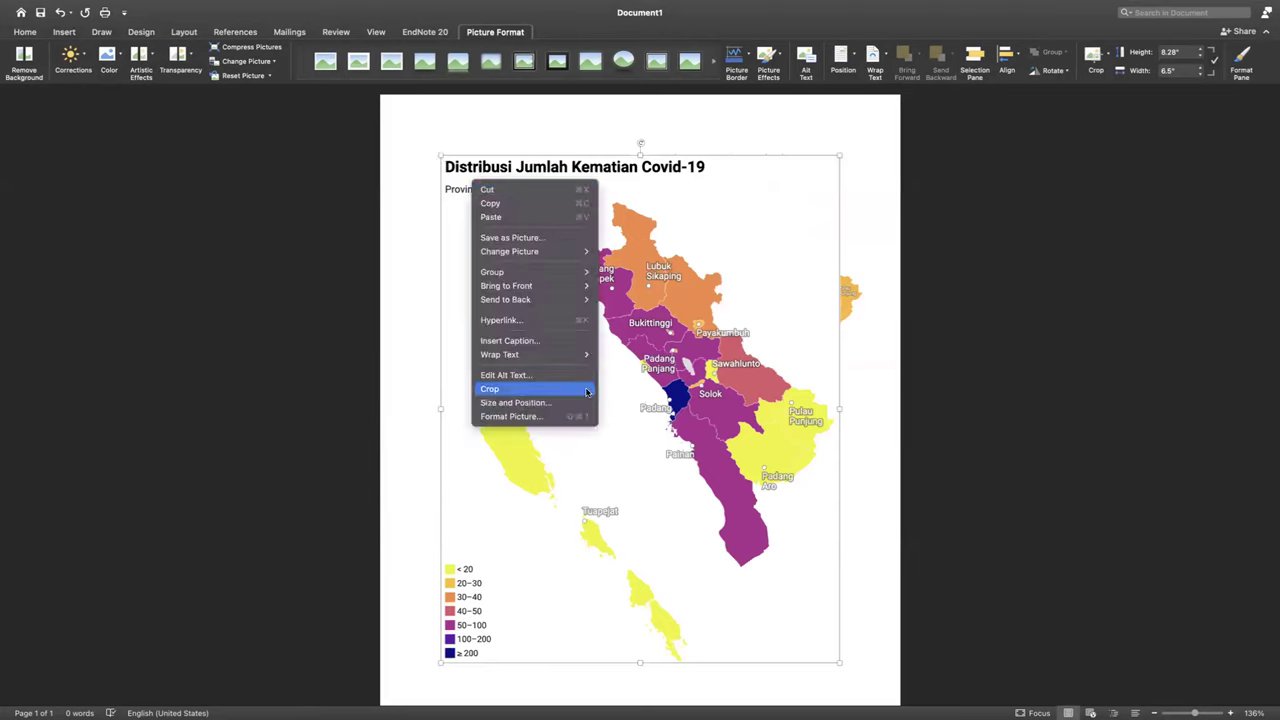
pyautogui.moveTo(569, 363)
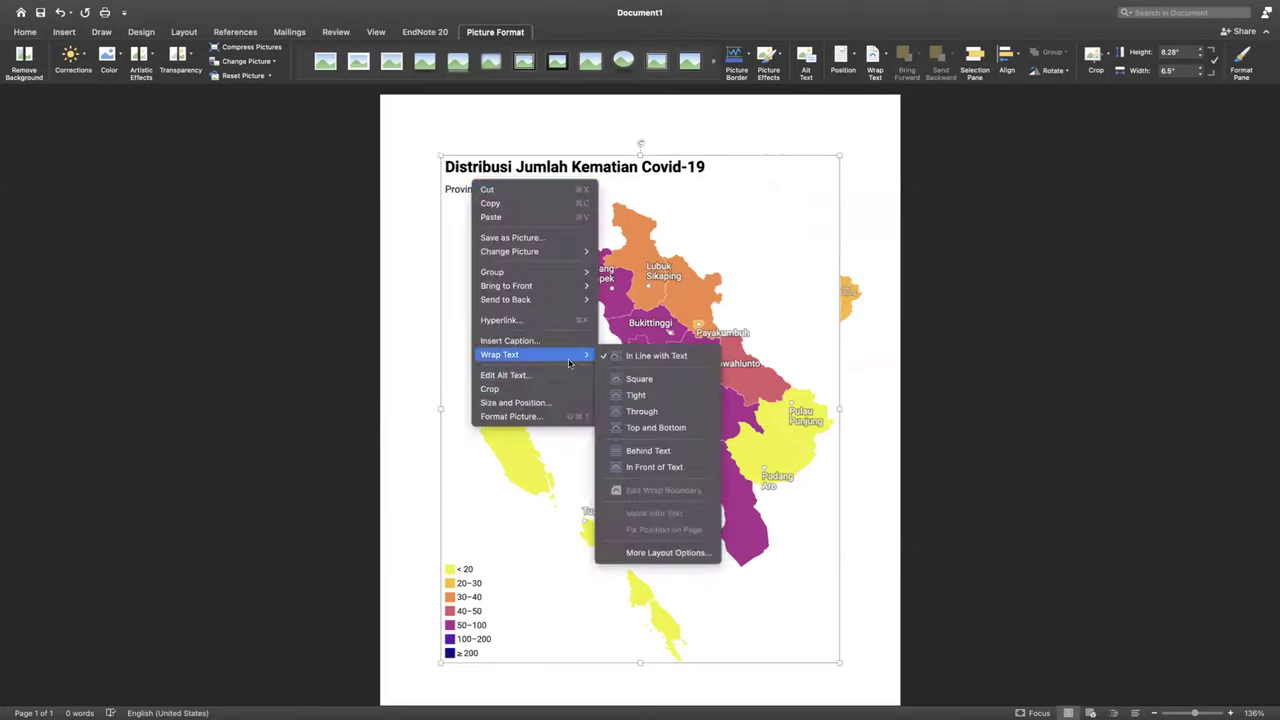
pyautogui.click(664, 451)
# - Shrink the death-count map picture to about 4.42" high and 3.47" wide and align it beside the CFR map, on its left
pyautogui.moveTo(441, 157); pyautogui.dragTo(663, 476)
pyautogui.moveTo(737, 526); pyautogui.dragTo(484, 239)
pyautogui.moveTo(593, 379); pyautogui.dragTo(625, 416)
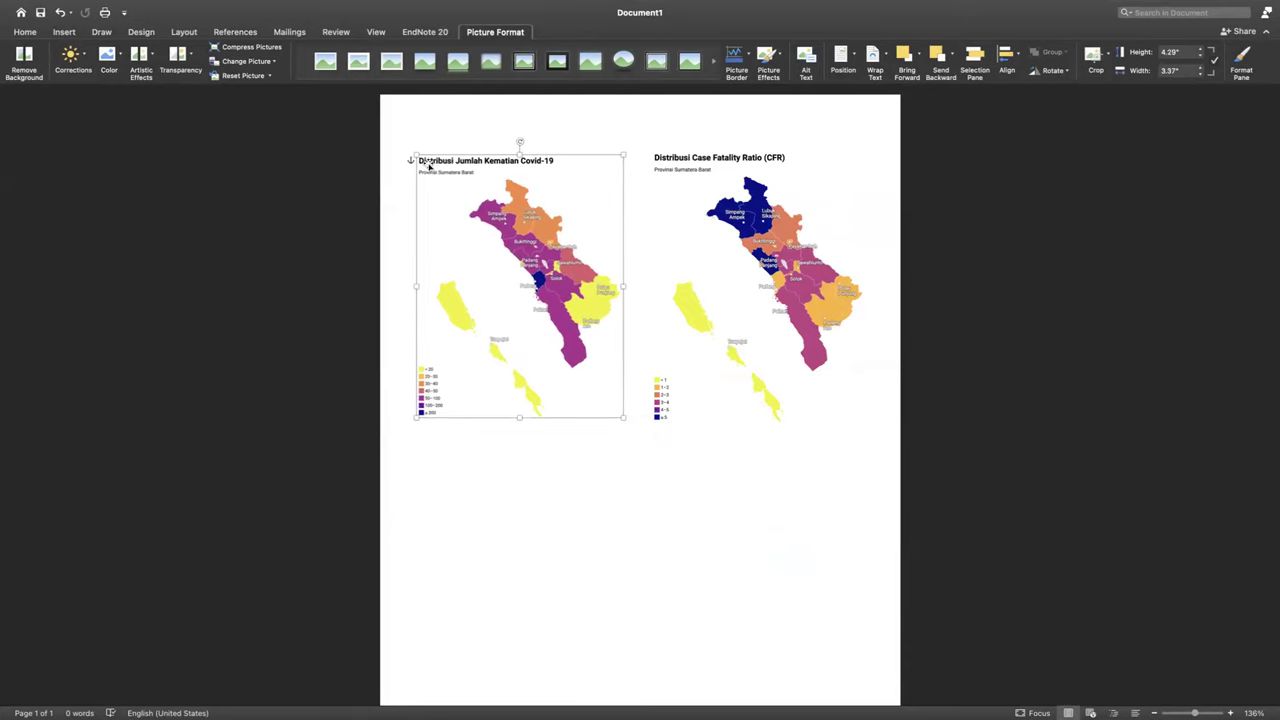
pyautogui.moveTo(416, 155); pyautogui.dragTo(408, 148)
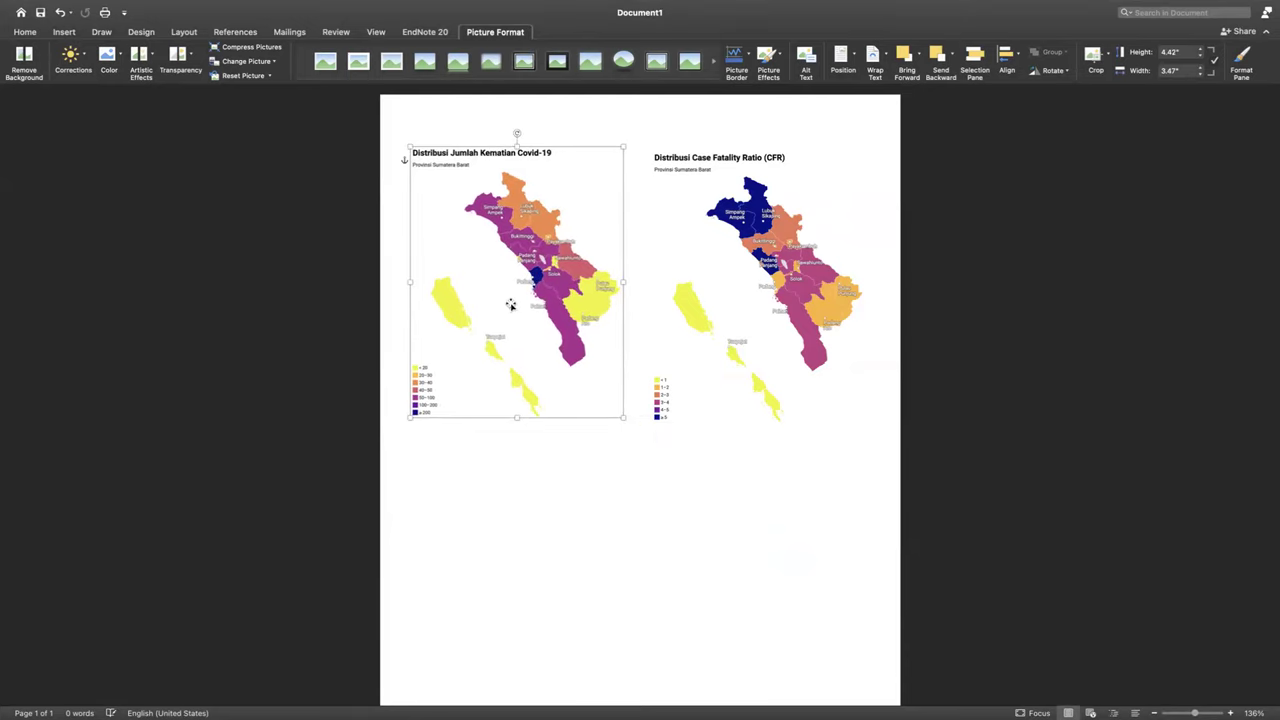
pyautogui.moveTo(511, 327); pyautogui.dragTo(510, 334)
pyautogui.click(706, 517)
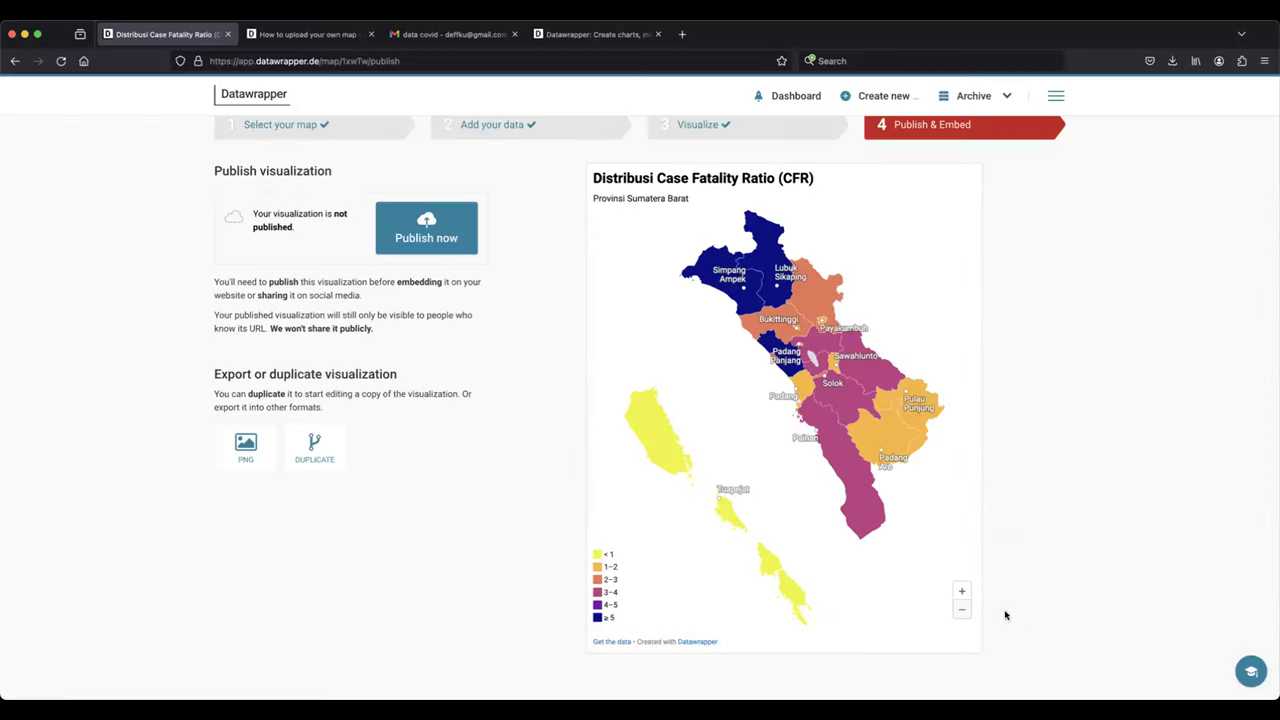
# - Switch to Datawrapper, return to the CFR map's Visualize stage and turn on the inset map
pyautogui.click(961, 591)
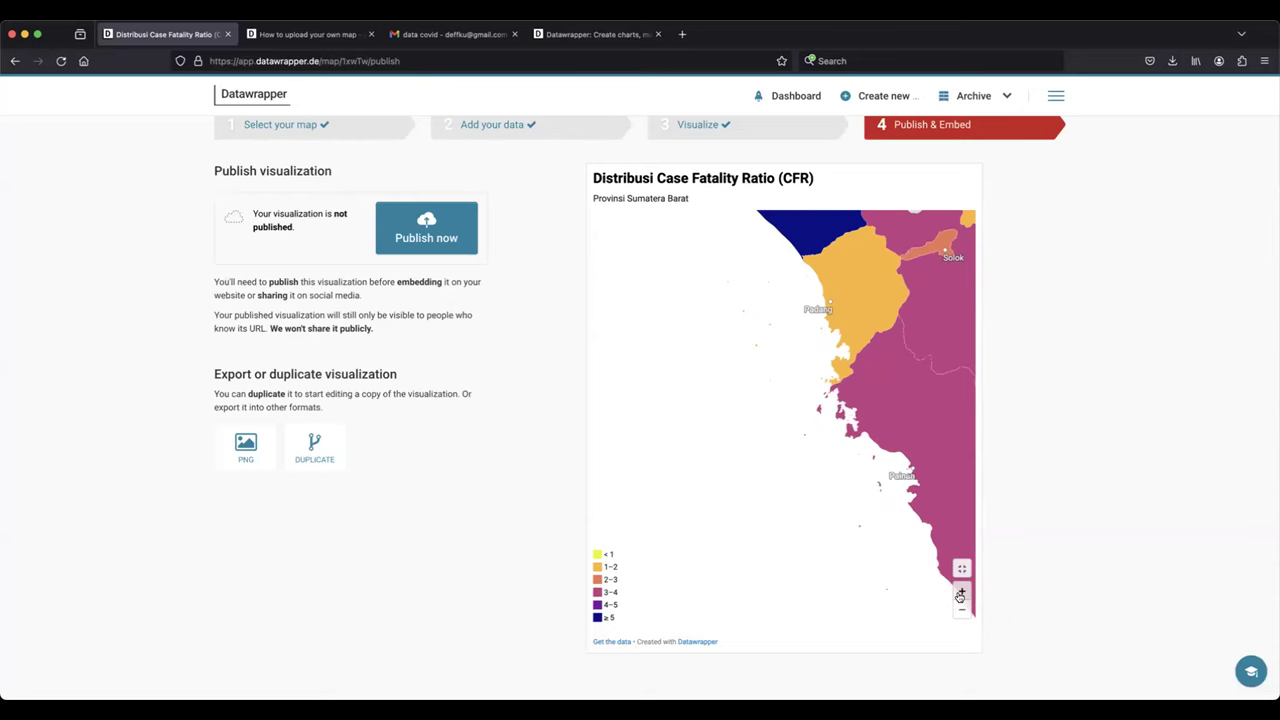
pyautogui.click(960, 594)
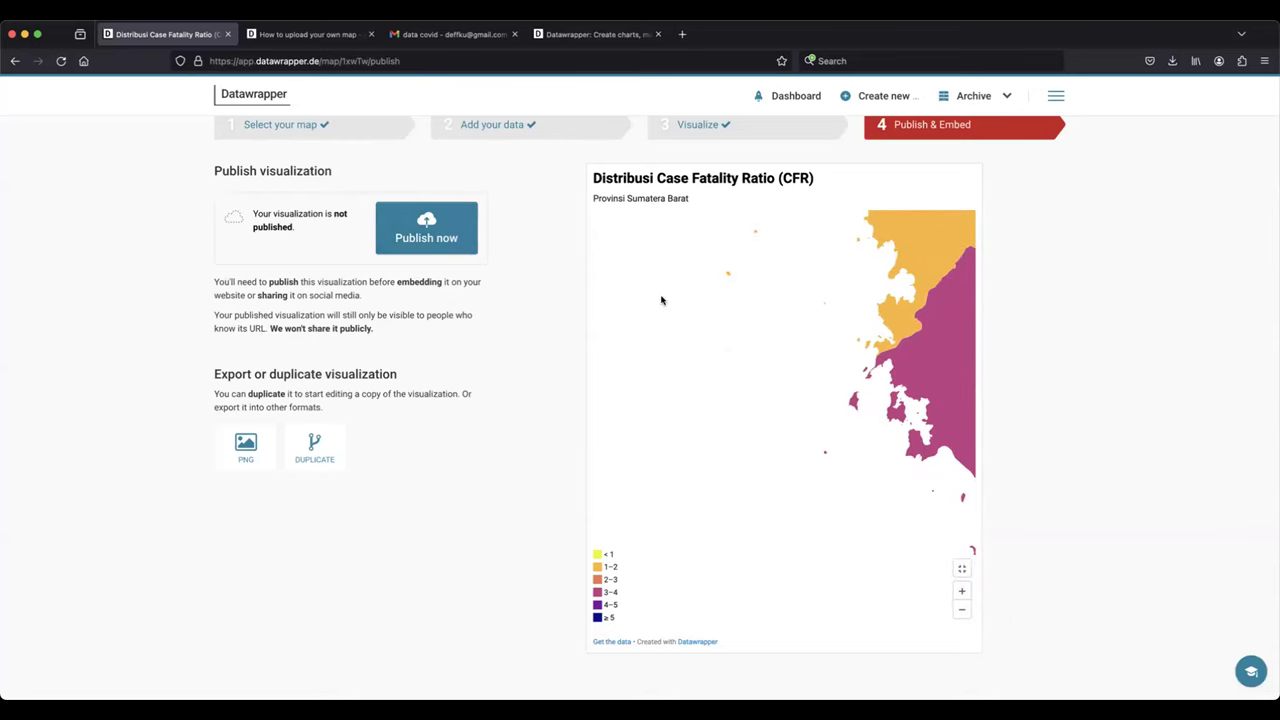
pyautogui.scroll(2, 661, 300)
pyautogui.click(702, 210)
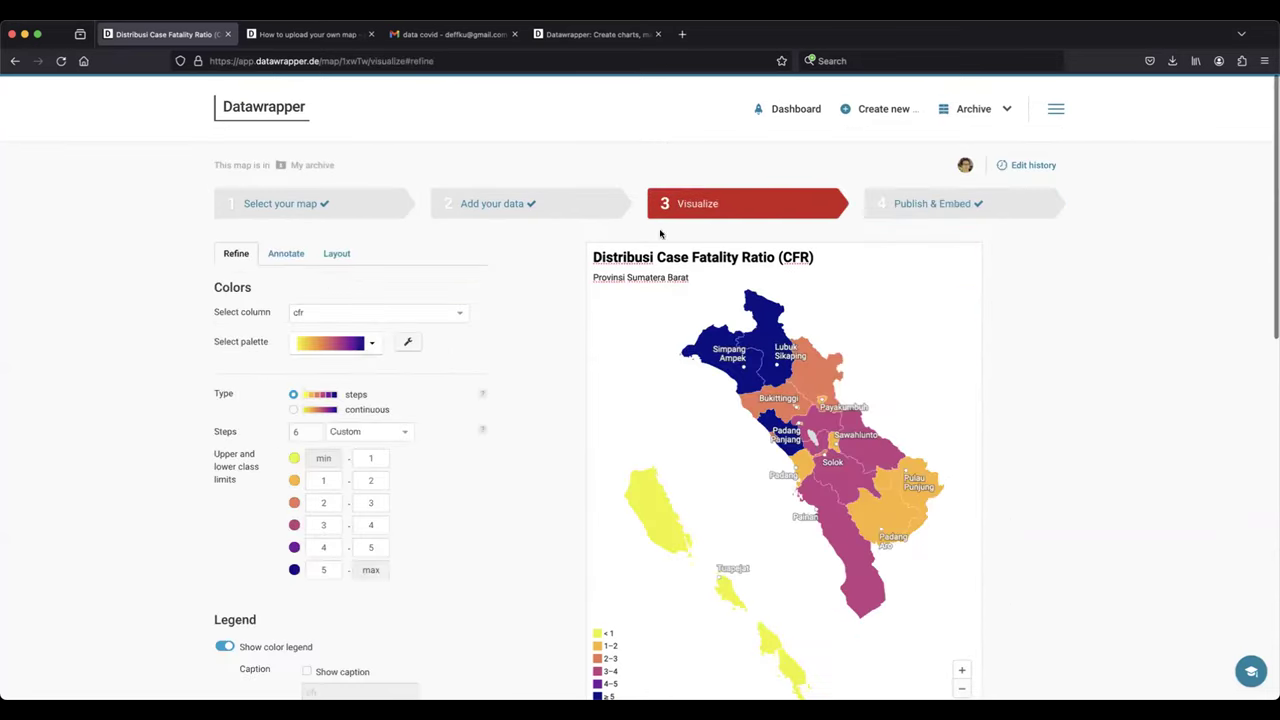
pyautogui.scroll(-10, 290, 523)
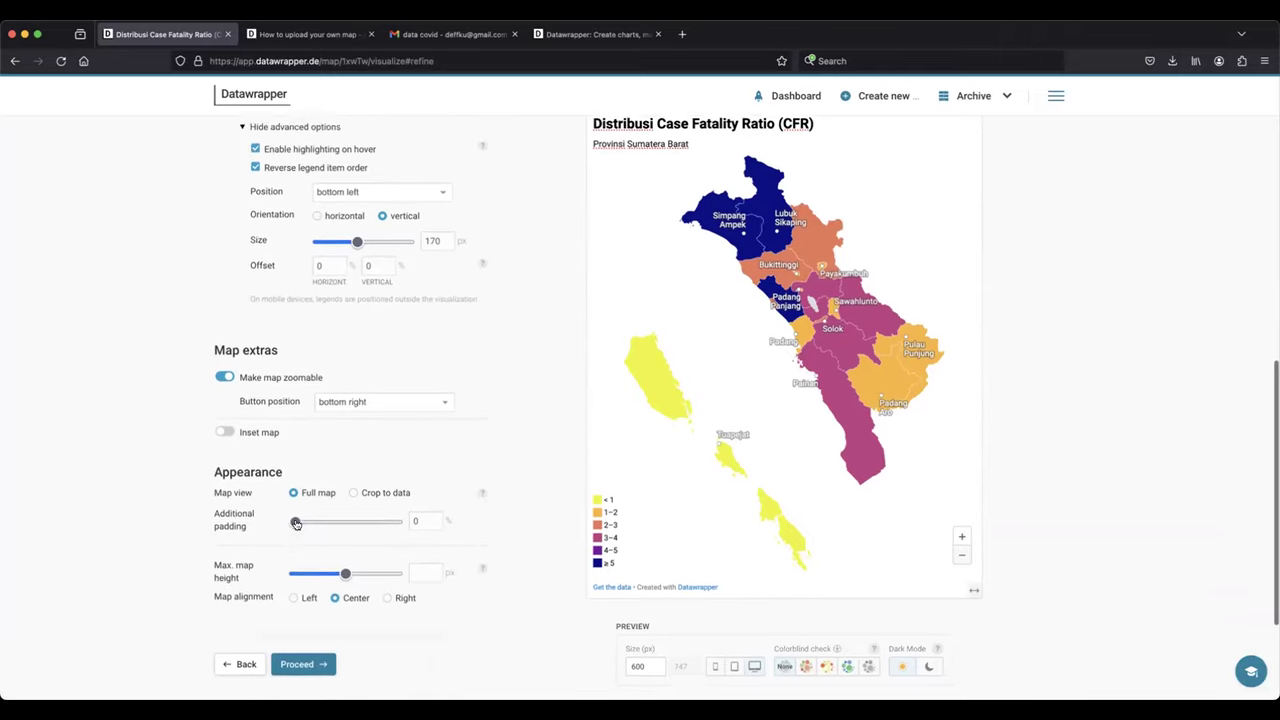
pyautogui.scroll(-1, 296, 523)
pyautogui.click(226, 388)
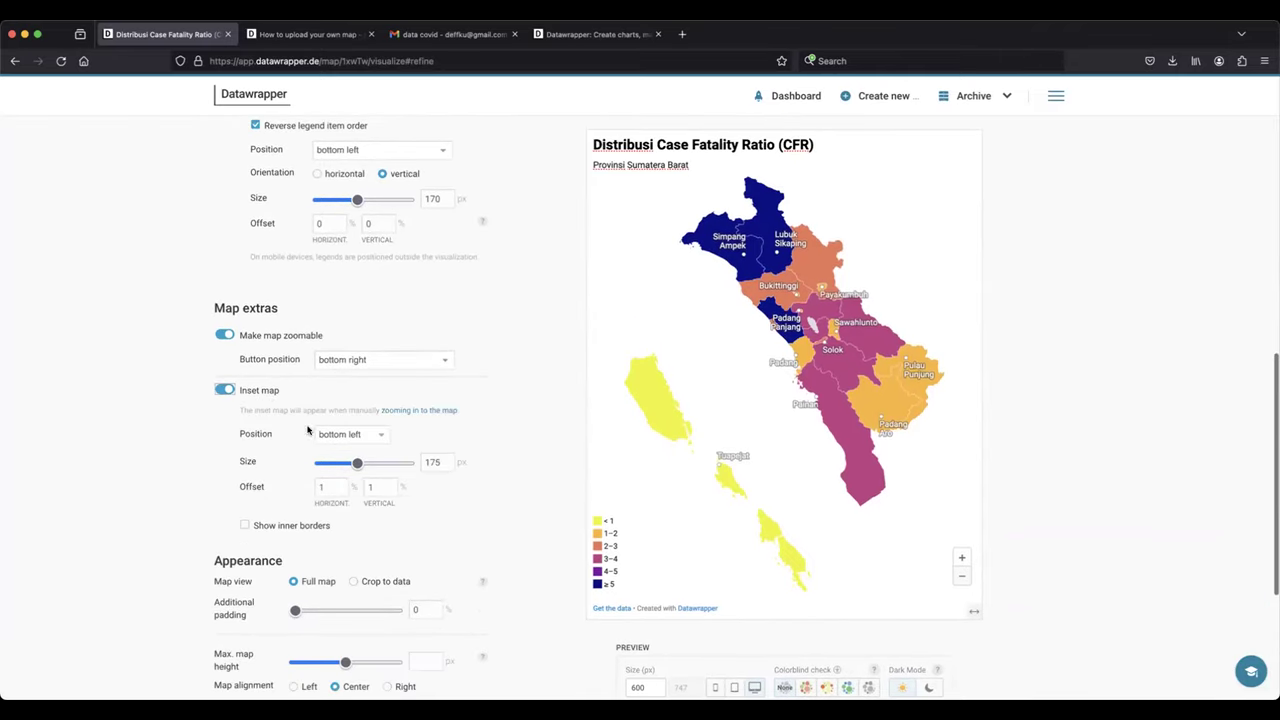
# - Zoom the map preview in on the Simpang Ampek and Lubuk Sikaping area to check the inset map
pyautogui.click(962, 557)
pyautogui.click(962, 557)
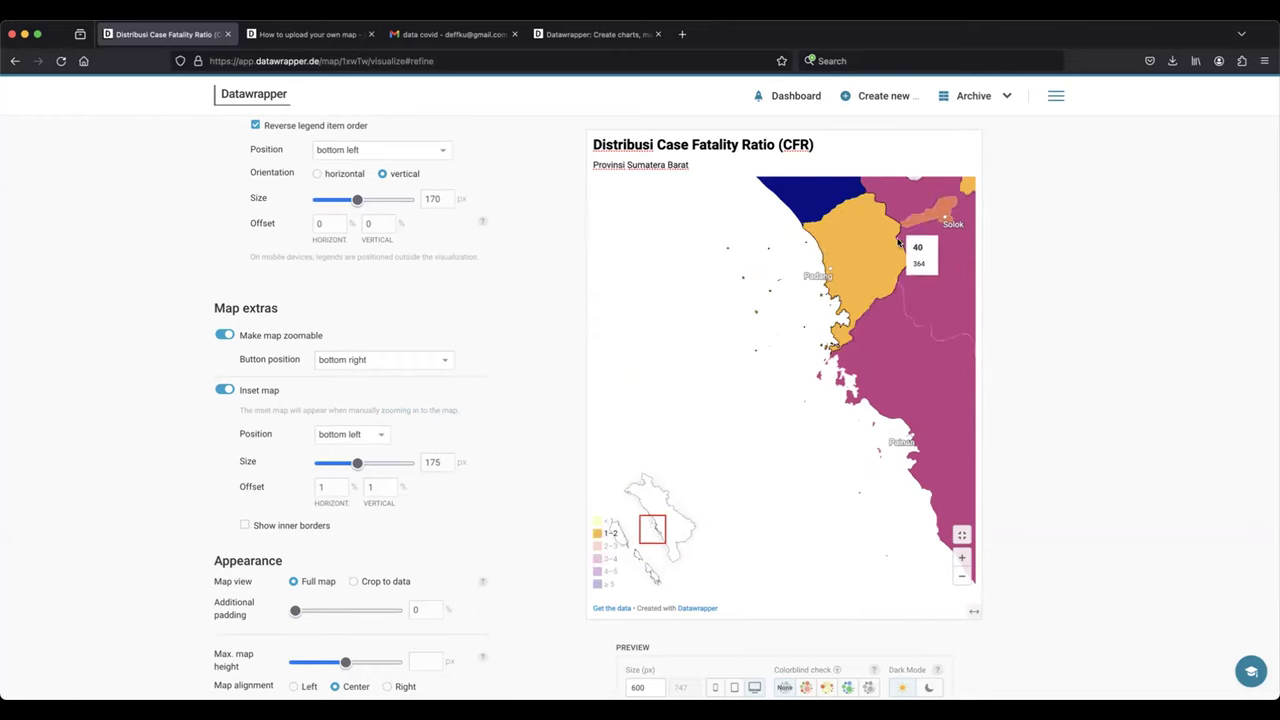
pyautogui.moveTo(900, 250); pyautogui.dragTo(929, 666)
pyautogui.moveTo(665, 272); pyautogui.dragTo(819, 416)
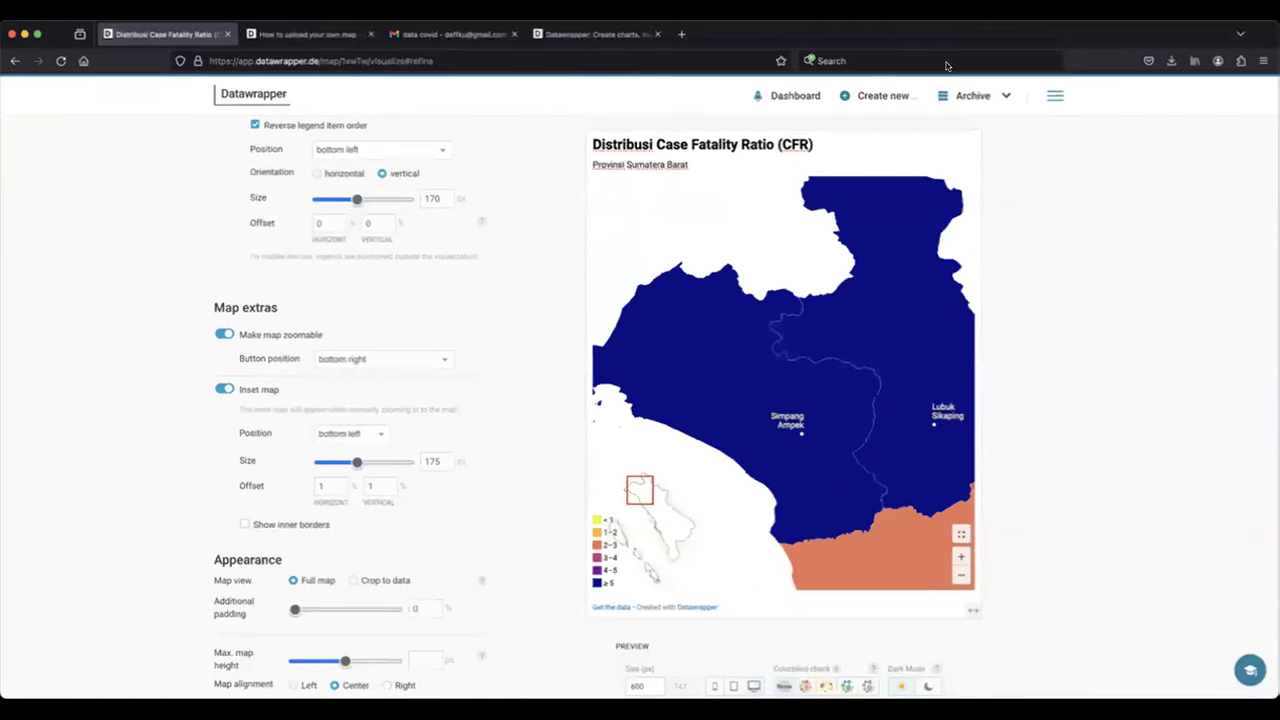
pyautogui.press('super+shift+4')
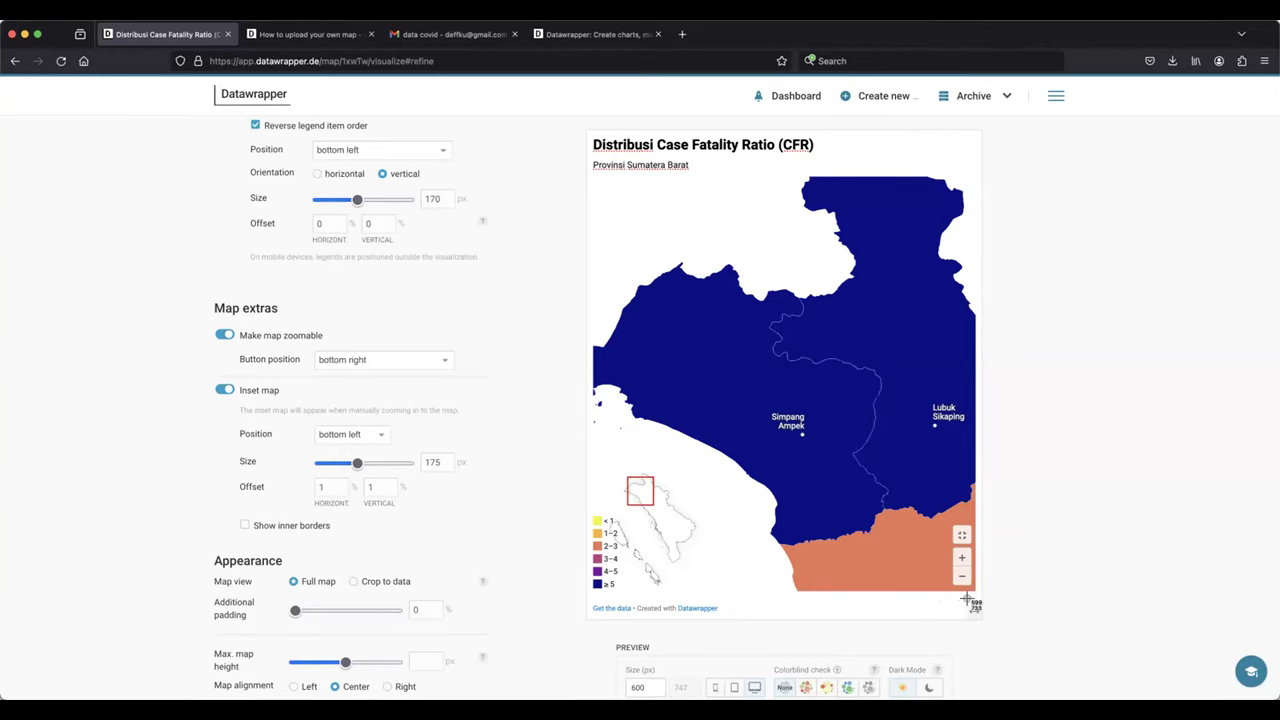
pyautogui.press('Escape')
# - Go to the Publish & Embed stage and capture a screenshot of the map zoomed to the Simpang Ampek and Lubuk Sikaping area
pyautogui.scroll(5, 900, 450)
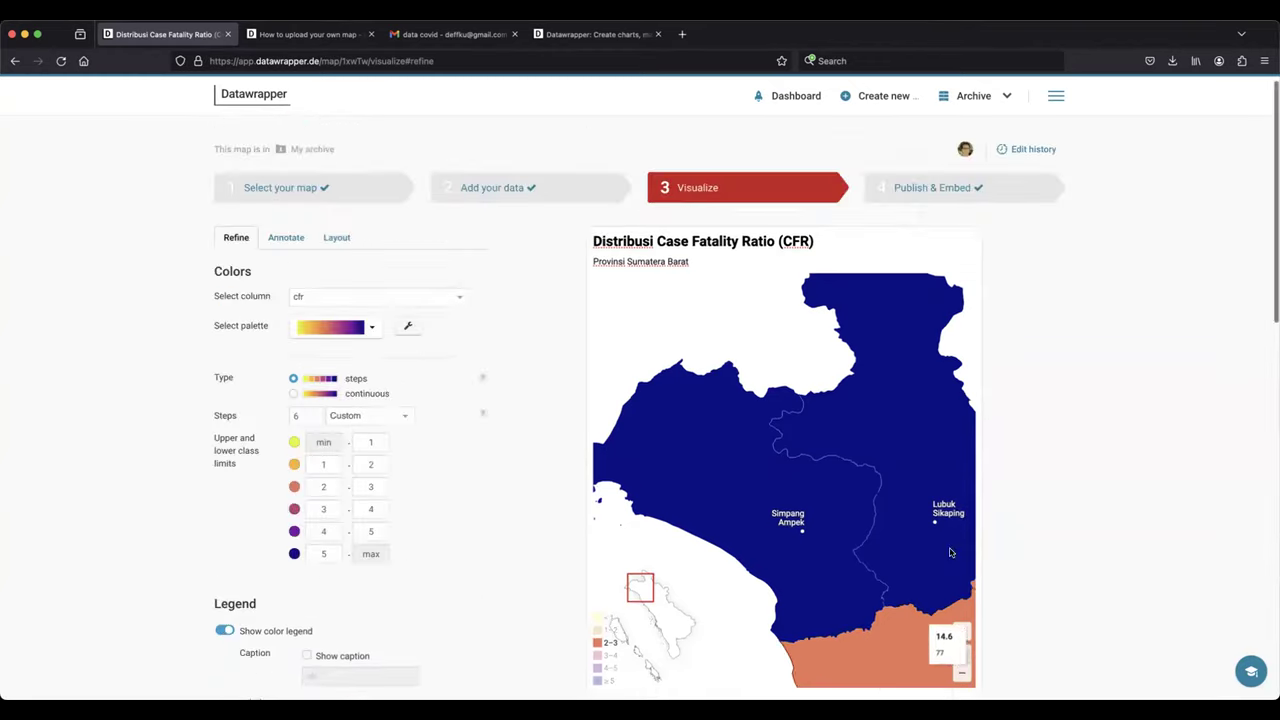
pyautogui.click(942, 205)
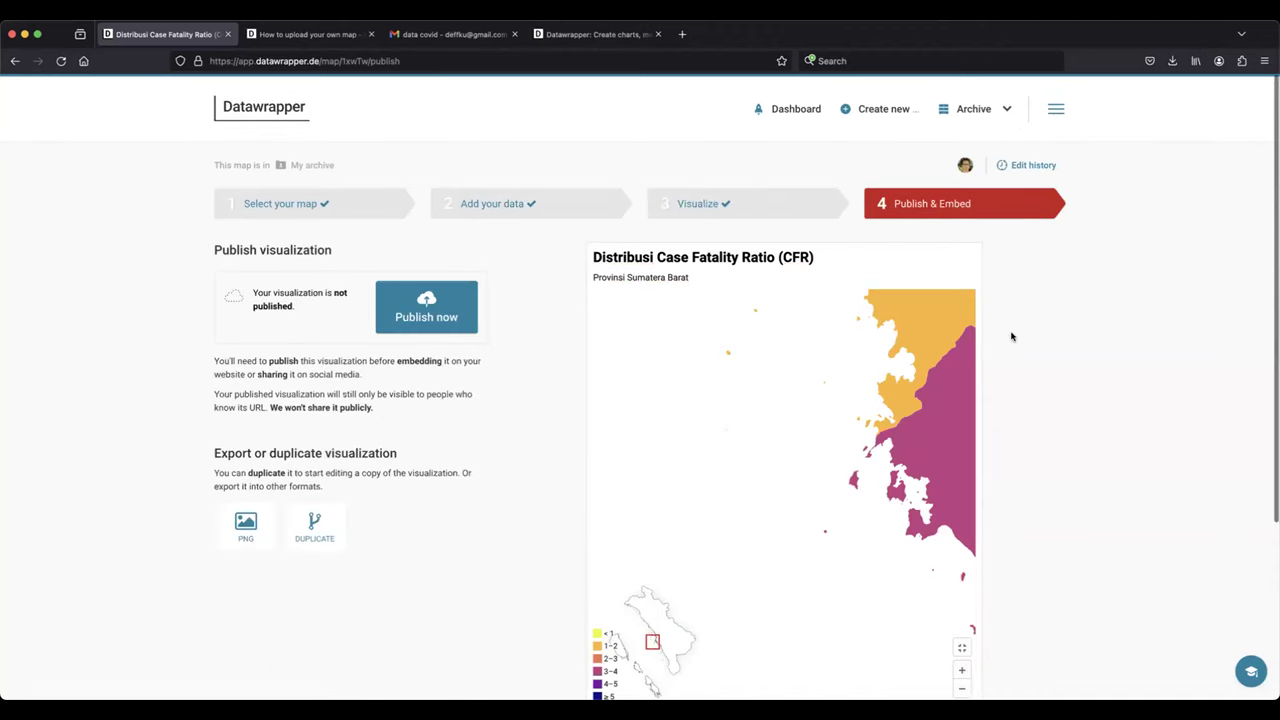
pyautogui.scroll(-1, 1007, 509)
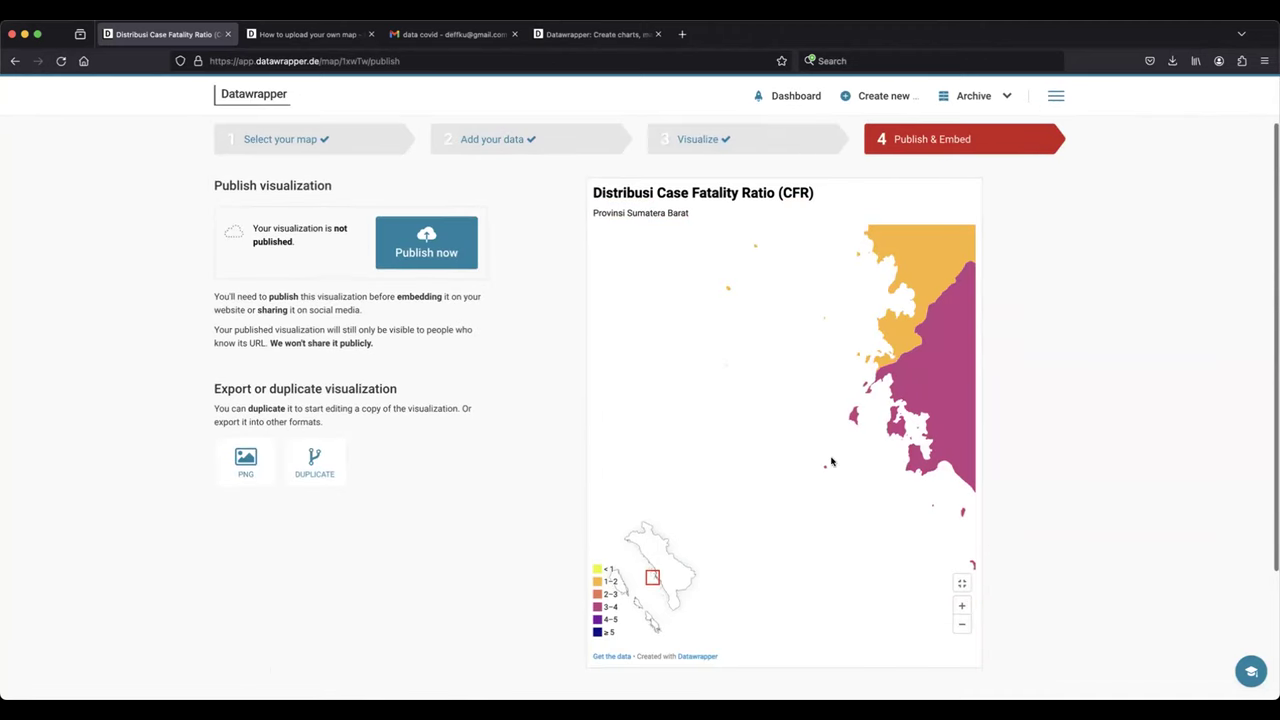
pyautogui.scroll(5, 740, 493)
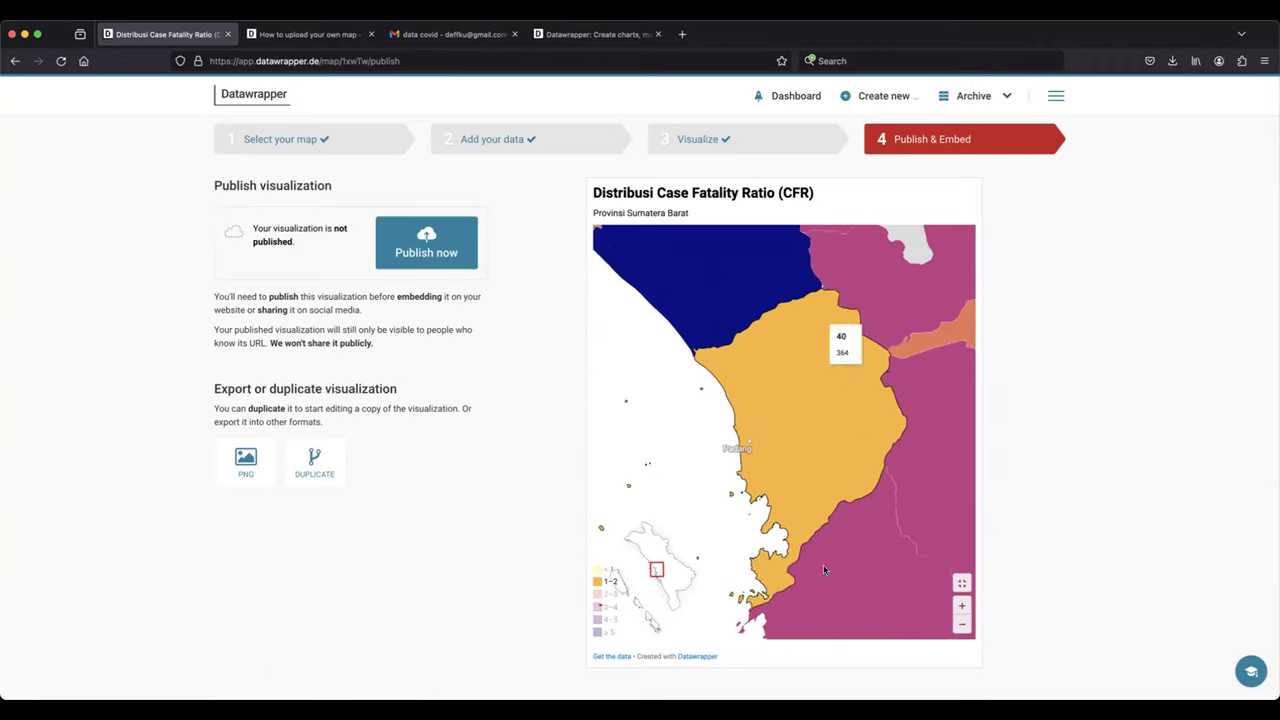
pyautogui.scroll(5, 878, 513)
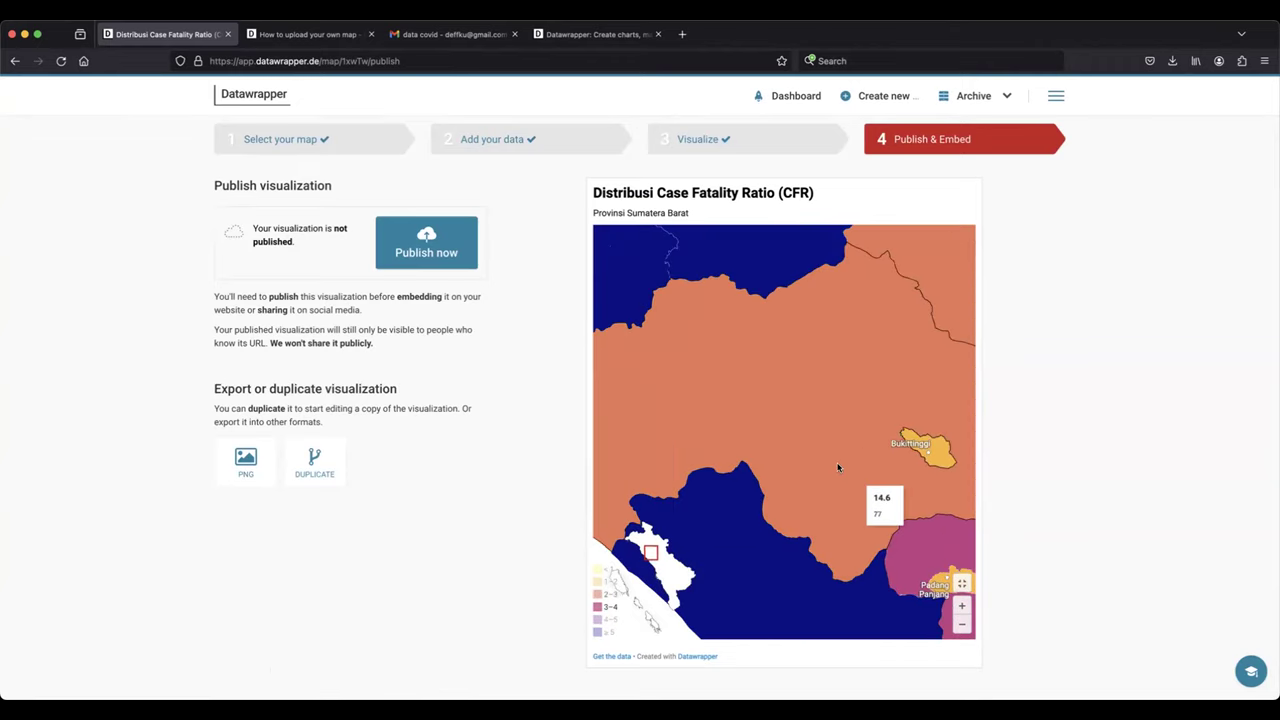
pyautogui.scroll(3, 876, 542)
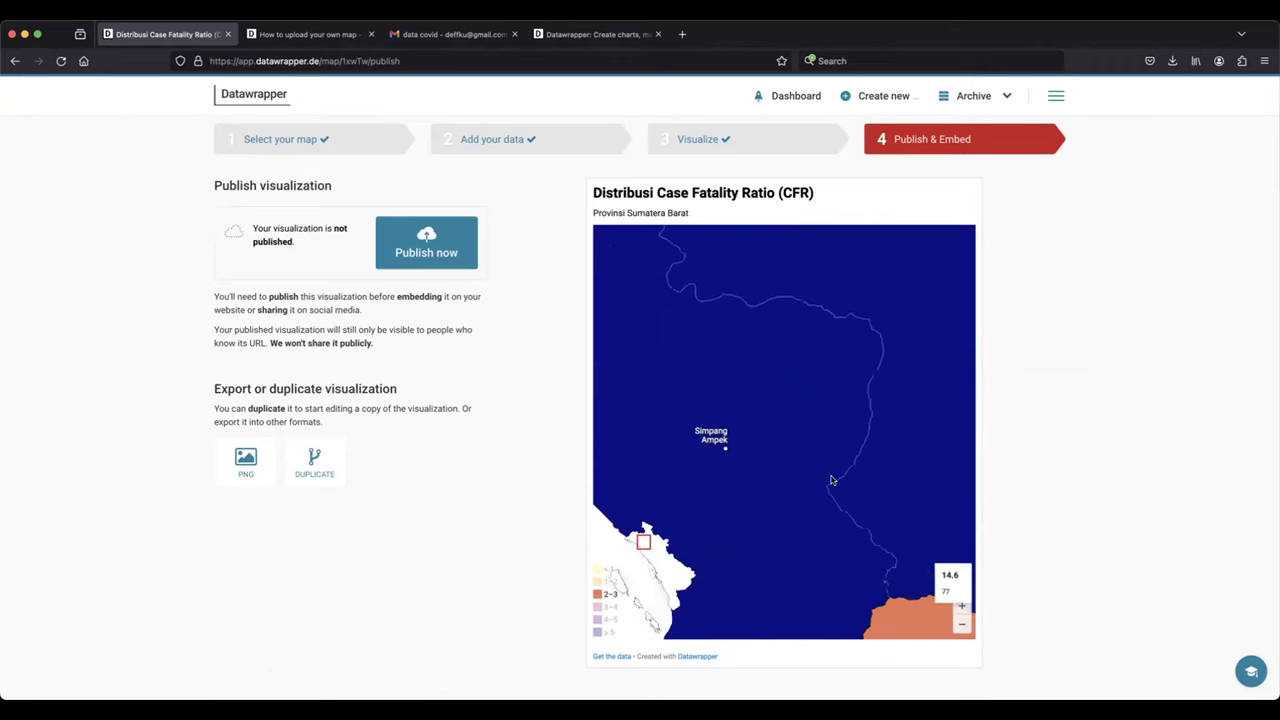
pyautogui.click(962, 624)
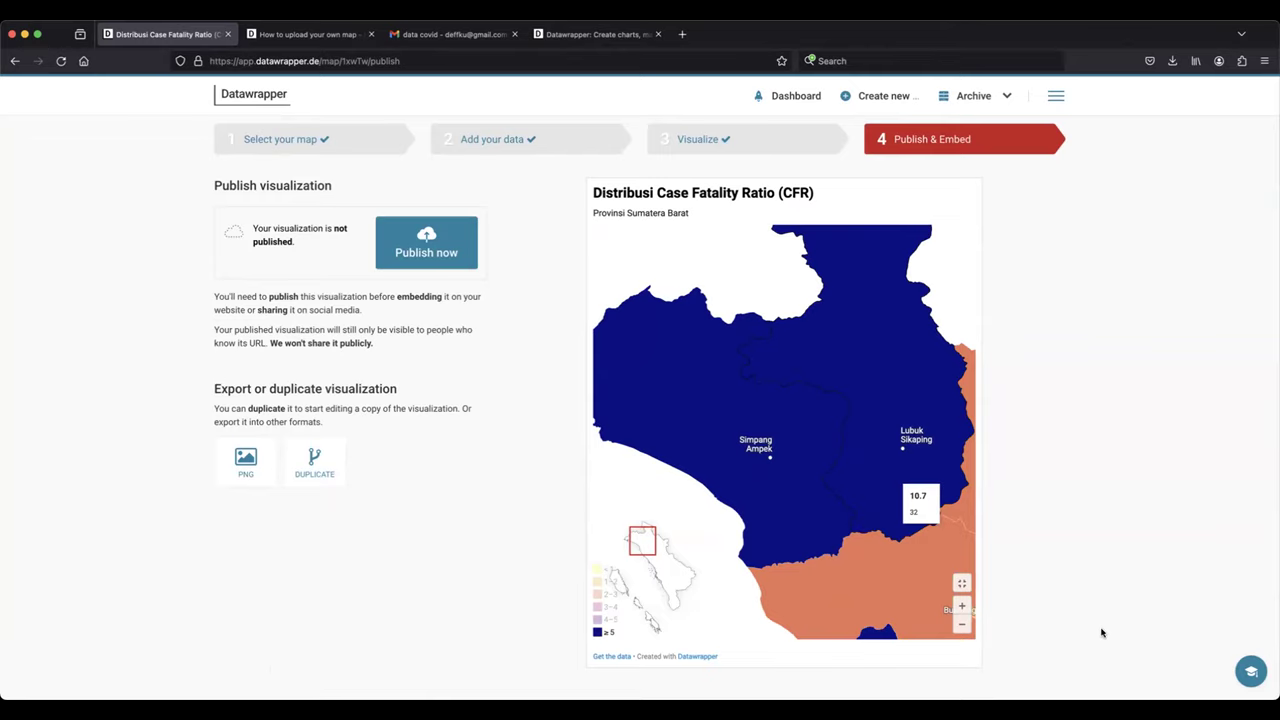
pyautogui.press('super+shift+4')
pyautogui.moveTo(585, 177); pyautogui.dragTo(974, 647)
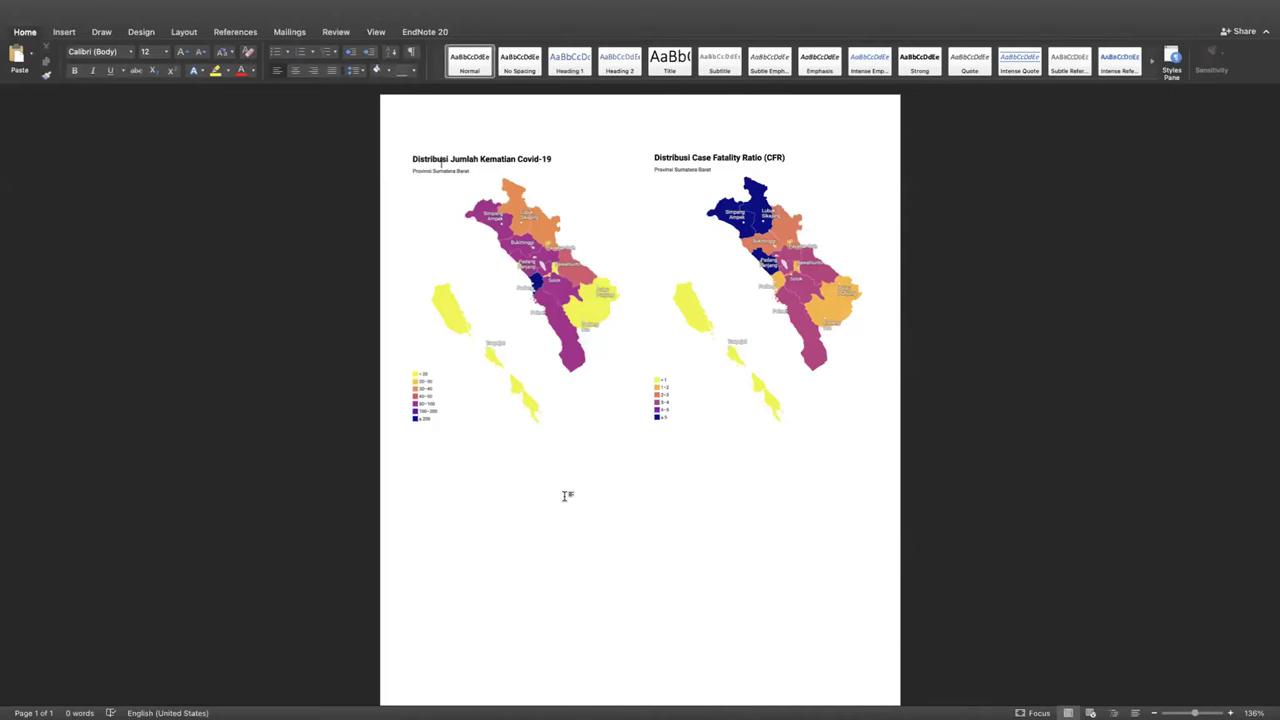
# - Switch to Word and shift both map pictures down the page to make empty space above them
pyautogui.scroll(-5, 565, 480)
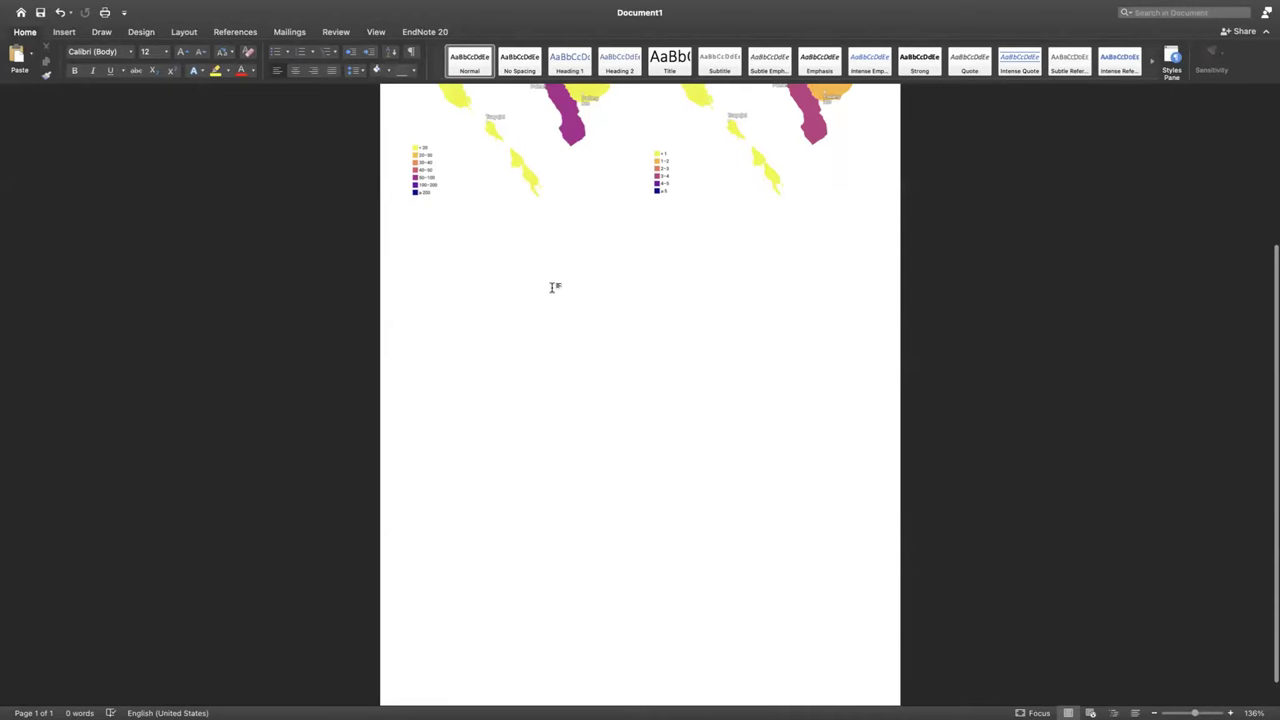
pyautogui.scroll(4, 580, 300)
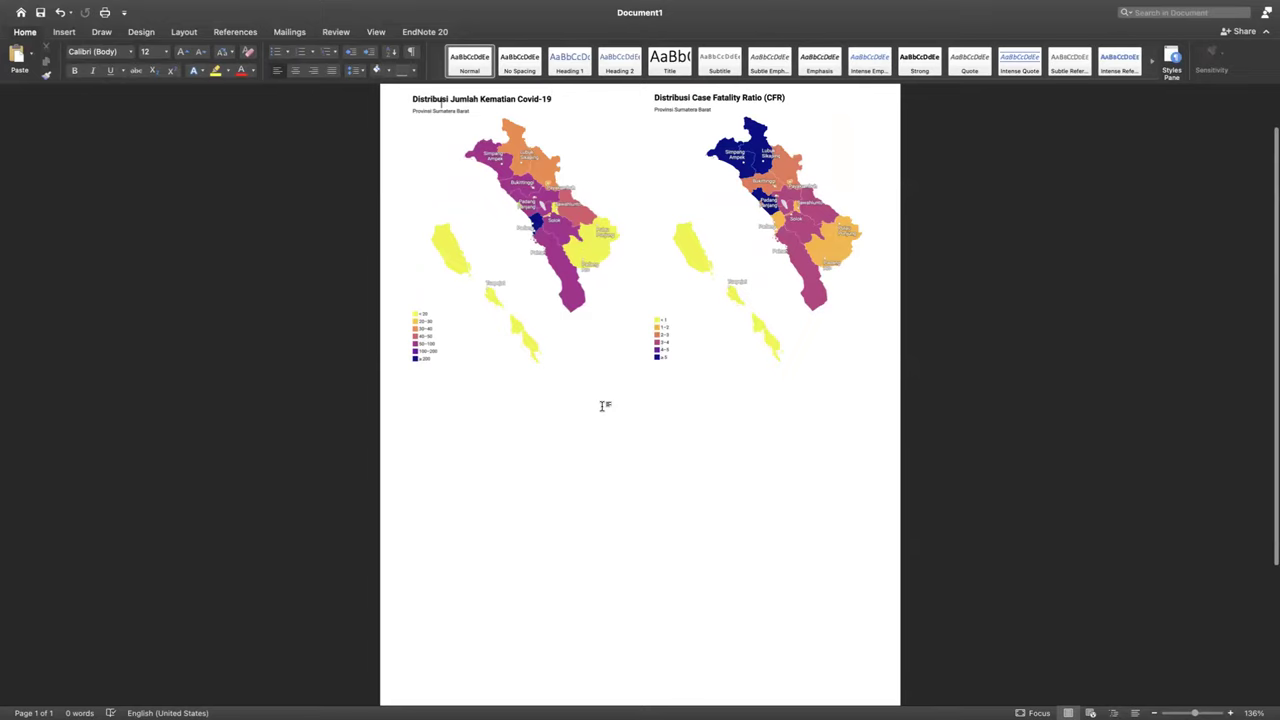
pyautogui.scroll(3, 603, 405)
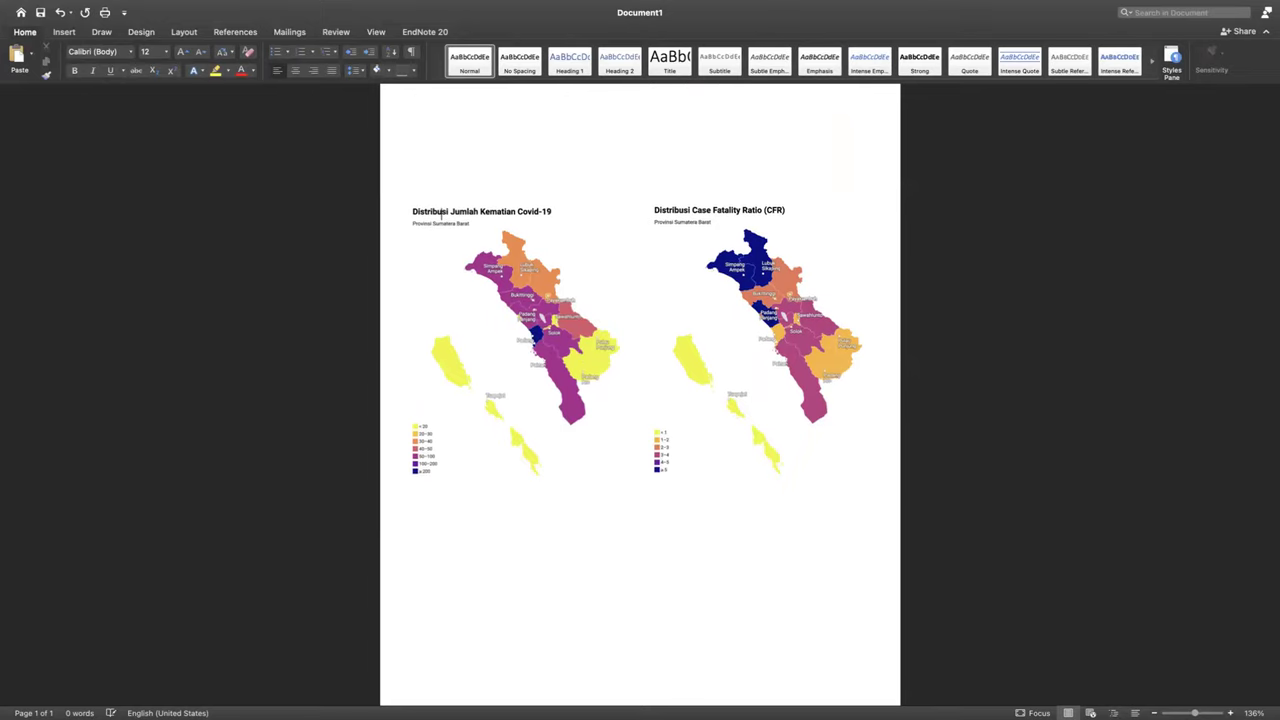
pyautogui.scroll(3, 637, 400)
pyautogui.scroll(2, 607, 408)
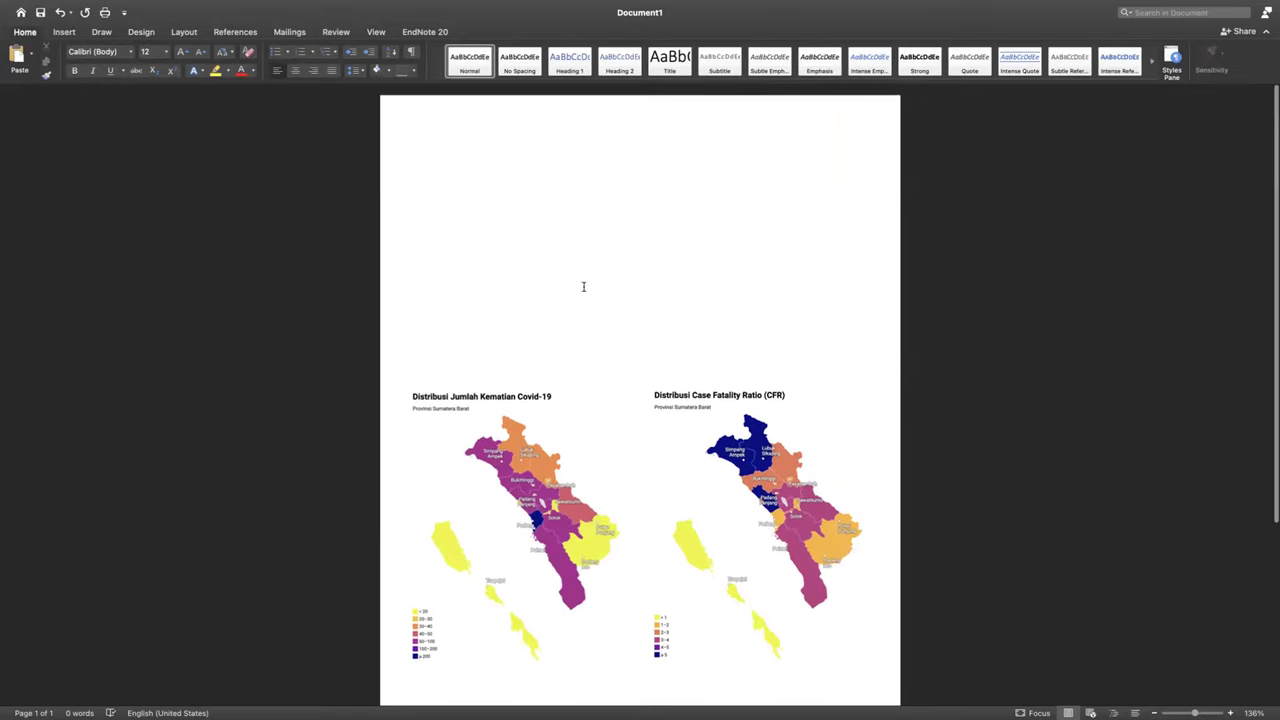
# - Insert the picture Screen Shot 2024-06-13 at 3.54.01 PM from the recent files into the empty space above the maps
pyautogui.click(64, 32)
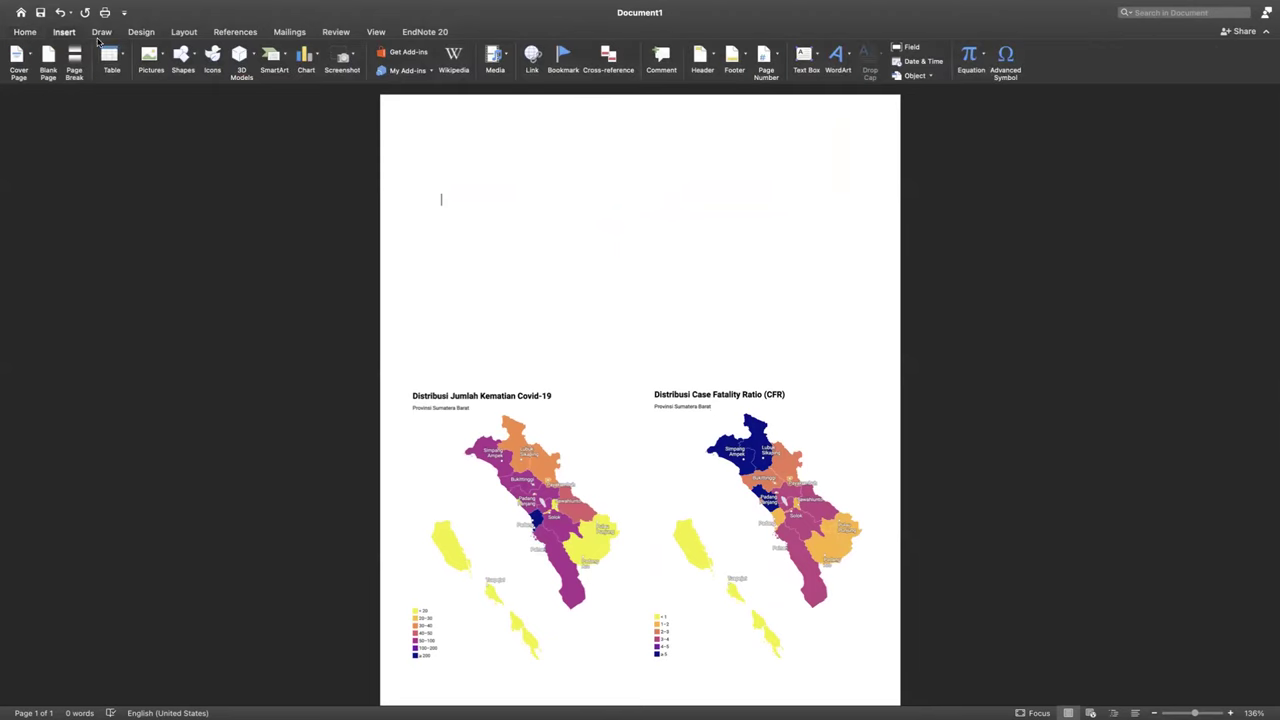
pyautogui.click(150, 56)
pyautogui.click(200, 91)
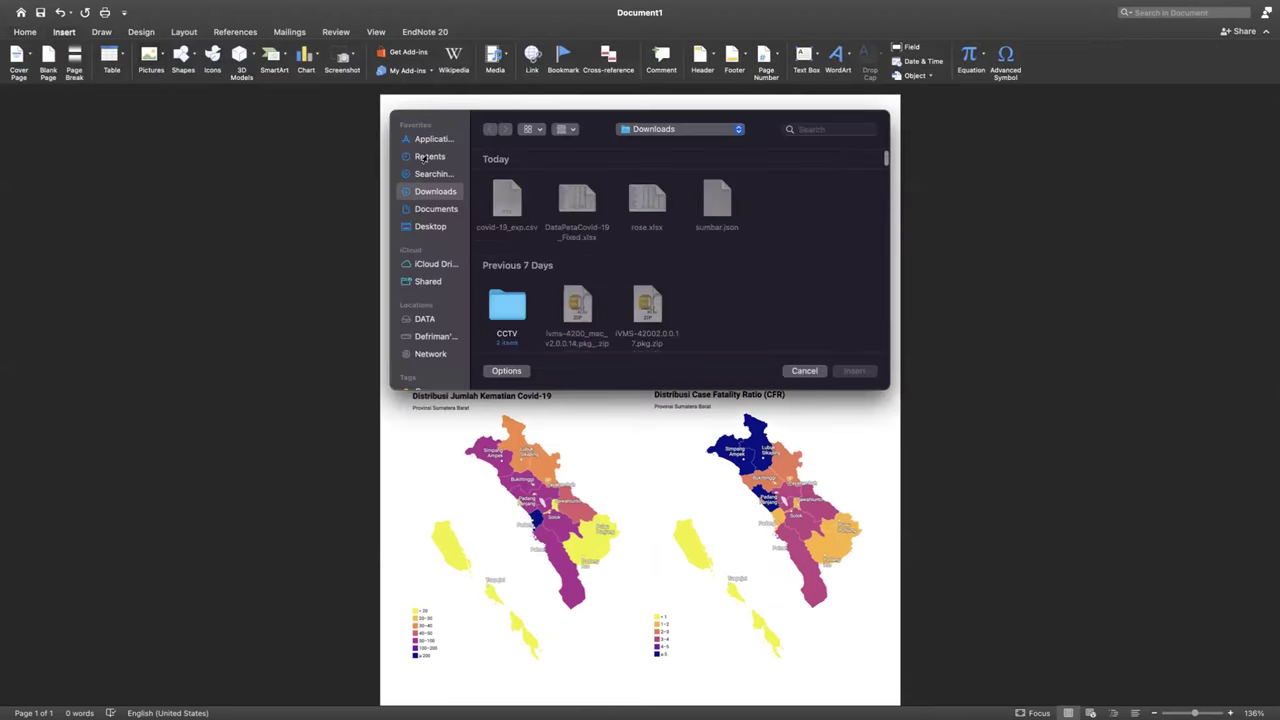
pyautogui.click(426, 157)
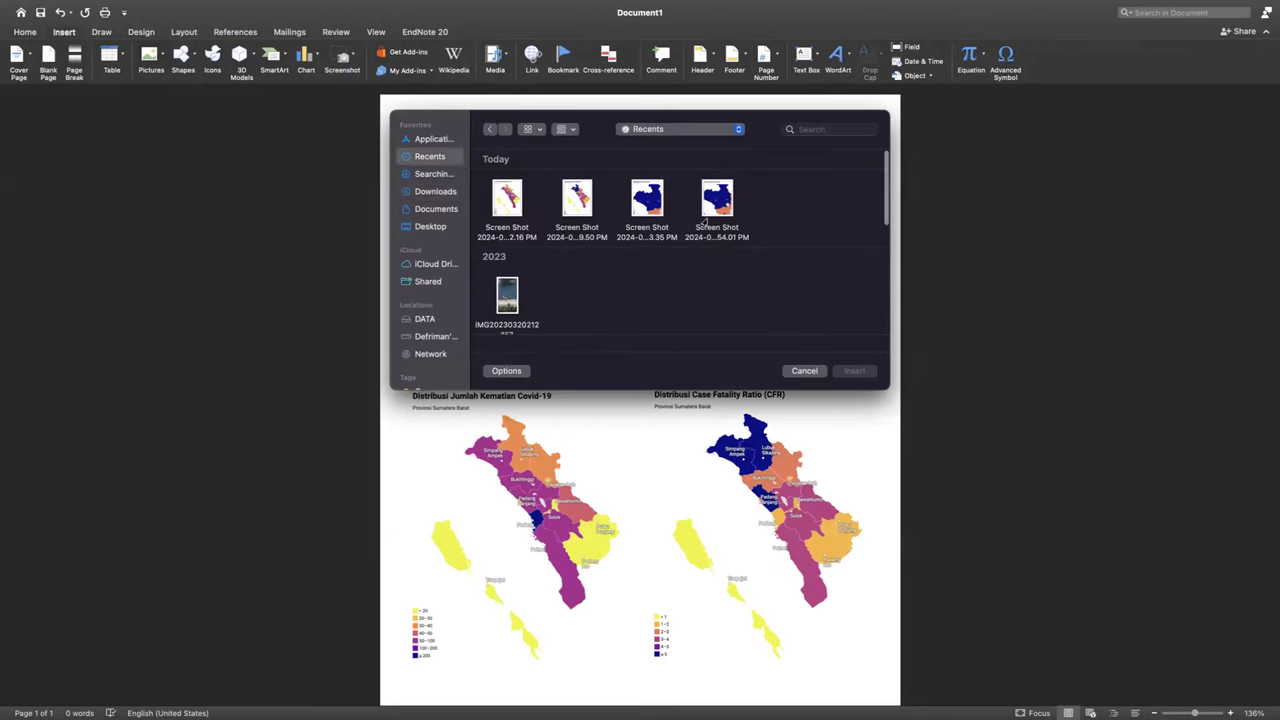
pyautogui.click(647, 201)
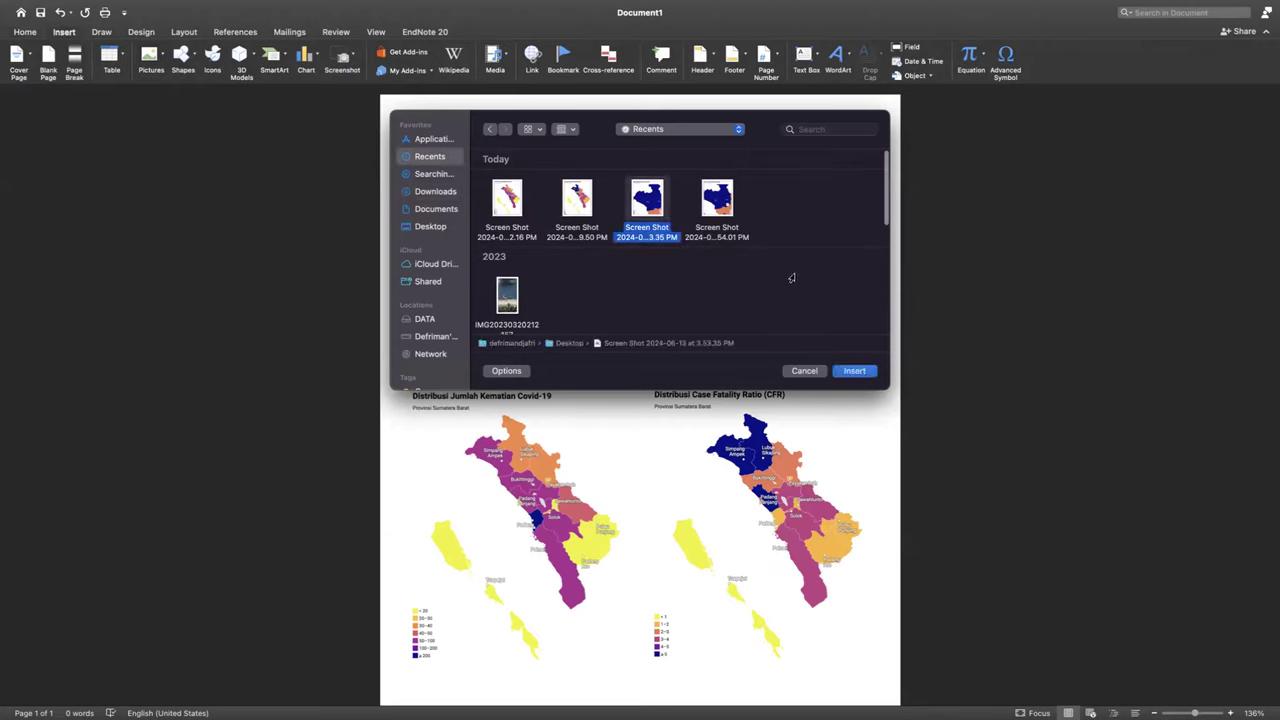
pyautogui.click(721, 218)
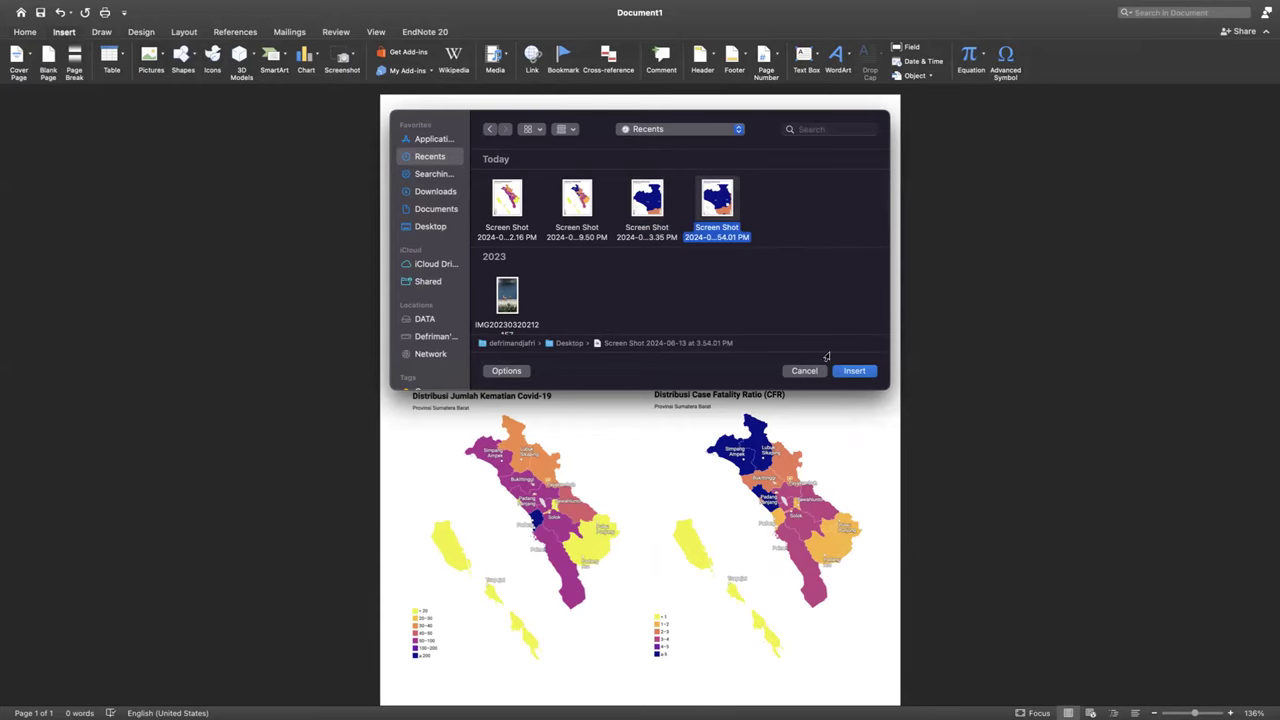
pyautogui.click(852, 371)
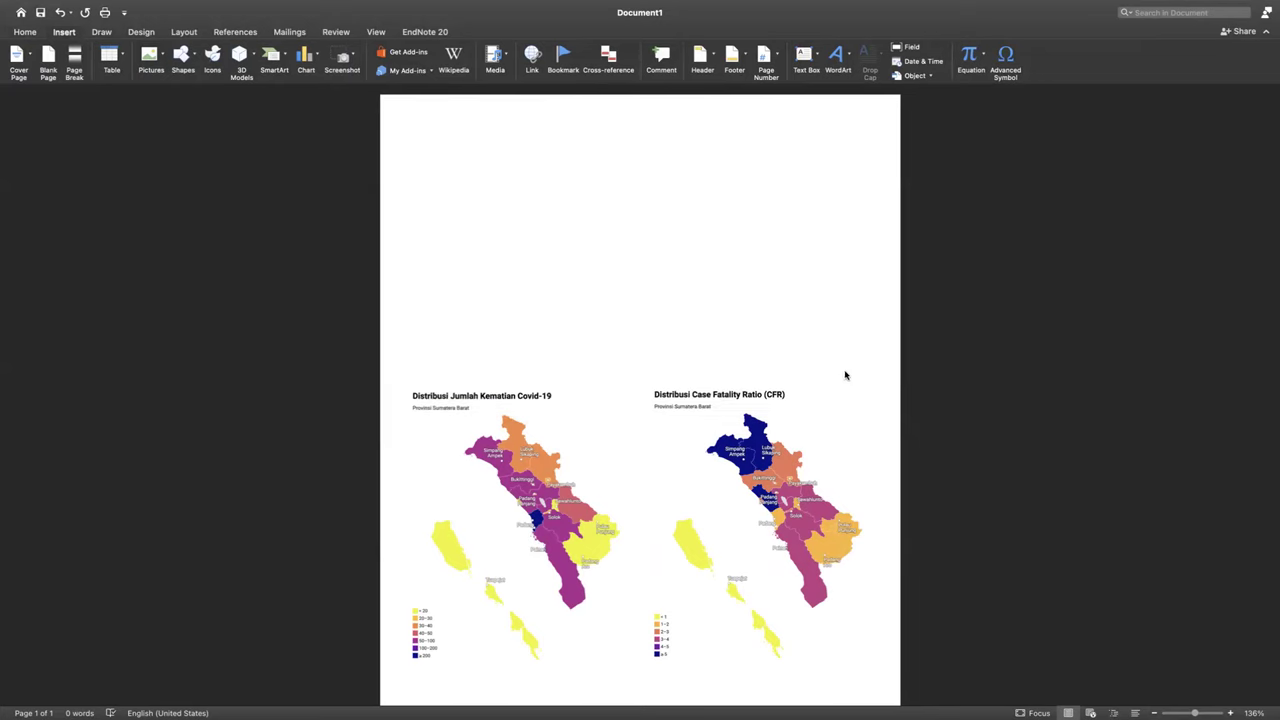
# - Set the inserted zoomed map picture's text wrapping to In Front of Text and move it up and to the right
pyautogui.moveTo(438, 192); pyautogui.dragTo(618, 420)
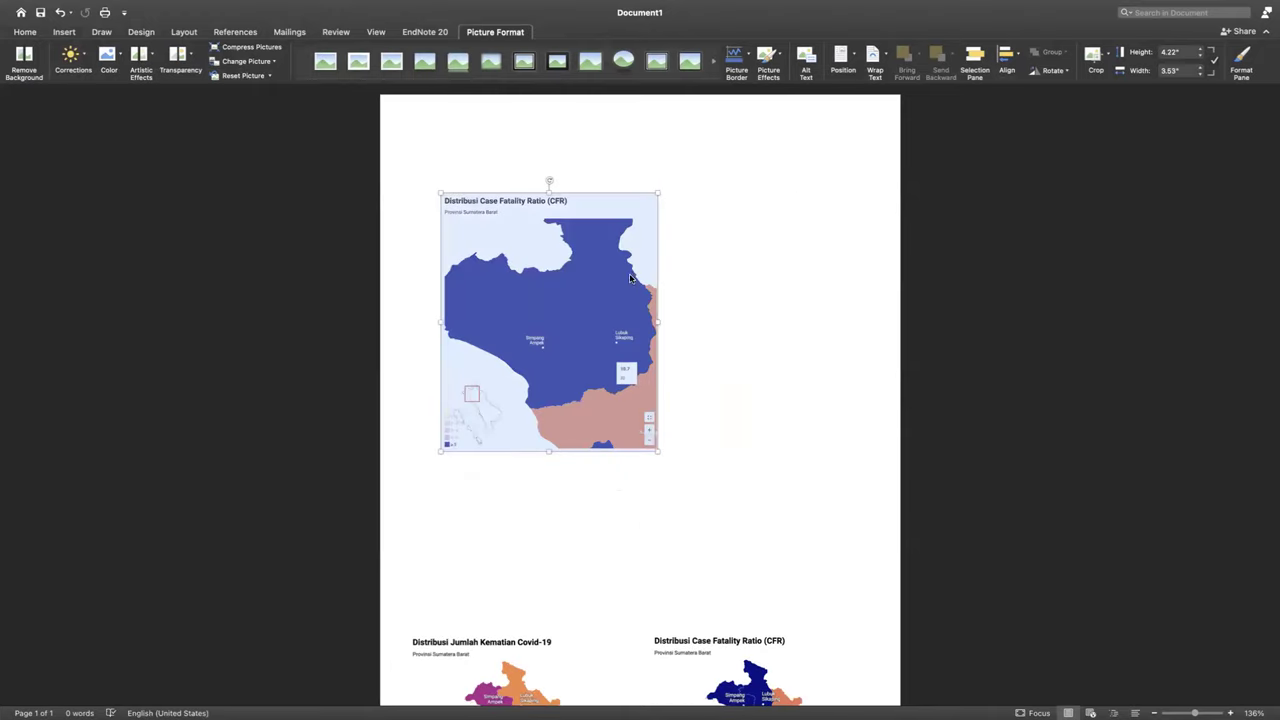
pyautogui.rightClick(630, 278)
pyautogui.moveTo(680, 447)
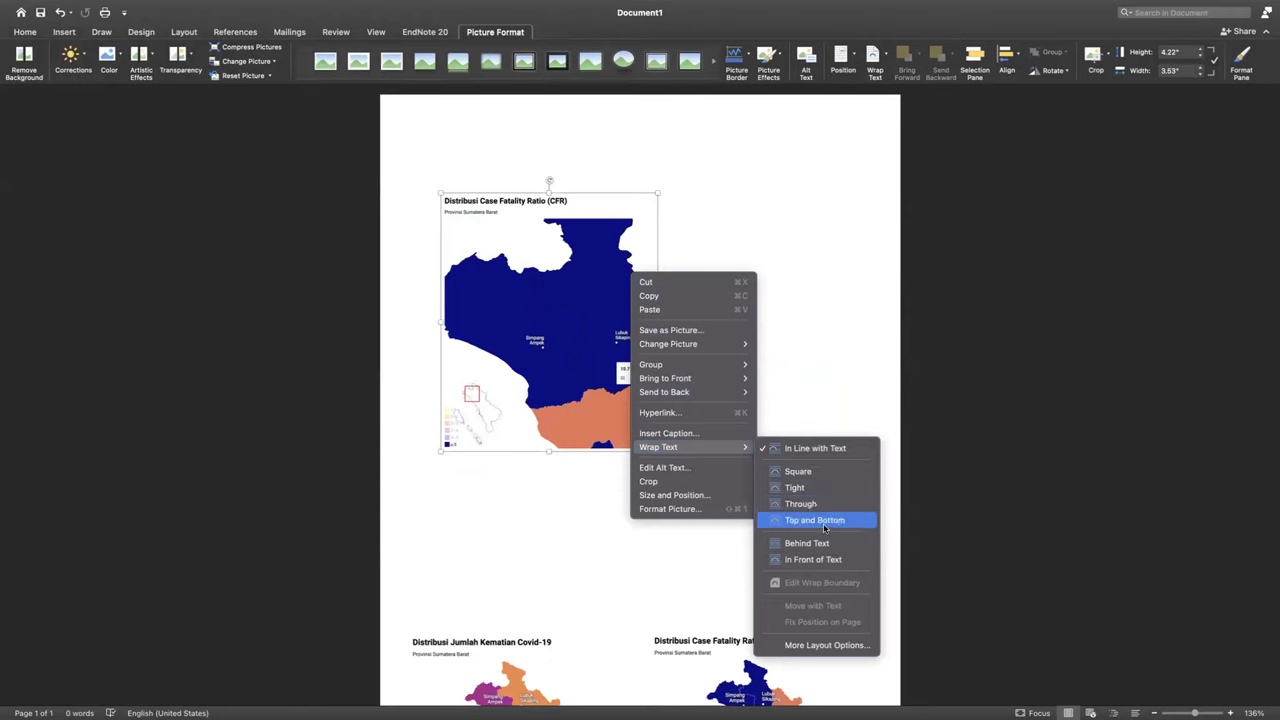
pyautogui.click(815, 556)
pyautogui.moveTo(604, 323); pyautogui.dragTo(687, 246)
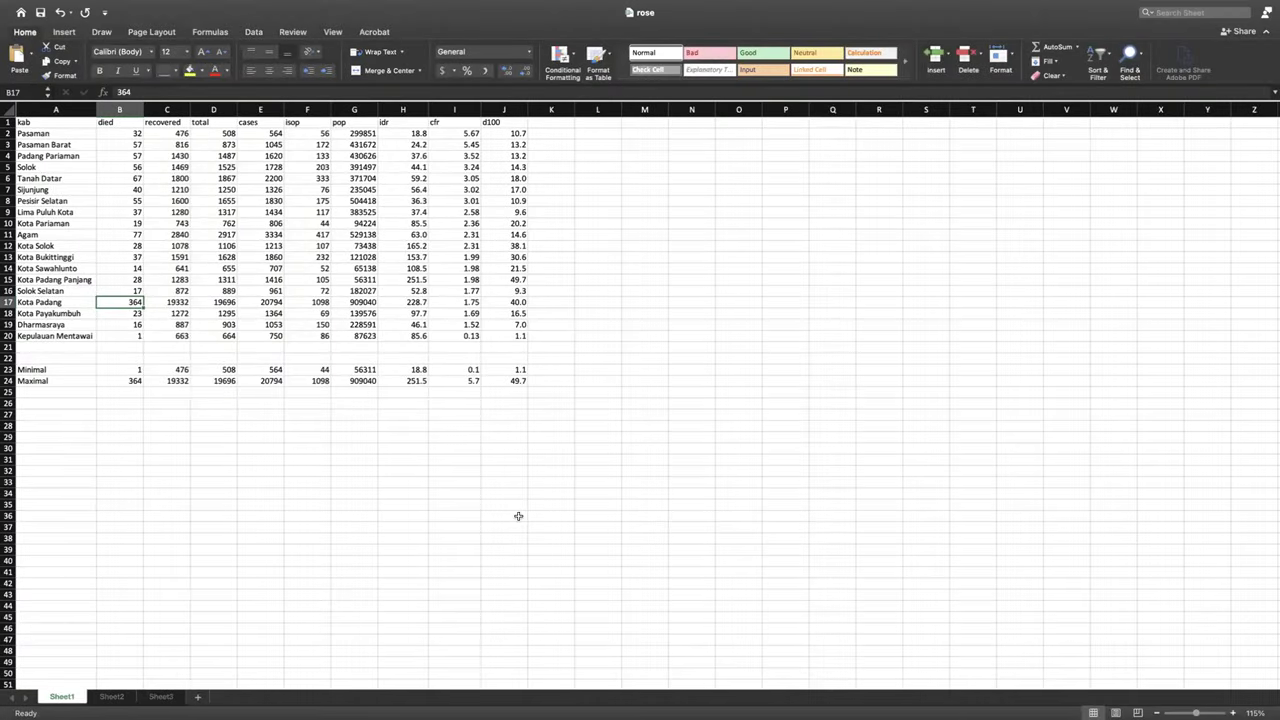
# - Switch to the rose workbook in Excel and clear the Minimal and Maximal rows by emptying A21:J28
pyautogui.moveTo(22, 350); pyautogui.dragTo(524, 427)
pyautogui.press('Delete')
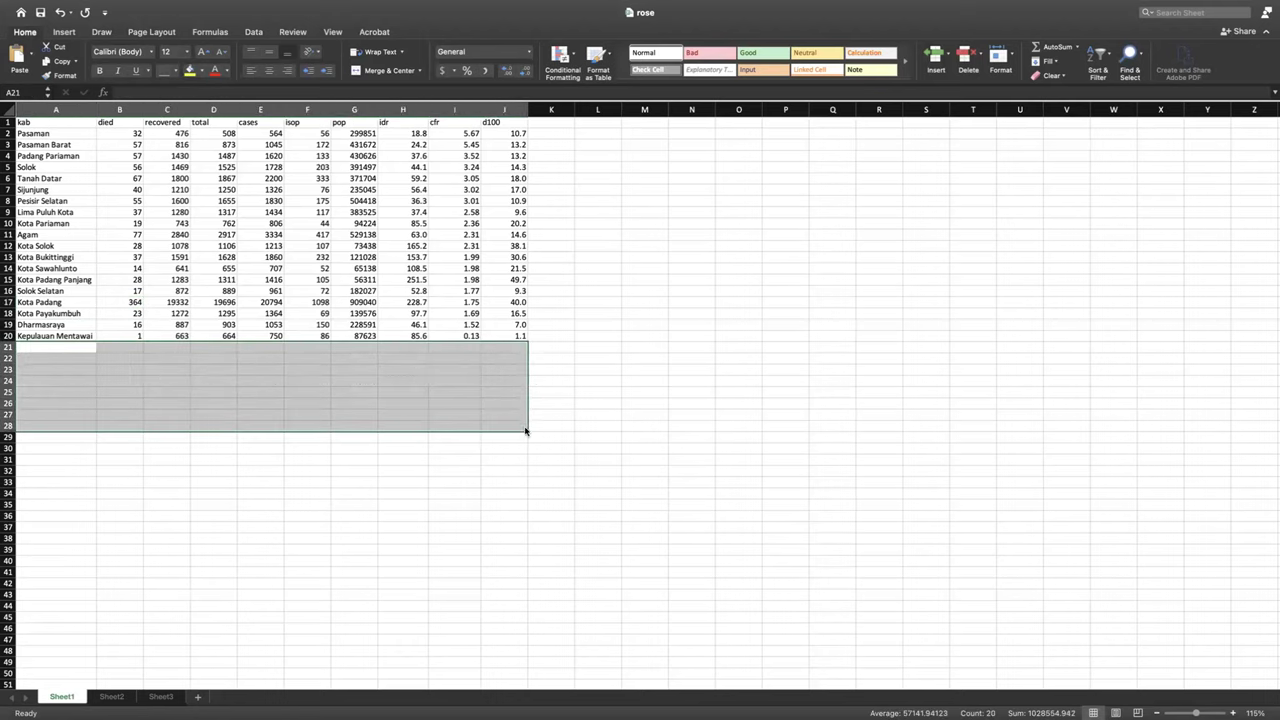
pyautogui.click(608, 428)
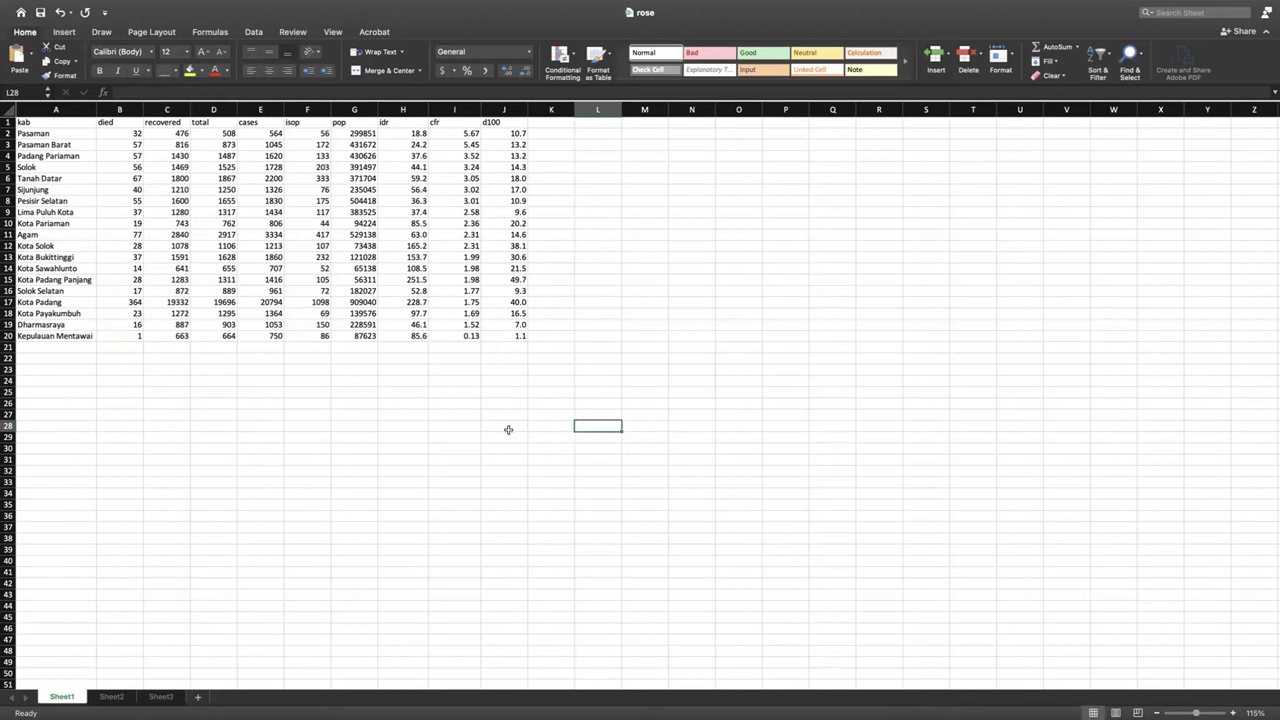
# - Examine the died, recovered, total, cases, isop and idr columns and the formulas behind total, isop and idr
pyautogui.scroll(1, 383, 400)
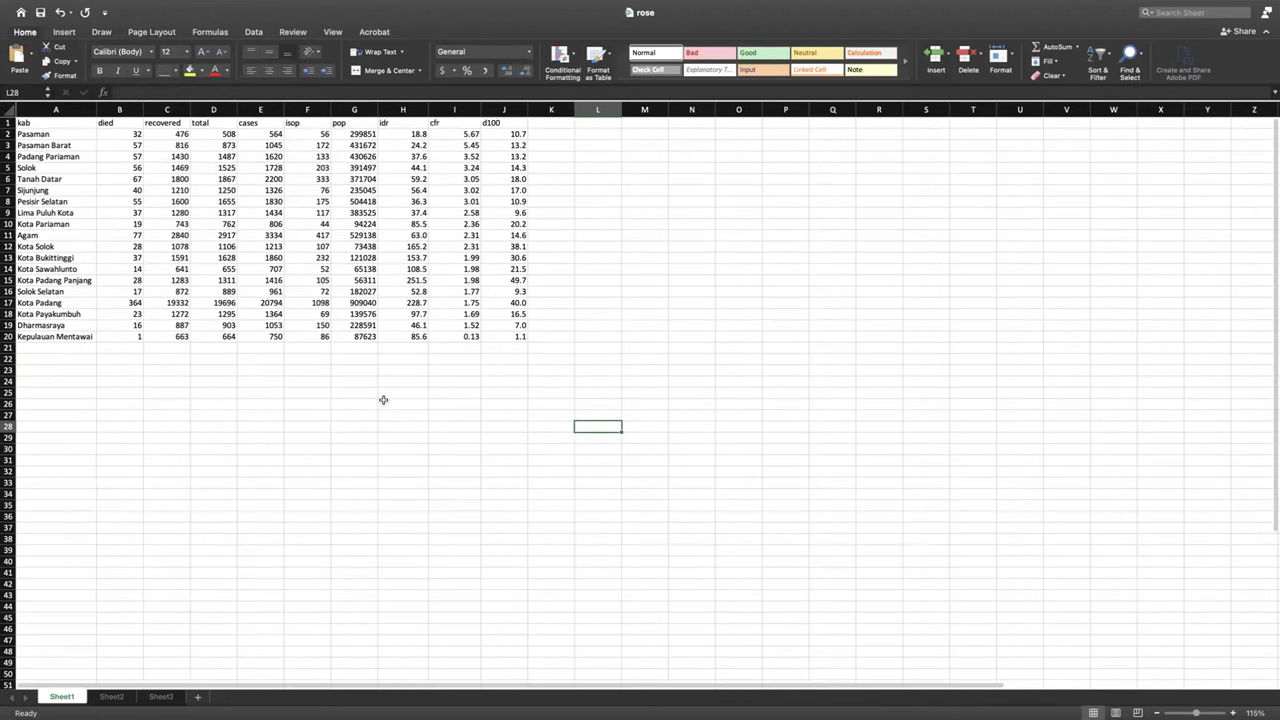
pyautogui.click(244, 143)
pyautogui.click(289, 133)
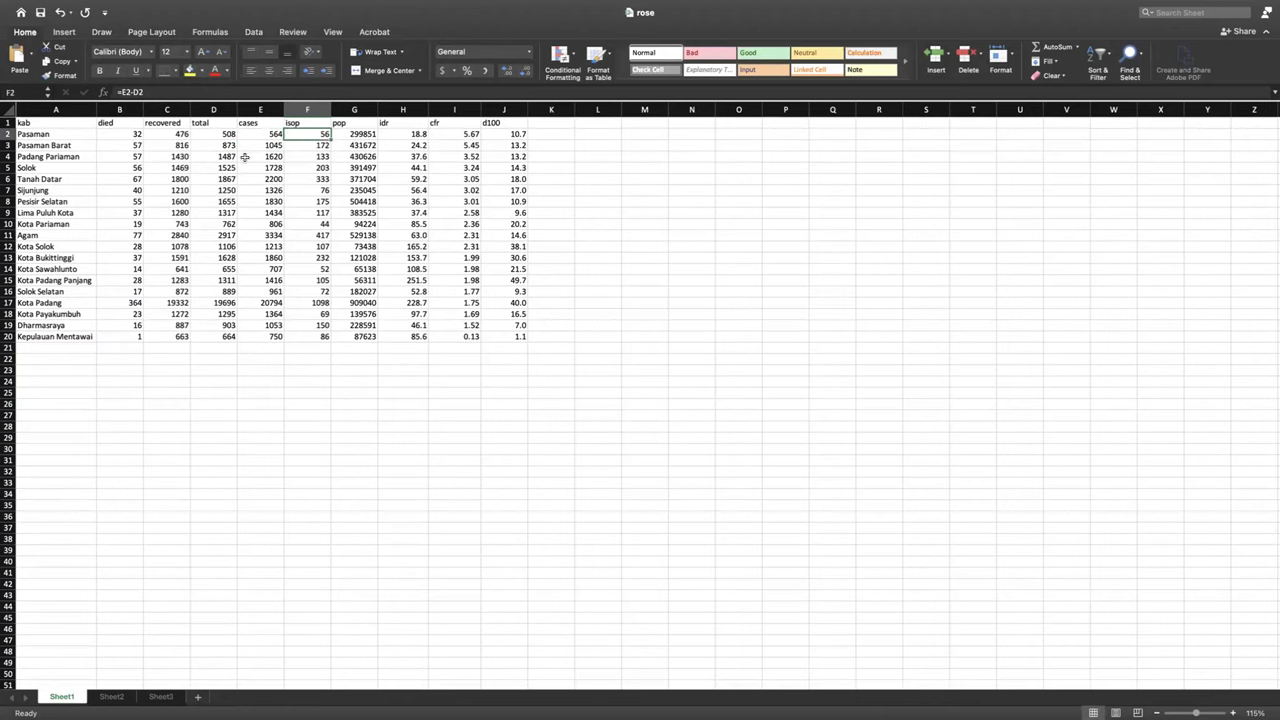
pyautogui.click(112, 124)
pyautogui.click(135, 145)
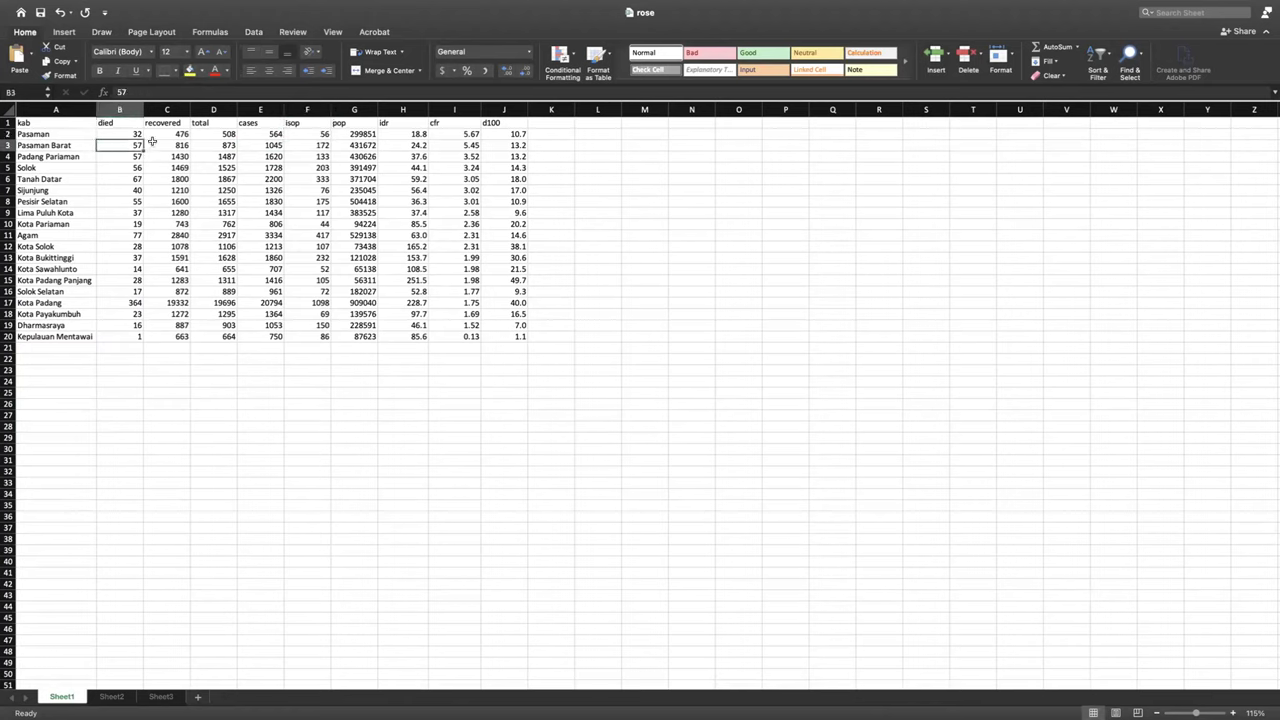
pyautogui.click(153, 142)
pyautogui.click(222, 143)
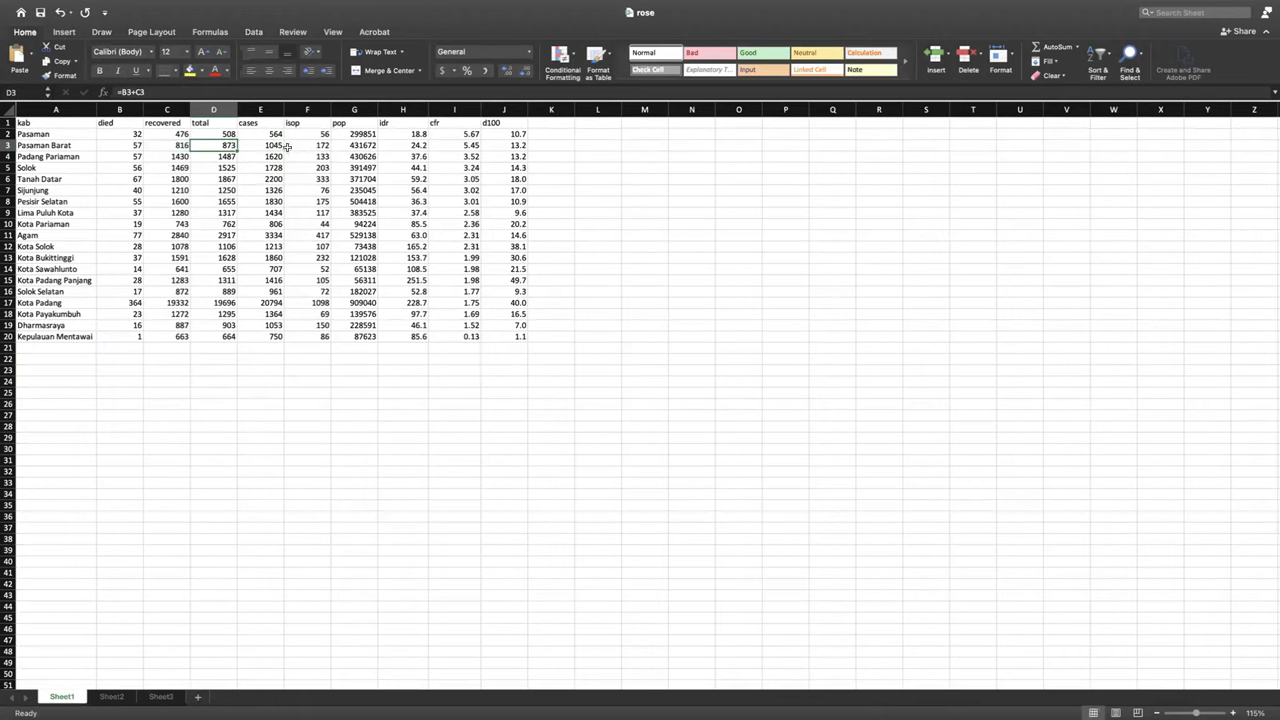
pyautogui.click(277, 135)
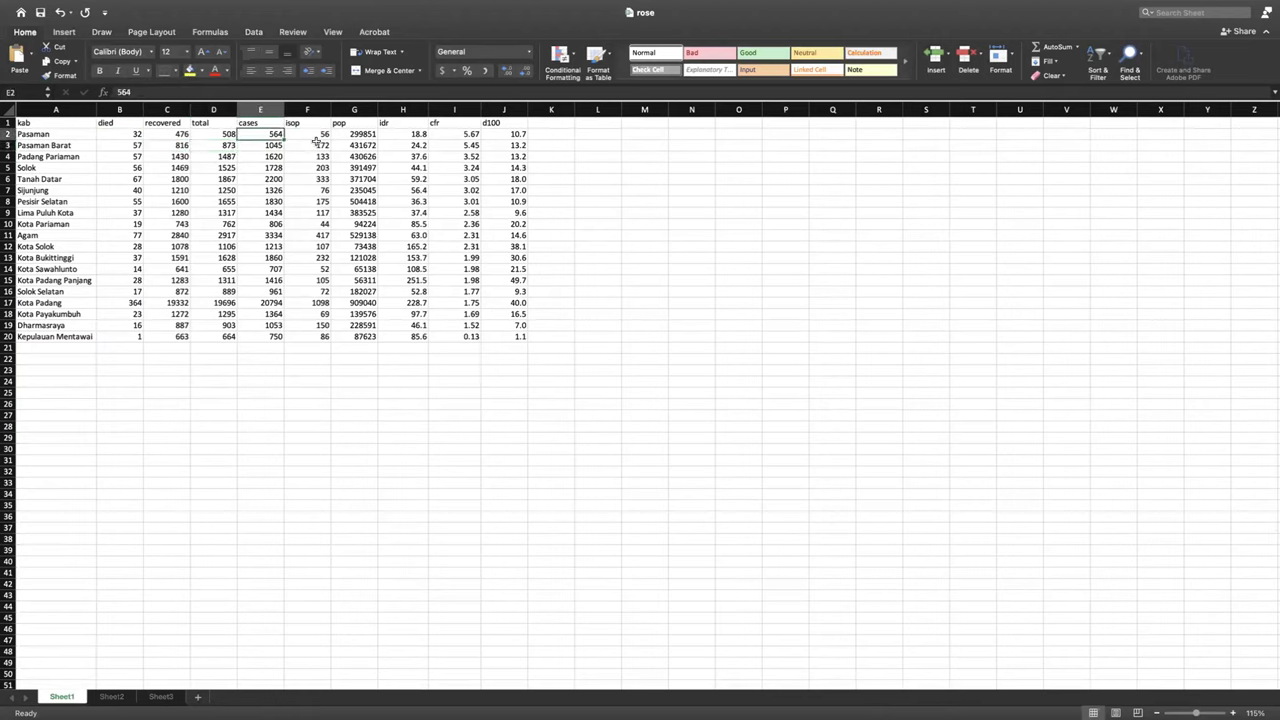
pyautogui.click(389, 136)
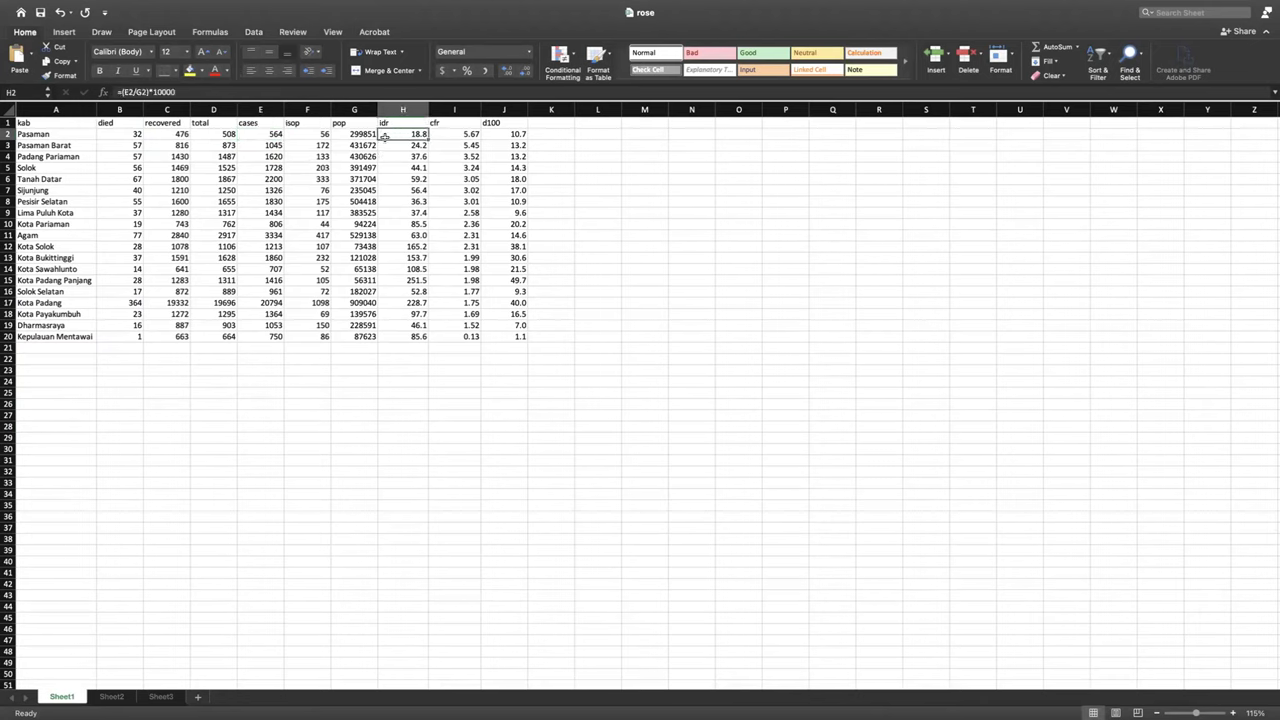
pyautogui.click(202, 92)
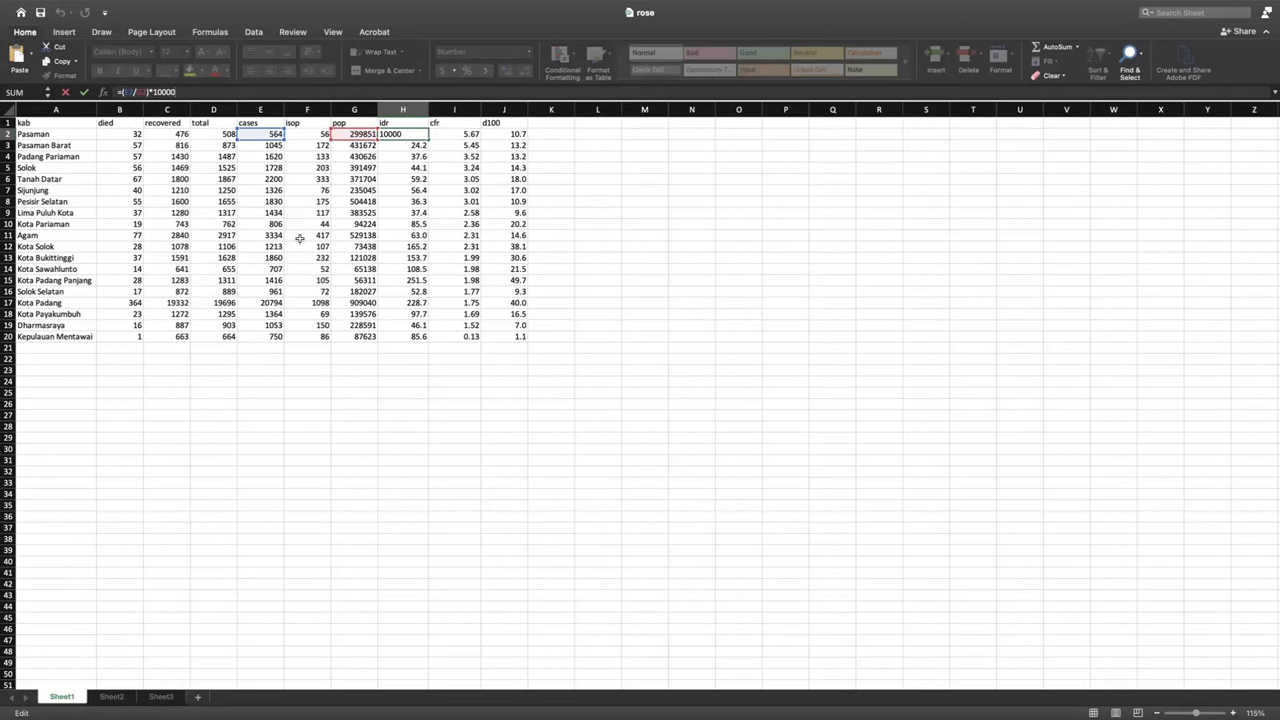
pyautogui.click(439, 390)
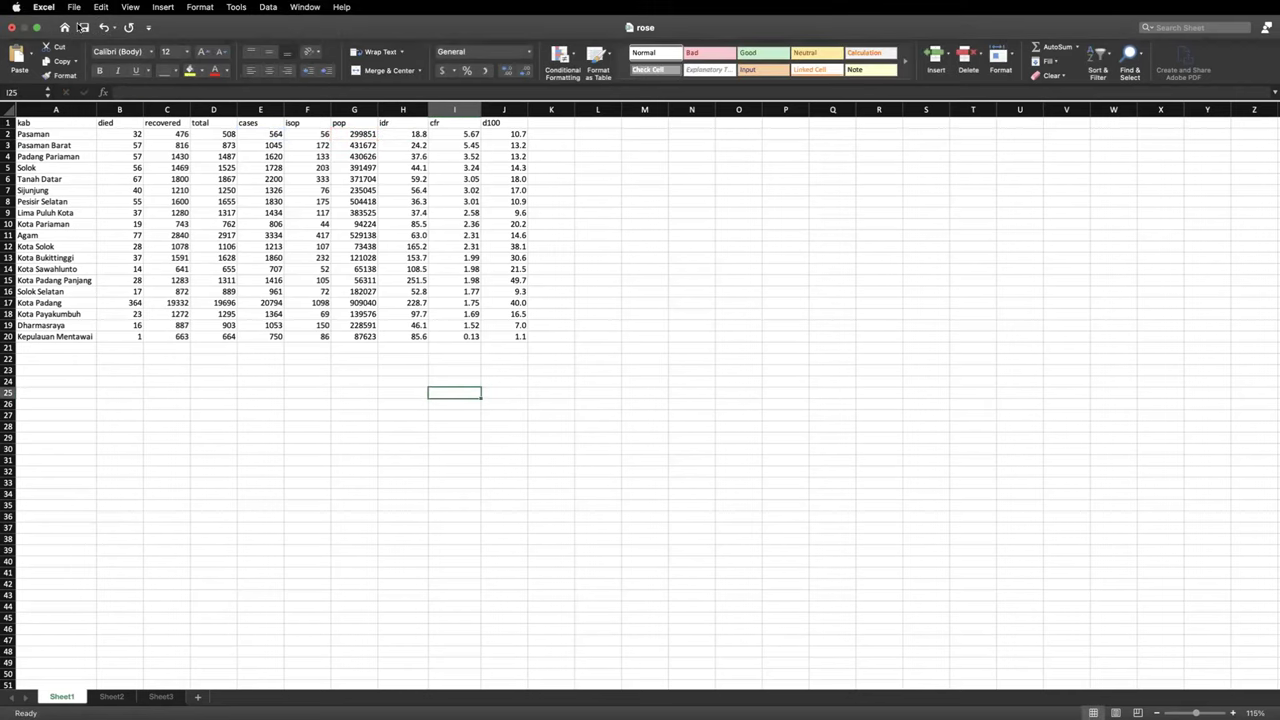
# - Open Save As for the rose workbook
pyautogui.click(76, 10)
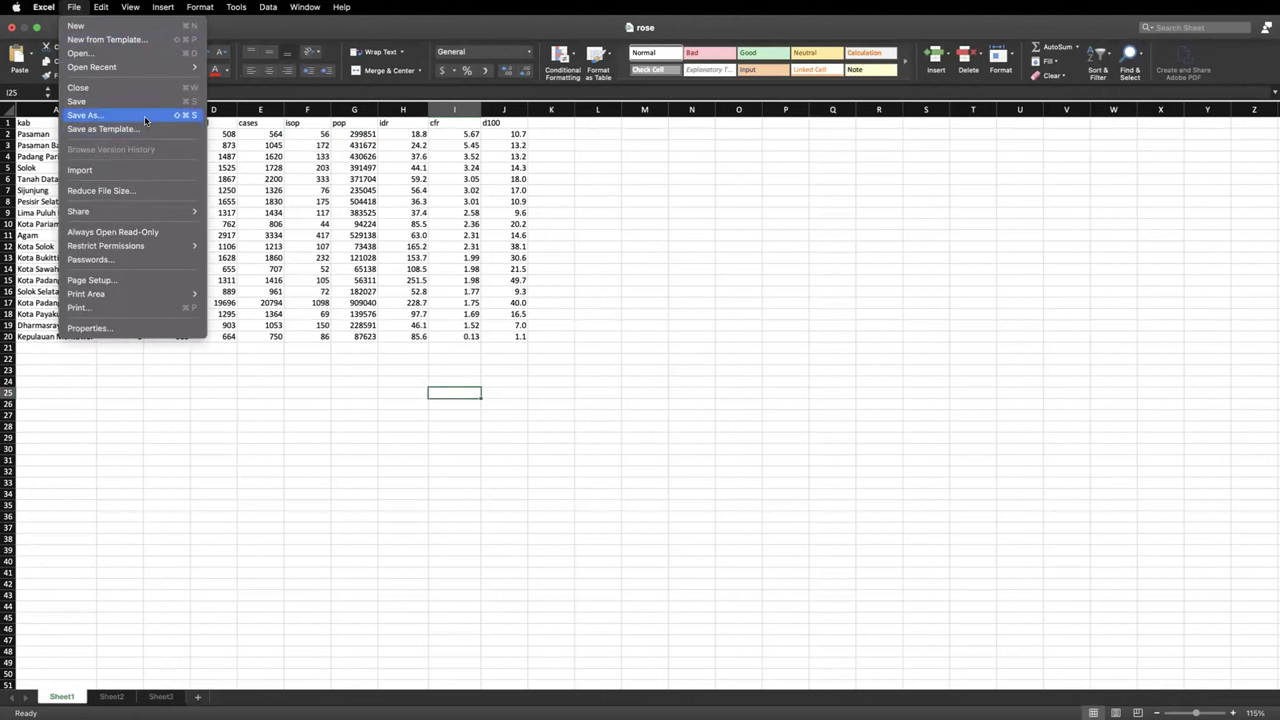
pyautogui.click(146, 118)
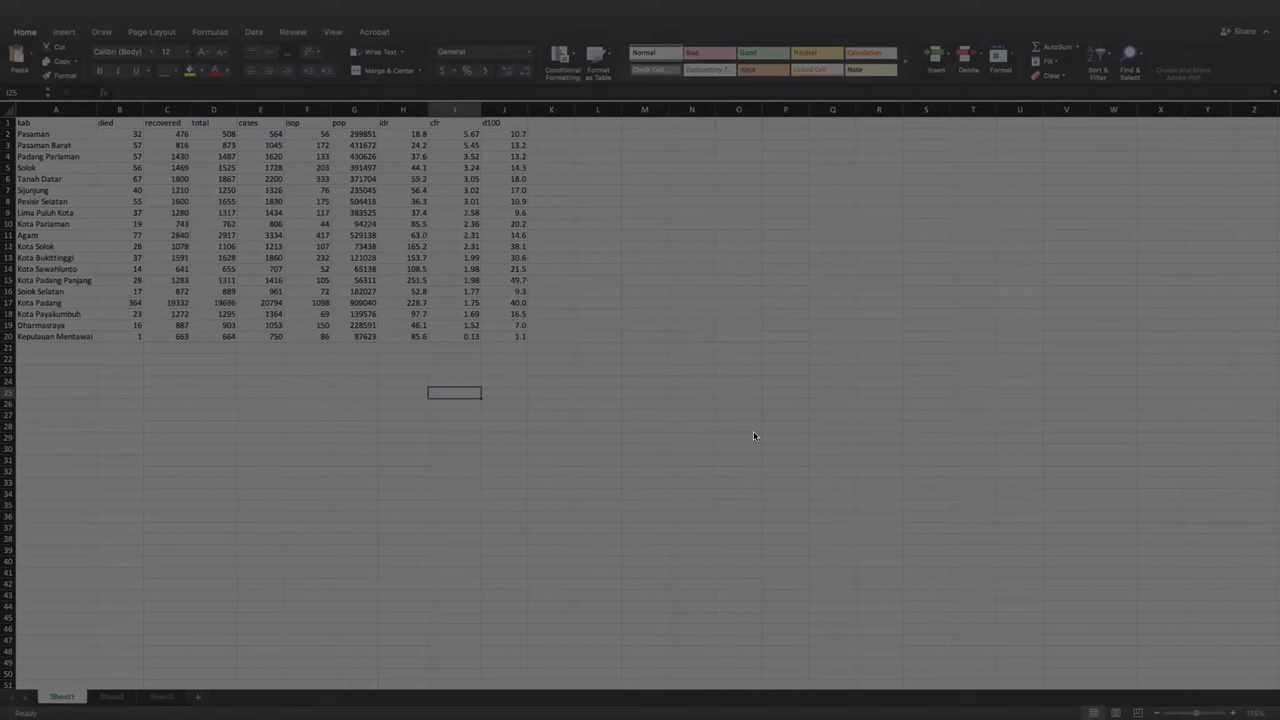
# - Examine the d100 formula in the Pesisir Selatan row and the cells it refers to
pyautogui.scroll(-1, 604, 416)
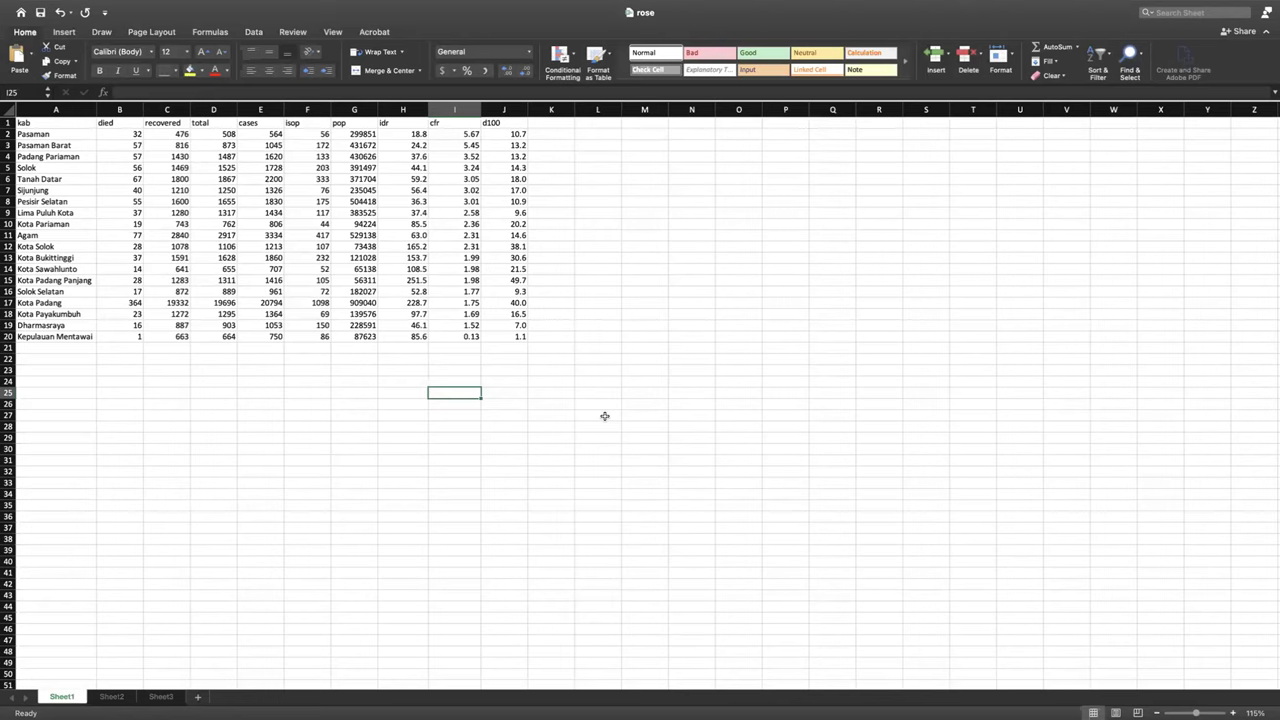
pyautogui.click(518, 201)
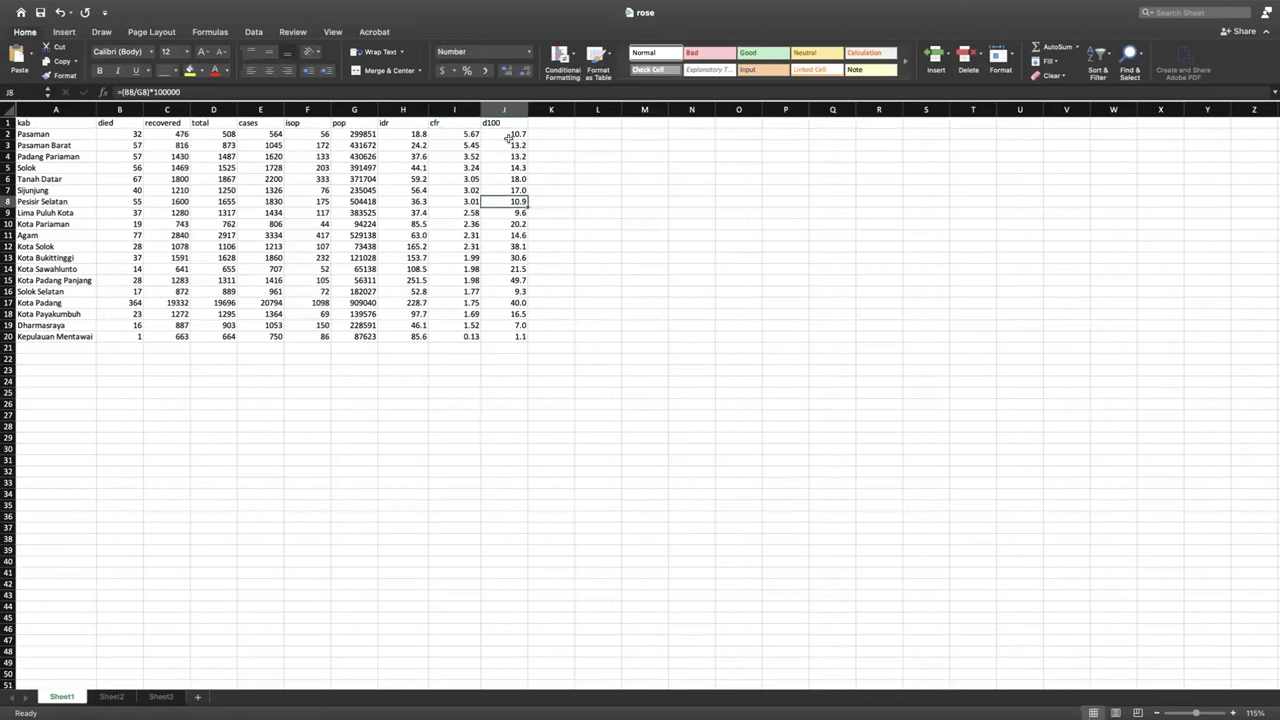
pyautogui.click(380, 91)
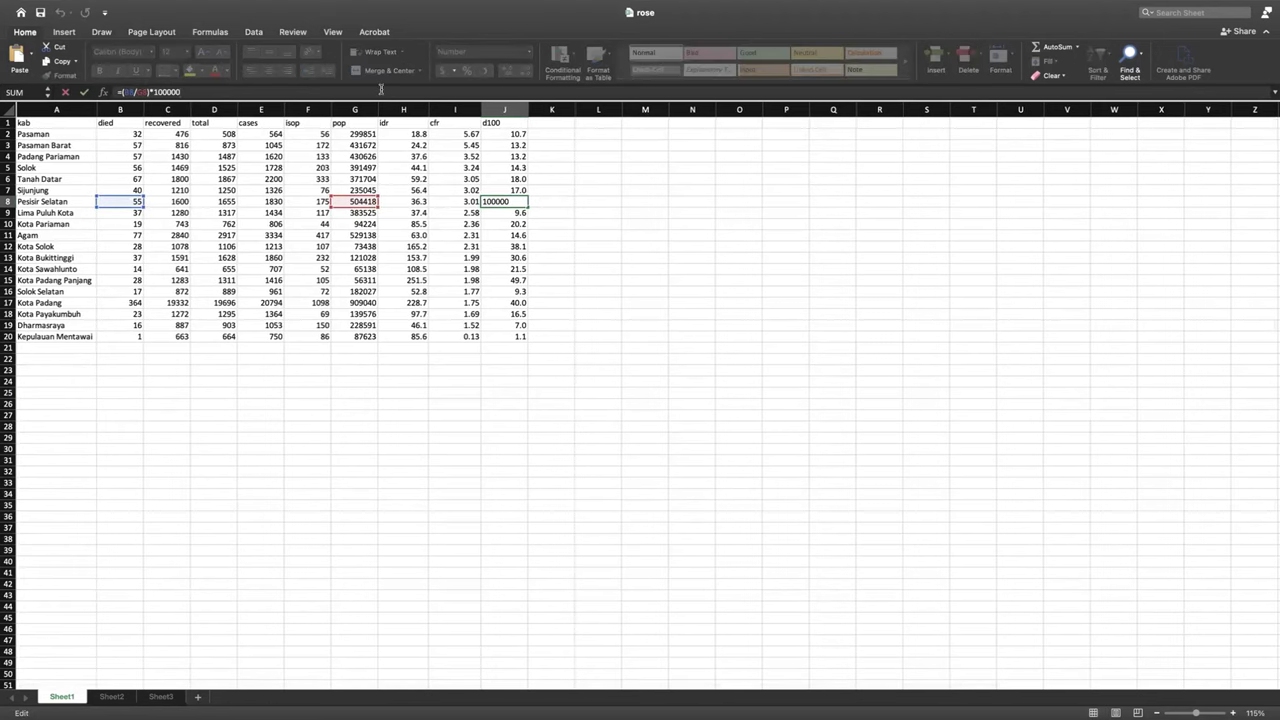
pyautogui.click(603, 234)
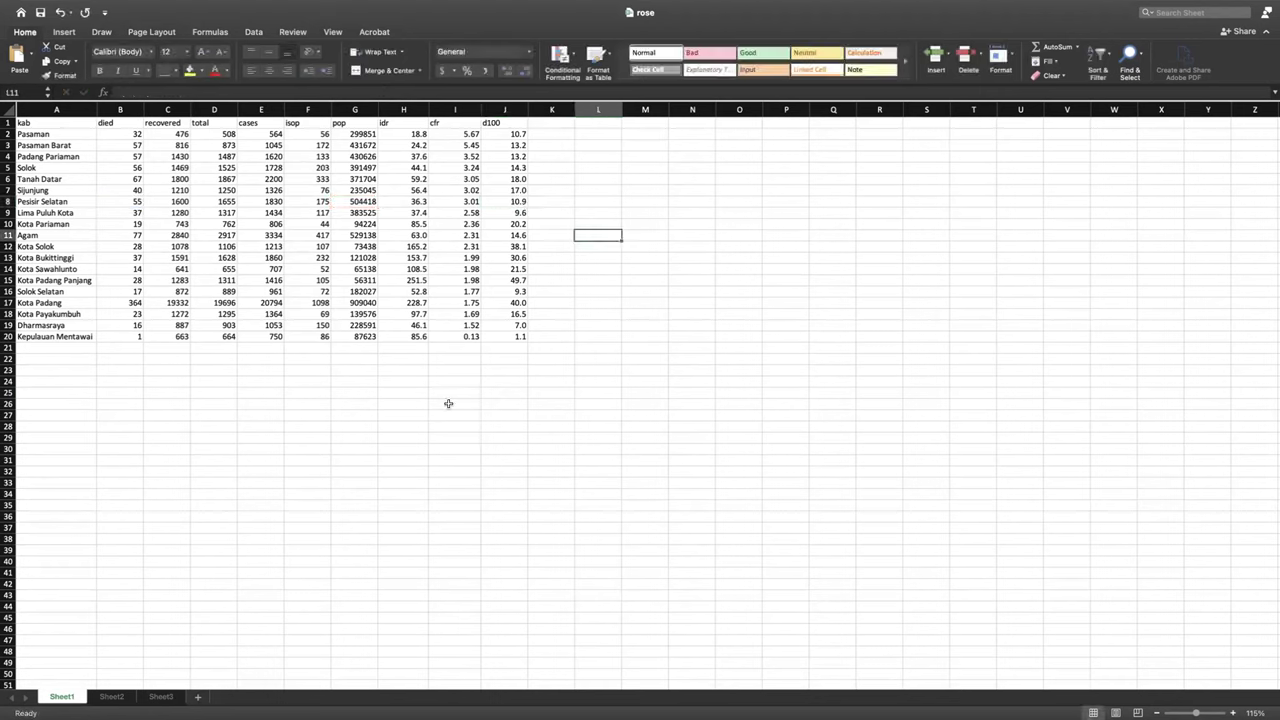
# - Enter the stray sample values 33 in A23 and d in B23 below the data table
pyautogui.click(70, 370)
pyautogui.write('33')
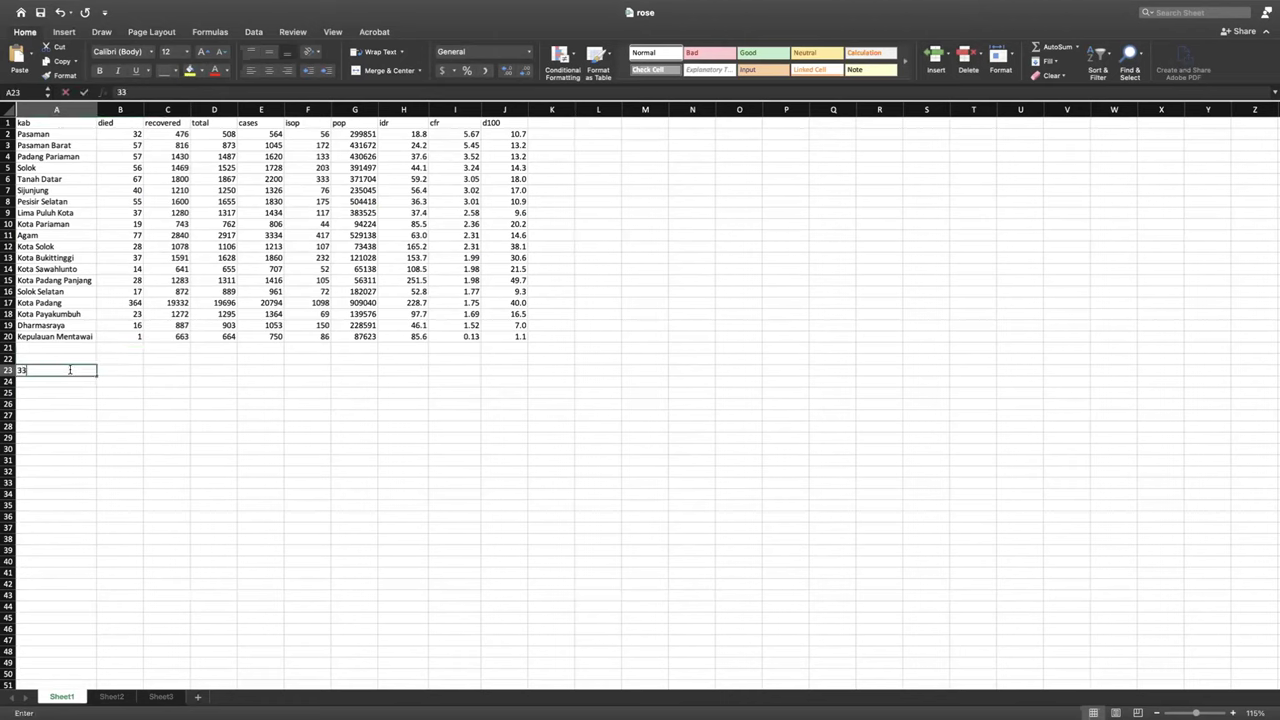
pyautogui.click(100, 370)
pyautogui.write('d')
pyautogui.click(232, 371)
pyautogui.click(299, 379)
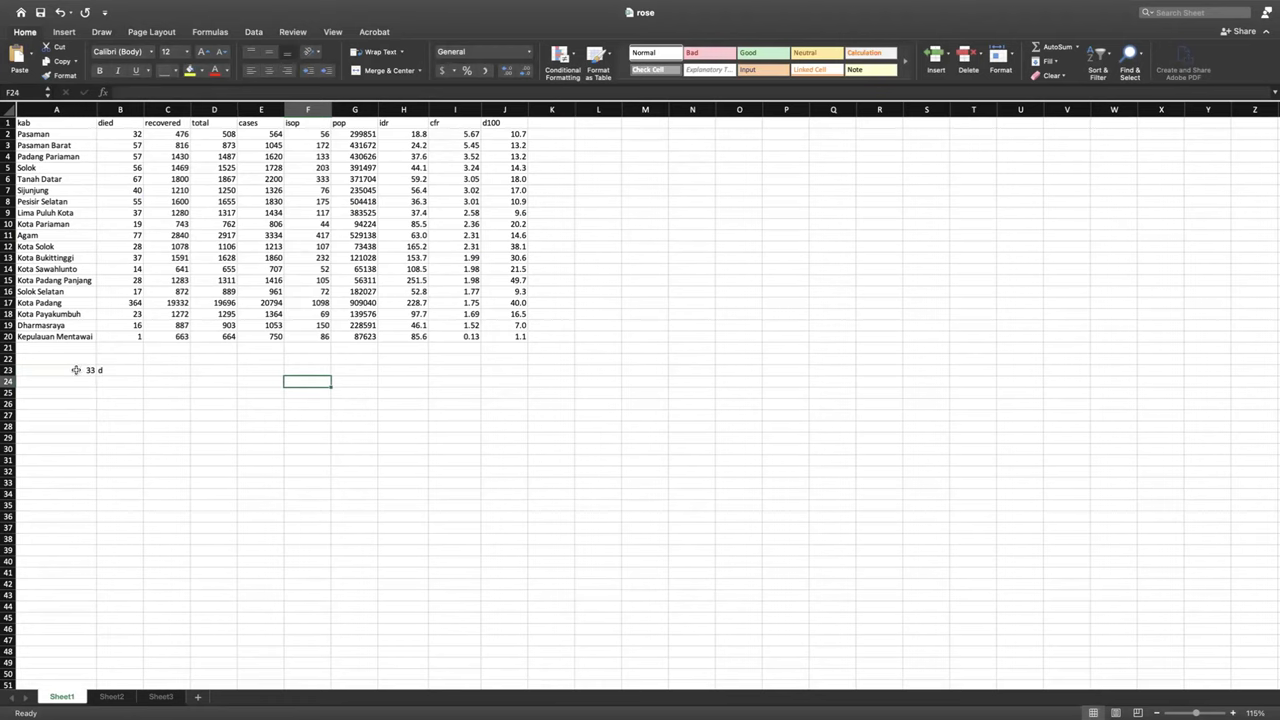
# - Clear the sample entries below the data table from A23:C25
pyautogui.moveTo(74, 370); pyautogui.dragTo(180, 389)
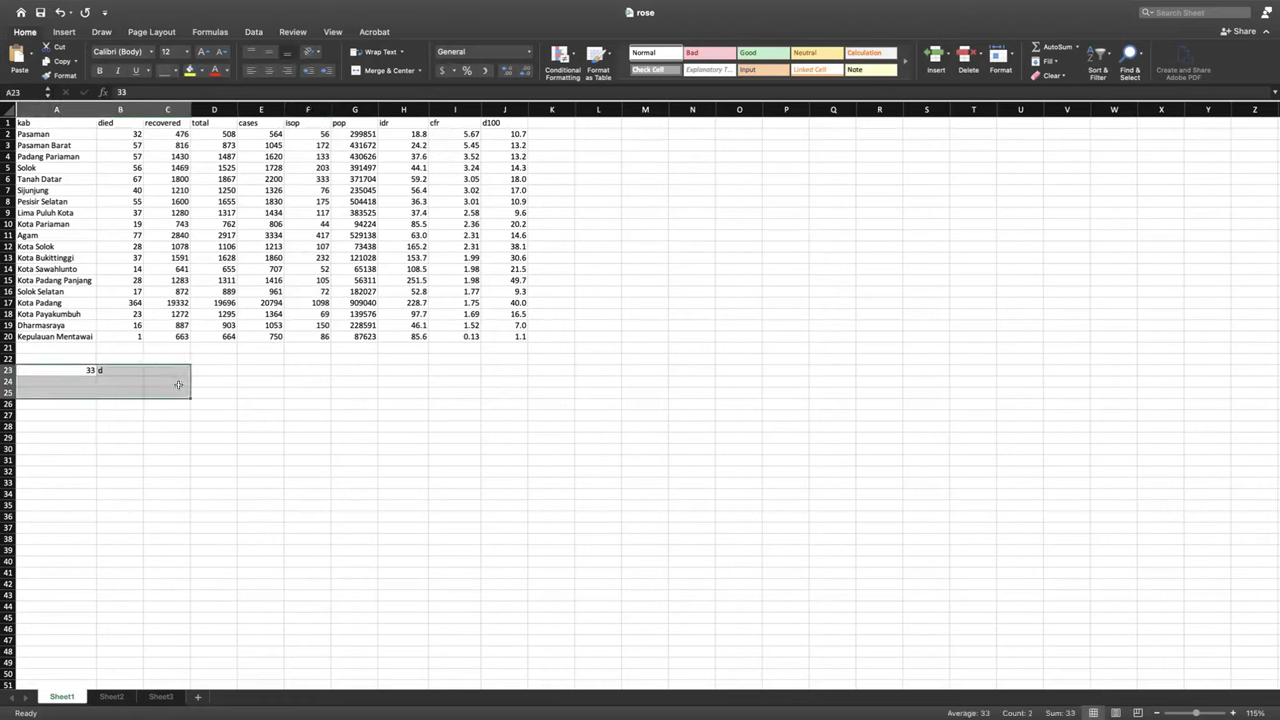
pyautogui.press('Delete')
pyautogui.click(255, 383)
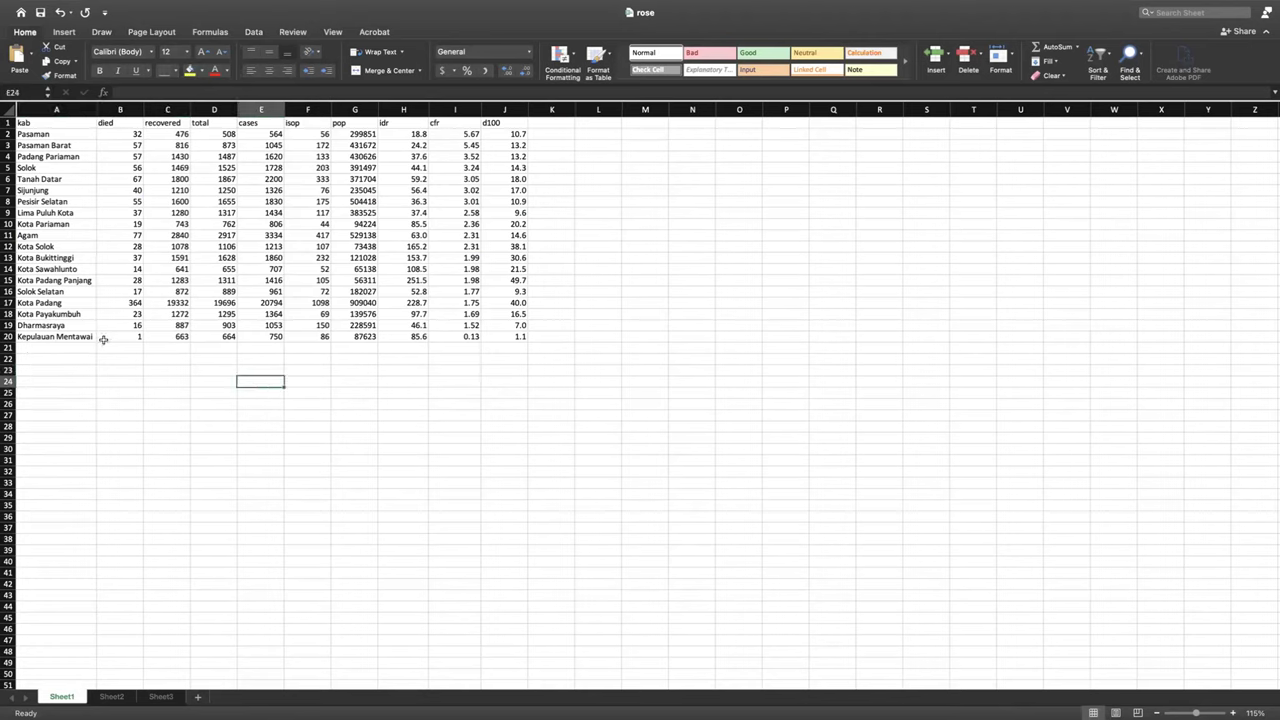
# - Switch to Datawrapper and review the CFR map's Select your map stage and its Add your data table across to the cfr and d100 columns
pyautogui.click(586, 314)
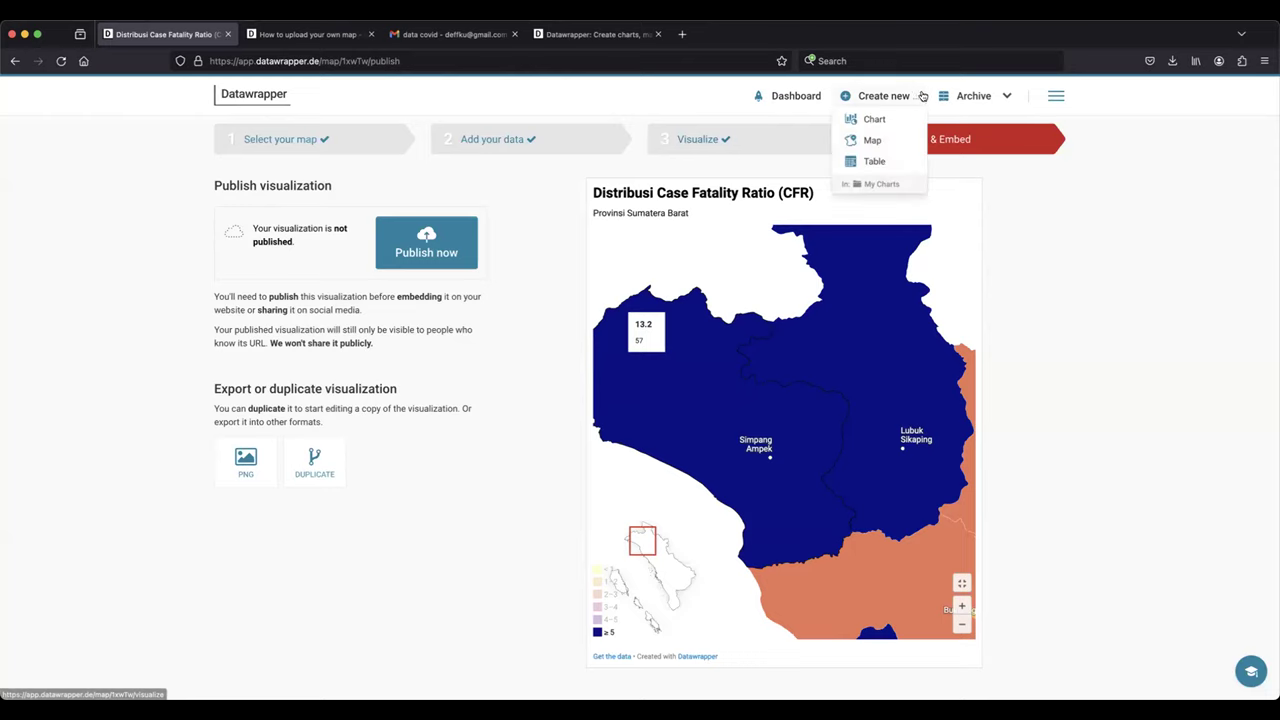
pyautogui.click(356, 141)
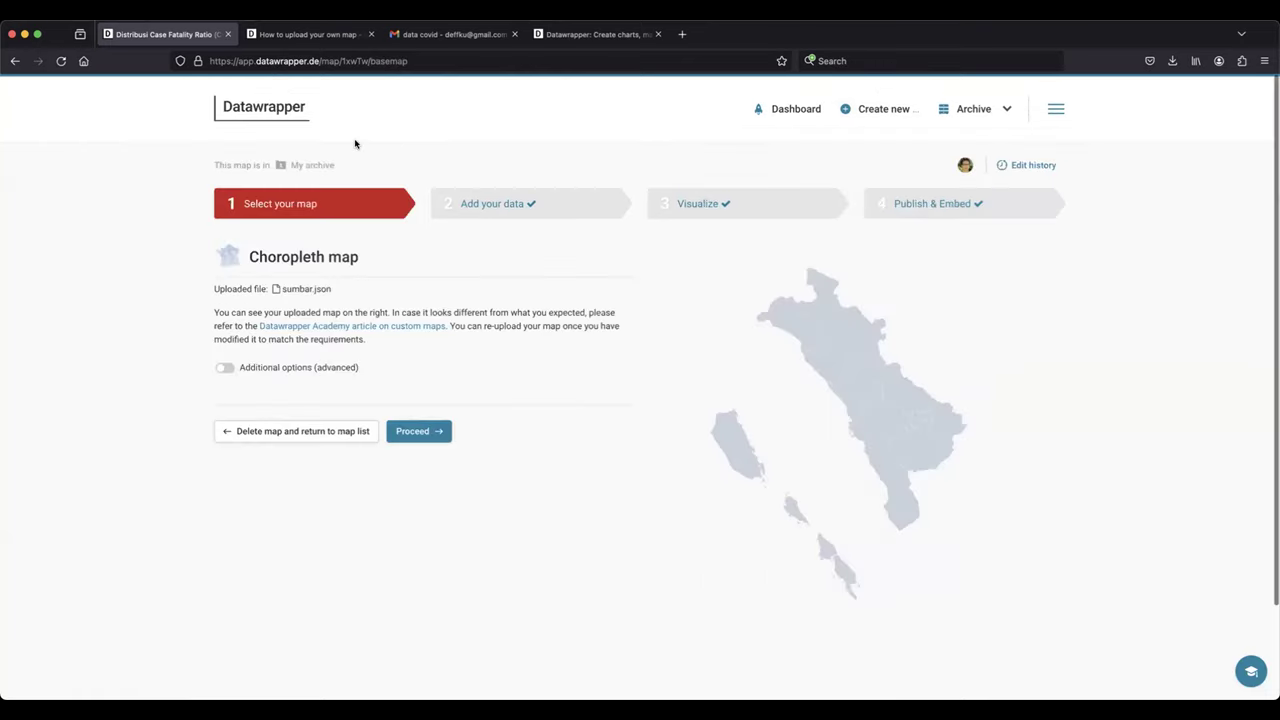
pyautogui.click(481, 211)
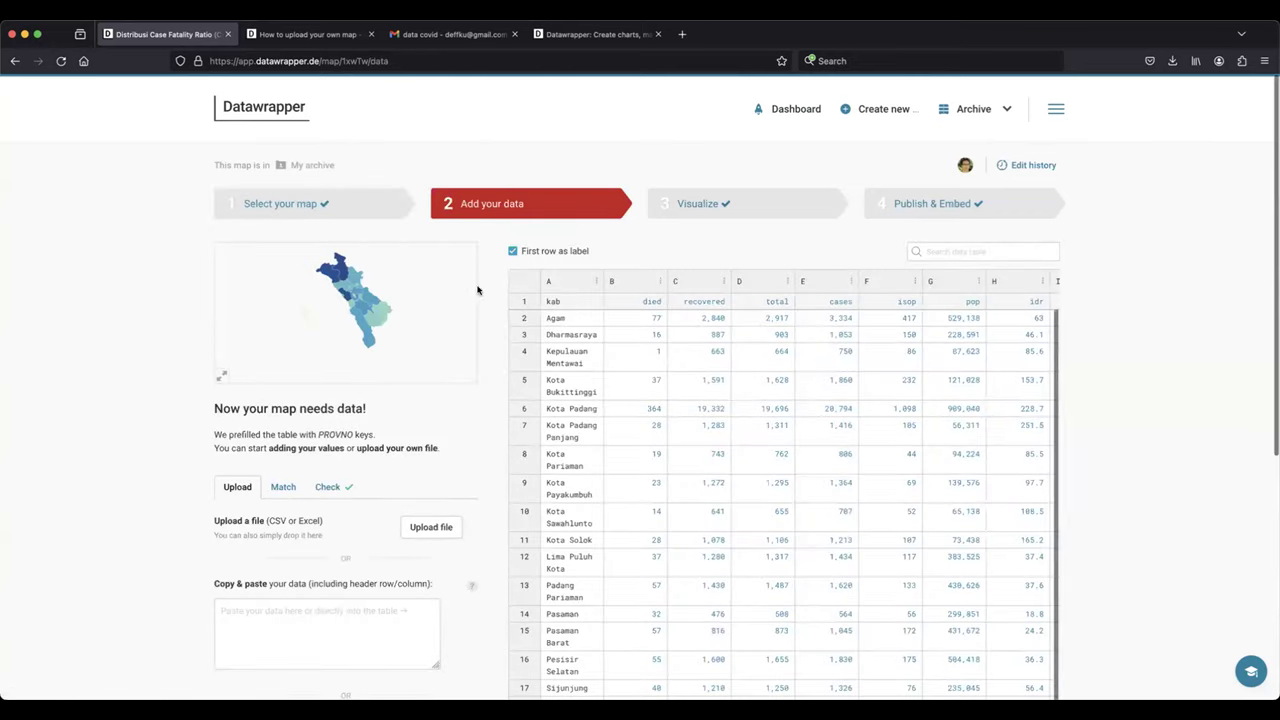
pyautogui.scroll(-1, 293, 462)
pyautogui.scroll(-2, 300, 455)
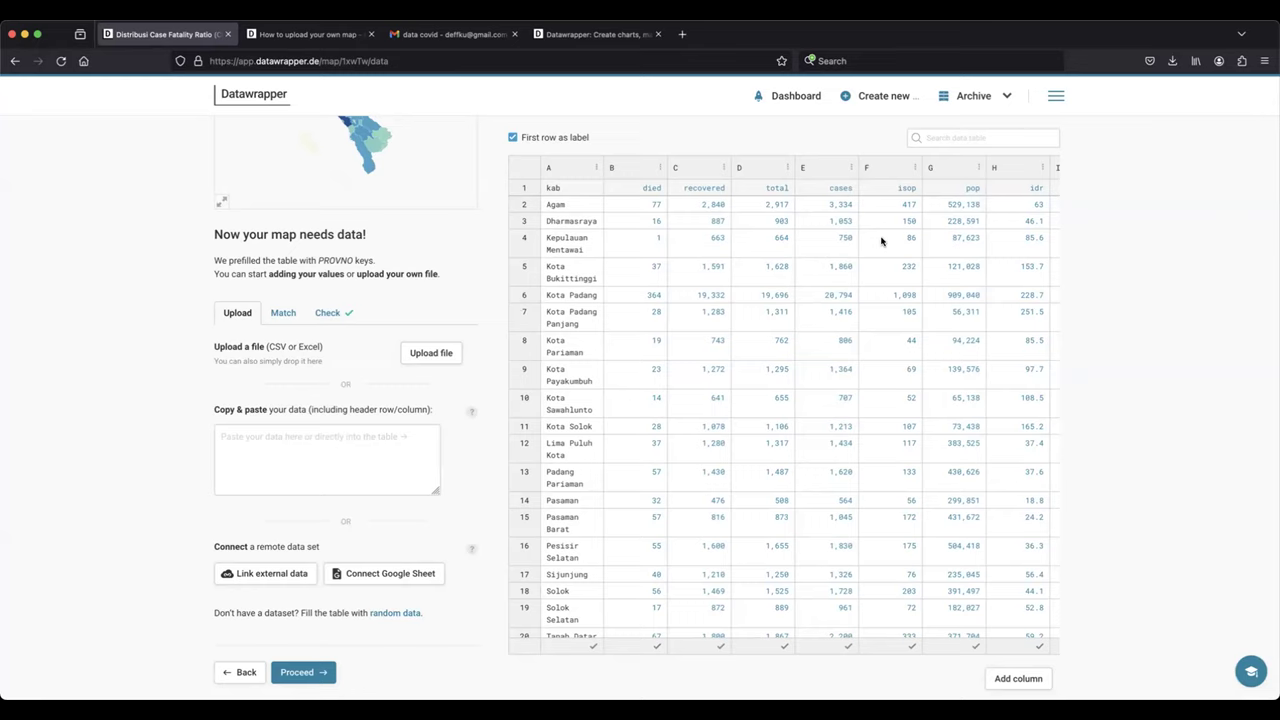
pyautogui.hscroll(3, 890, 240)
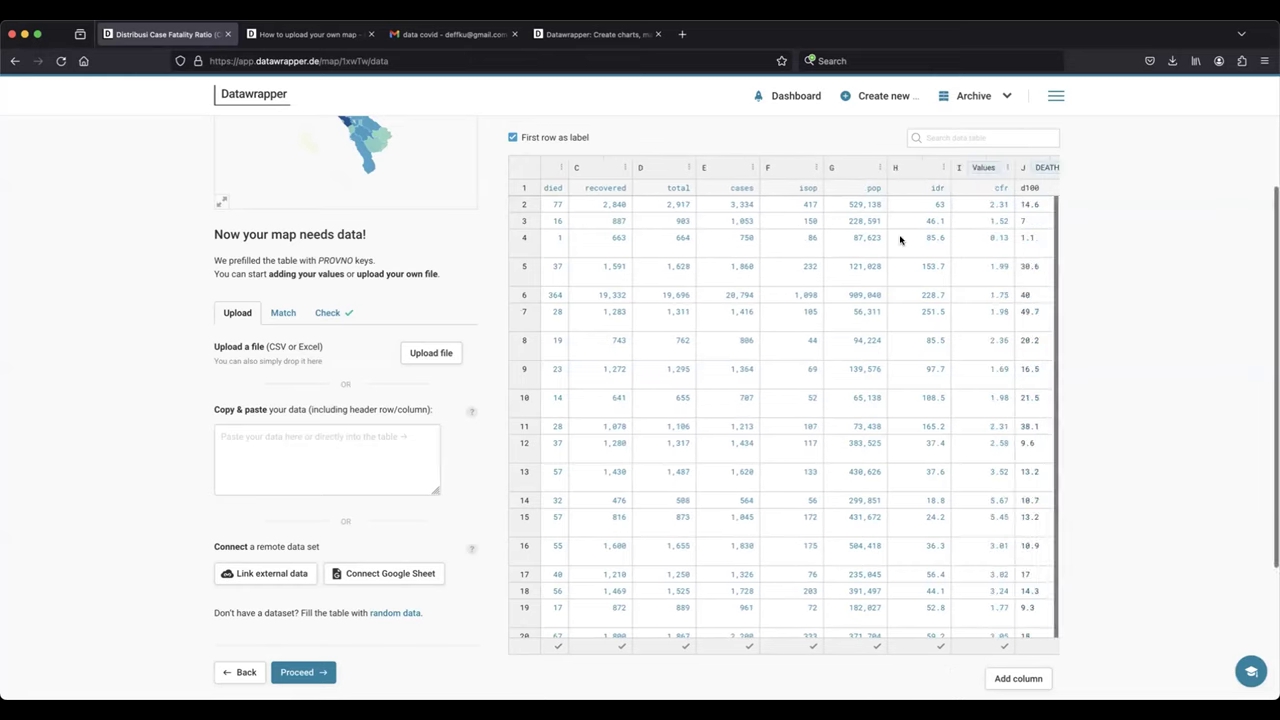
pyautogui.scroll(2, 972, 245)
pyautogui.scroll(2, 972, 245)
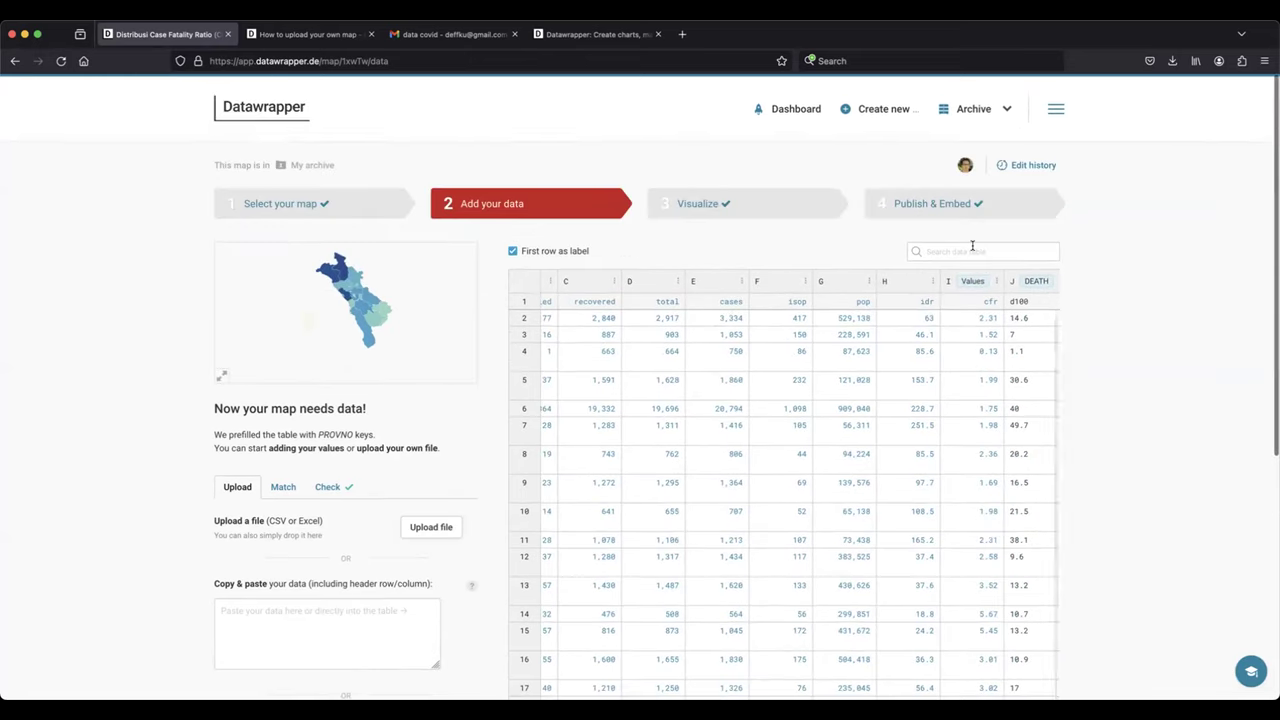
# - Review the CFR map's data table and its Publish & Embed page
pyautogui.scroll(-2, 980, 258)
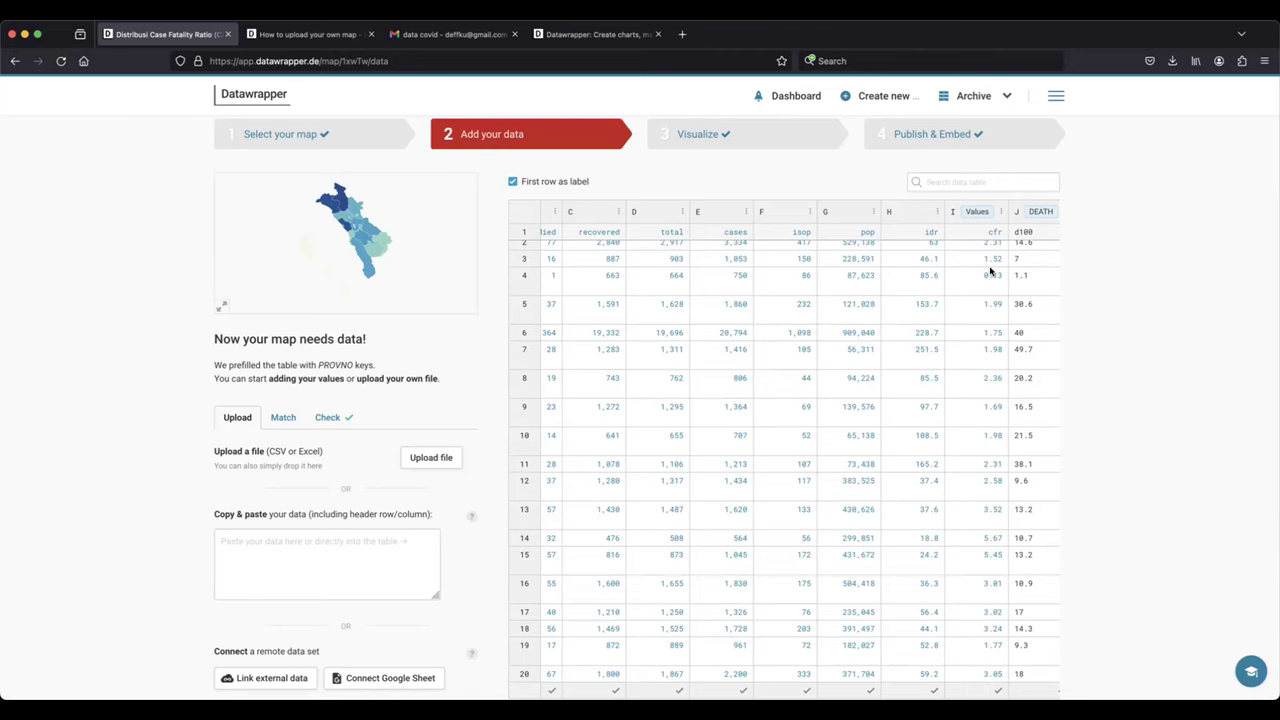
pyautogui.scroll(3, 990, 271)
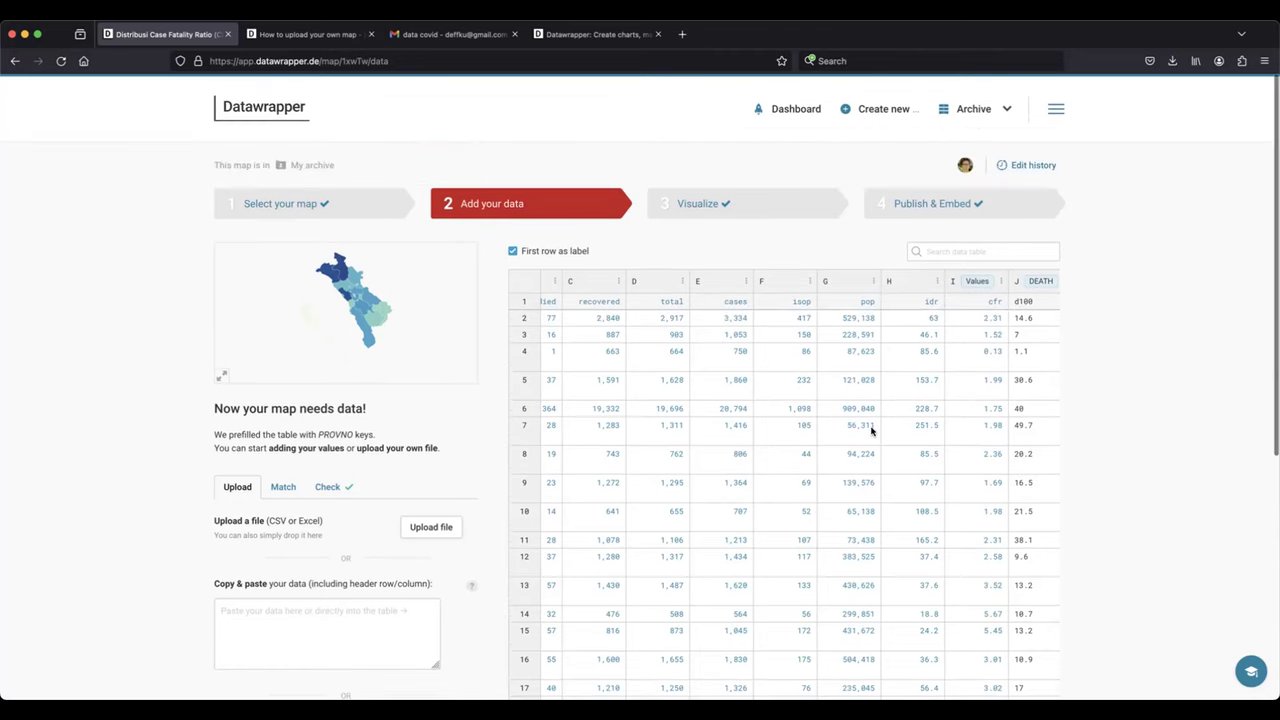
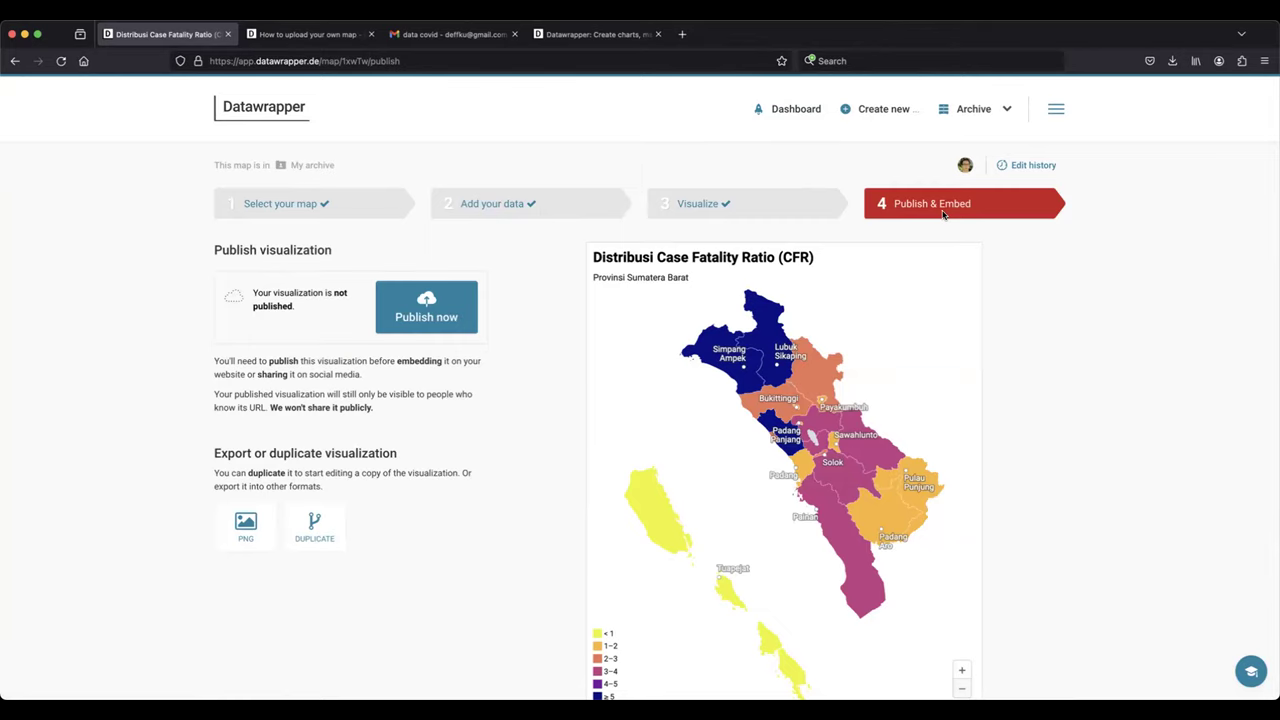
pyautogui.scroll(-2, 886, 321)
pyautogui.scroll(2, 890, 300)
# - Create a new chart, load the district Covid-19 data through XLS/CSV upload, and proceed to Check & Describe
pyautogui.moveTo(875, 113)
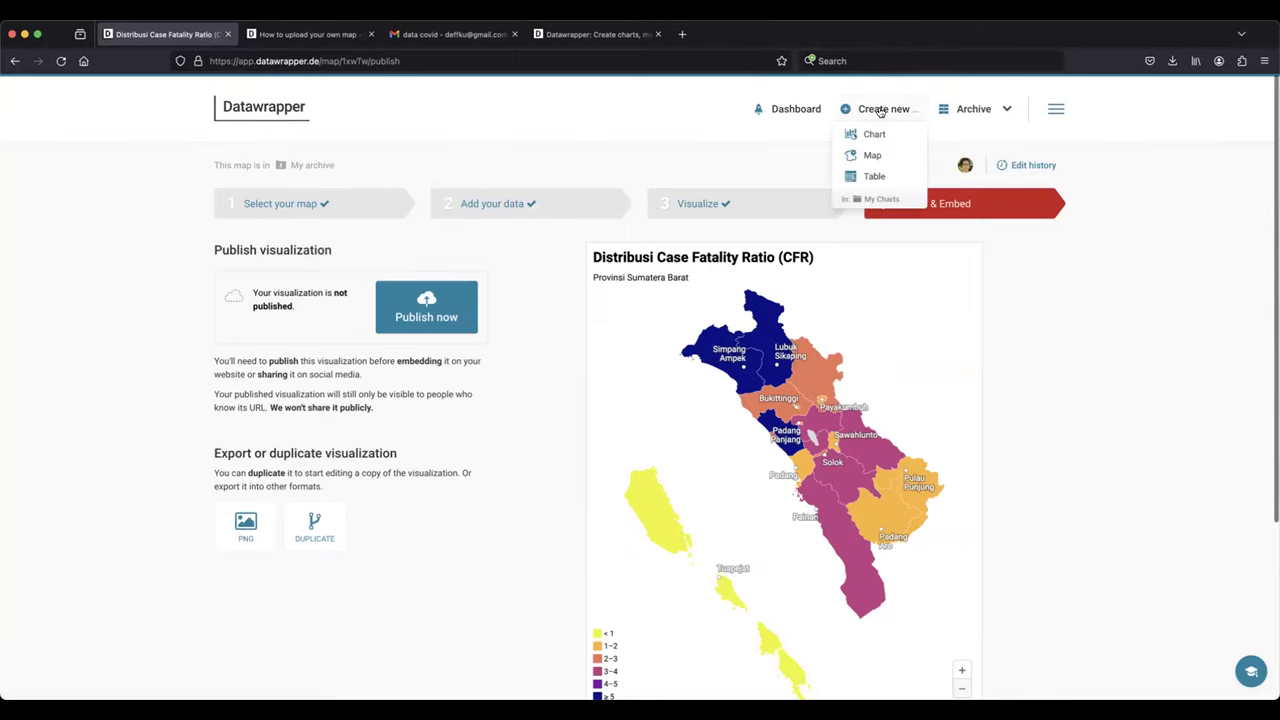
pyautogui.click(886, 136)
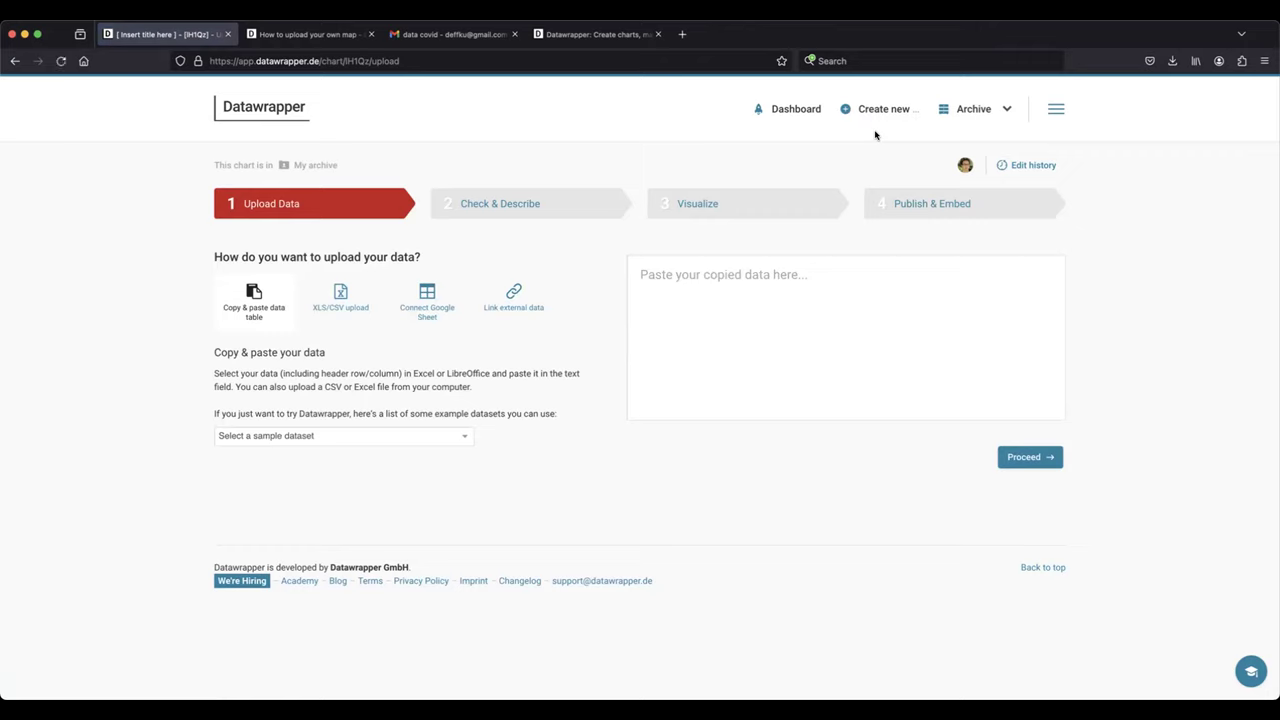
pyautogui.click(455, 435)
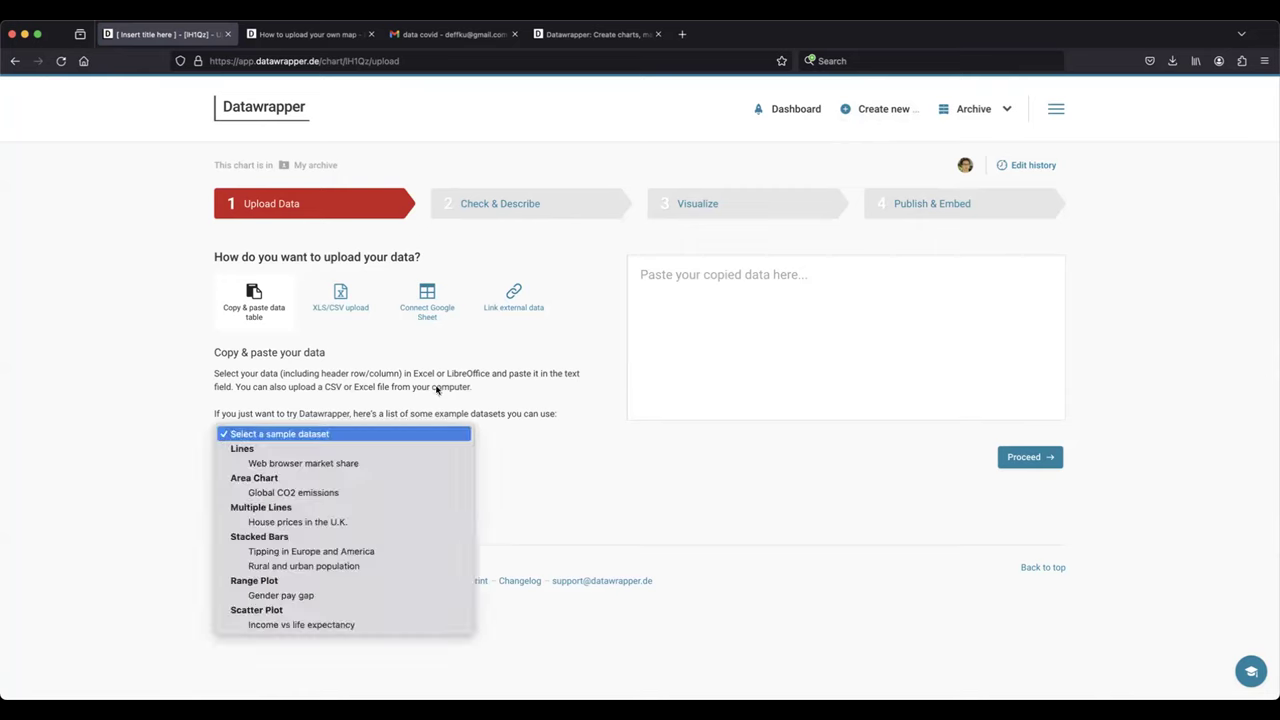
pyautogui.click(342, 304)
pyautogui.click(340, 305)
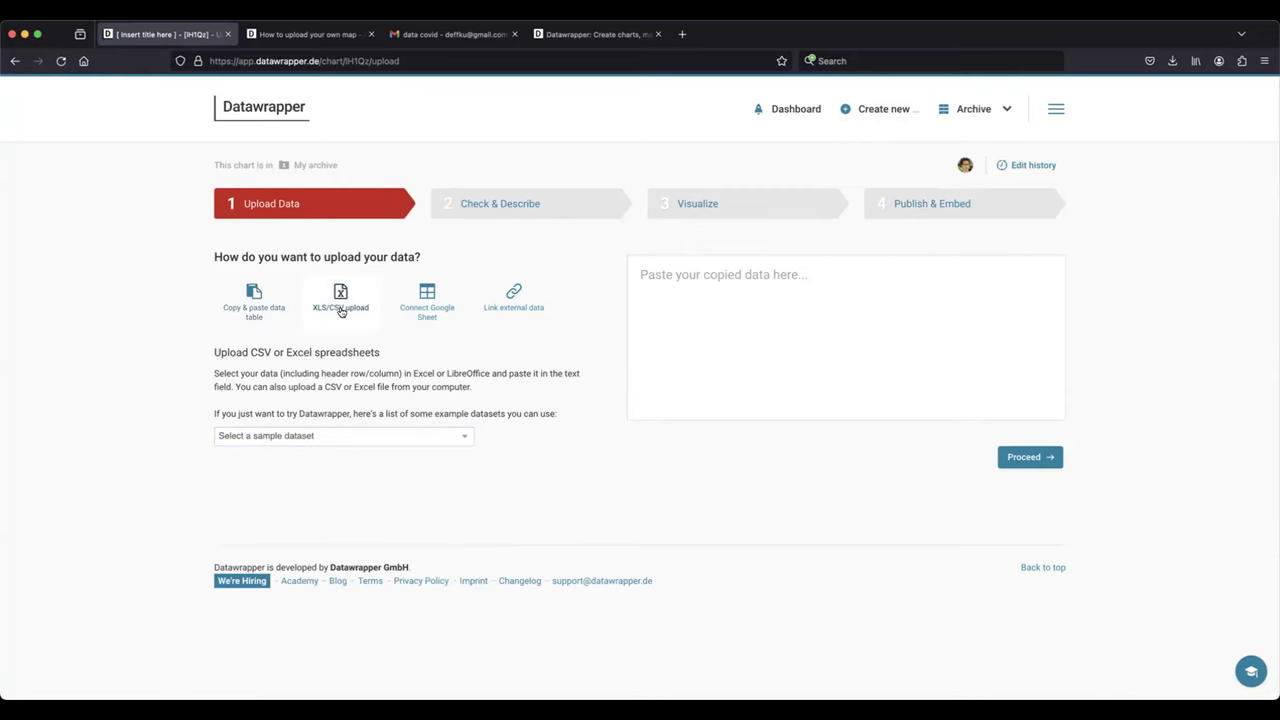
pyautogui.doubleClick(516, 211)
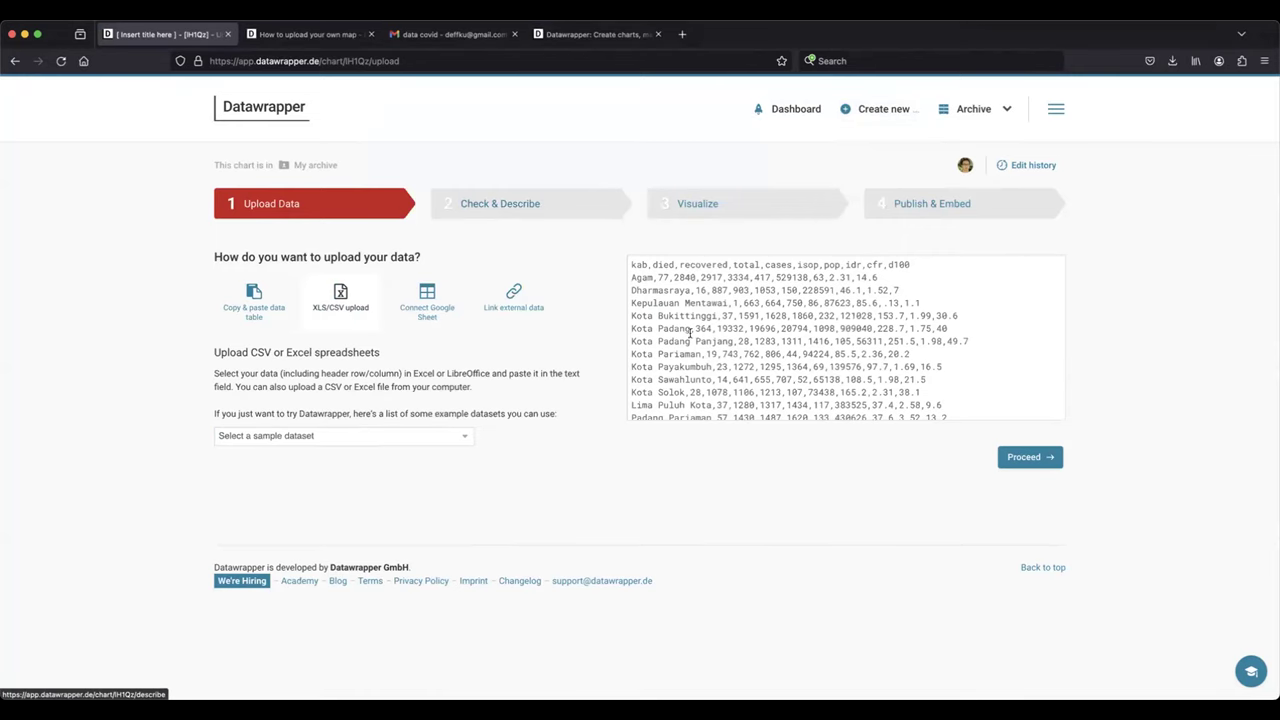
pyautogui.click(1030, 458)
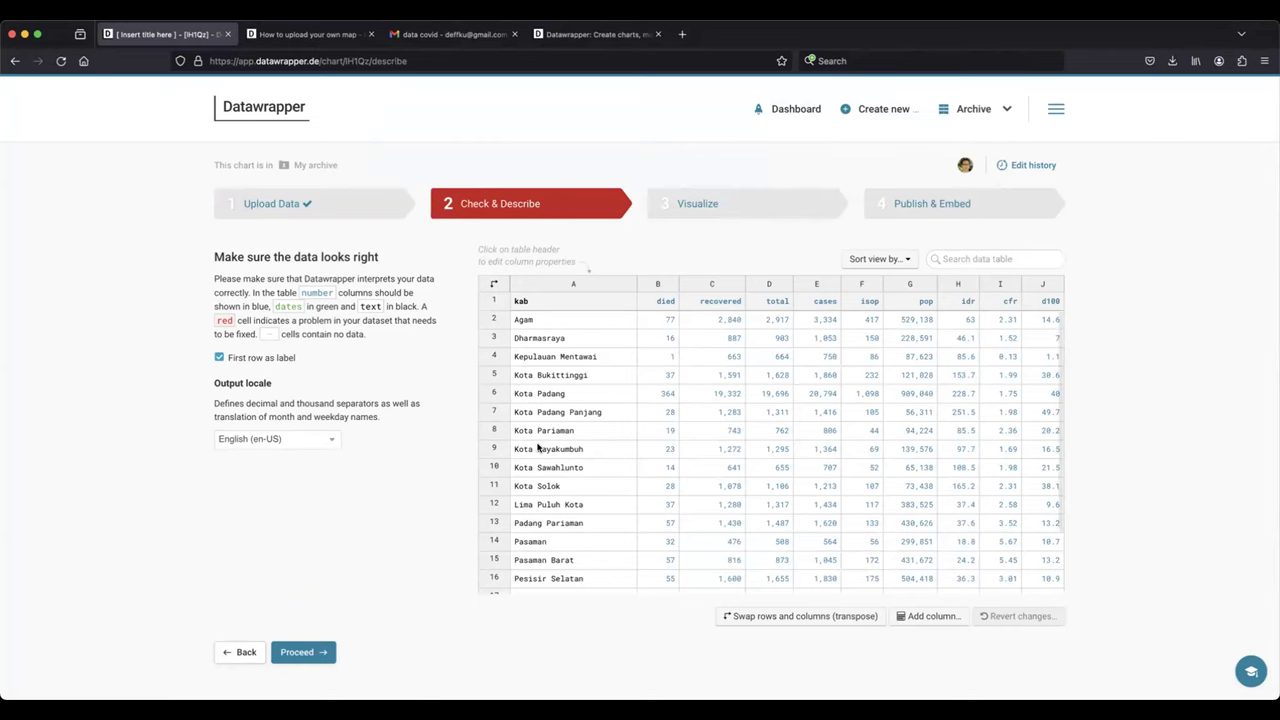
# - Go to the Visualize stage, review the chart types, and set the line chart's horizontal axis column to cases
pyautogui.click(694, 205)
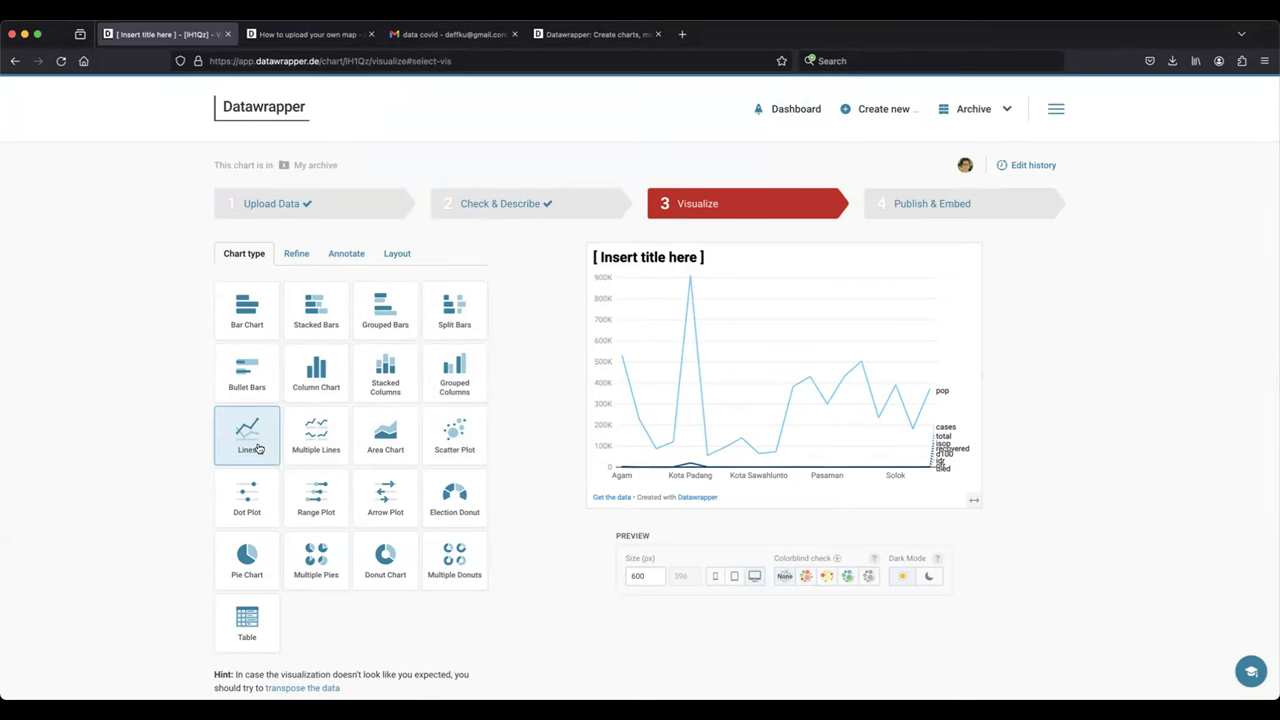
pyautogui.scroll(-2, 760, 457)
pyautogui.scroll(2, 730, 333)
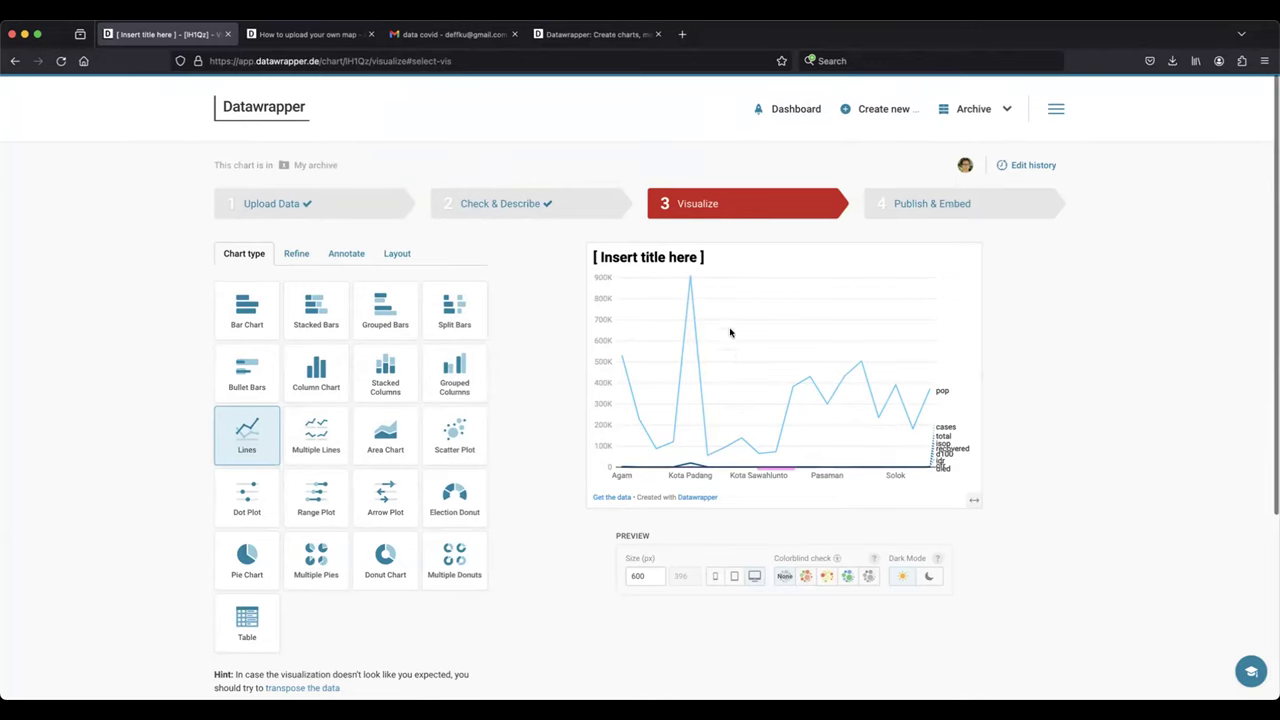
pyautogui.scroll(-1, 451, 611)
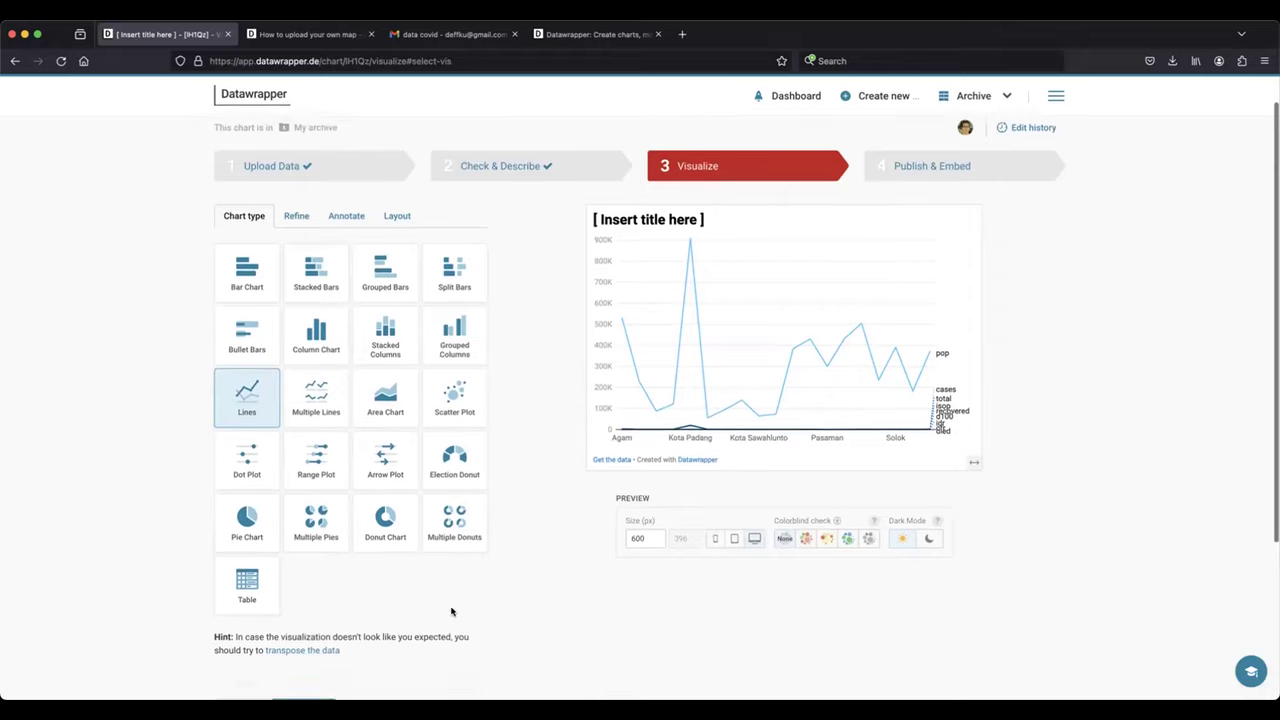
pyautogui.scroll(-3, 440, 607)
pyautogui.click(315, 497)
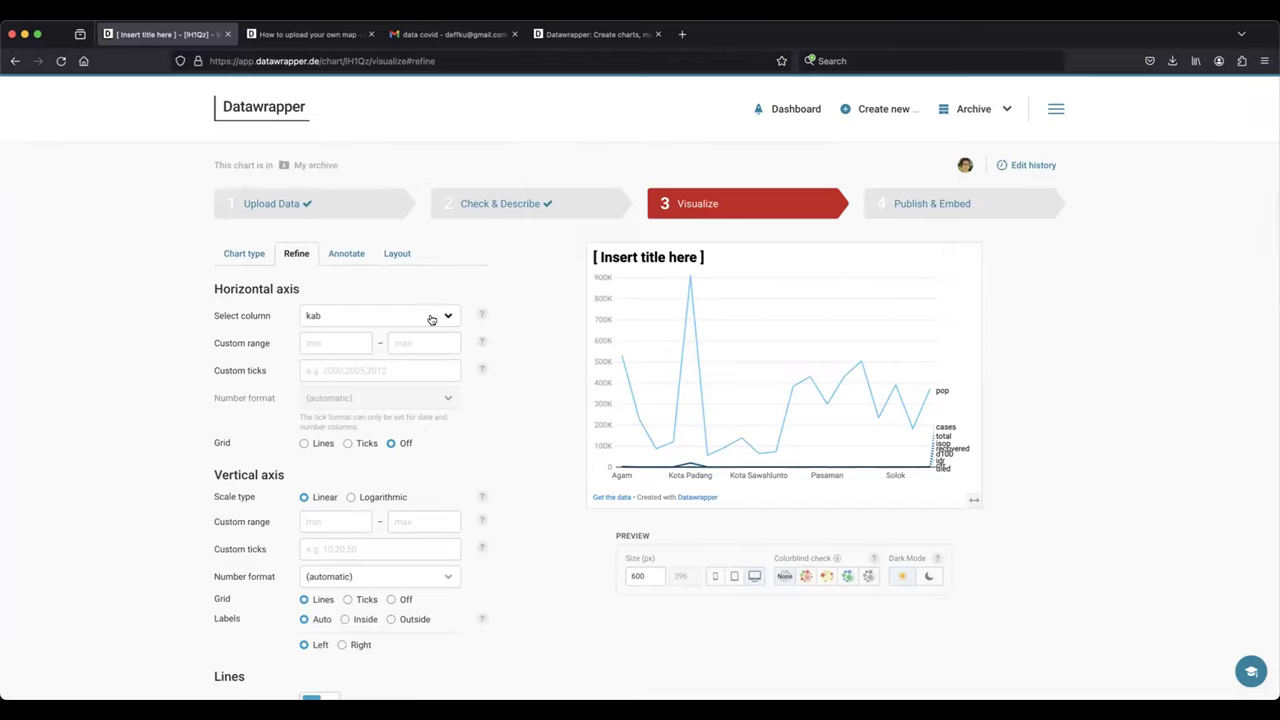
pyautogui.click(431, 319)
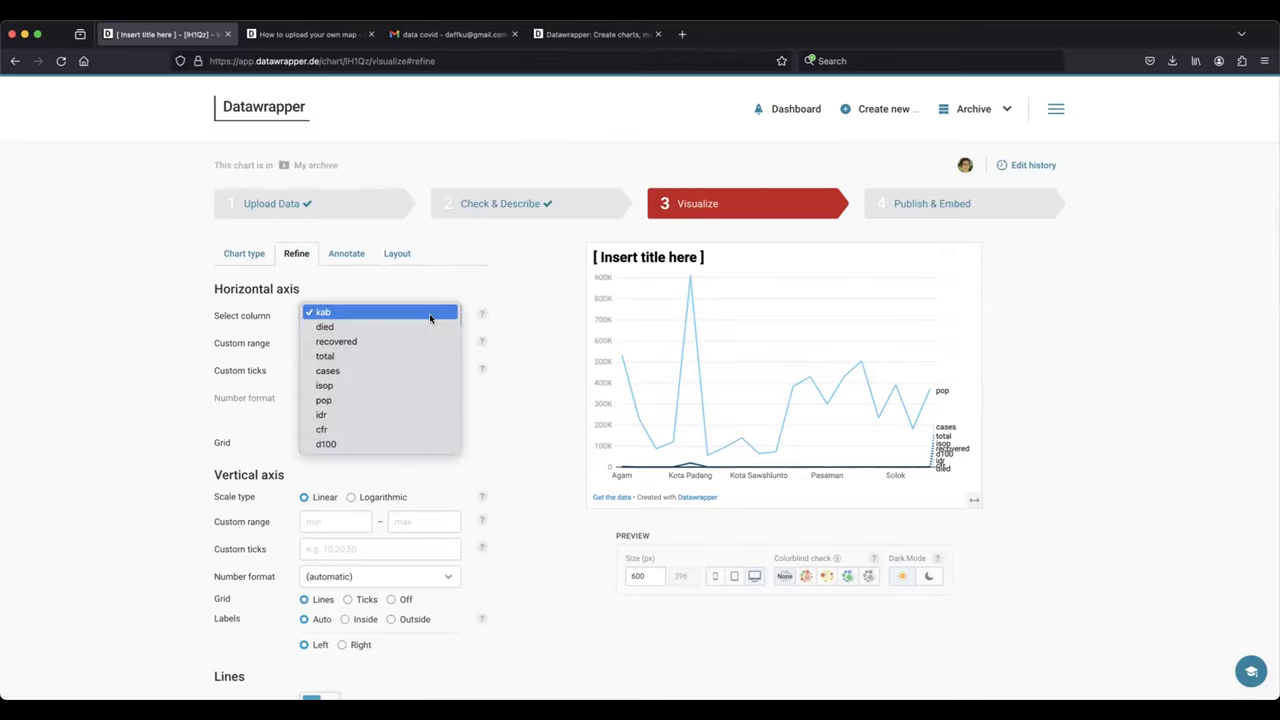
pyautogui.click(406, 370)
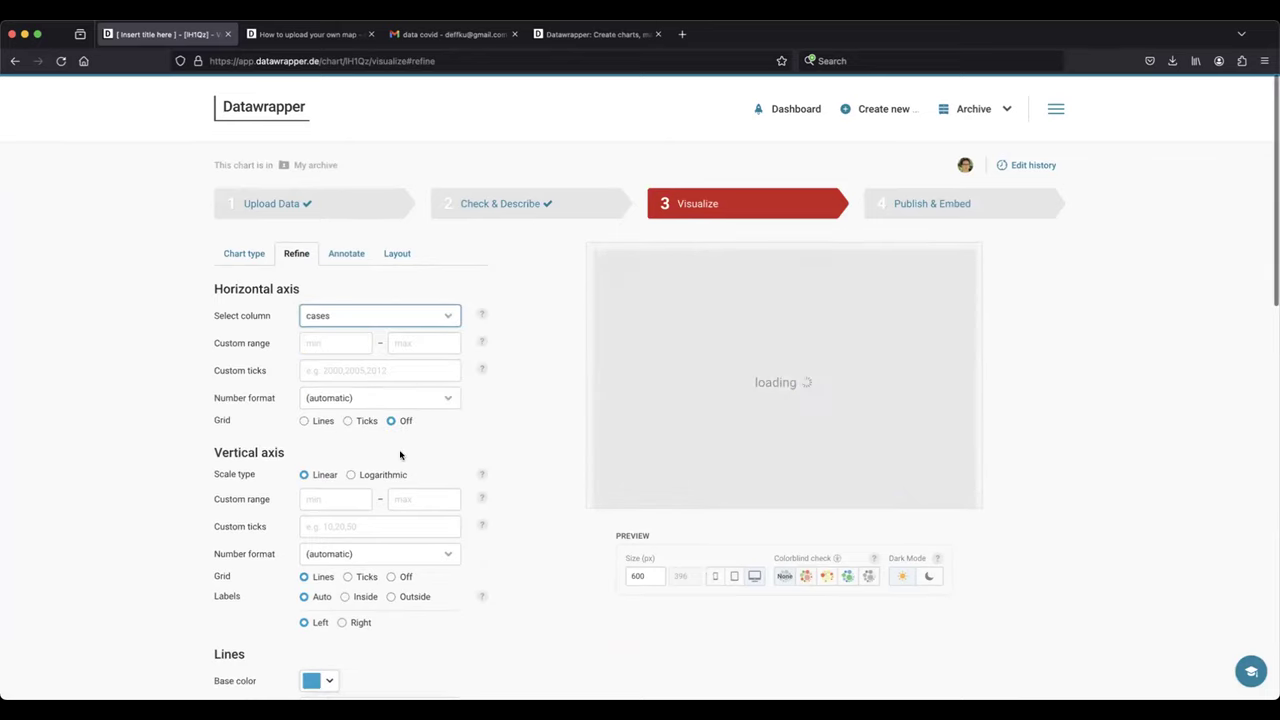
# - Try a logarithmic scale on the vertical axis and switch it back to linear
pyautogui.scroll(-1, 353, 441)
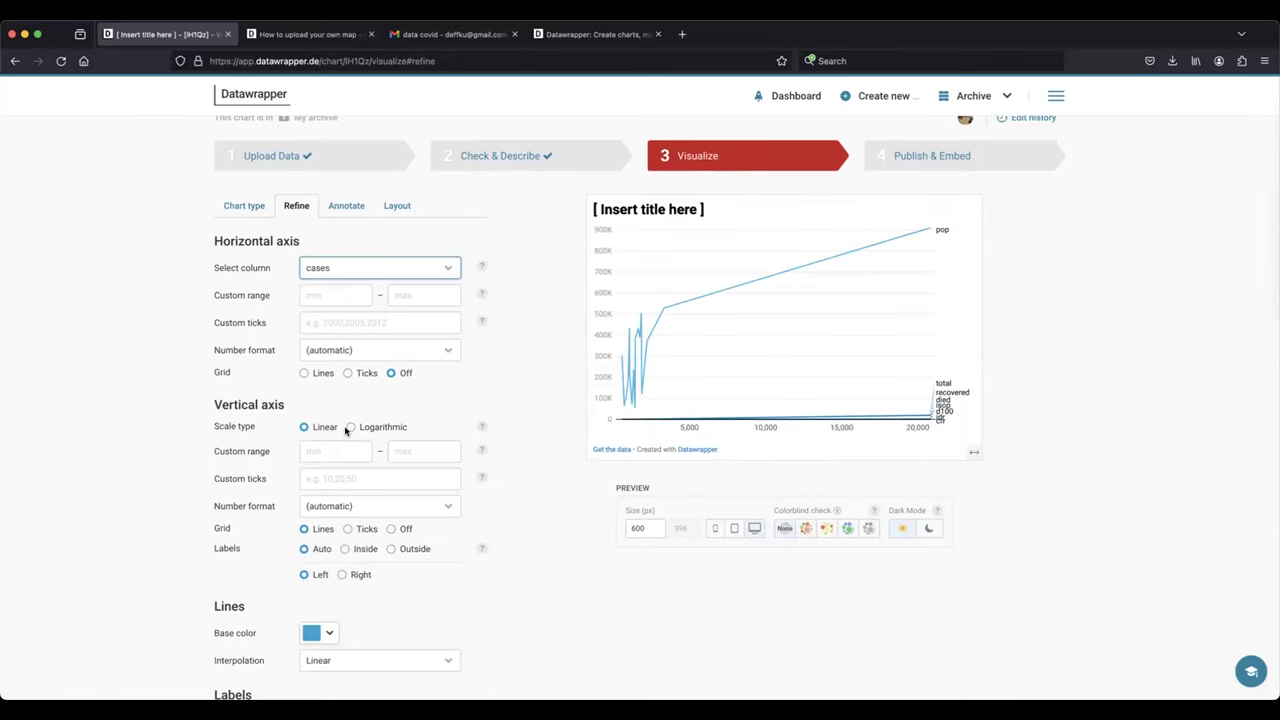
pyautogui.scroll(-2, 340, 432)
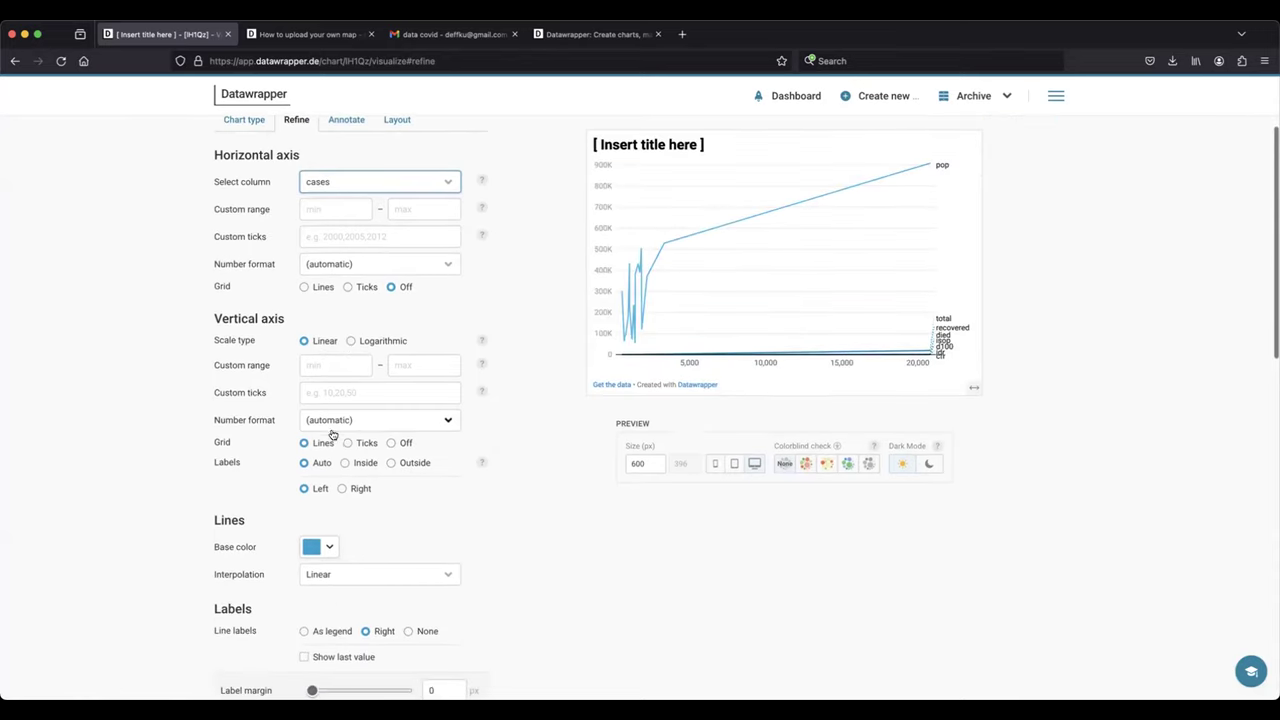
pyautogui.click(355, 341)
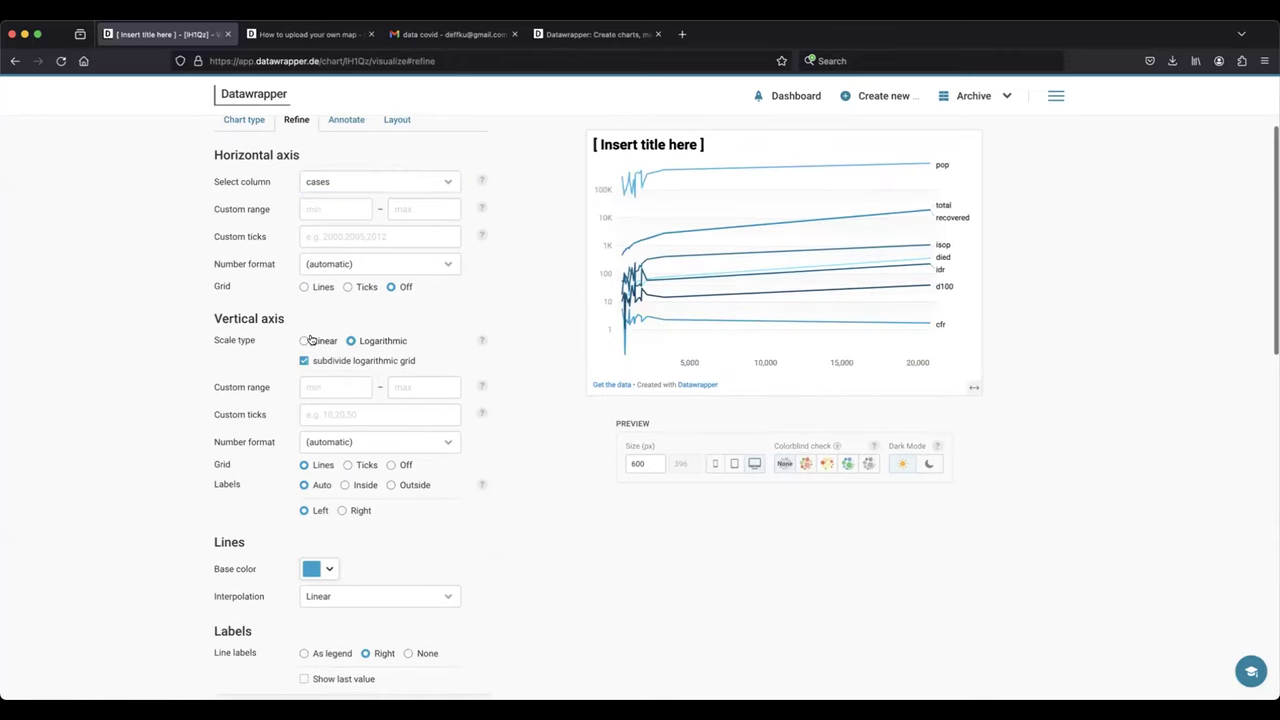
pyautogui.click(305, 341)
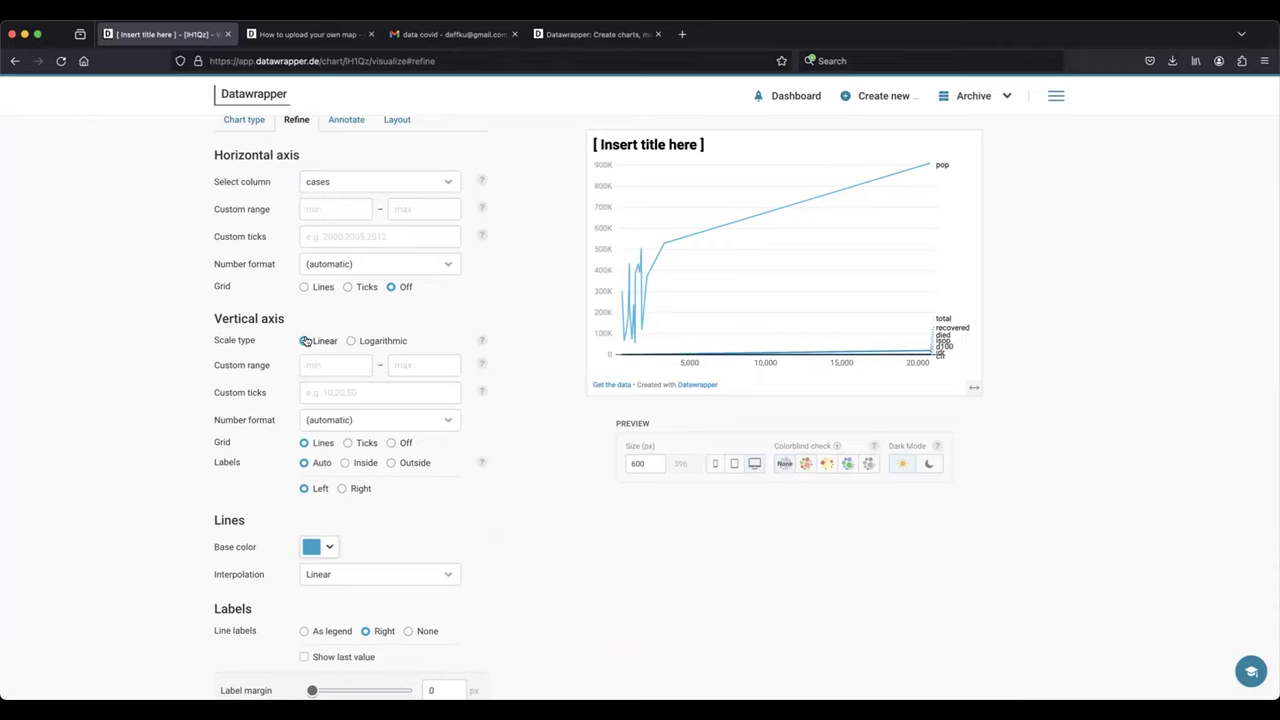
# - Look through the line chart's Refine settings for lines, labels, symbols, line customization and the horizontal axis number format
pyautogui.scroll(-5, 466, 460)
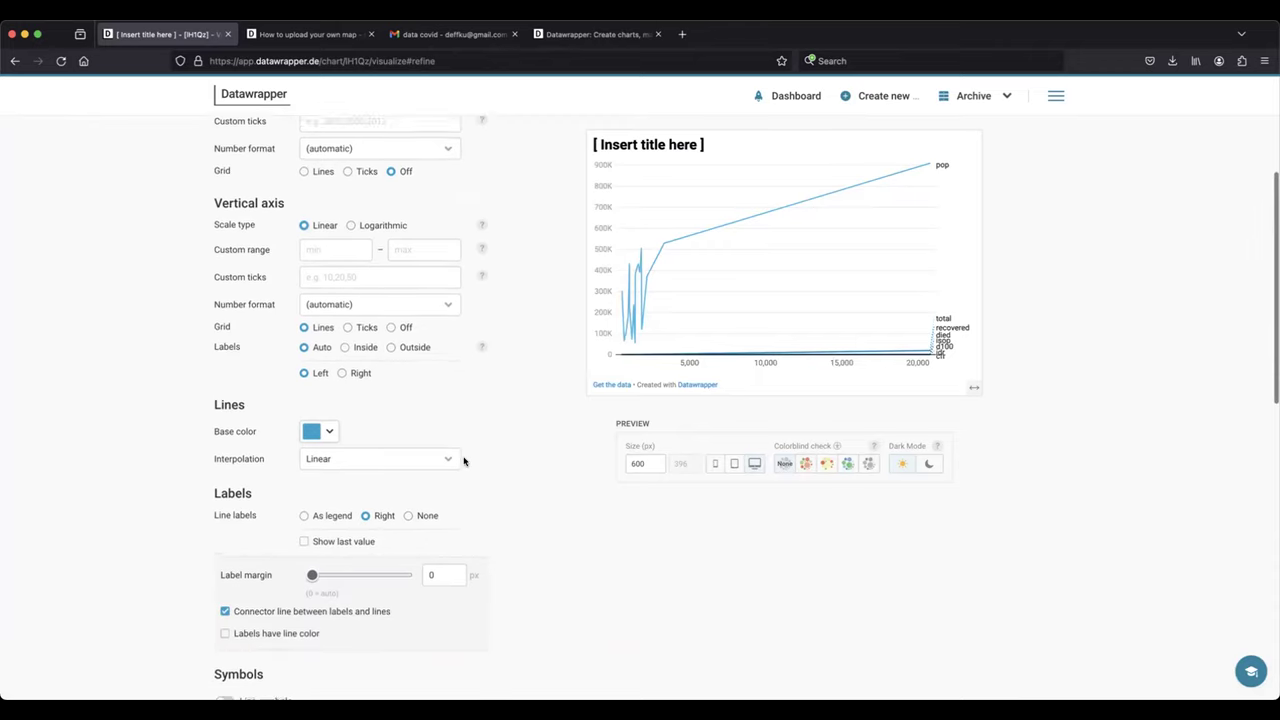
pyautogui.scroll(-6, 464, 461)
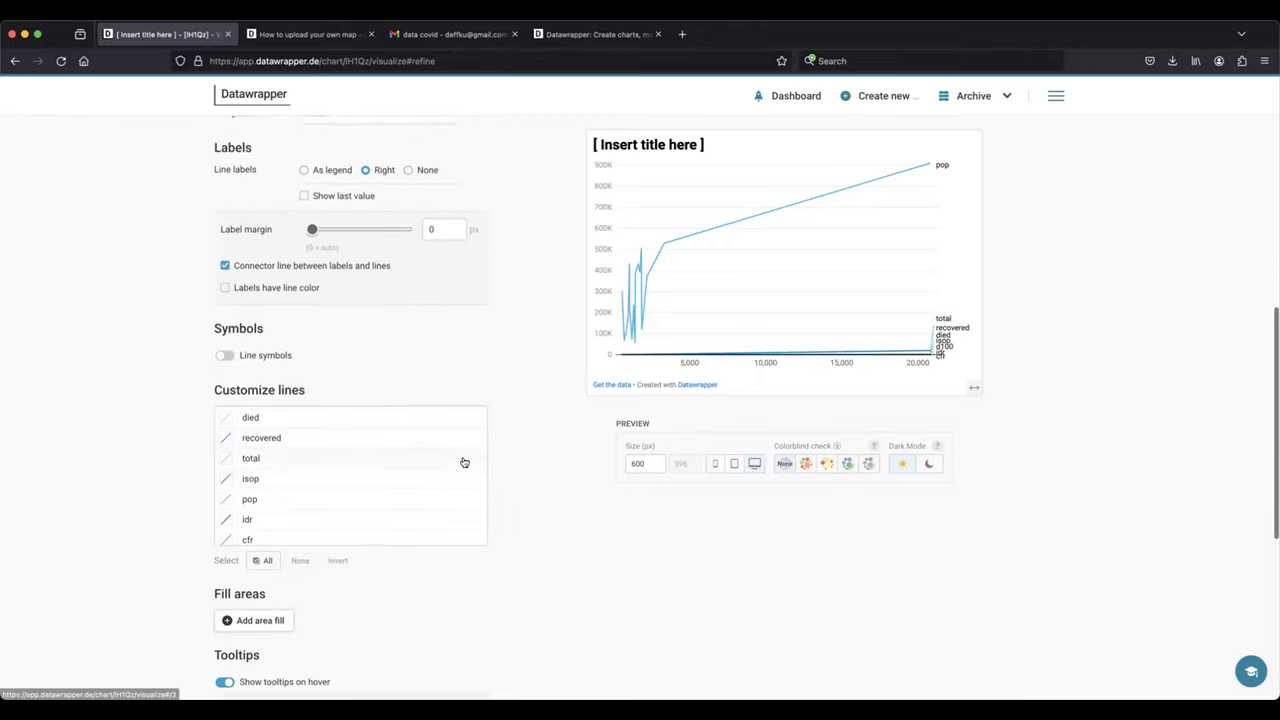
pyautogui.scroll(-2, 464, 462)
pyautogui.scroll(2, 464, 462)
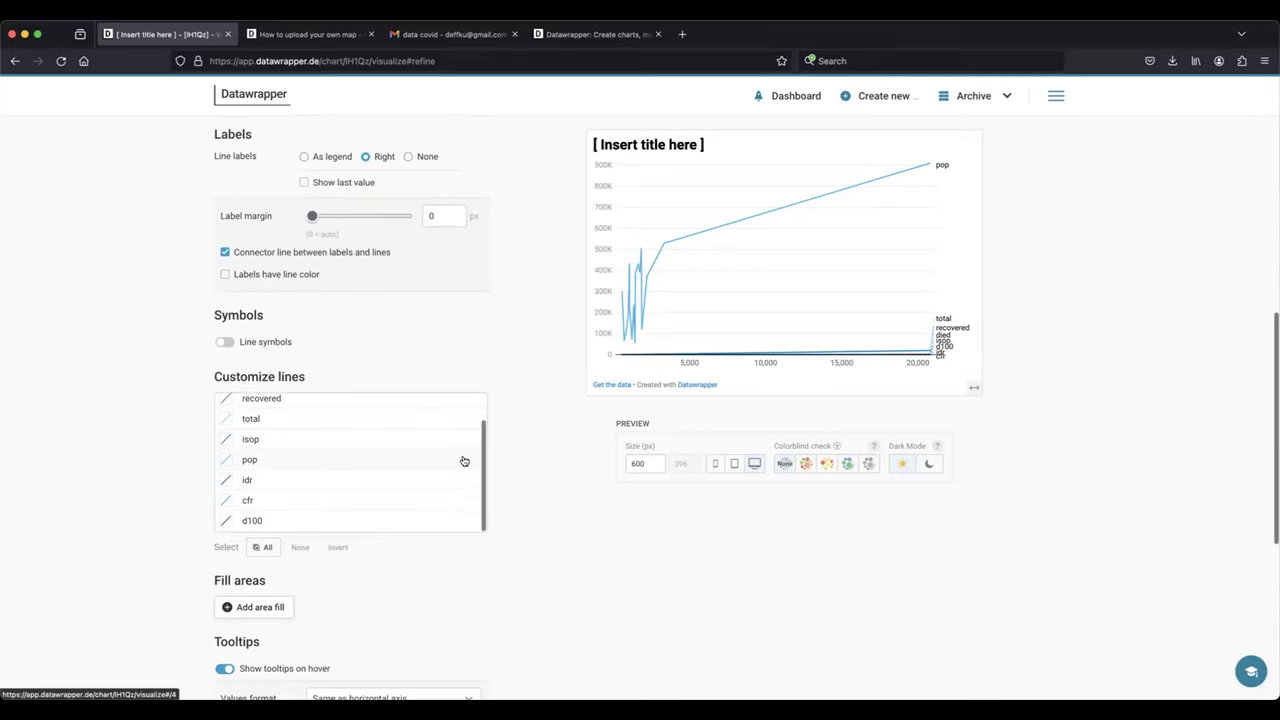
pyautogui.scroll(13, 461, 369)
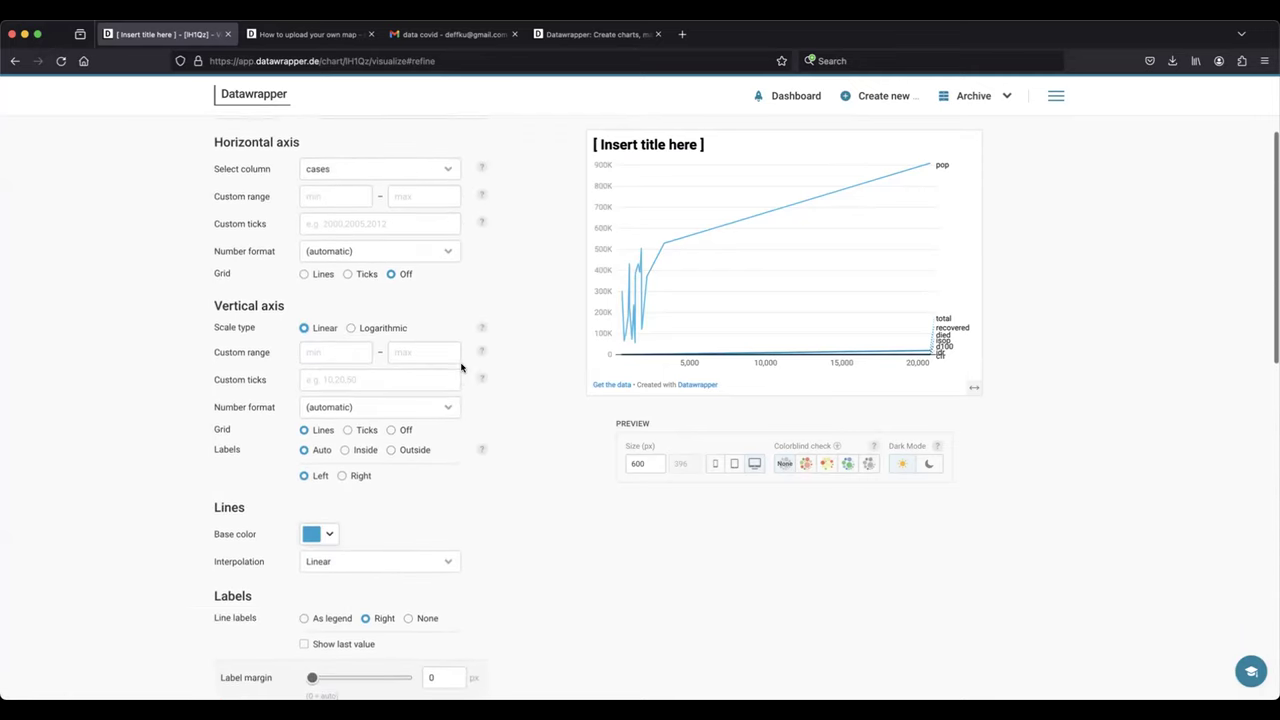
pyautogui.scroll(-1, 306, 420)
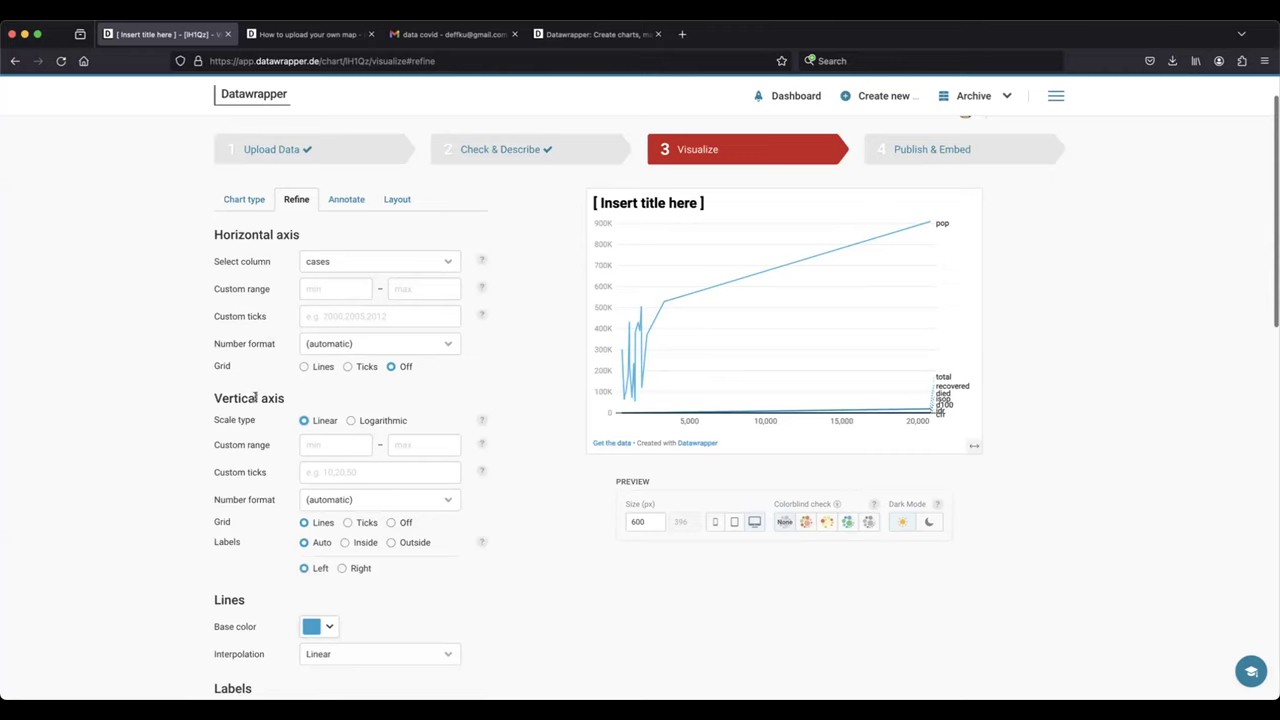
pyautogui.click(425, 343)
pyautogui.click(508, 349)
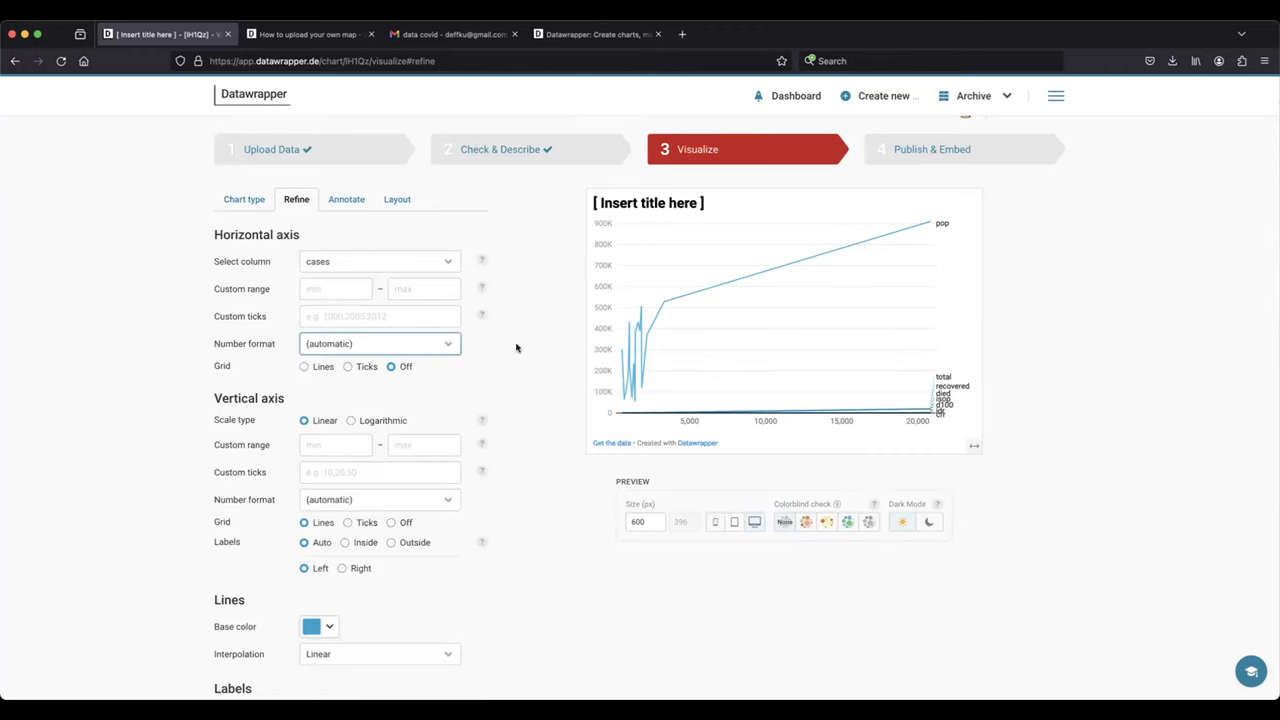
# - Recheck the chart types and the horizontal axis column and number format choices, and set that axis's grid to Lines
pyautogui.click(244, 199)
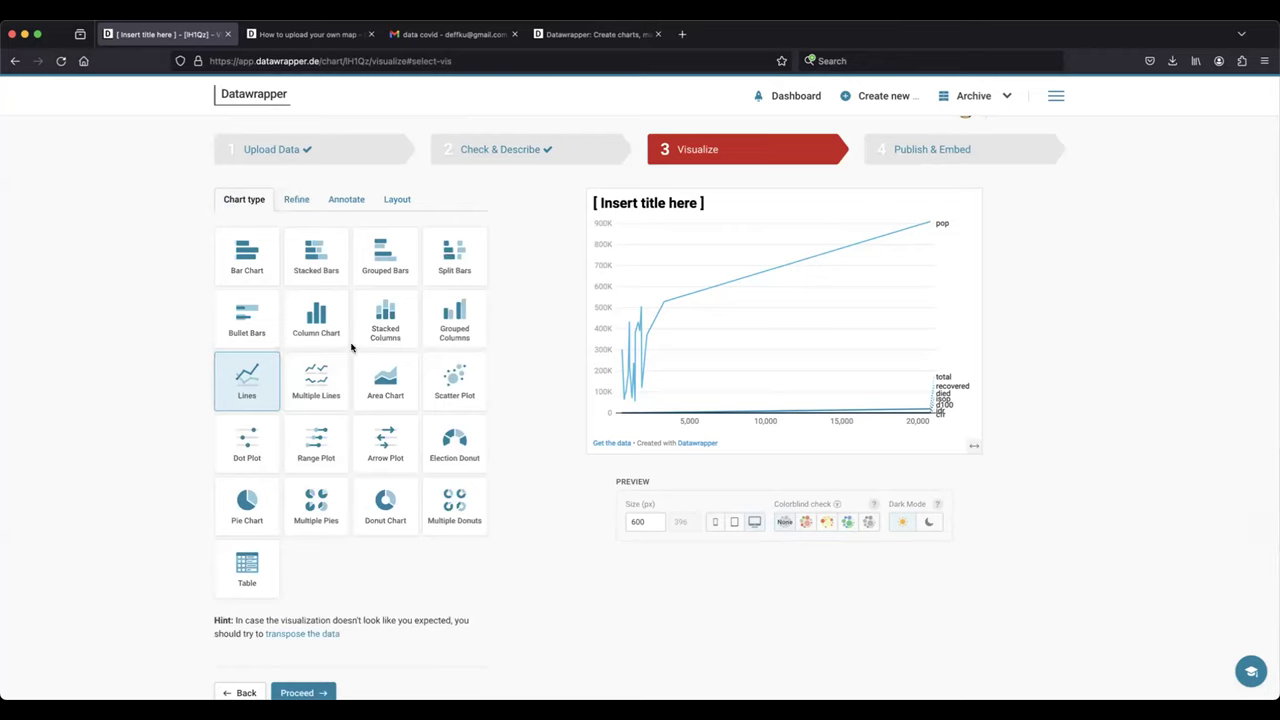
pyautogui.click(290, 205)
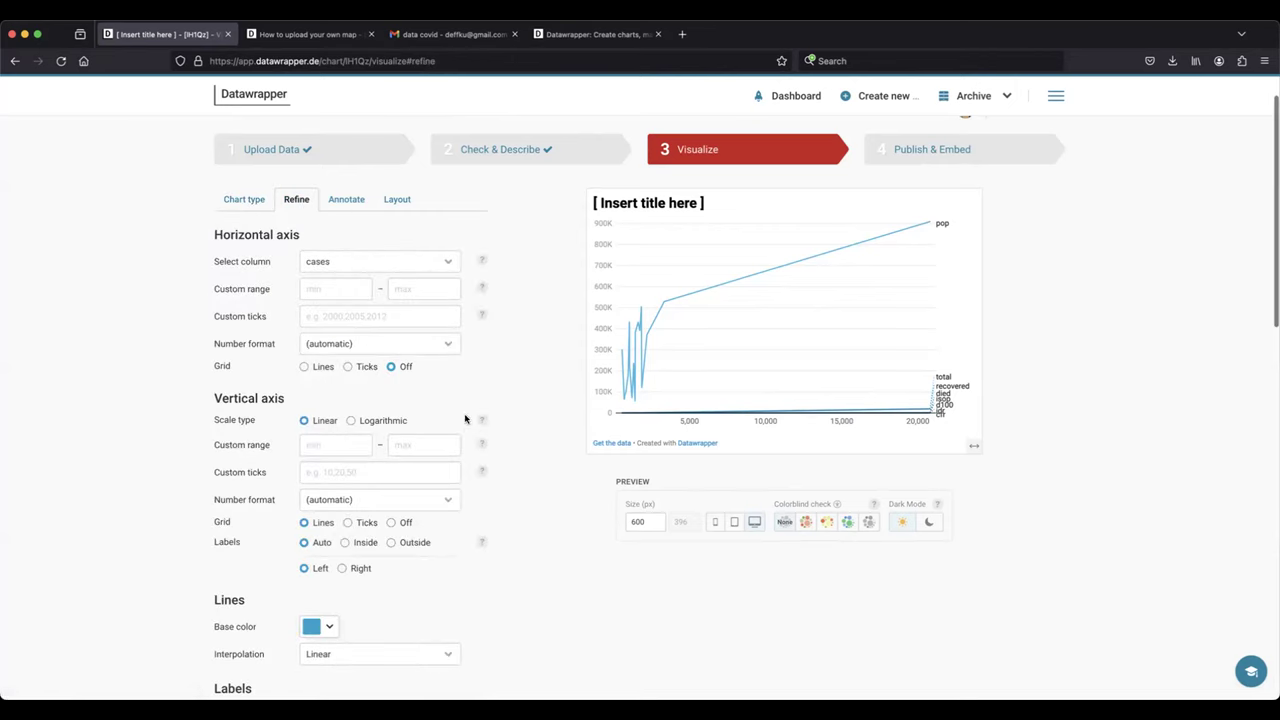
pyautogui.click(428, 262)
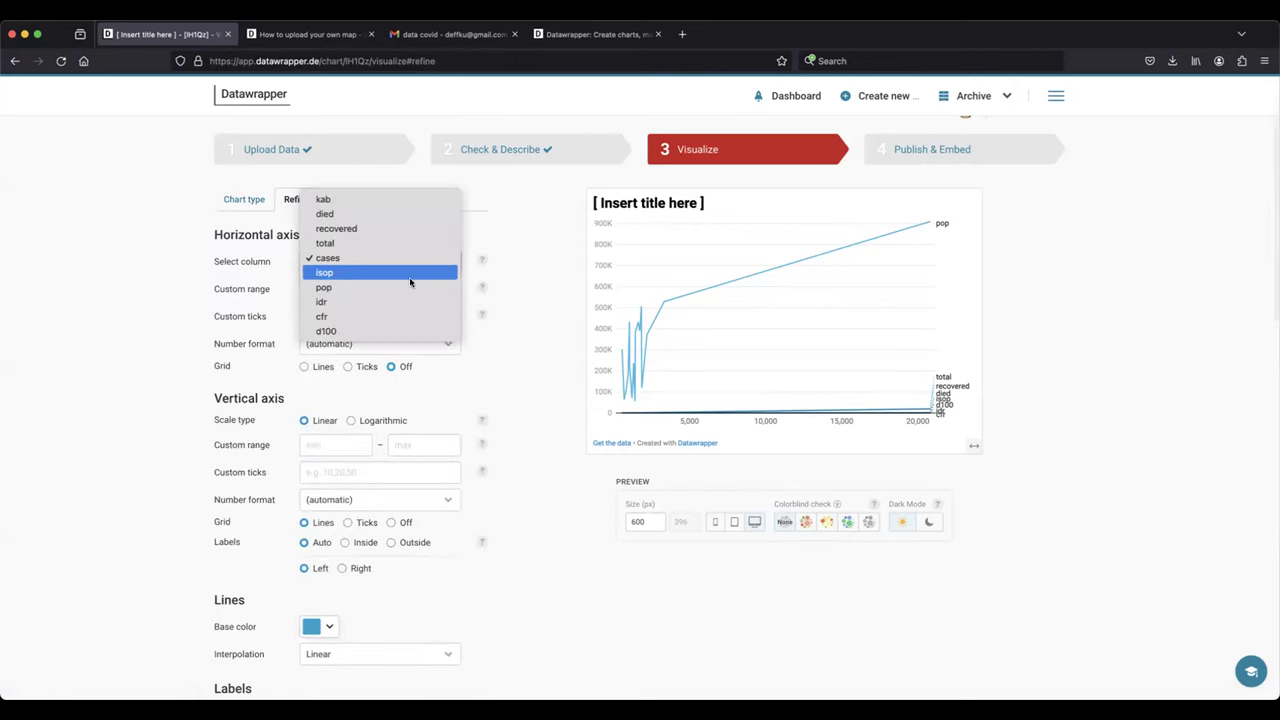
pyautogui.click(507, 288)
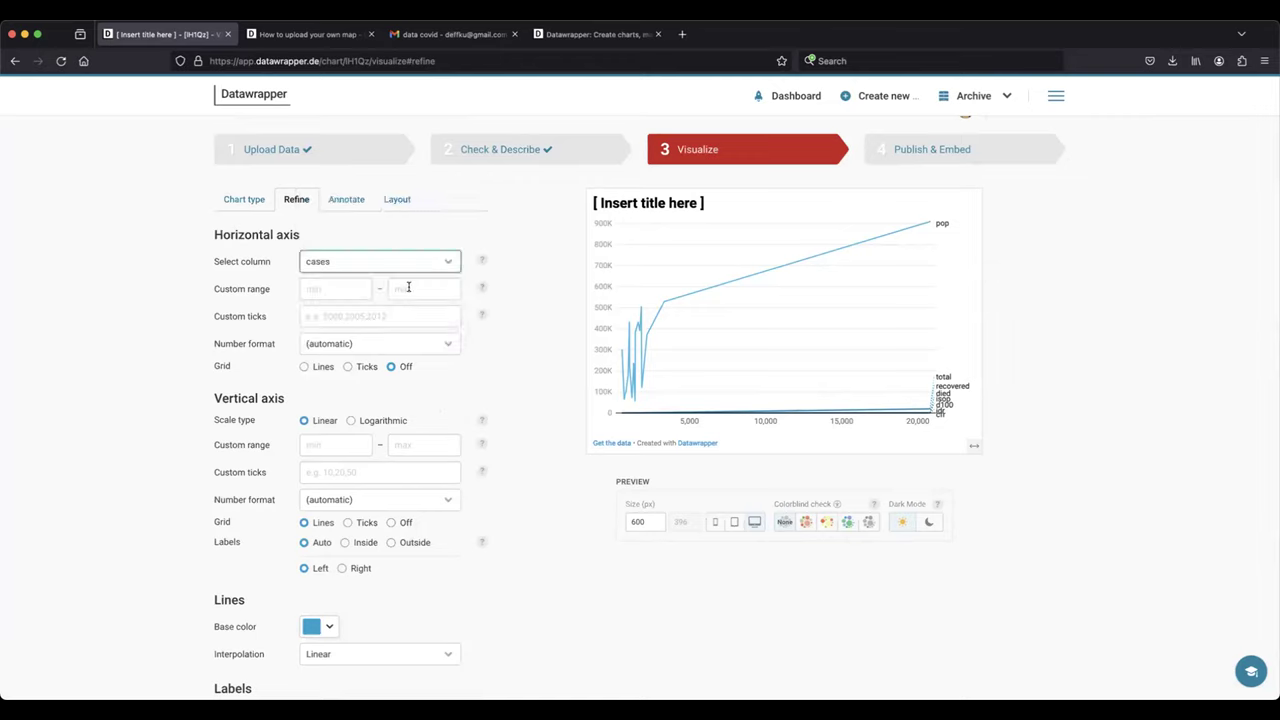
pyautogui.click(434, 344)
pyautogui.click(521, 328)
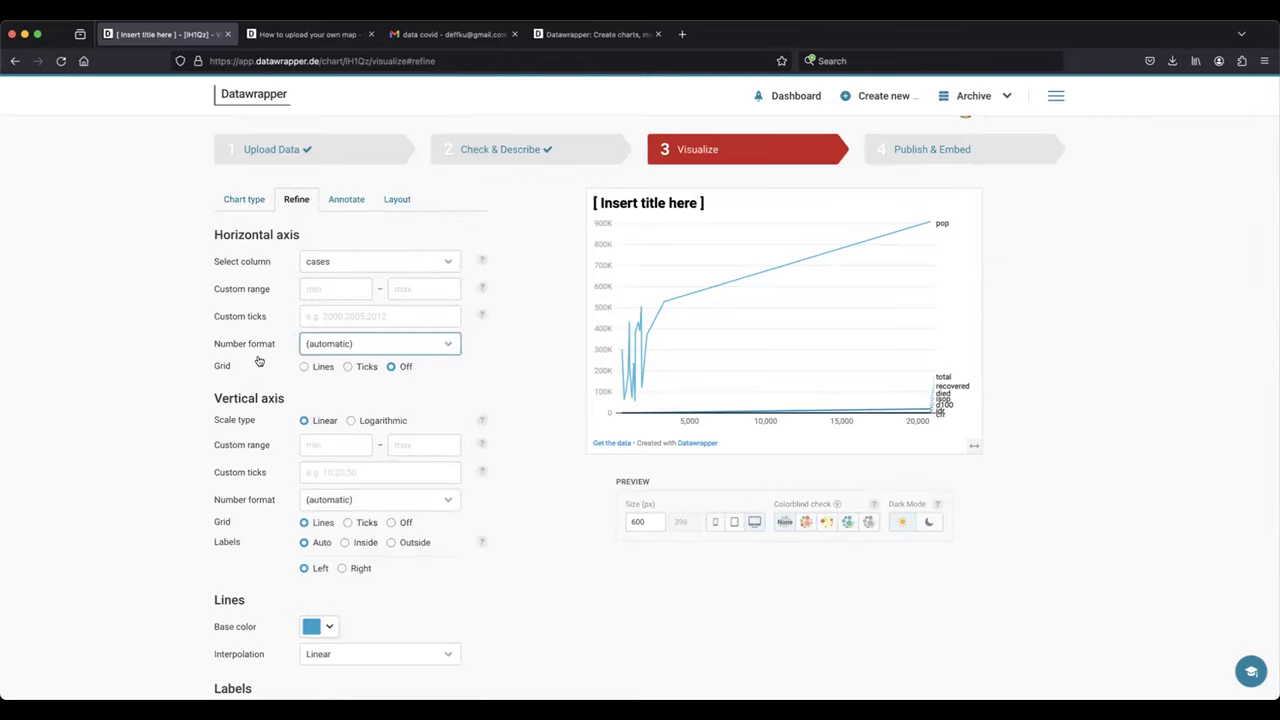
pyautogui.click(305, 367)
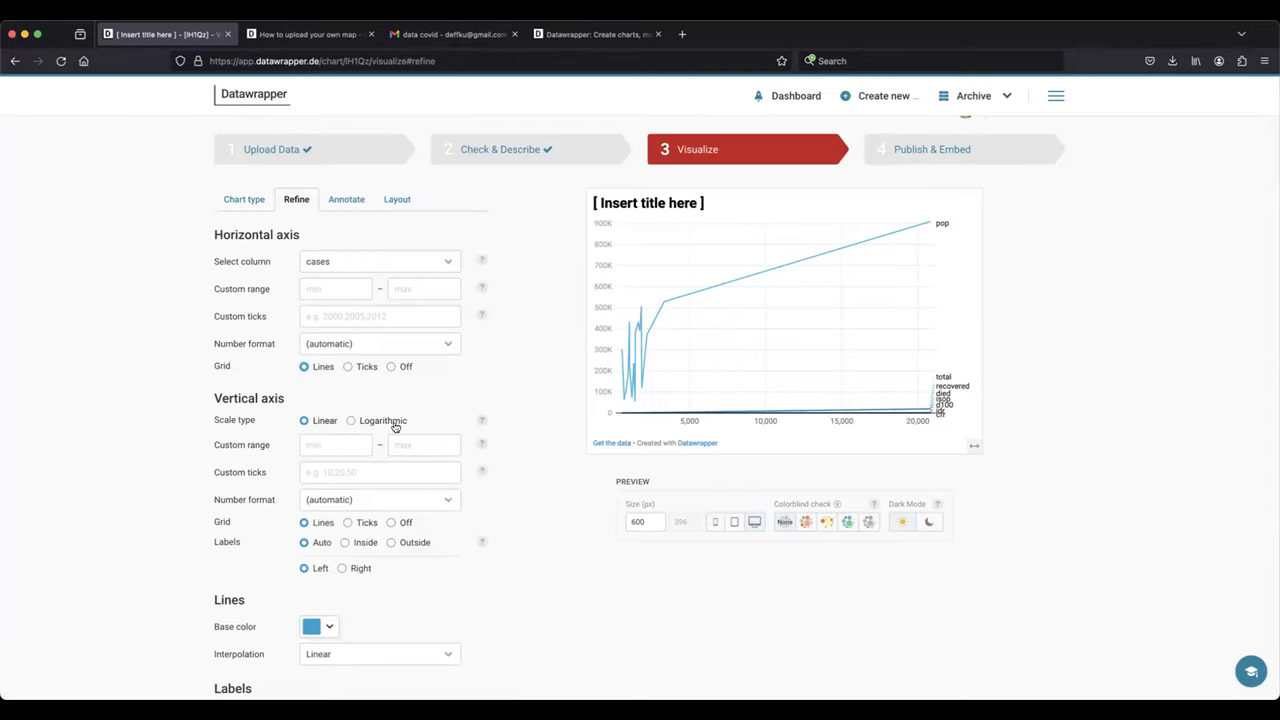
# - Review the chart's Layout and Annotate settings and the number format choices for the horizontal axis
pyautogui.click(406, 201)
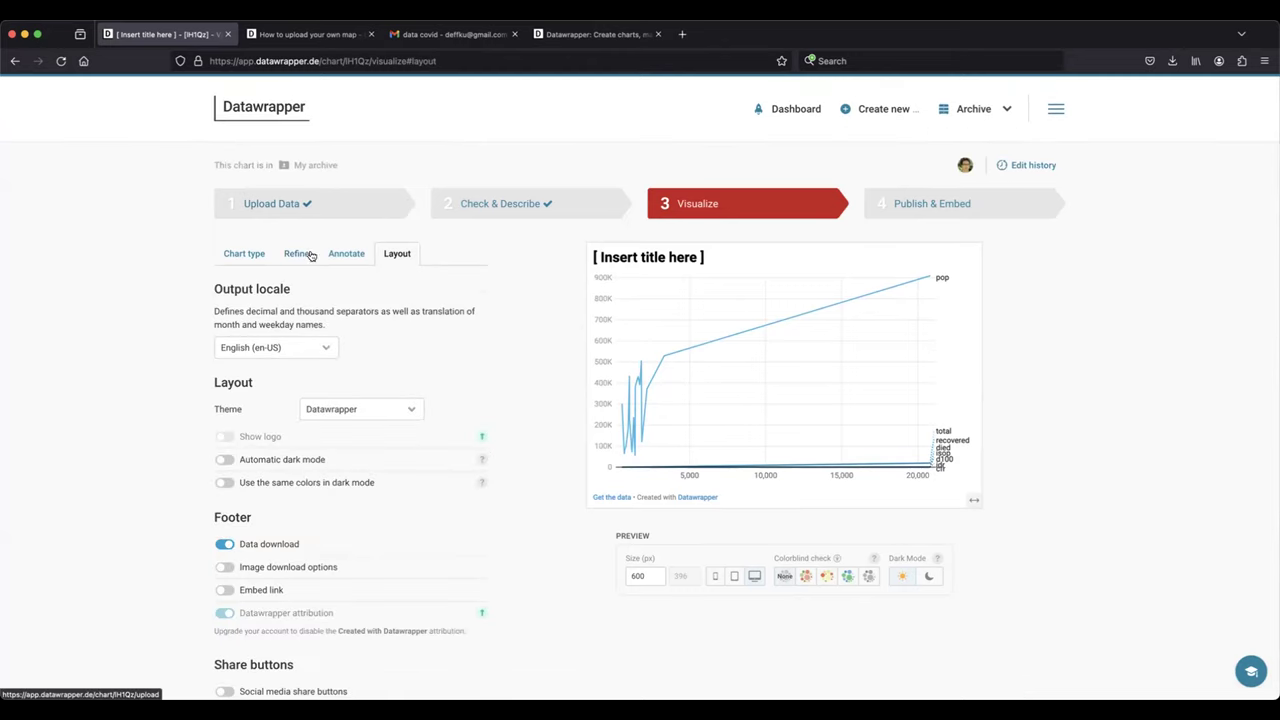
pyautogui.click(342, 255)
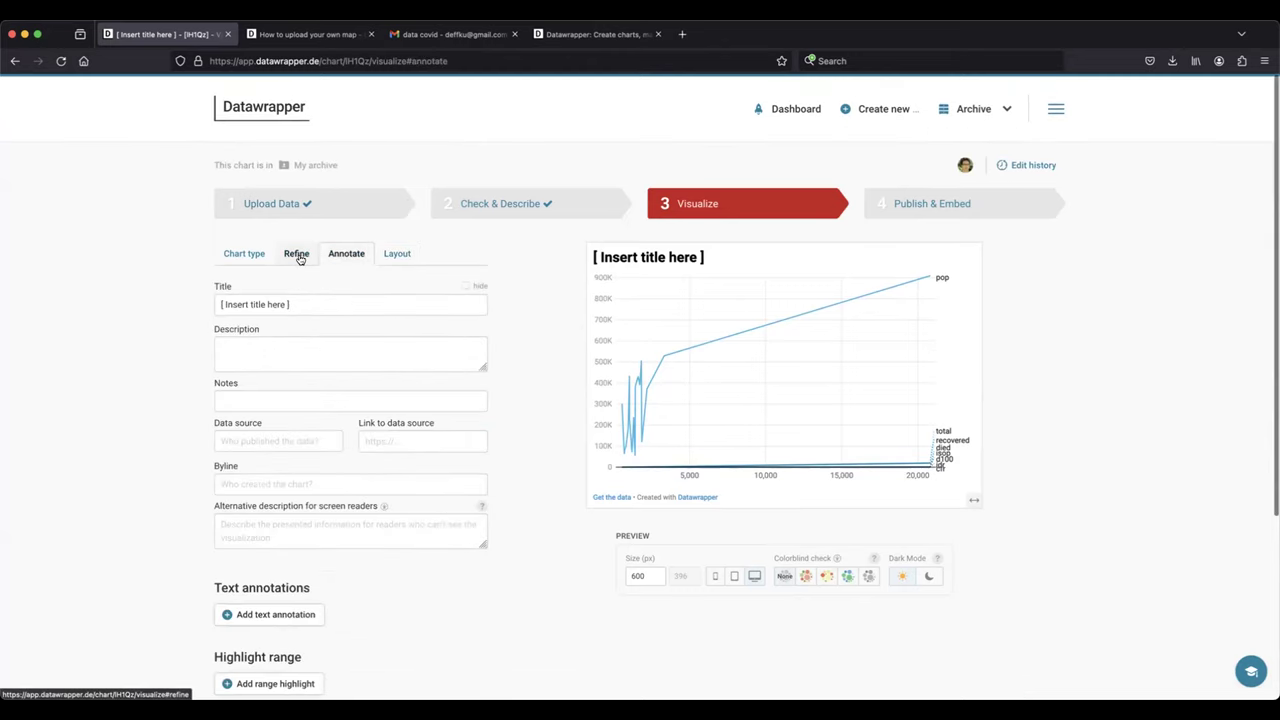
pyautogui.click(295, 256)
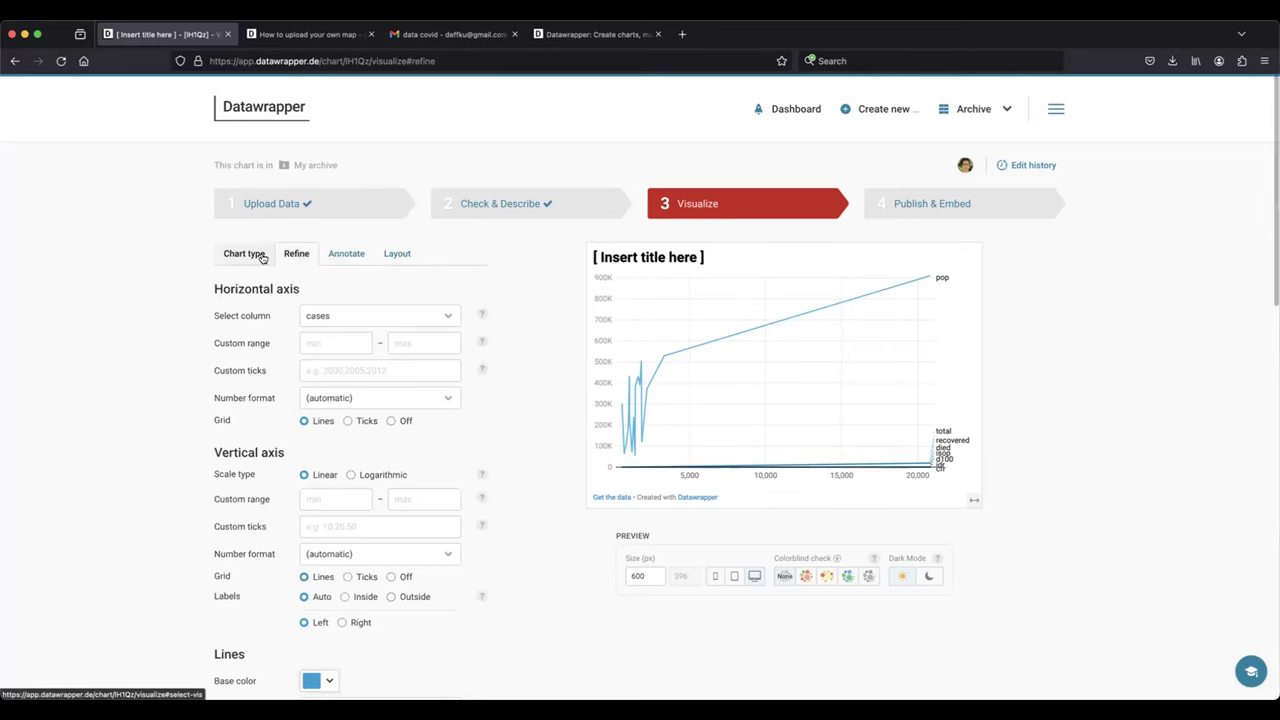
pyautogui.click(408, 399)
pyautogui.click(468, 292)
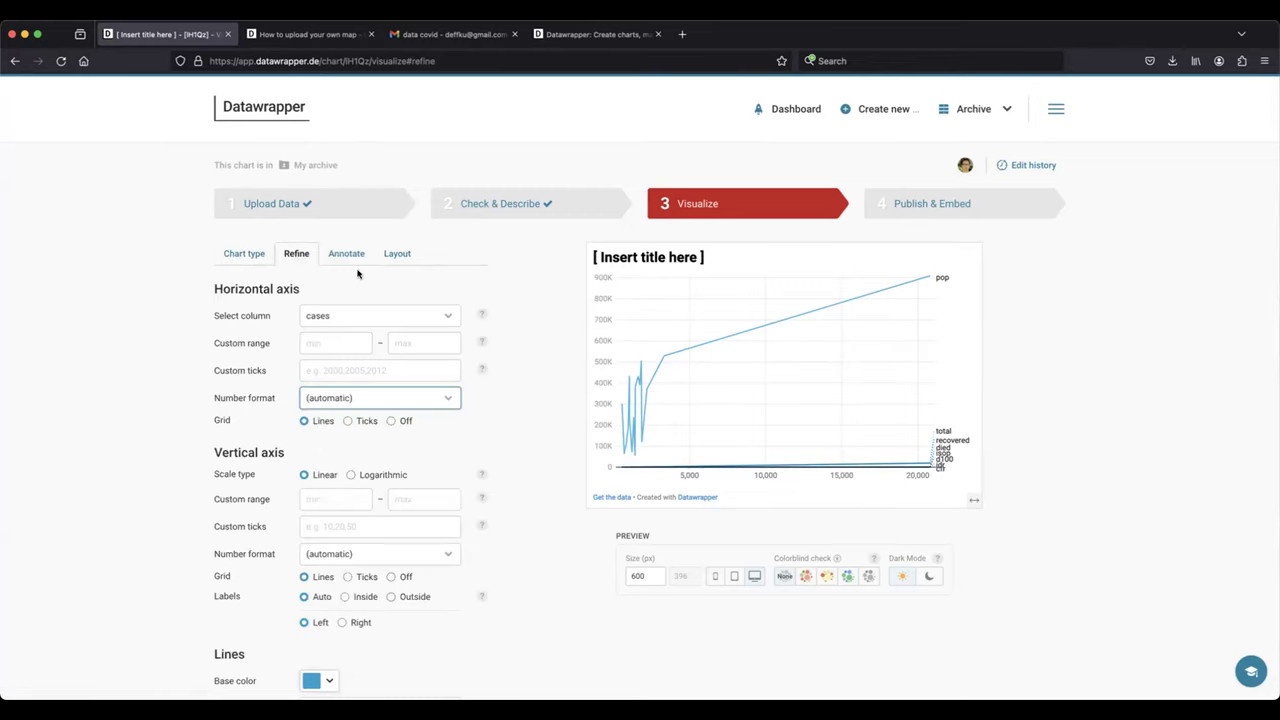
# - Try the Multiple Lines chart type, change the chart to a Scatter Plot, and continue to its Refine settings
pyautogui.click(245, 255)
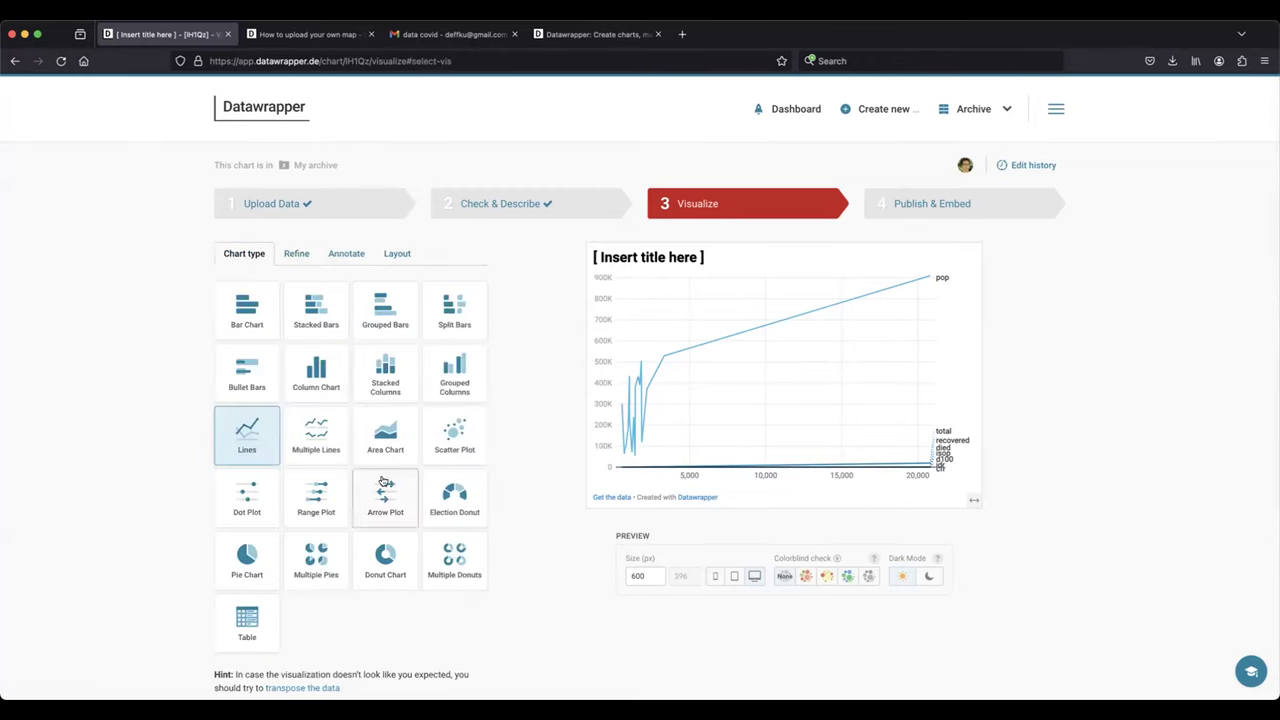
pyautogui.click(327, 434)
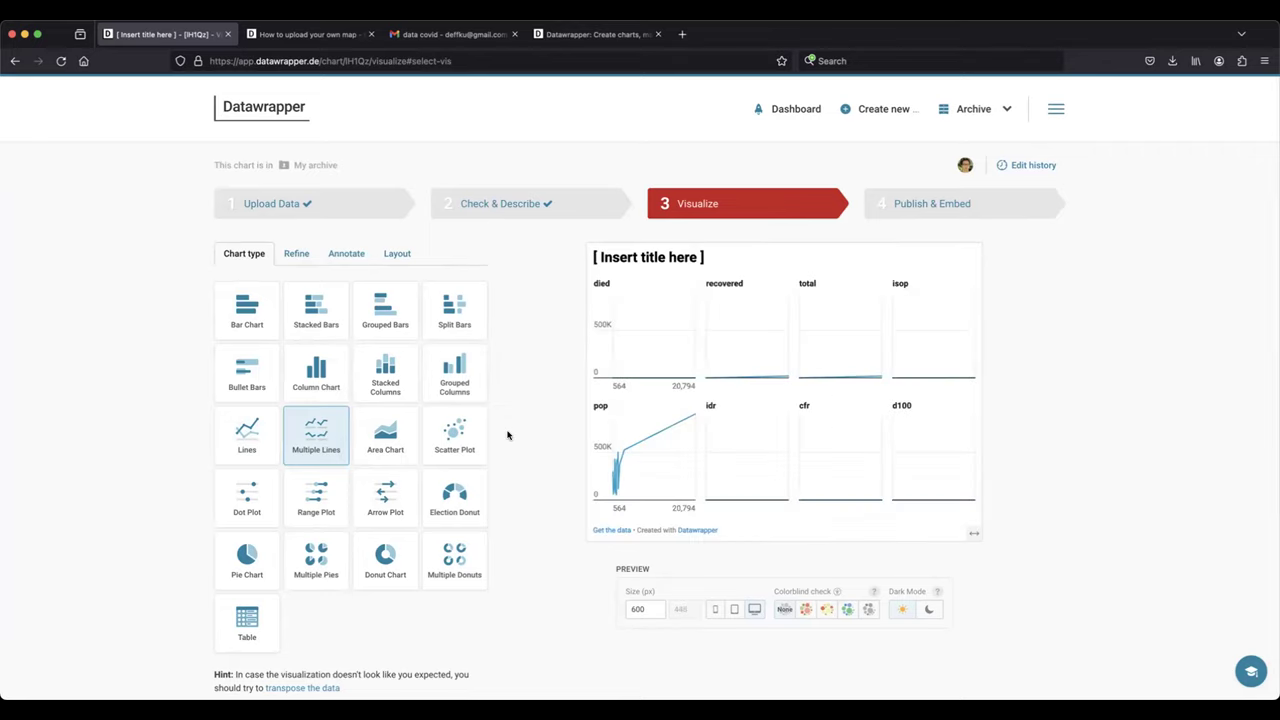
pyautogui.click(453, 439)
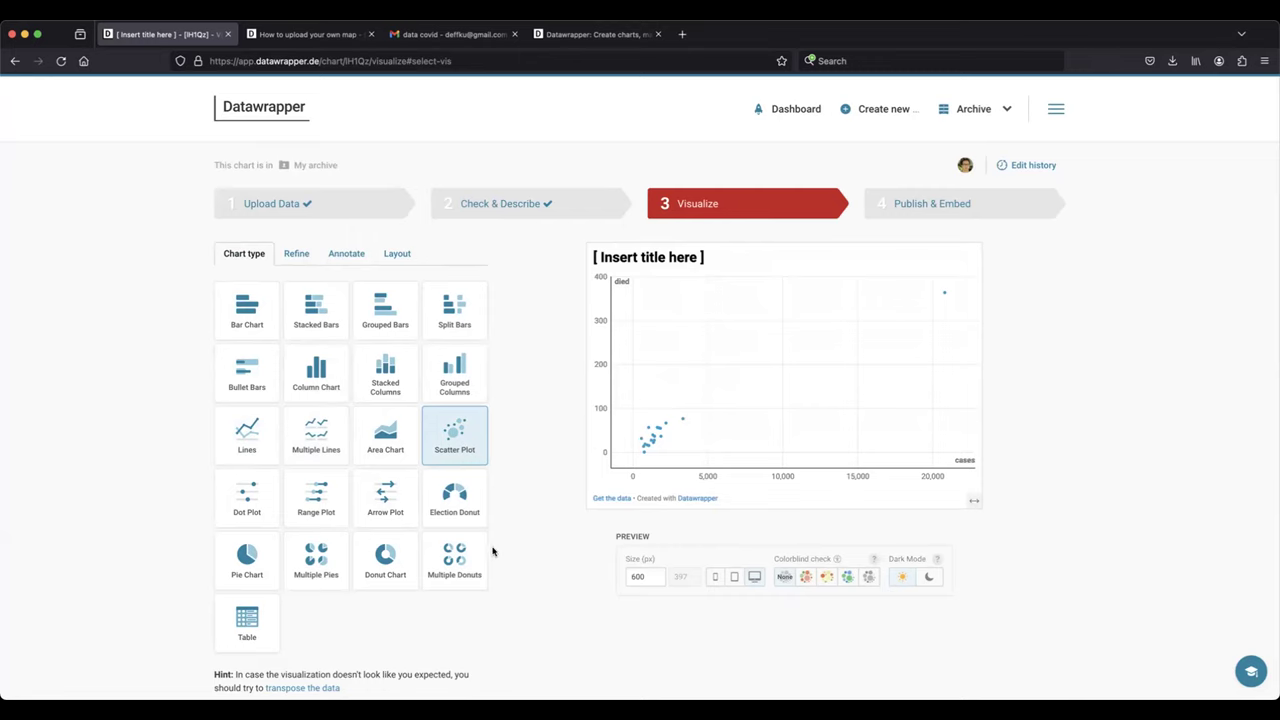
pyautogui.scroll(-2, 450, 560)
pyautogui.click(308, 630)
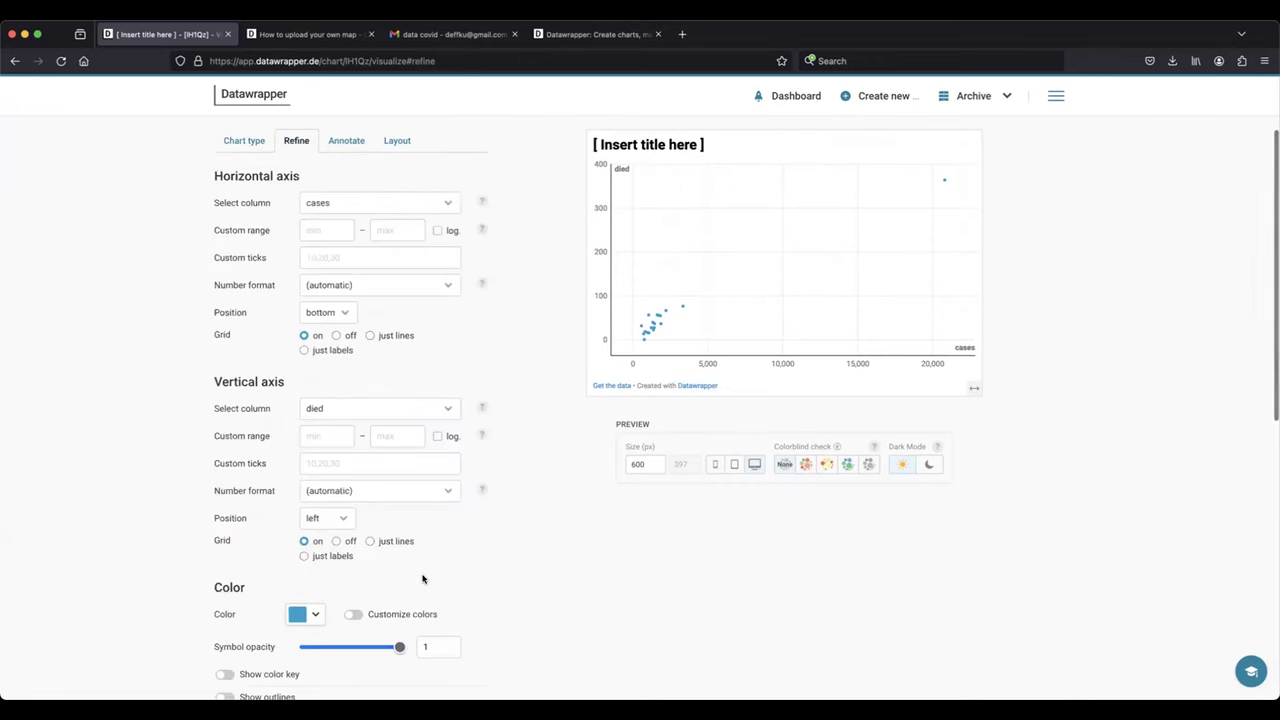
# - Set the scatter plot's horizontal axis column to died and its vertical axis column to cases
pyautogui.click(435, 206)
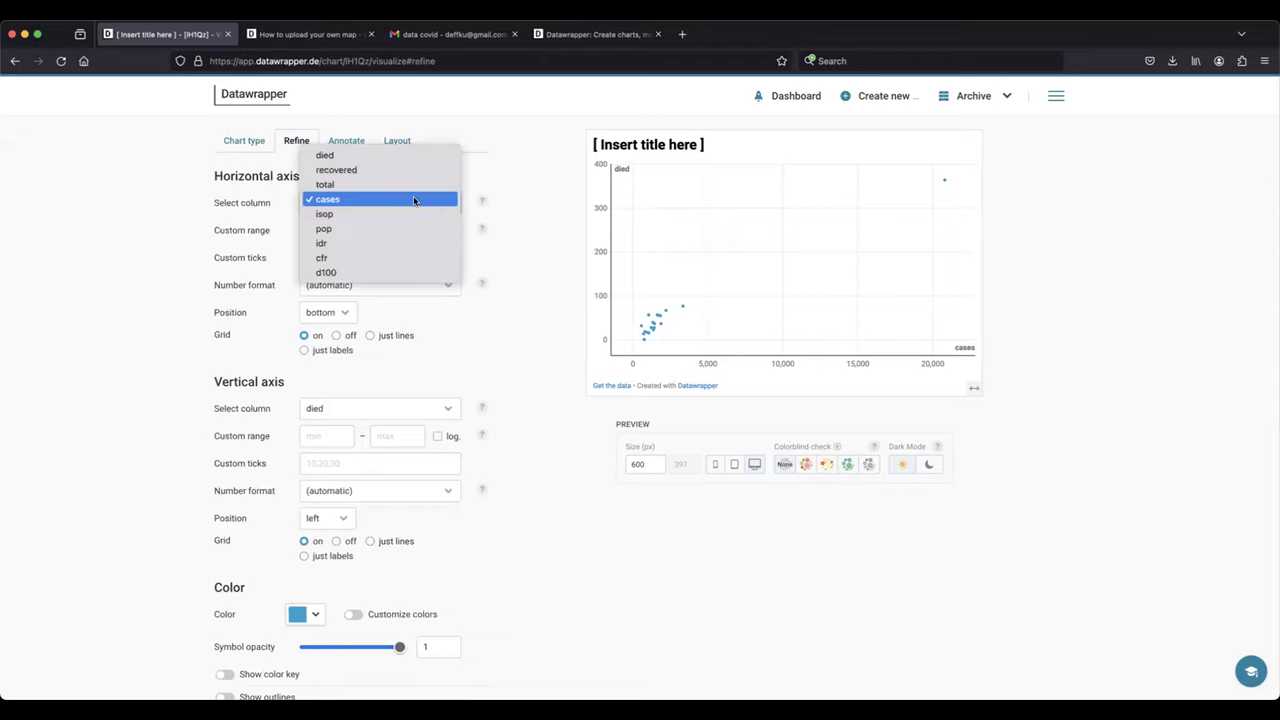
pyautogui.click(414, 201)
pyautogui.click(434, 407)
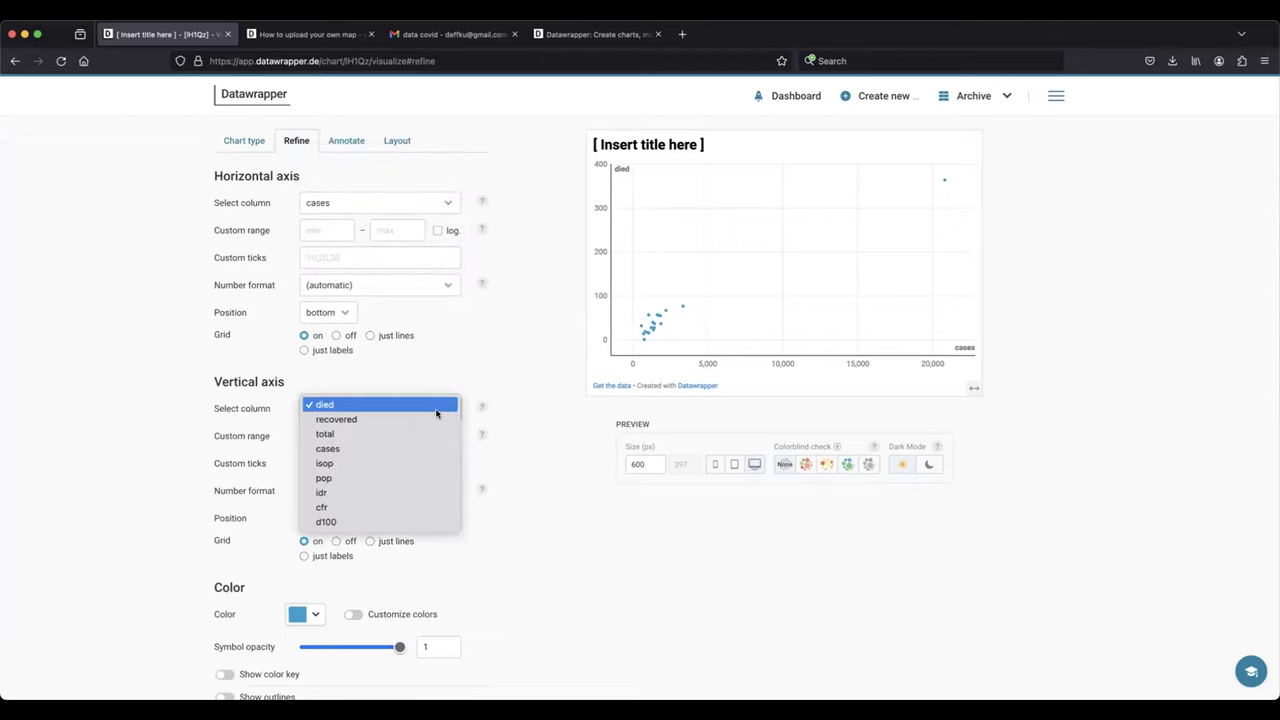
pyautogui.click(506, 302)
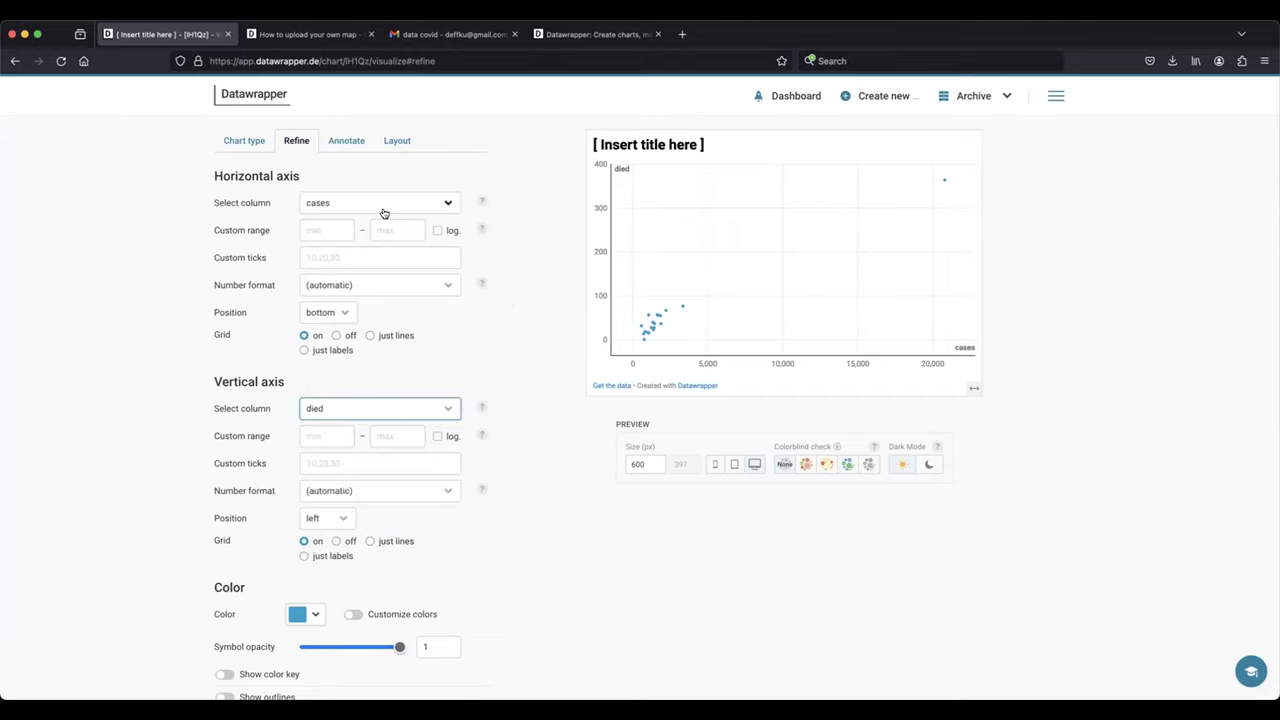
pyautogui.click(426, 208)
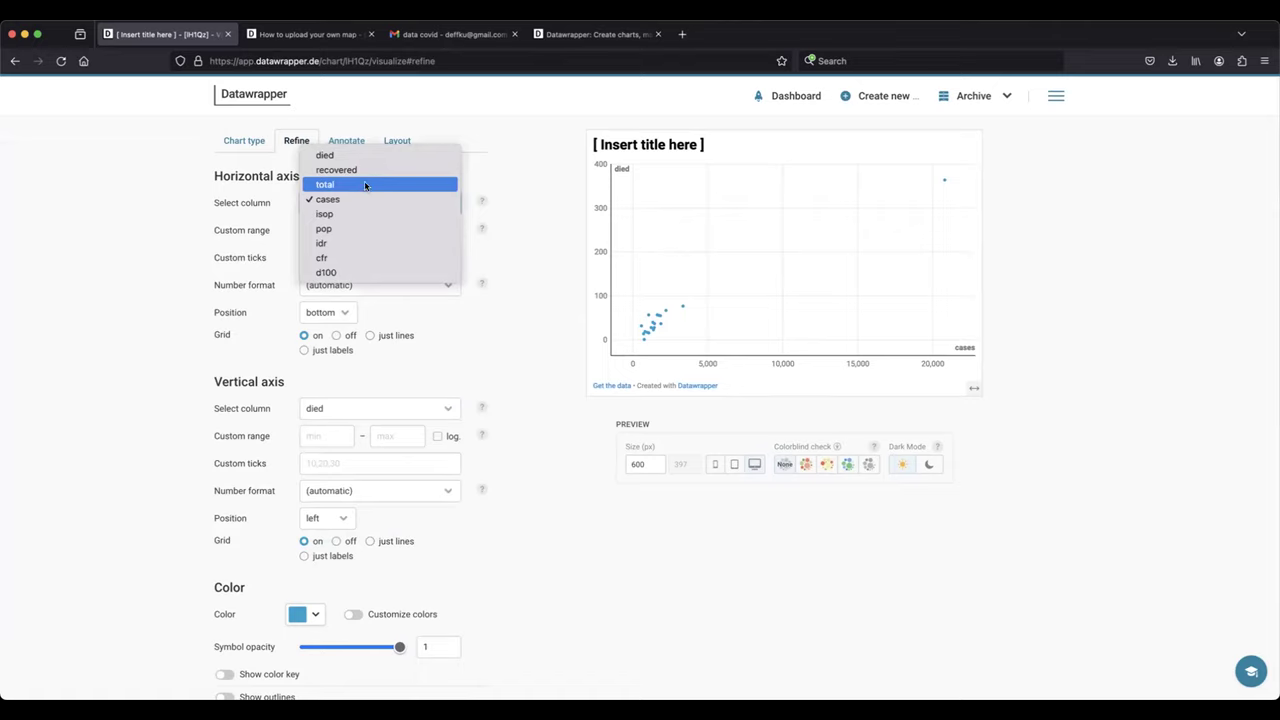
pyautogui.press('Escape')
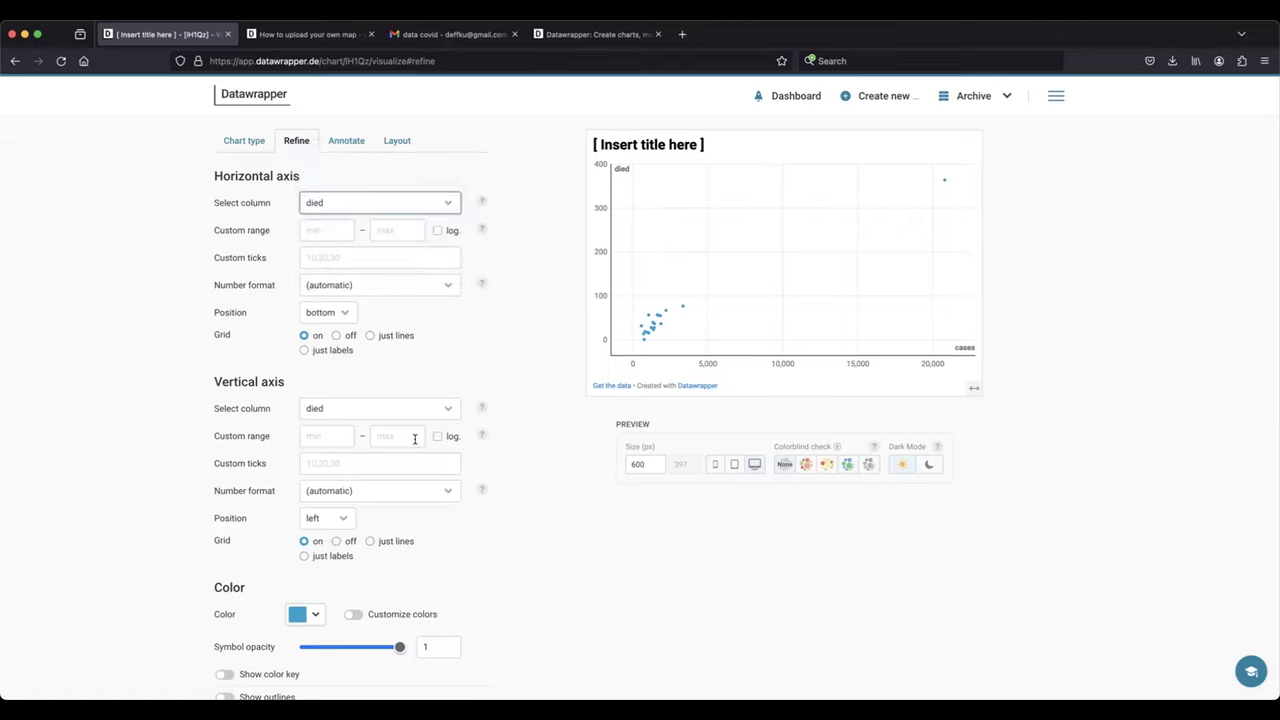
pyautogui.click(416, 408)
pyautogui.click(387, 450)
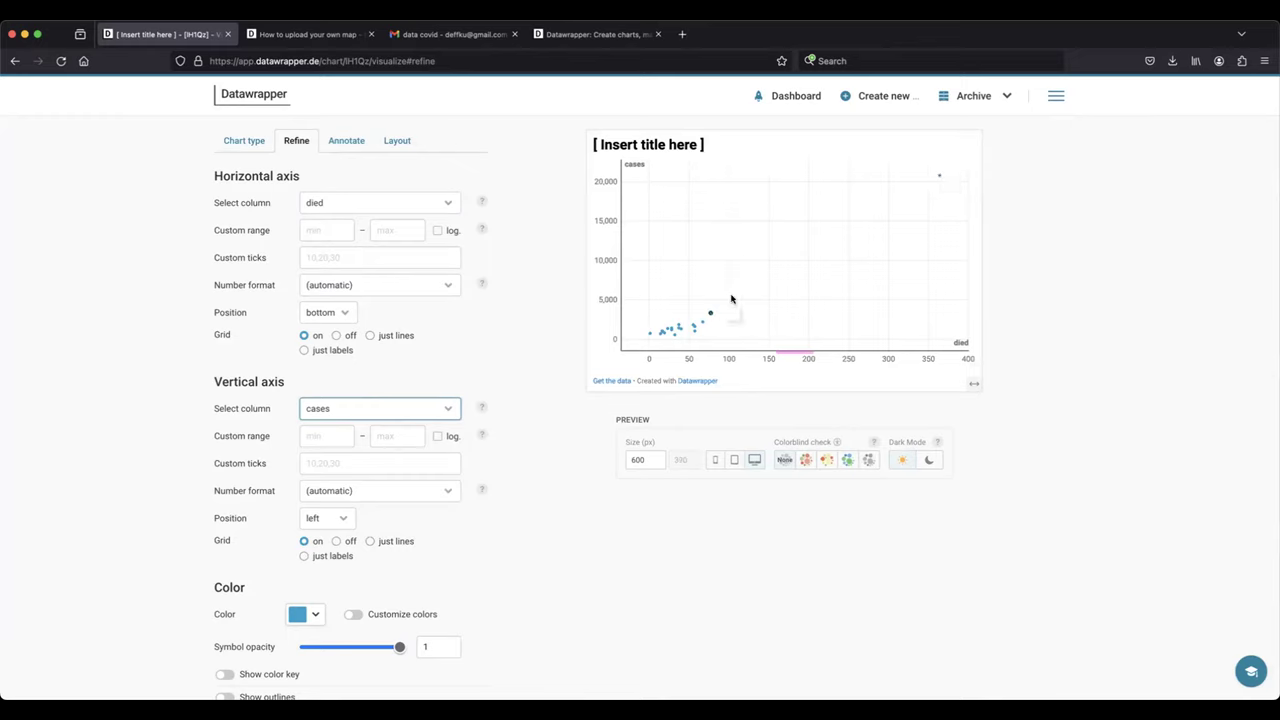
# - Set the horizontal axis grid of the scatter plot to just labels
pyautogui.scroll(-3, 428, 410)
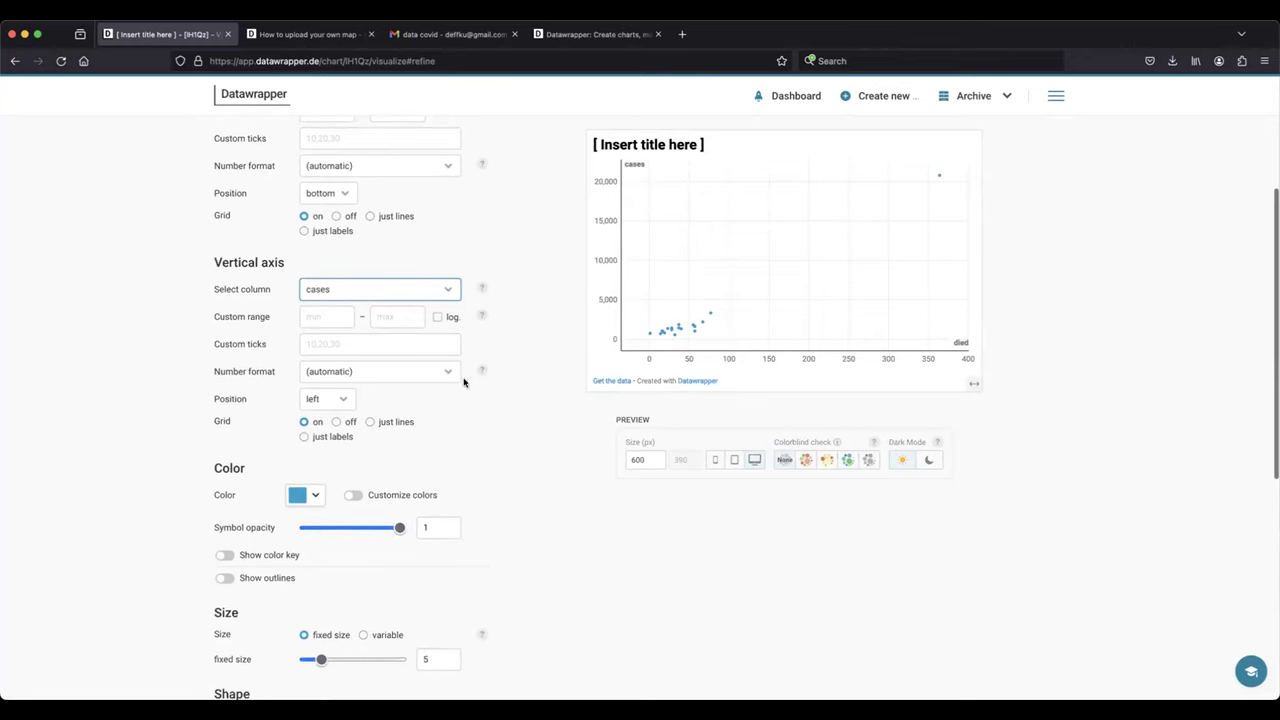
pyautogui.scroll(5, 436, 259)
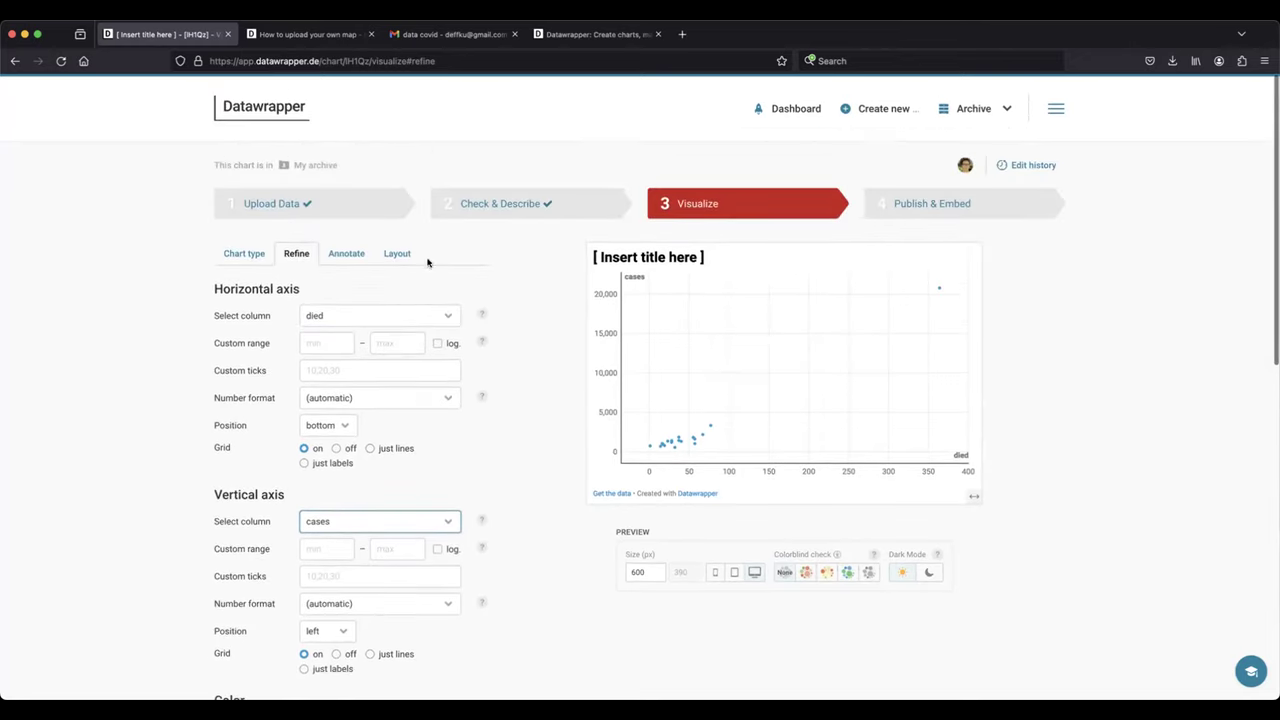
pyautogui.scroll(-3, 476, 383)
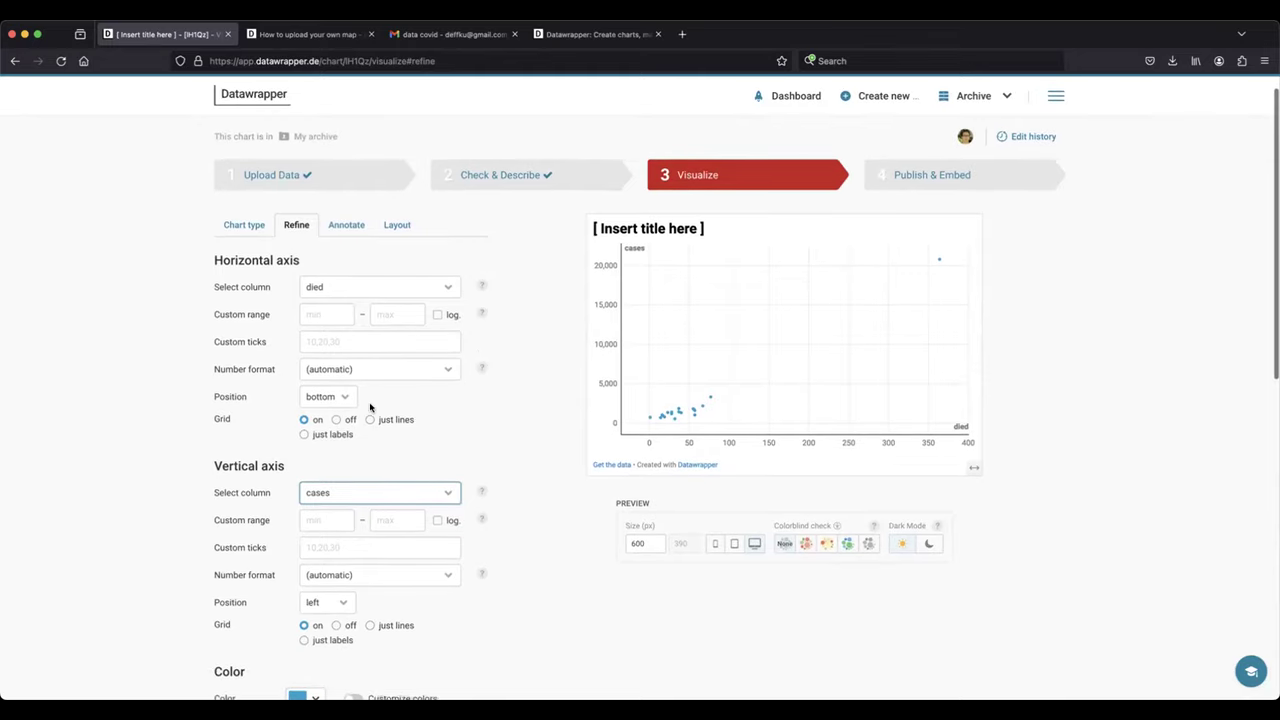
pyautogui.scroll(-1, 422, 398)
pyautogui.click(332, 302)
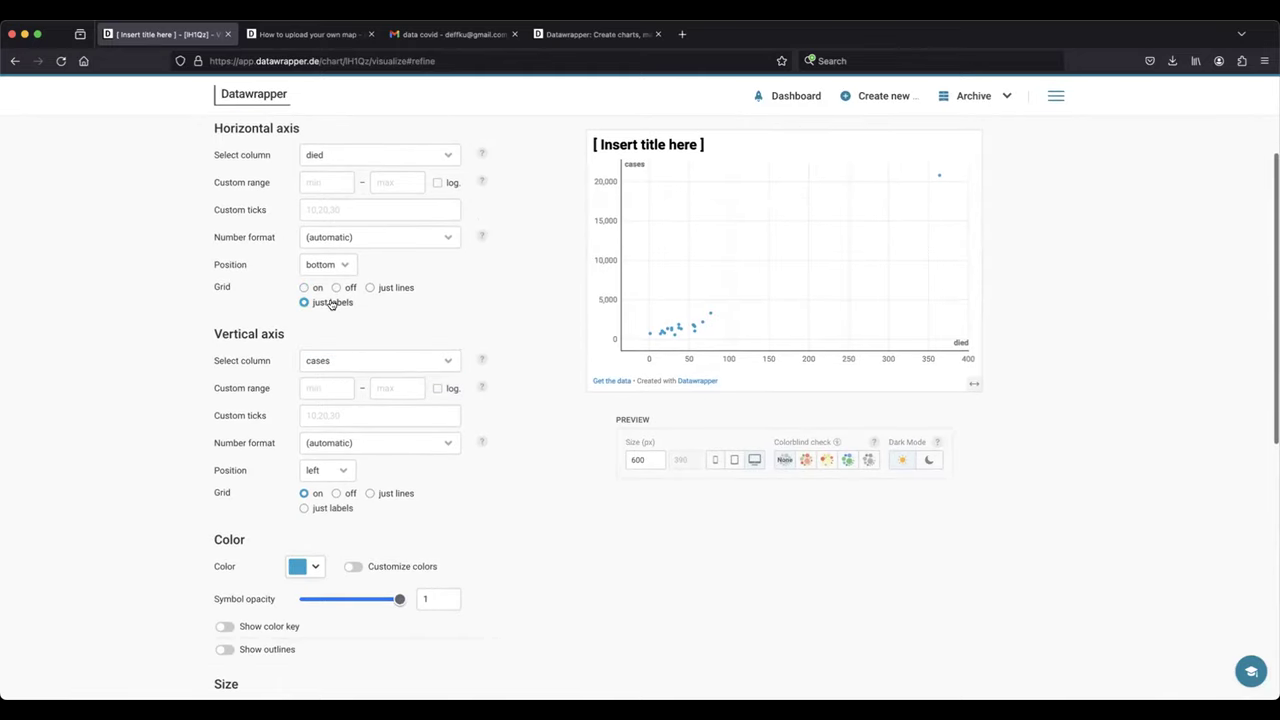
pyautogui.scroll(1, 483, 330)
# - Try a variable symbol shape, return it to fixed shape, and show a trend line on the scatter plot
pyautogui.scroll(-10, 483, 391)
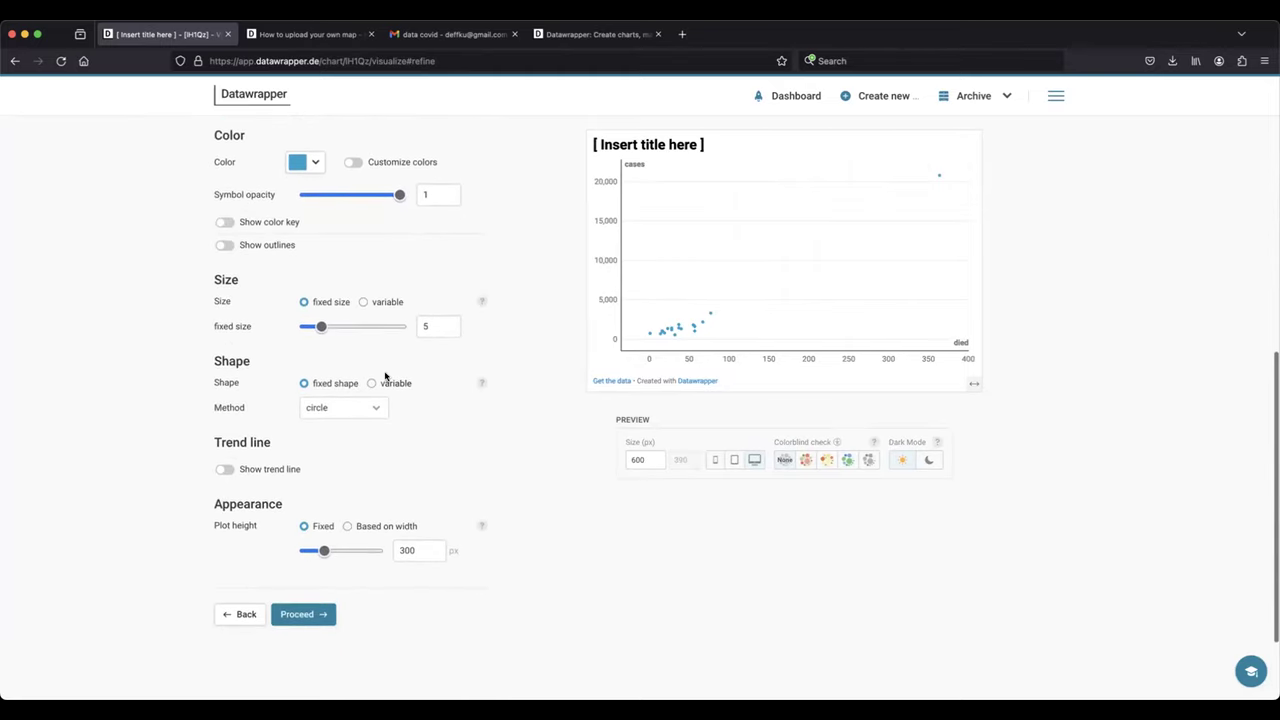
pyautogui.click(373, 384)
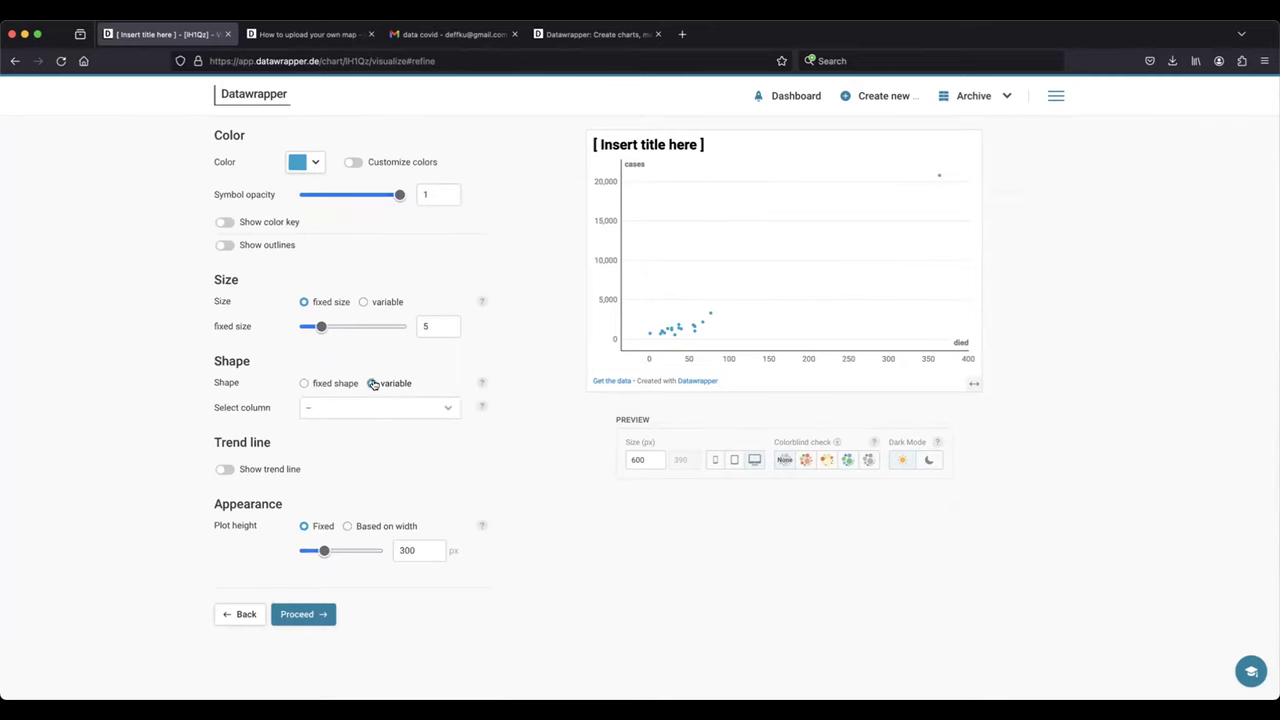
pyautogui.click(305, 385)
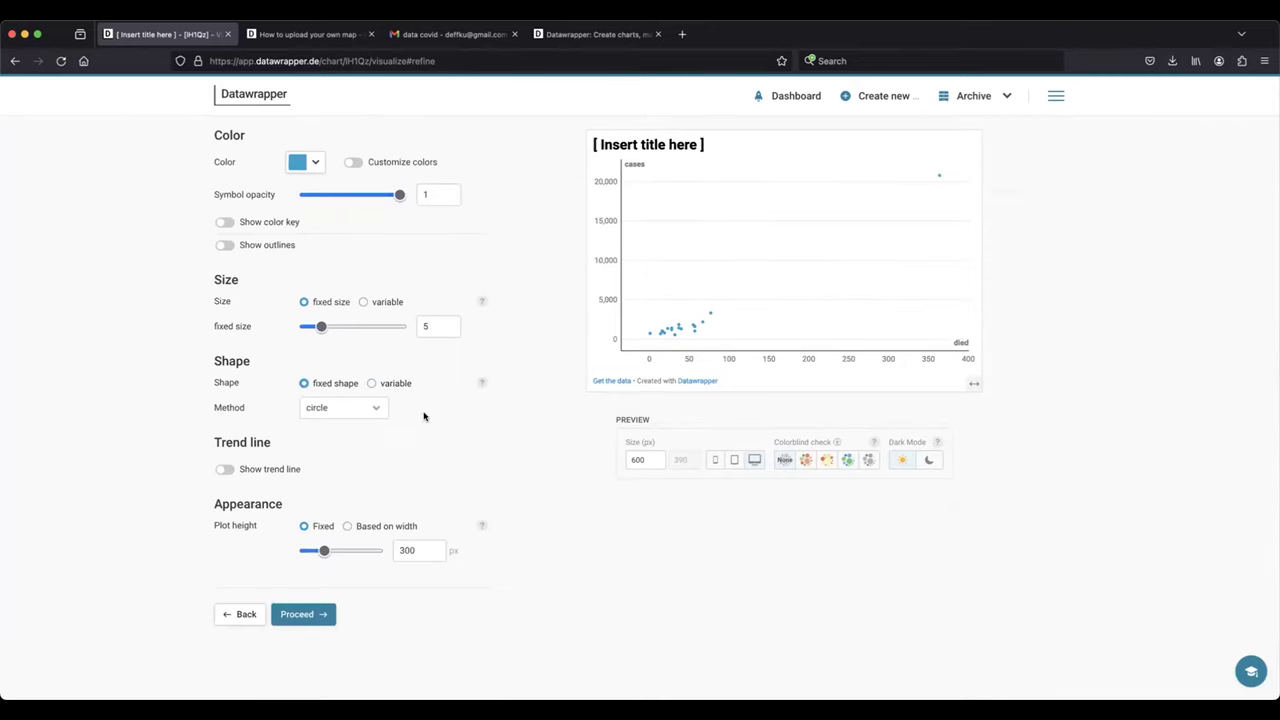
pyautogui.click(281, 473)
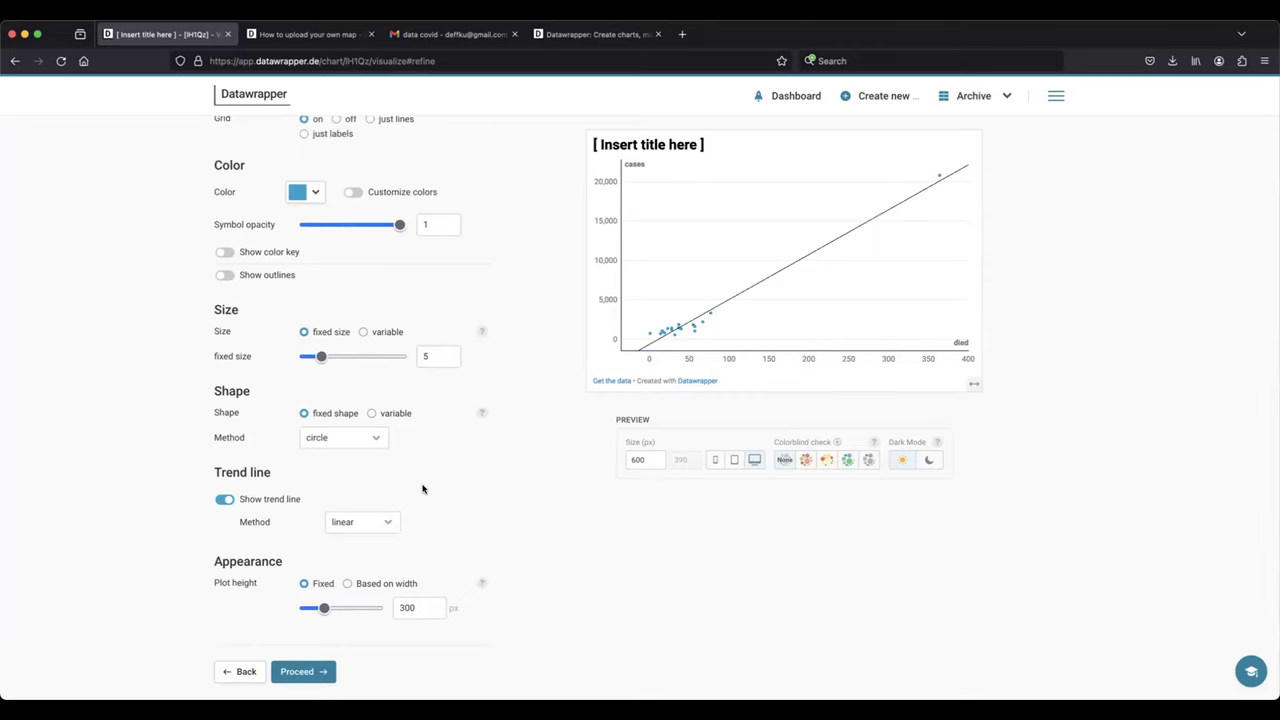
# - Set the label column to kab in the scatter plot's Annotate settings
pyautogui.scroll(5, 469, 309)
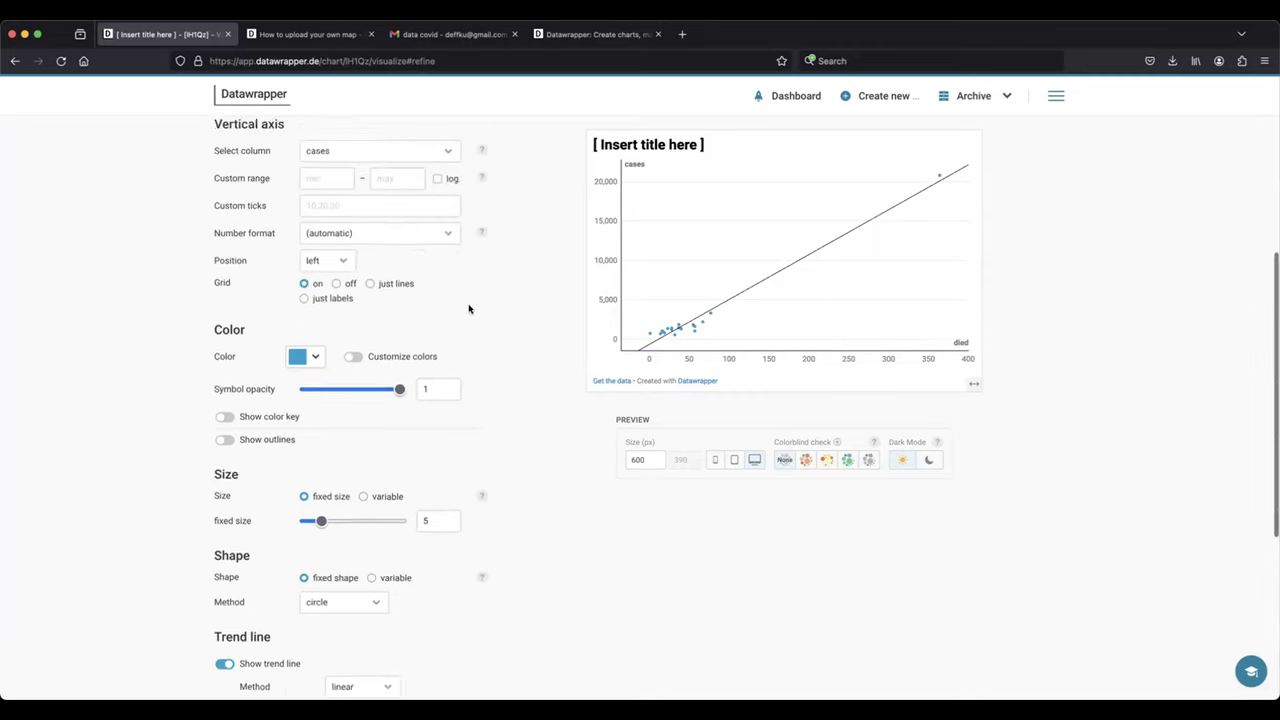
pyautogui.click(346, 254)
pyautogui.scroll(-5, 426, 380)
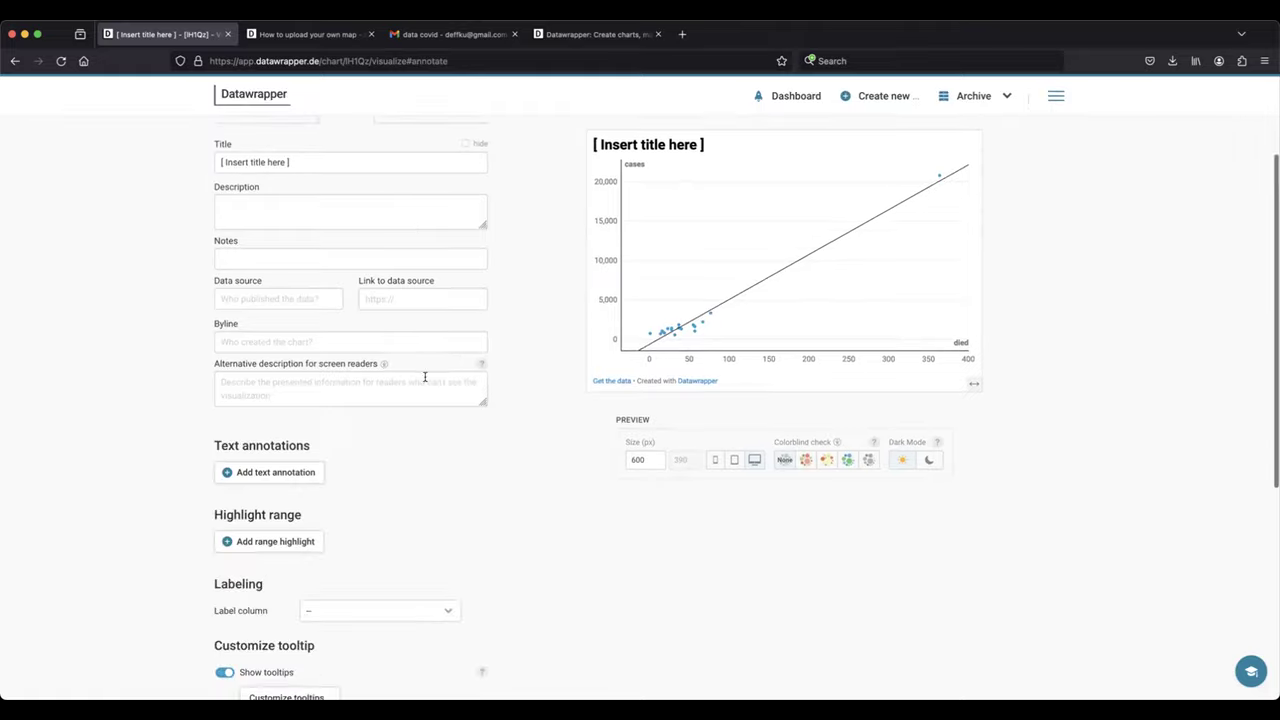
pyautogui.click(436, 365)
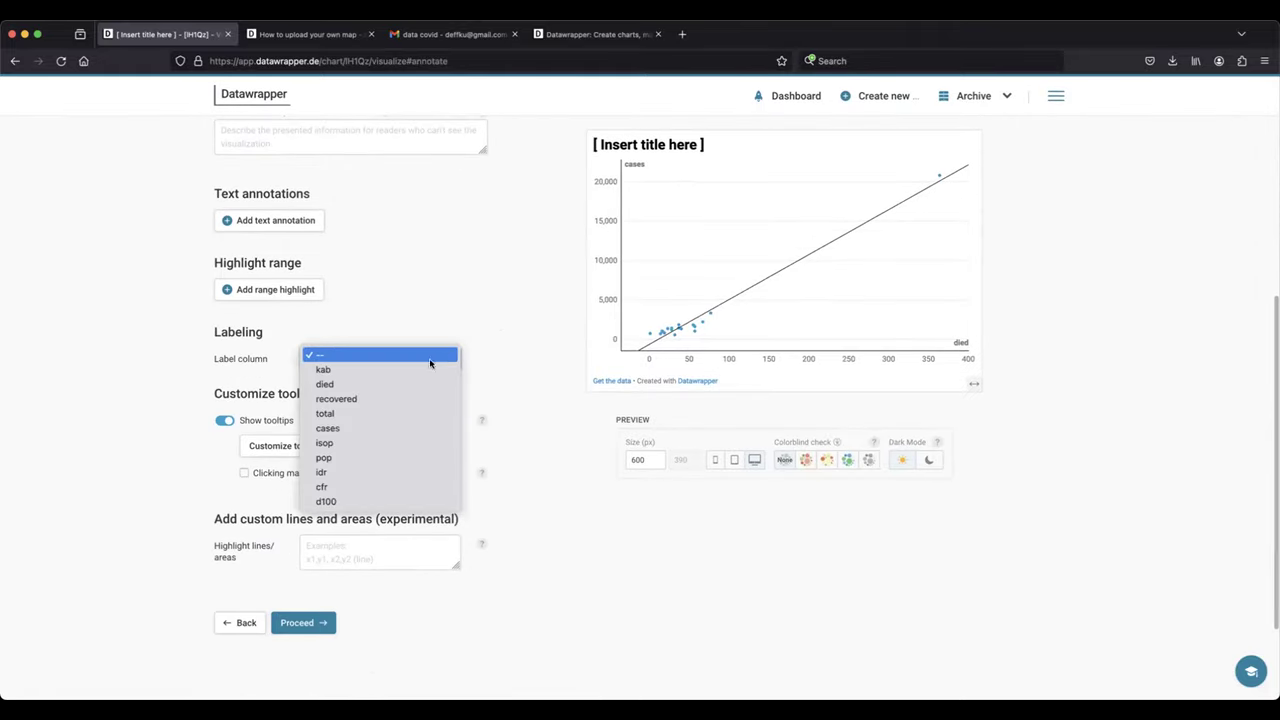
pyautogui.click(417, 369)
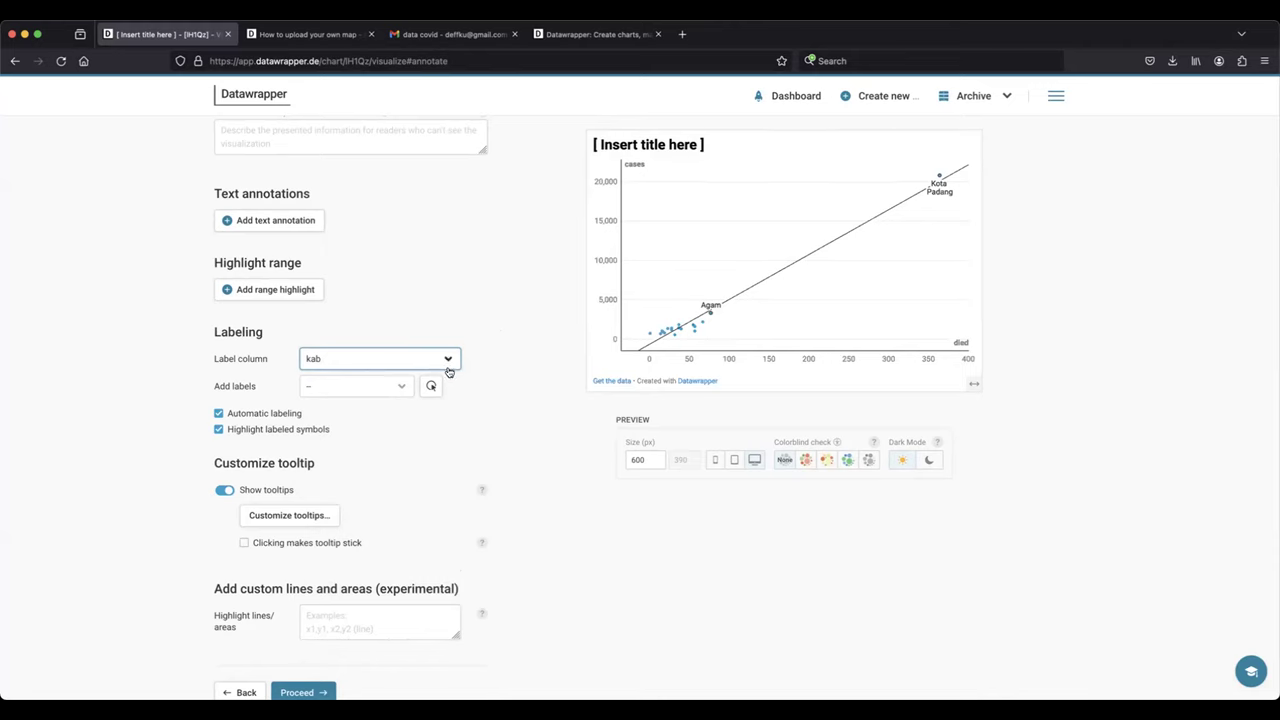
# - Add point labels for Agam, Dharmasraya and Kota Padang, and open the choices for another label
pyautogui.click(402, 385)
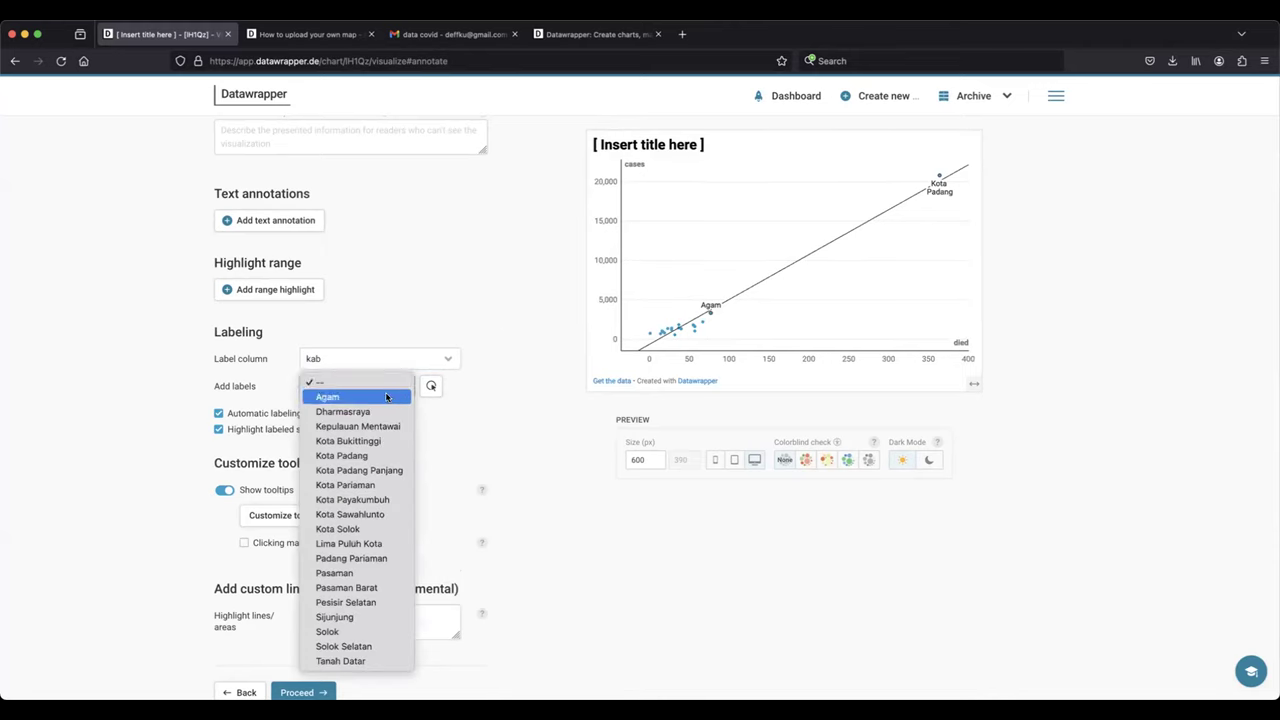
pyautogui.click(386, 397)
pyautogui.click(392, 388)
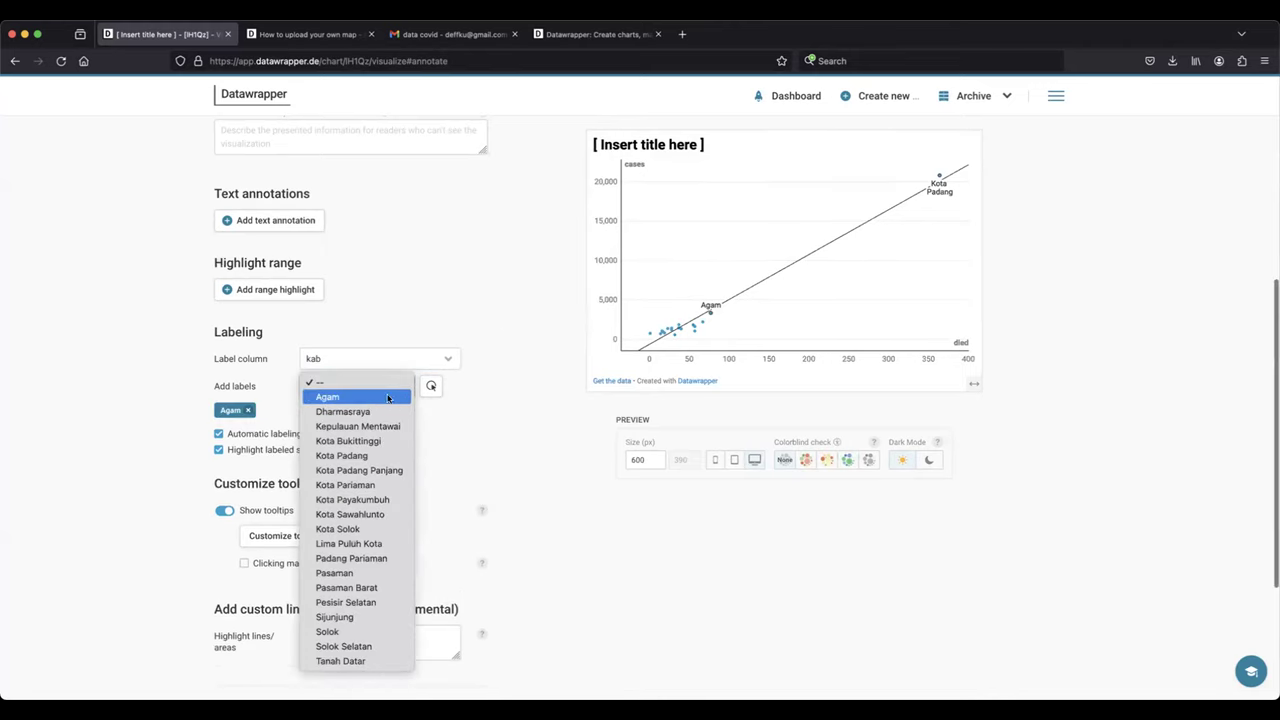
pyautogui.click(392, 407)
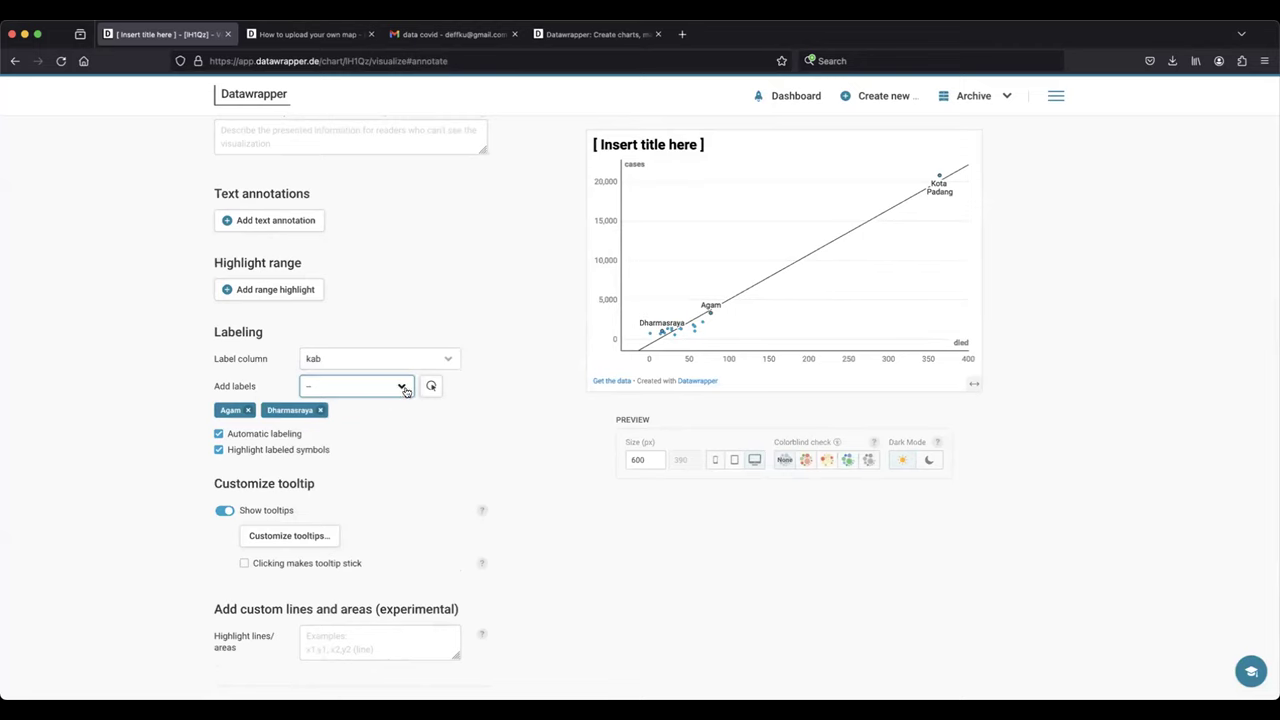
pyautogui.click(402, 388)
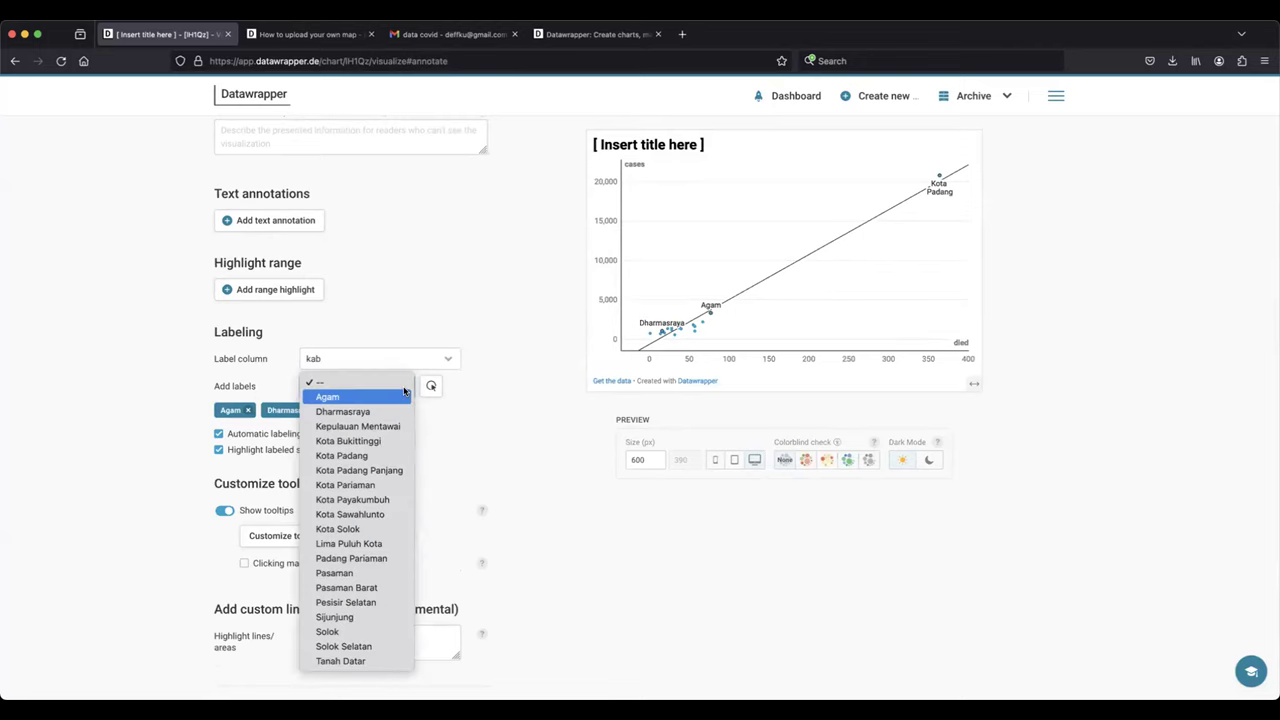
pyautogui.click(377, 456)
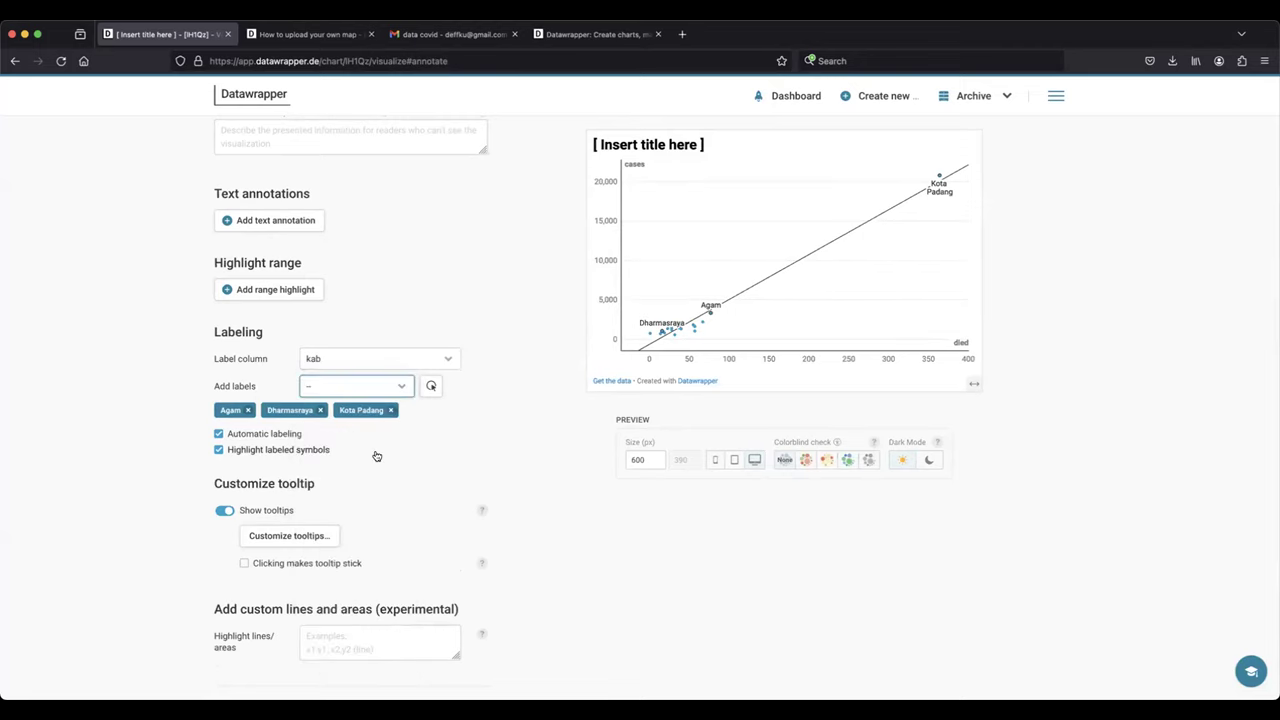
pyautogui.click(398, 387)
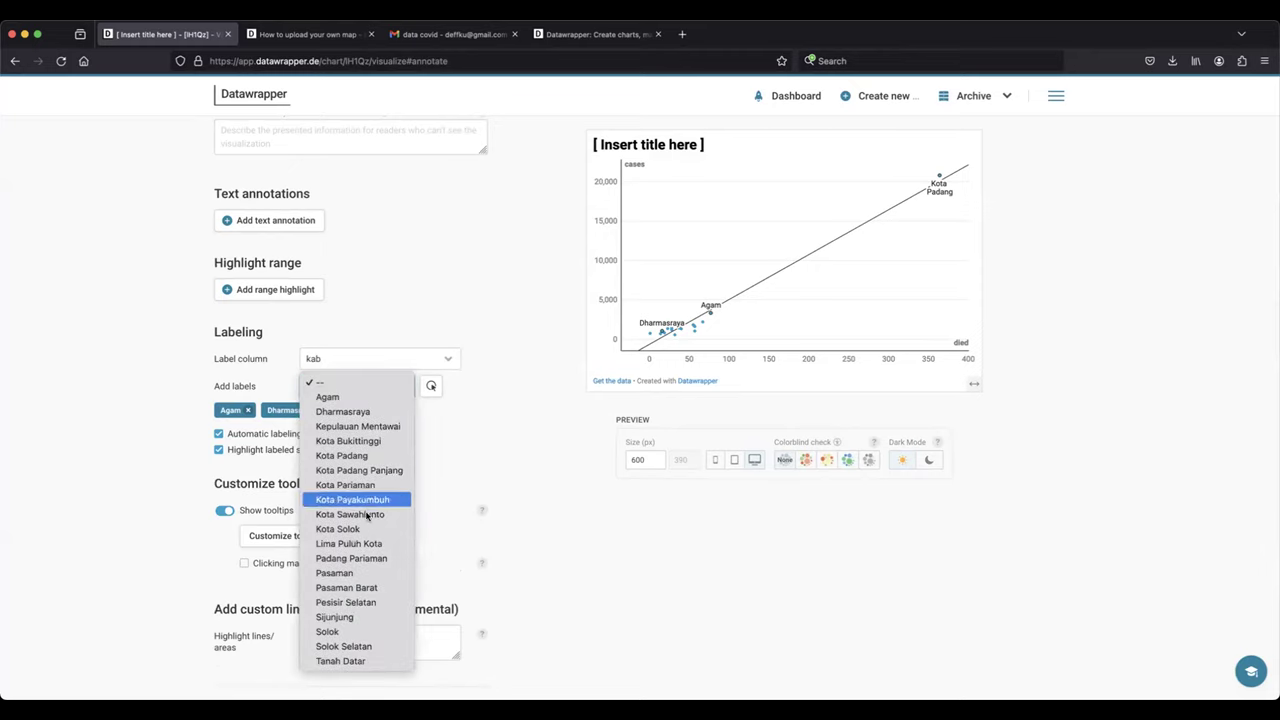